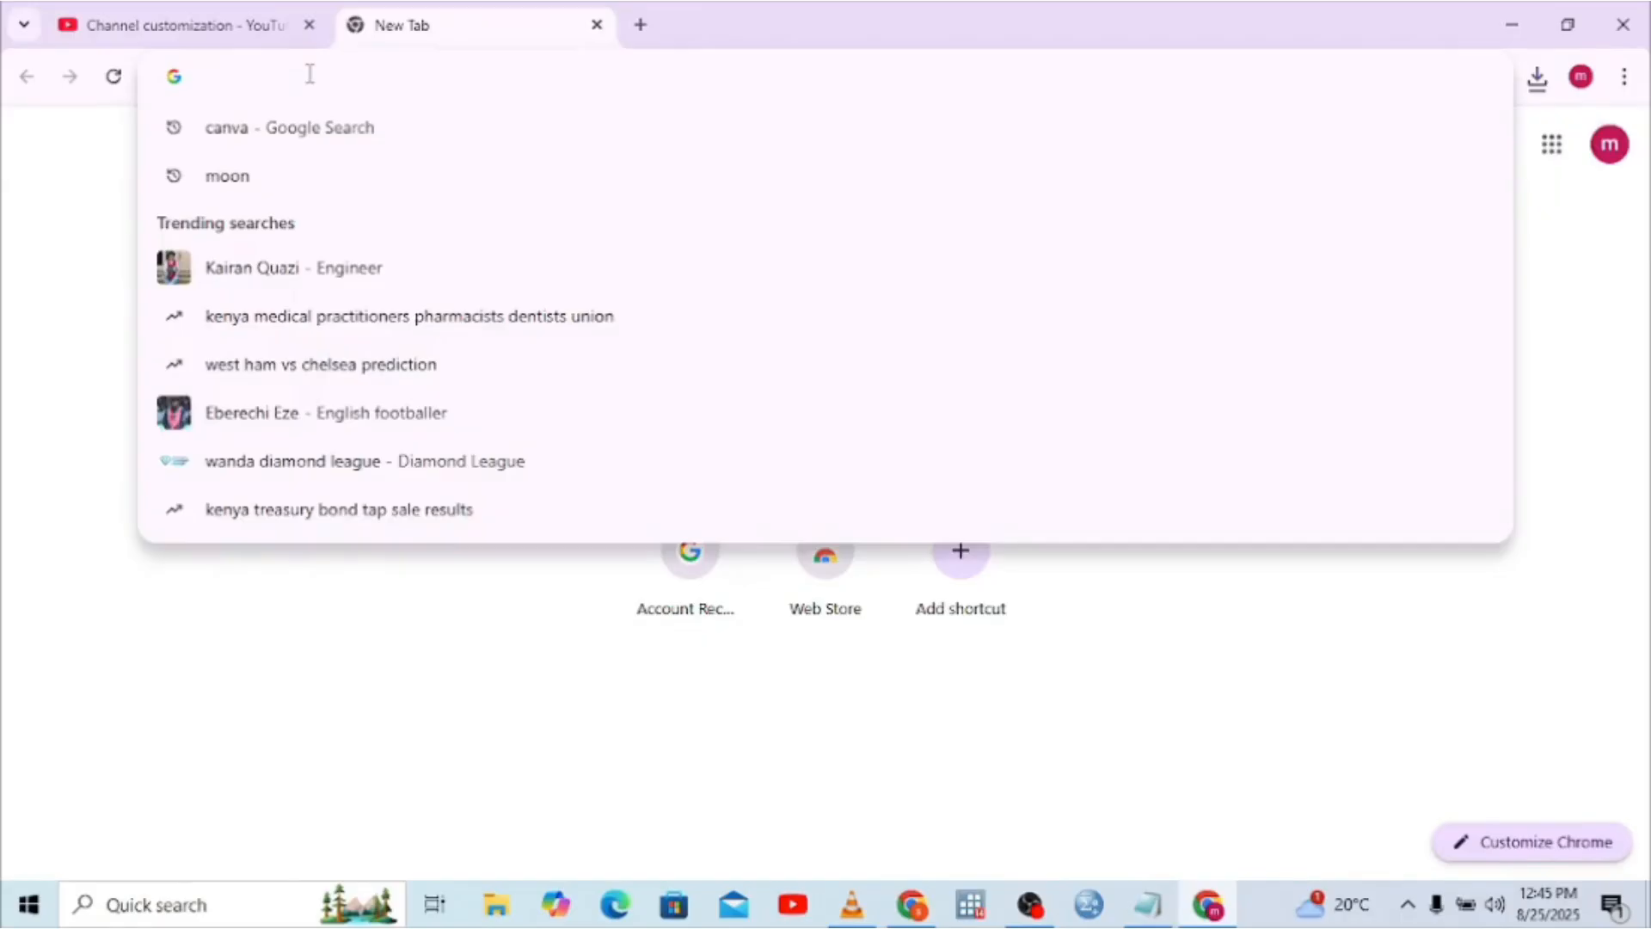
# Search Google for 'canva' and open the official Canva website
pyautogui.write('canva')
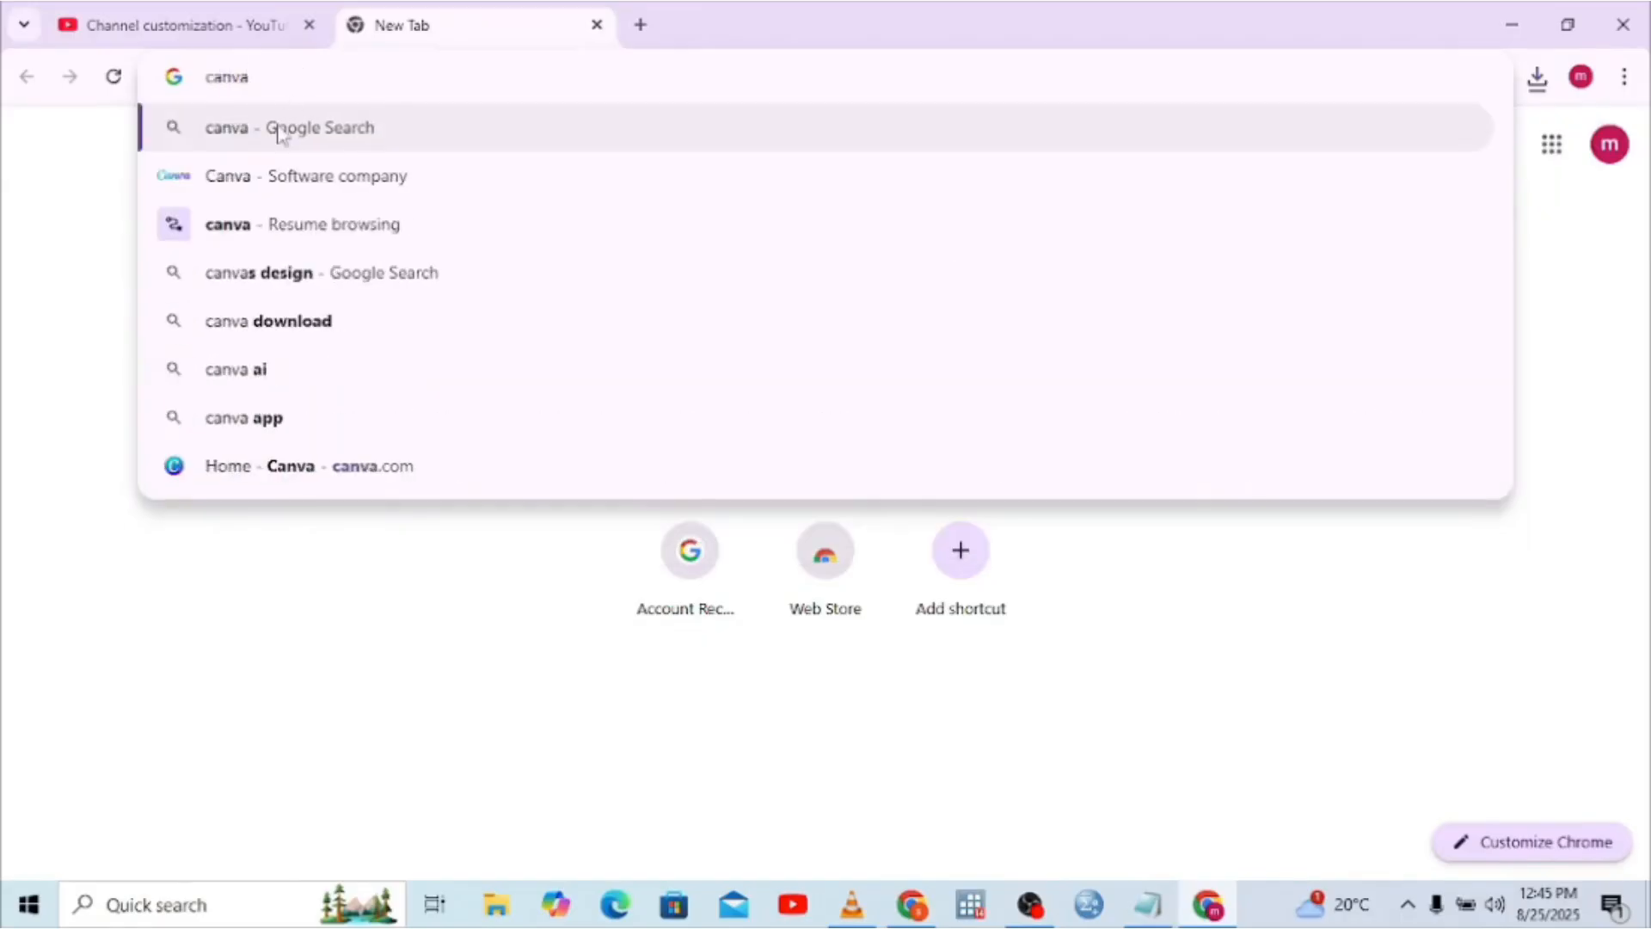
pyautogui.click(256, 140)
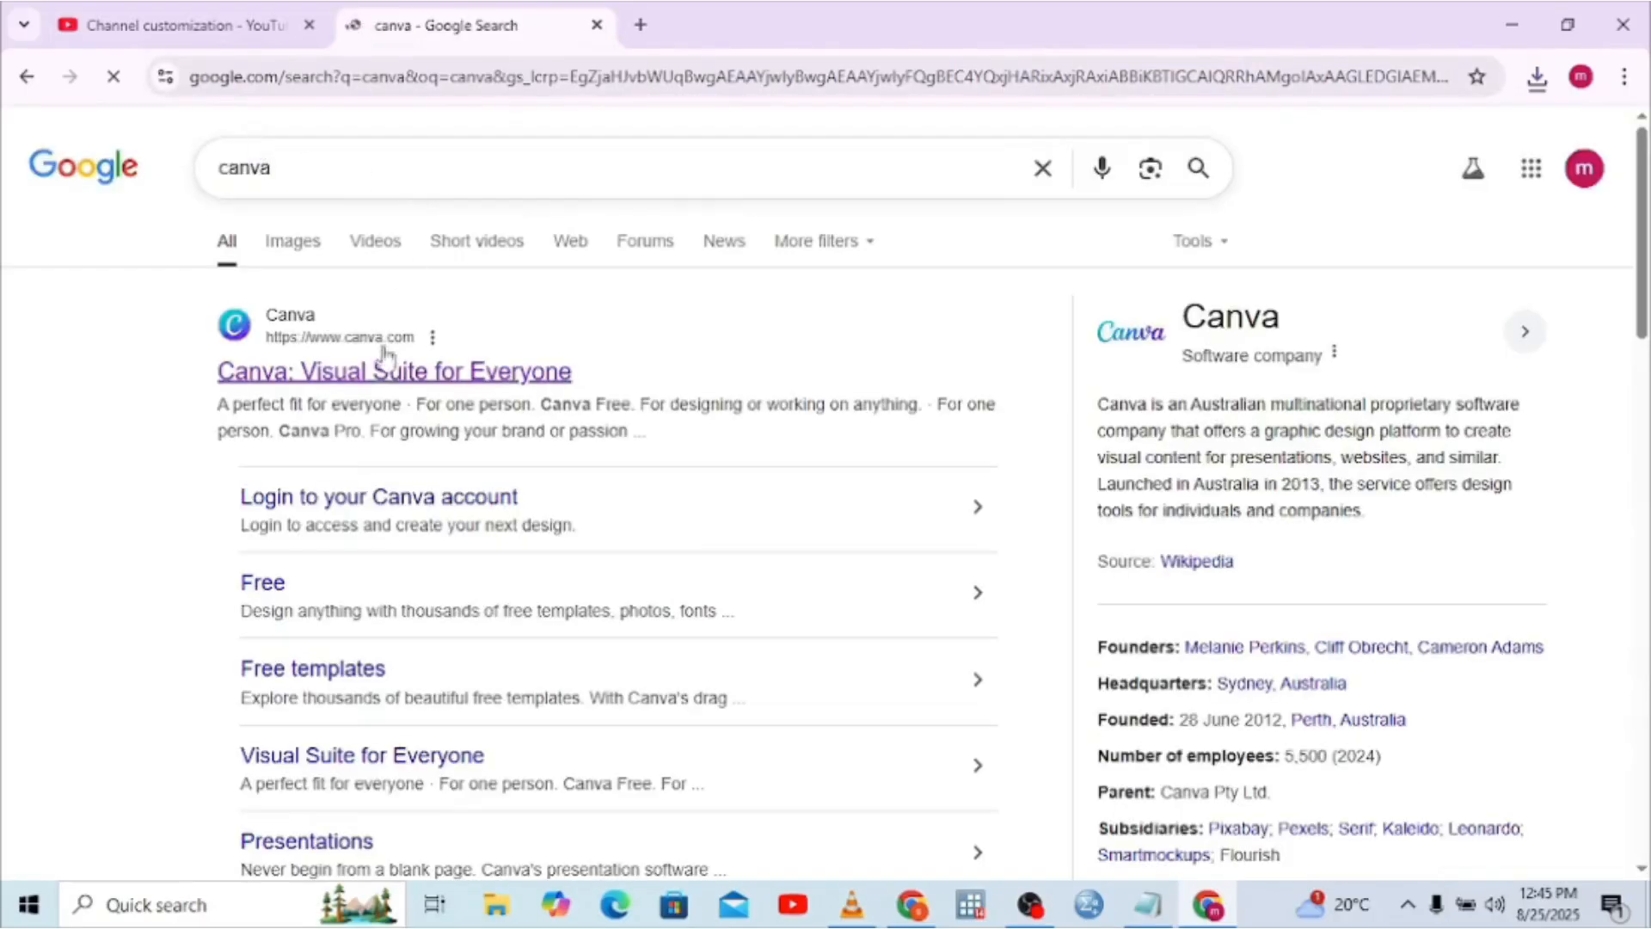
pyautogui.click(519, 368)
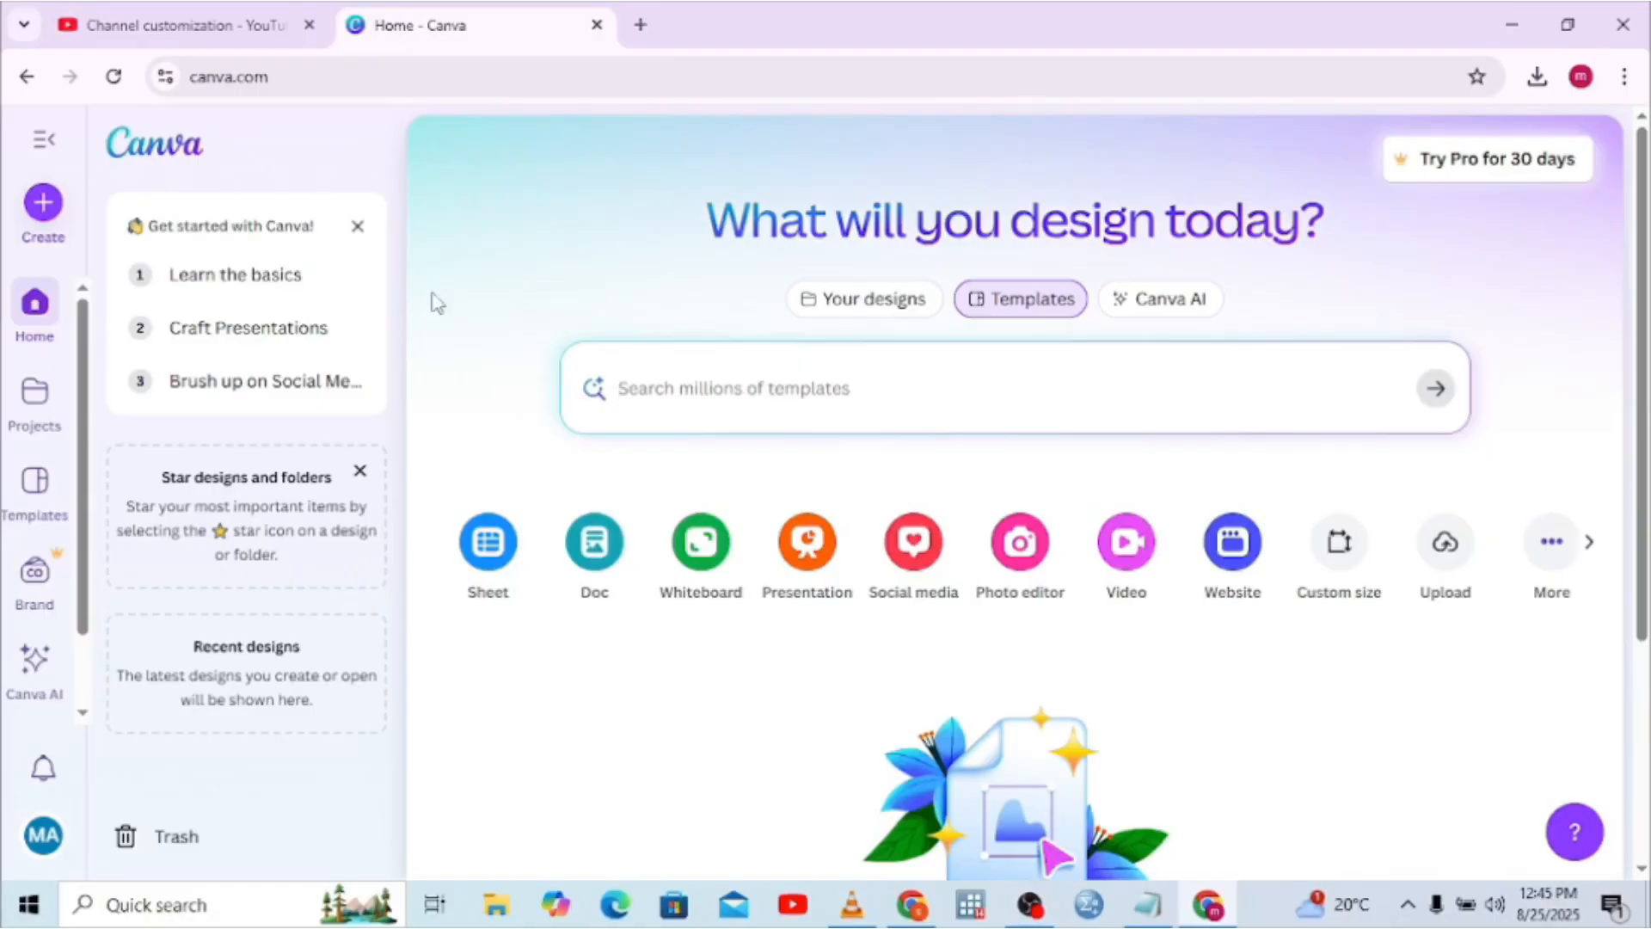
# Start a blank Creative Banner for YouTube design by searching 'create a youtube banner'
pyautogui.click(43, 204)
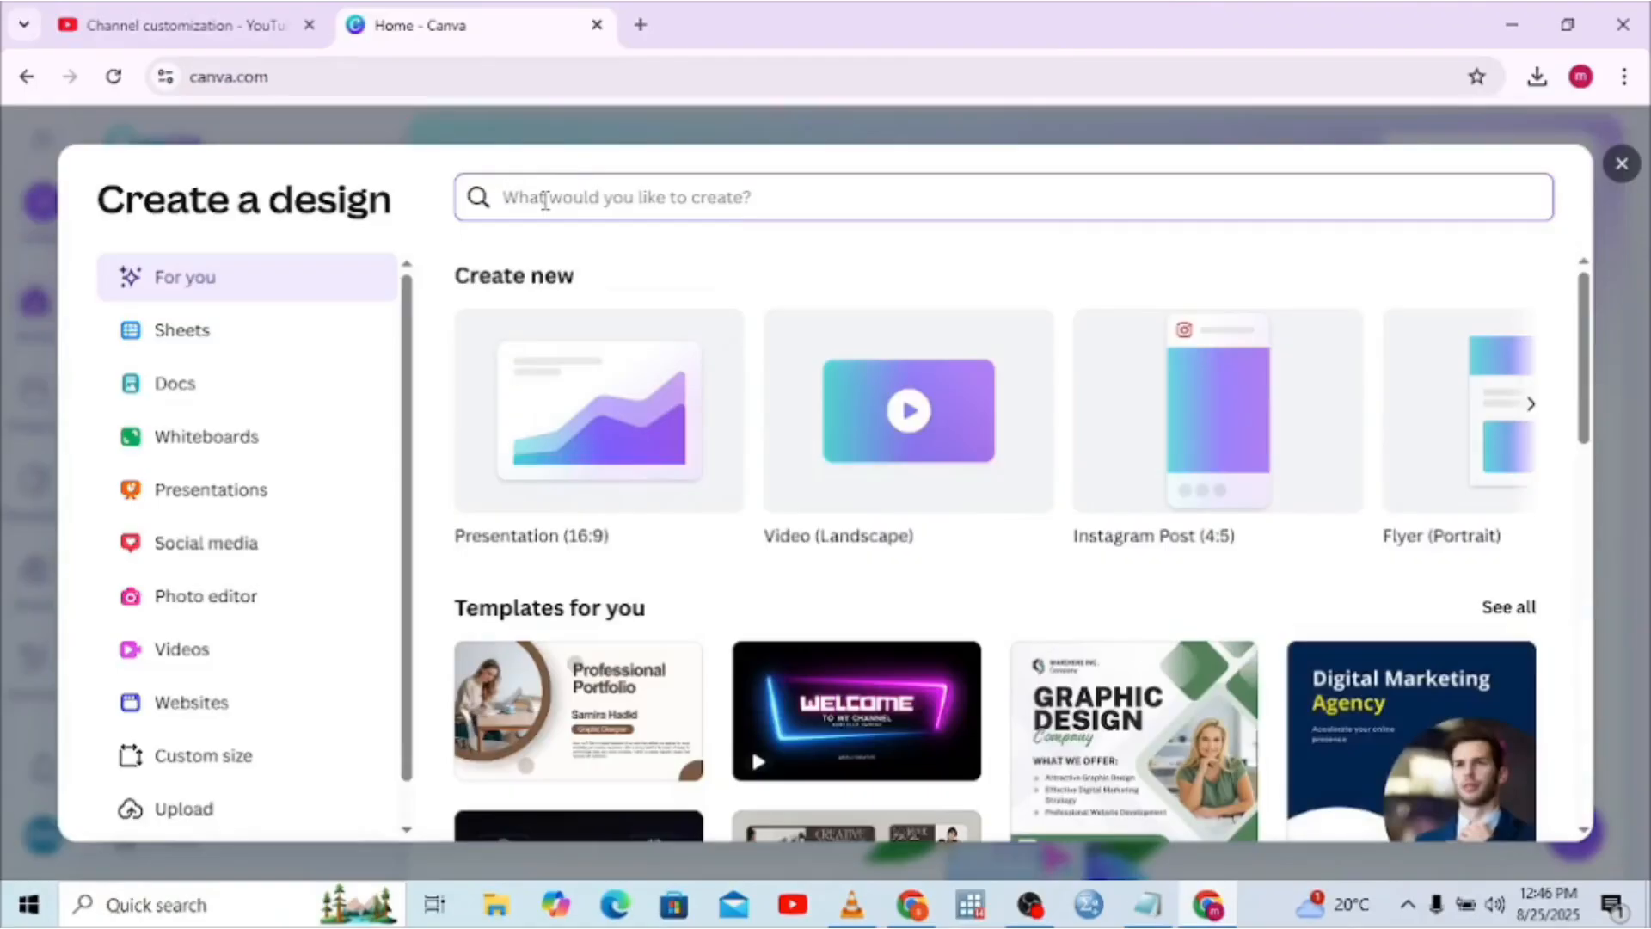
pyautogui.write('crea')
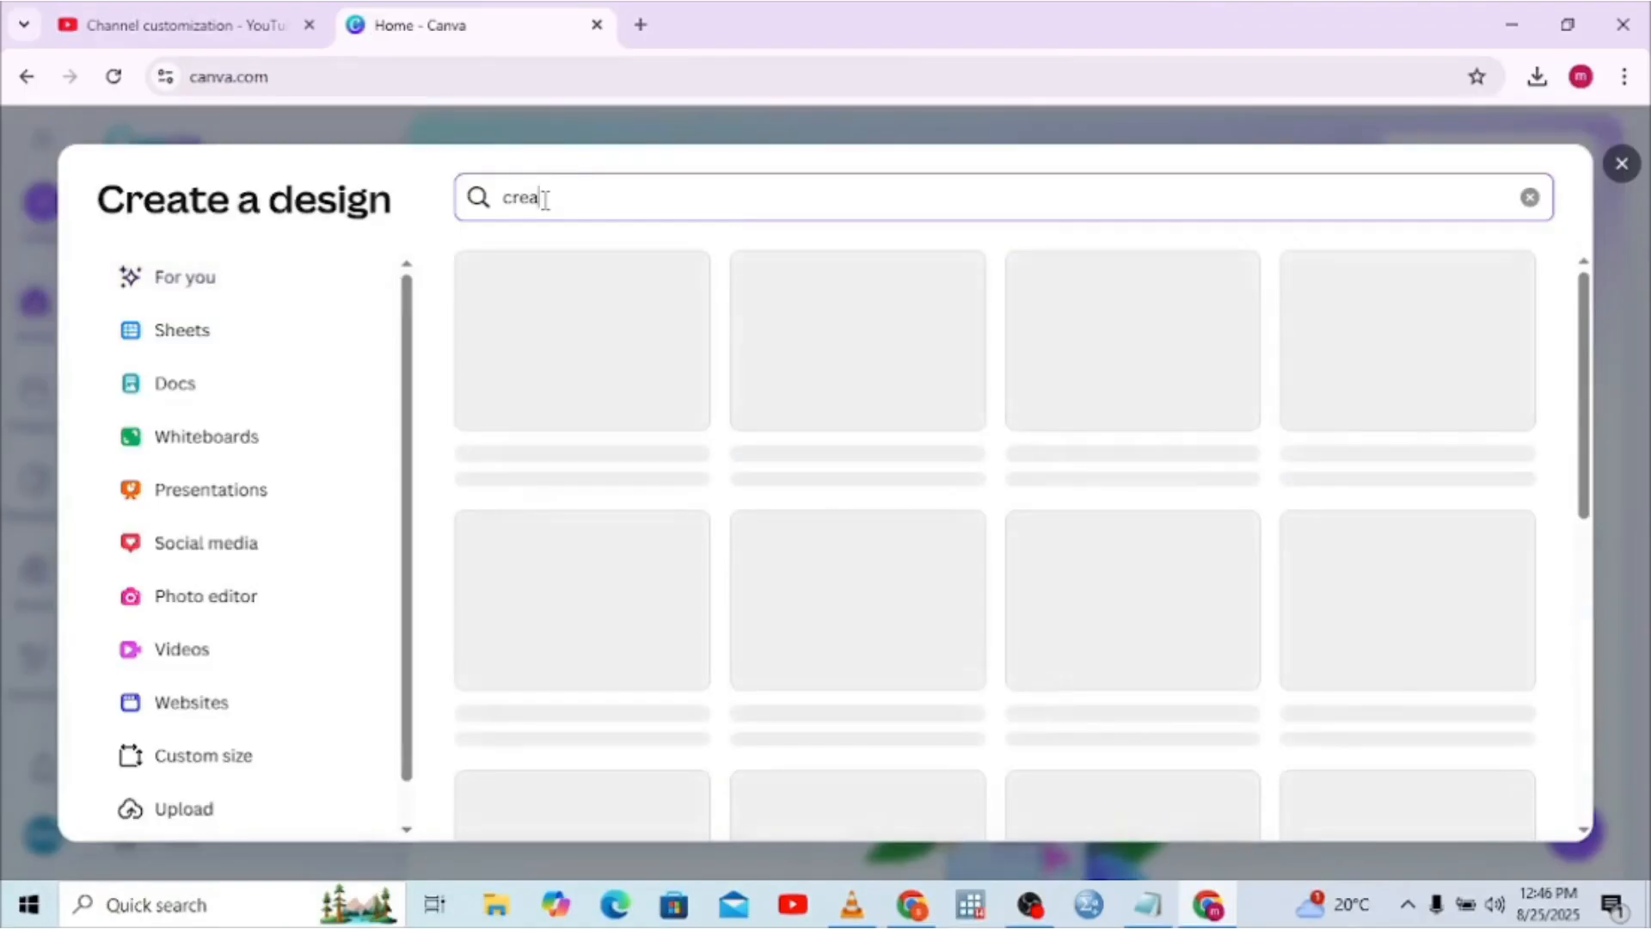
pyautogui.write('te a you')
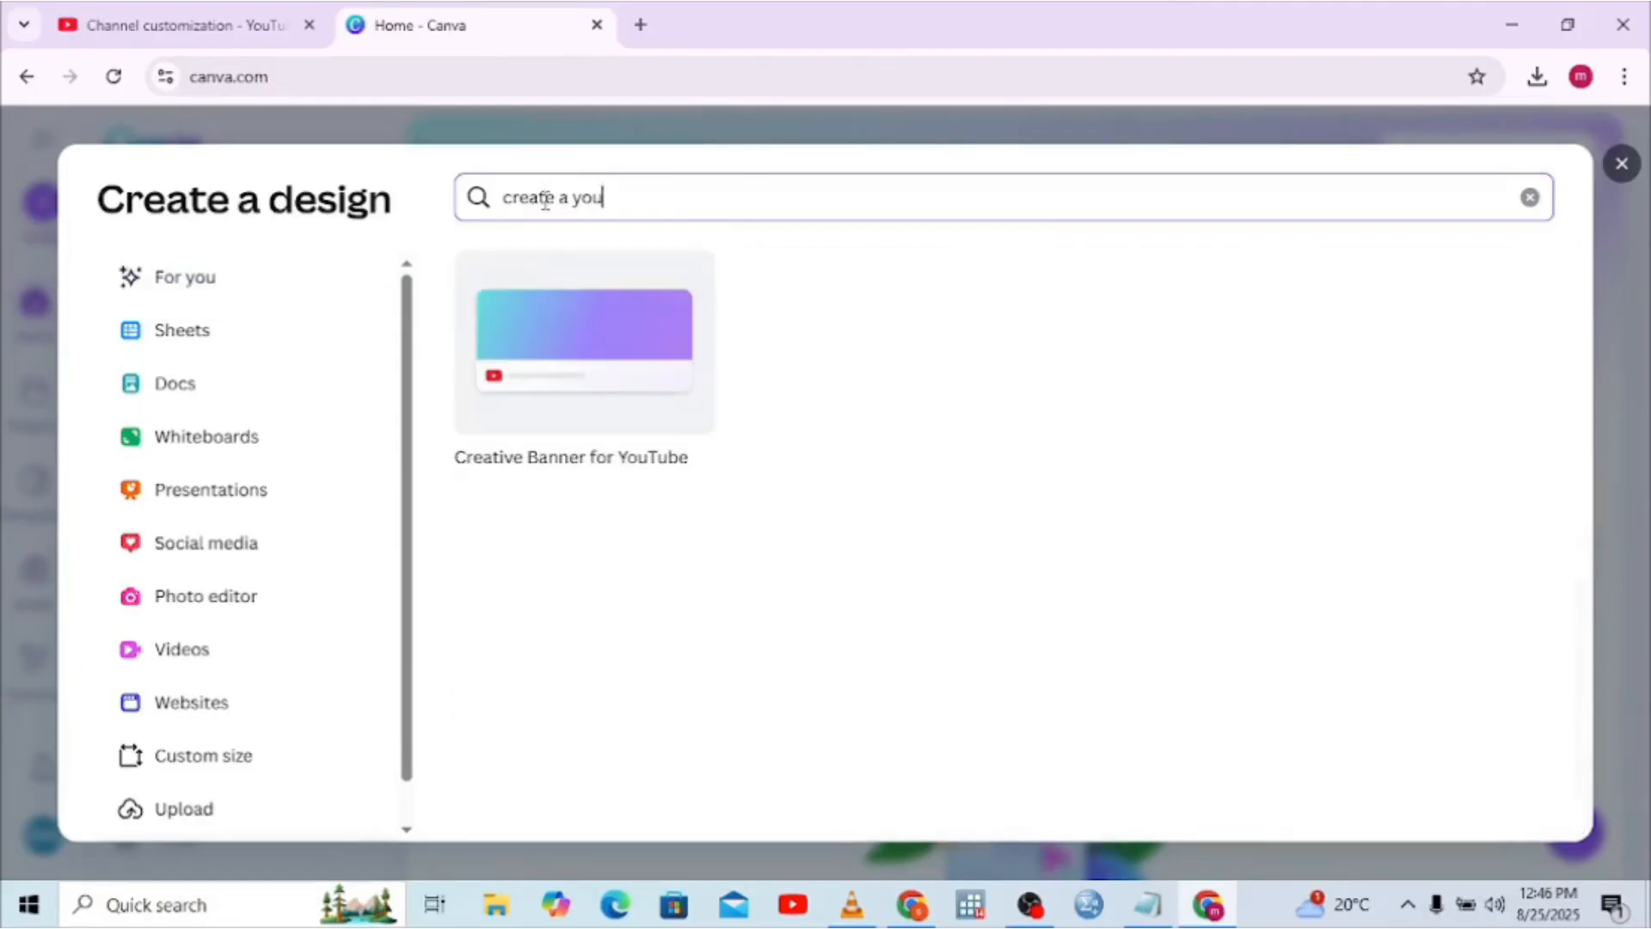
pyautogui.write('tube ba')
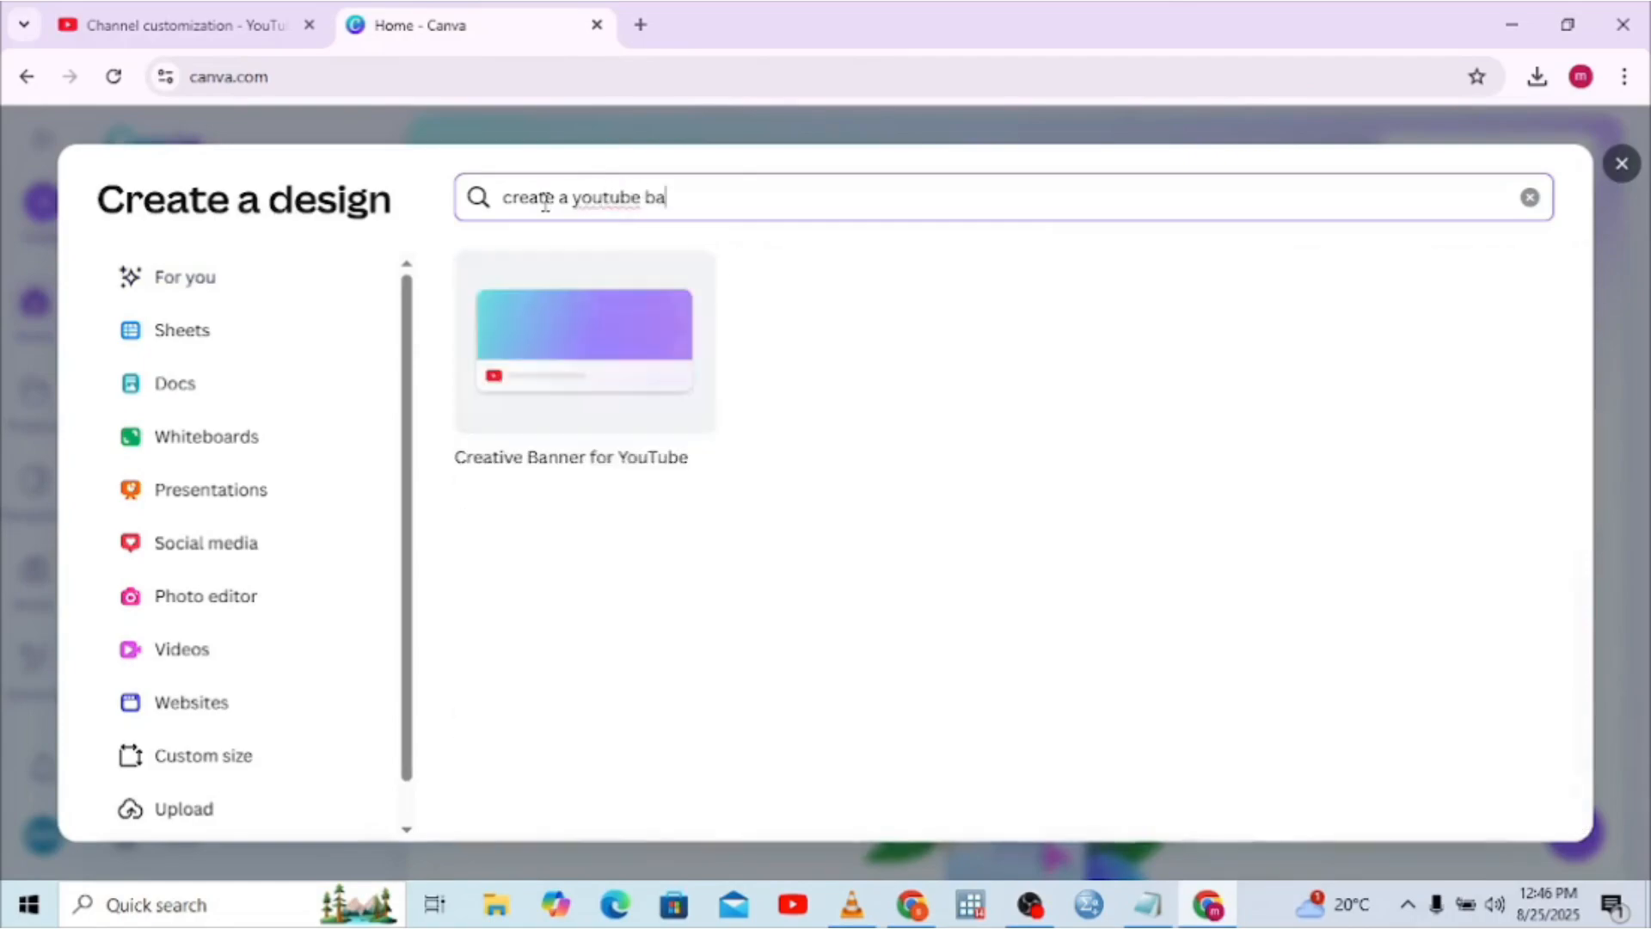
pyautogui.write('nner')
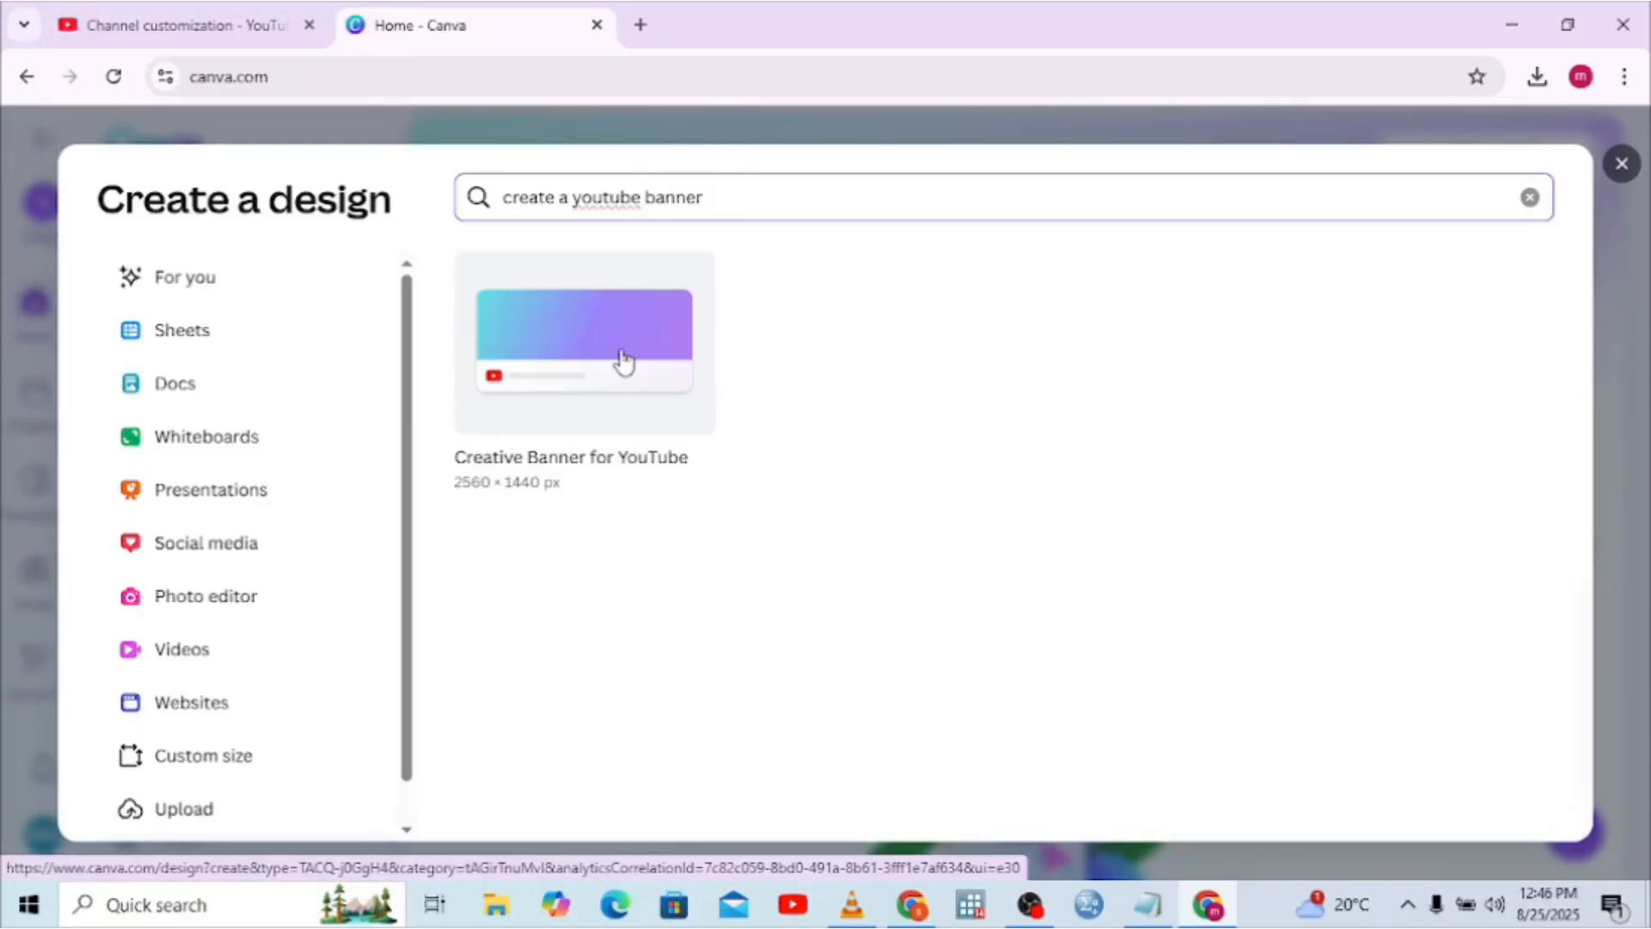
pyautogui.click(575, 394)
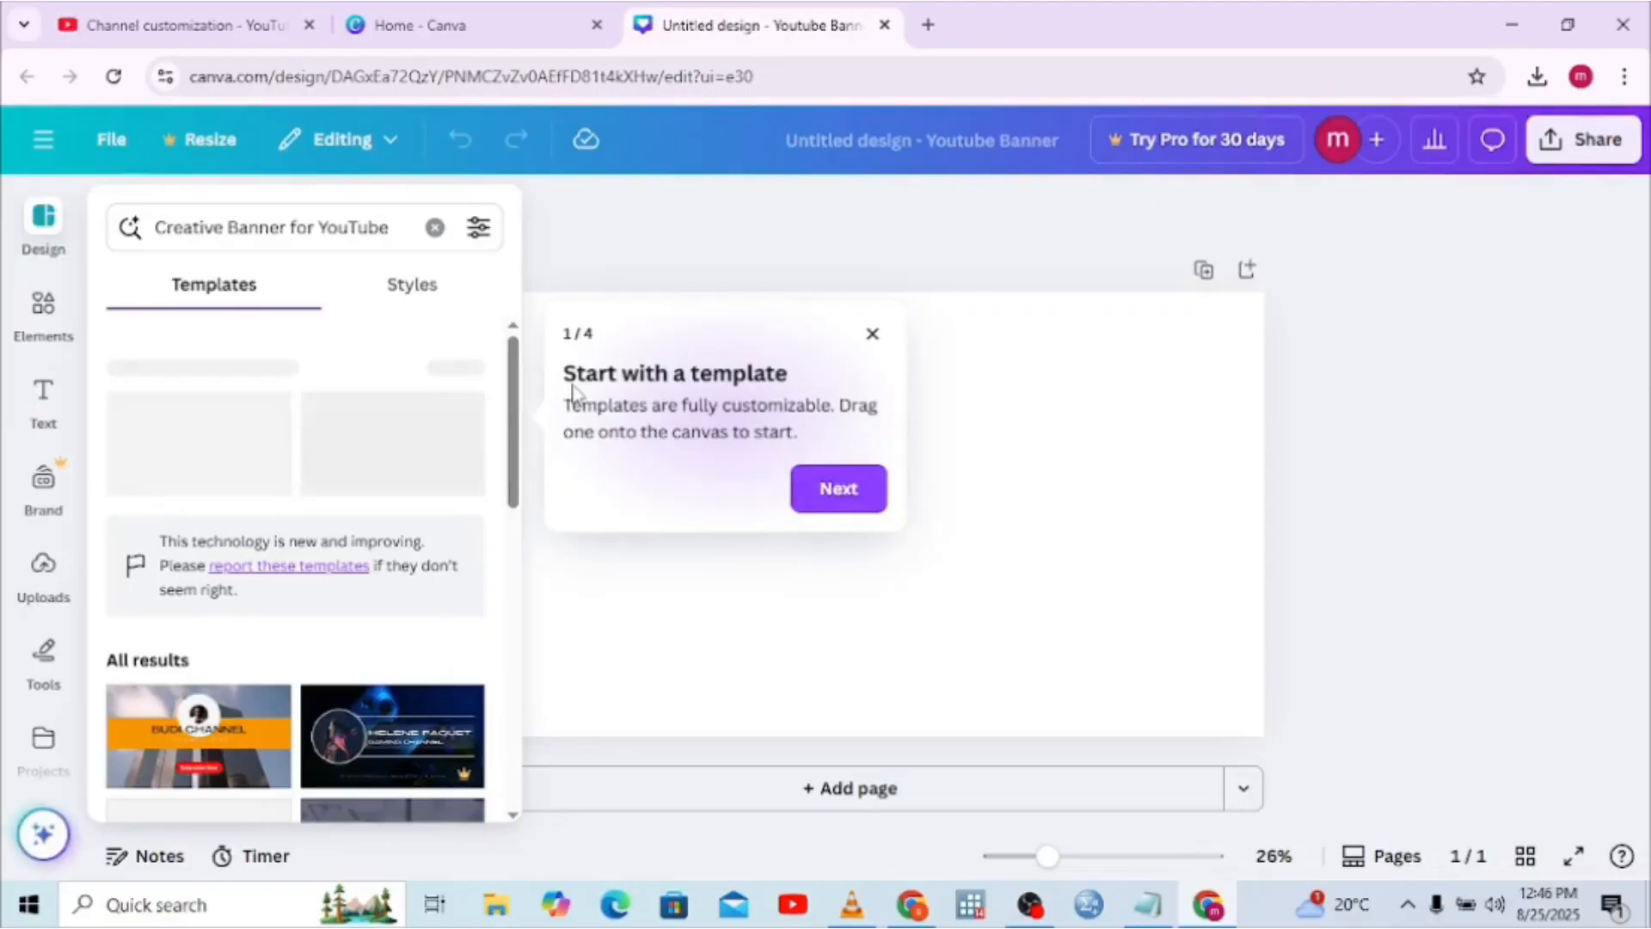
# Close the 'Start with a template' tip and scroll through the YouTube banner templates
pyautogui.click(874, 336)
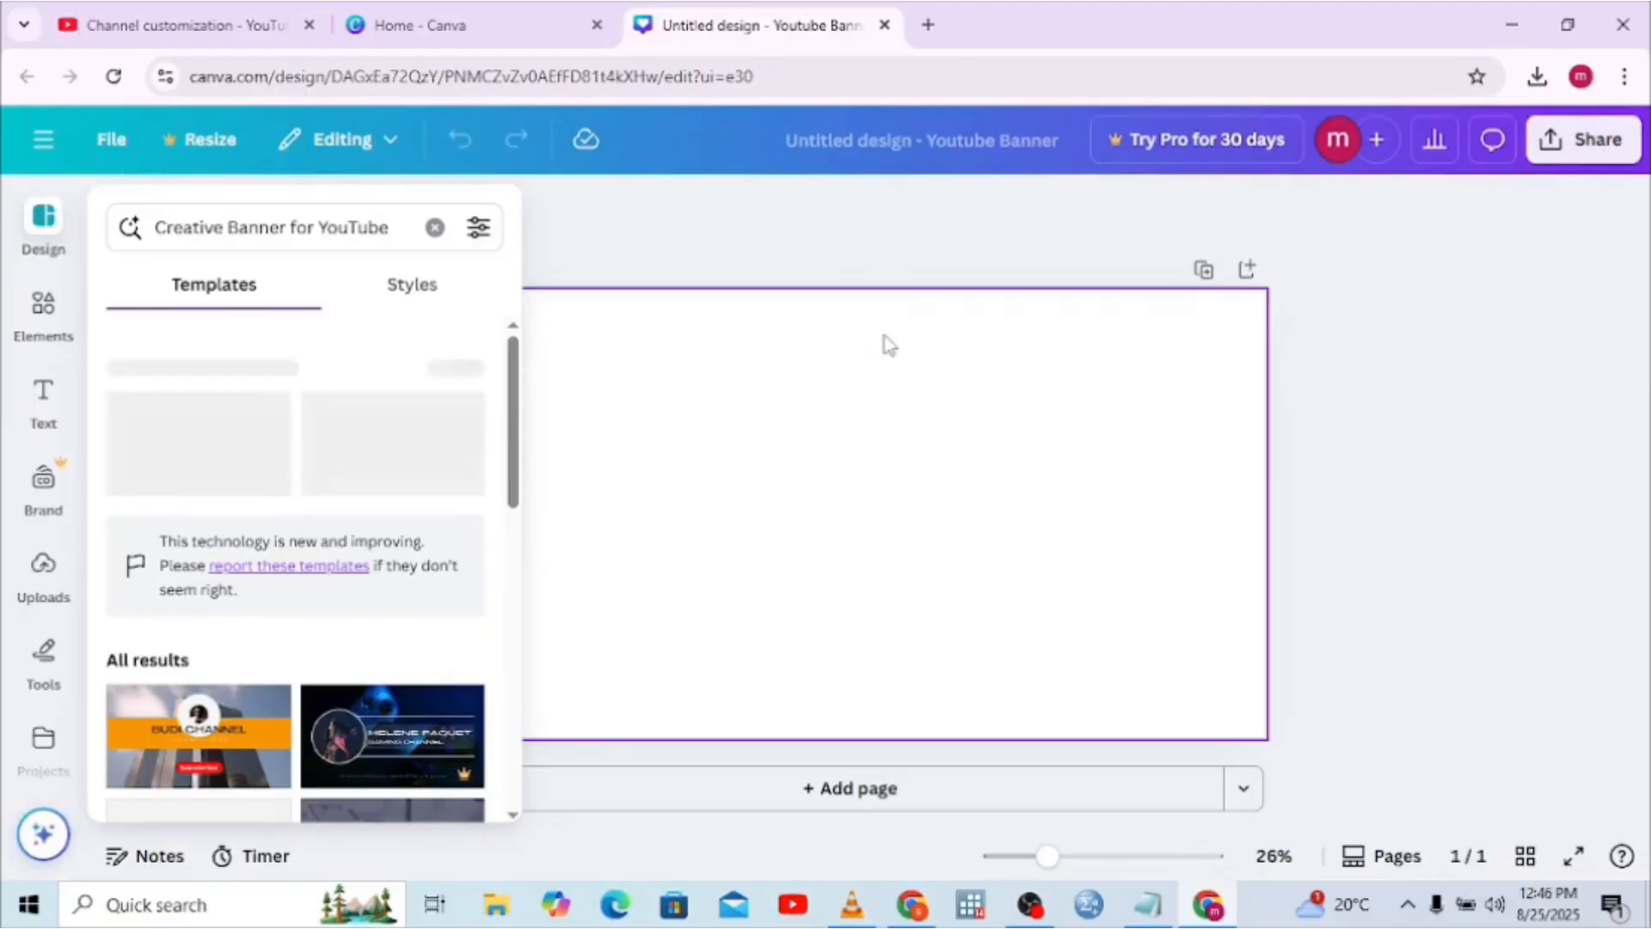
pyautogui.click(512, 816)
pyautogui.click(511, 817)
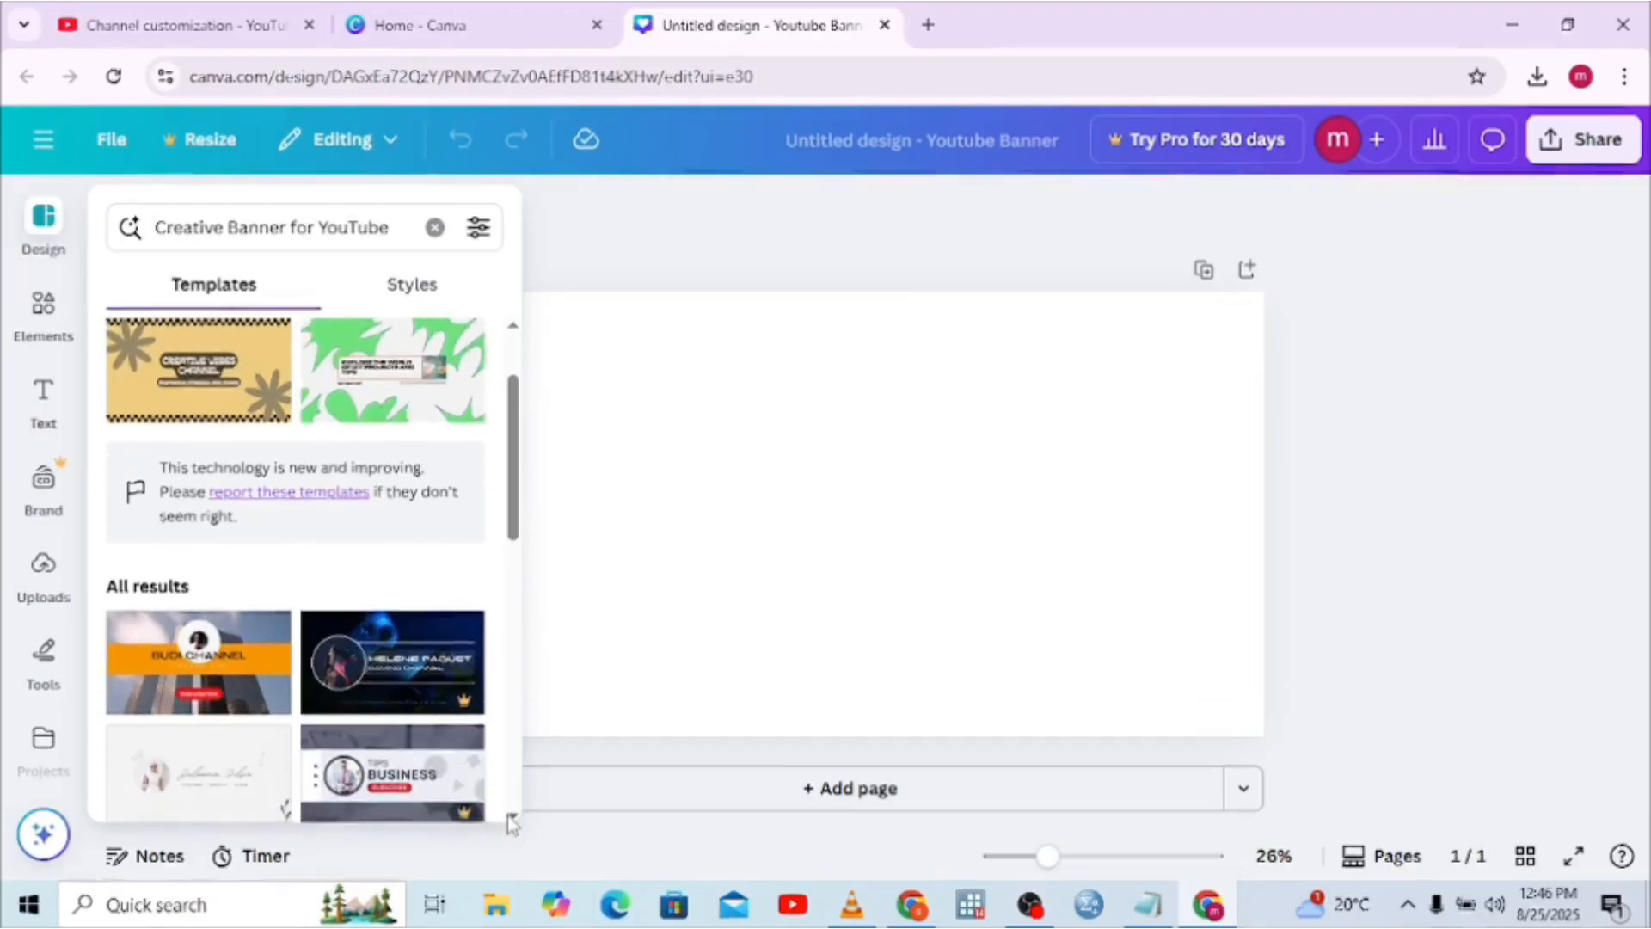
pyautogui.click(512, 817)
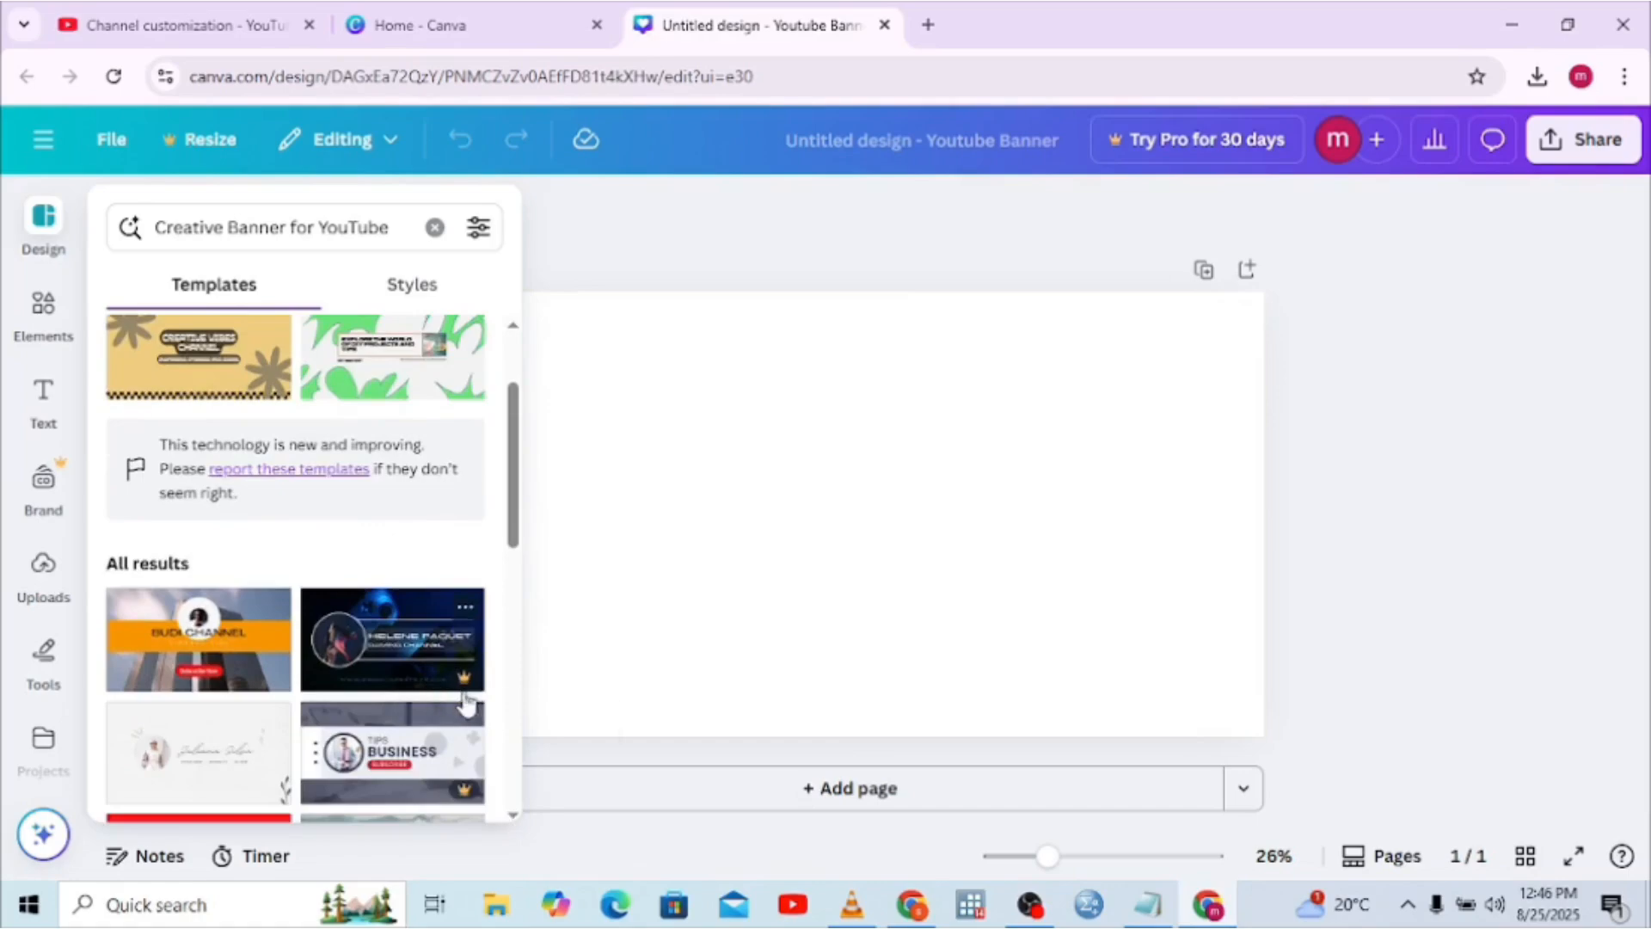
pyautogui.moveTo(467, 681)
pyautogui.scroll(-2, 515, 818)
pyautogui.scroll(-1, 515, 824)
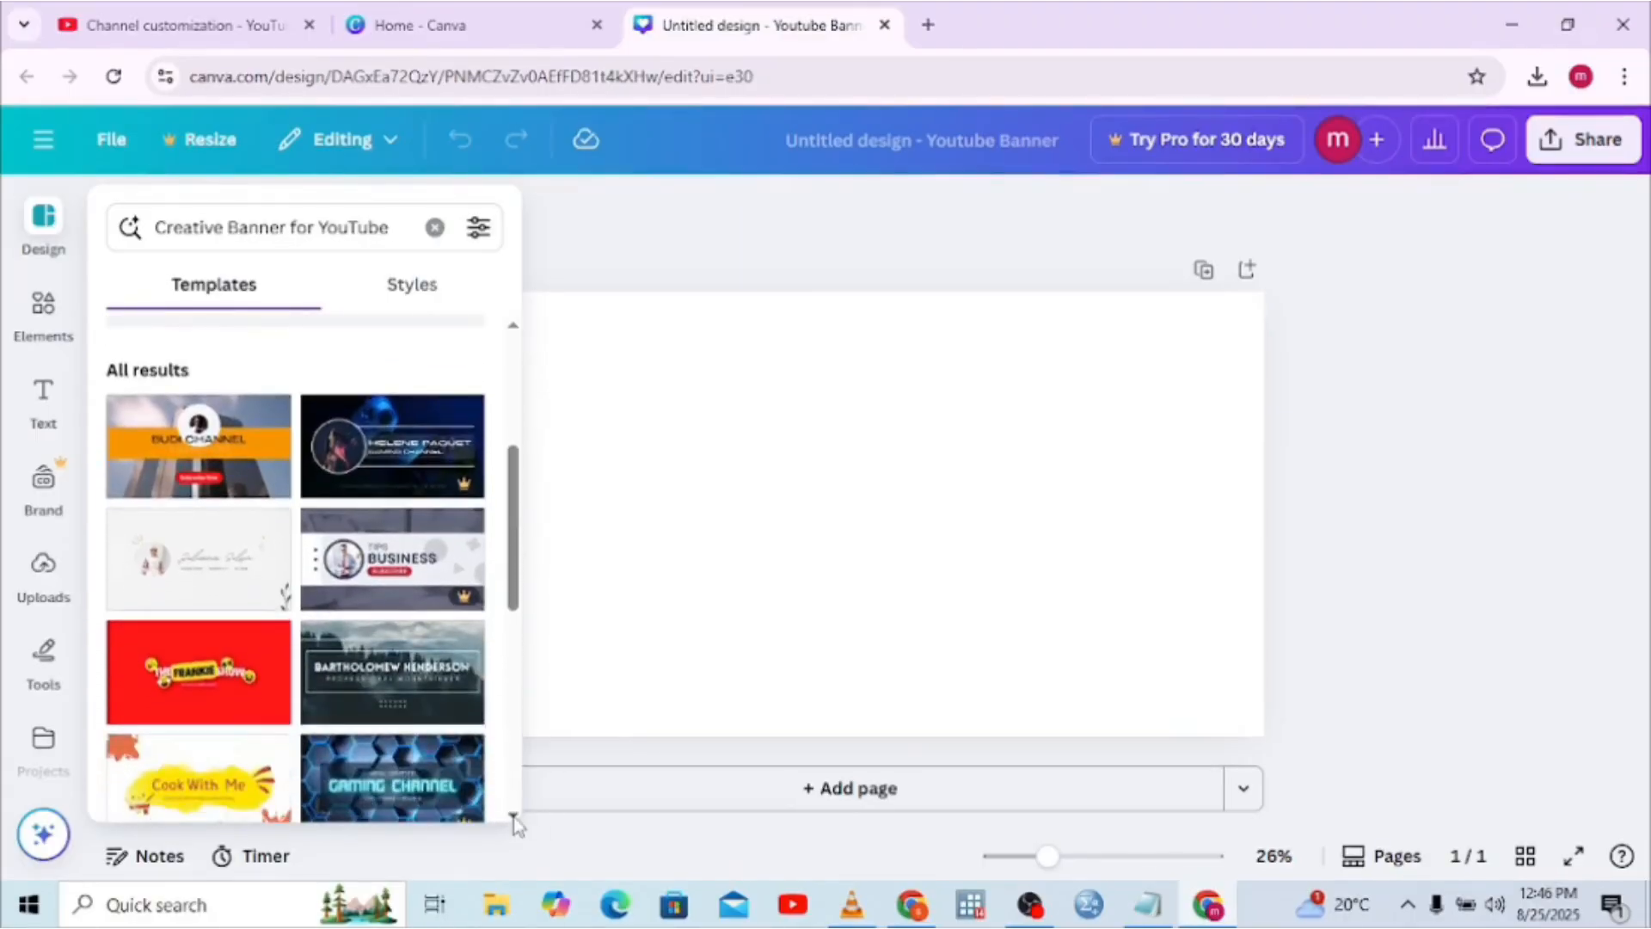
pyautogui.click(250, 229)
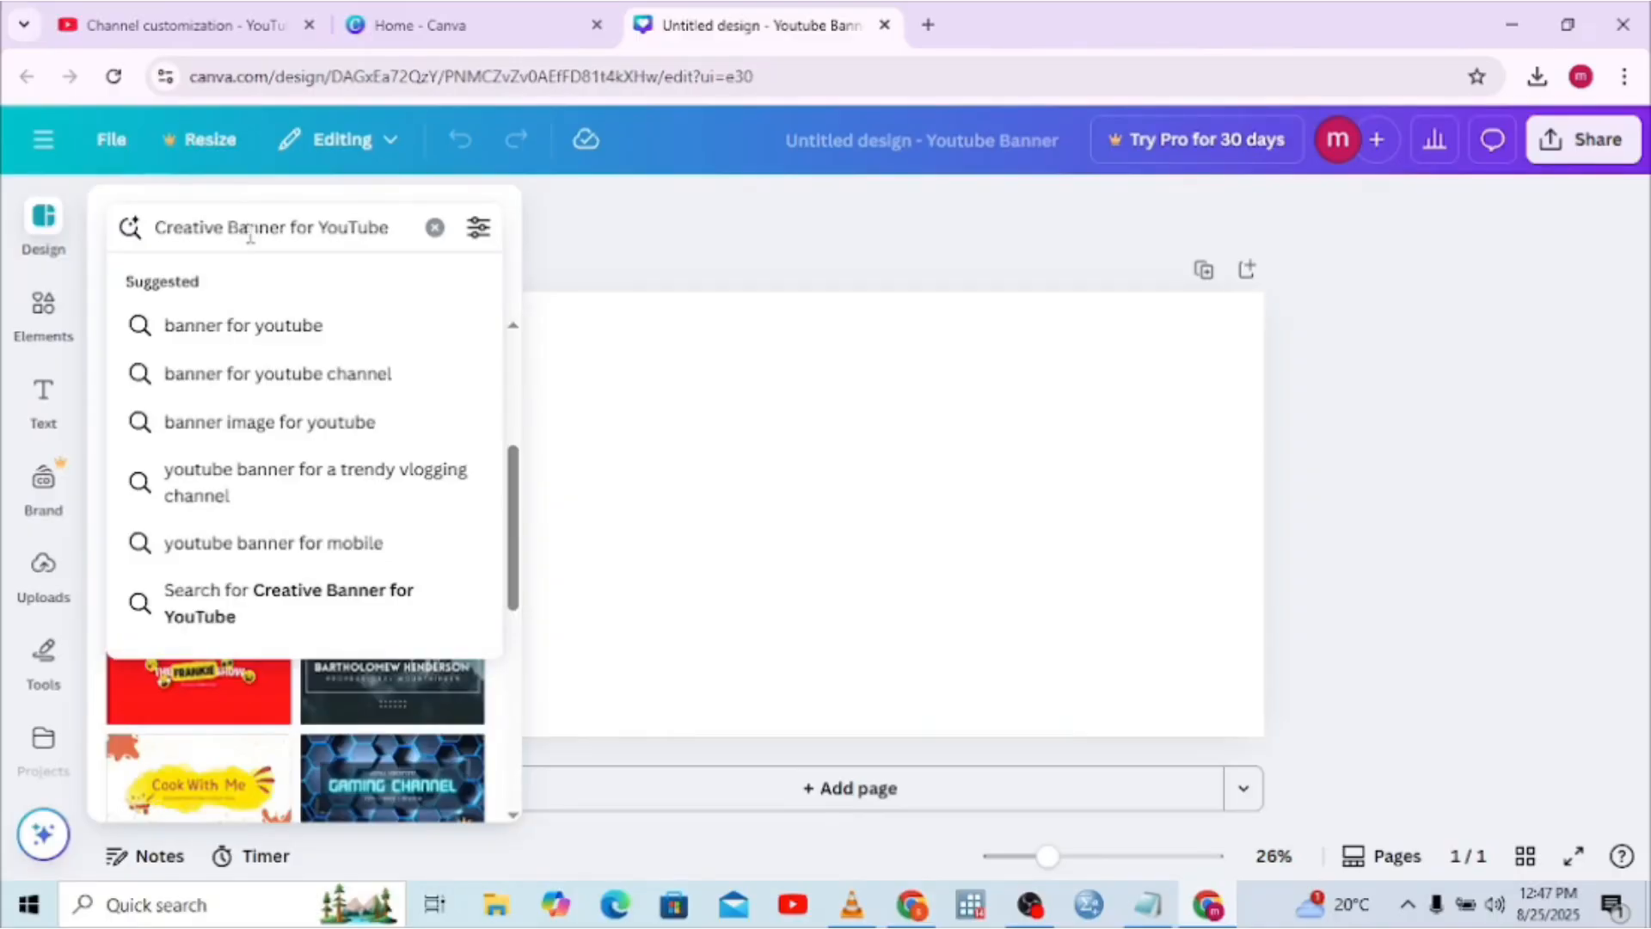
# Clear the old template search query and start typing a new kids search
pyautogui.write('k')
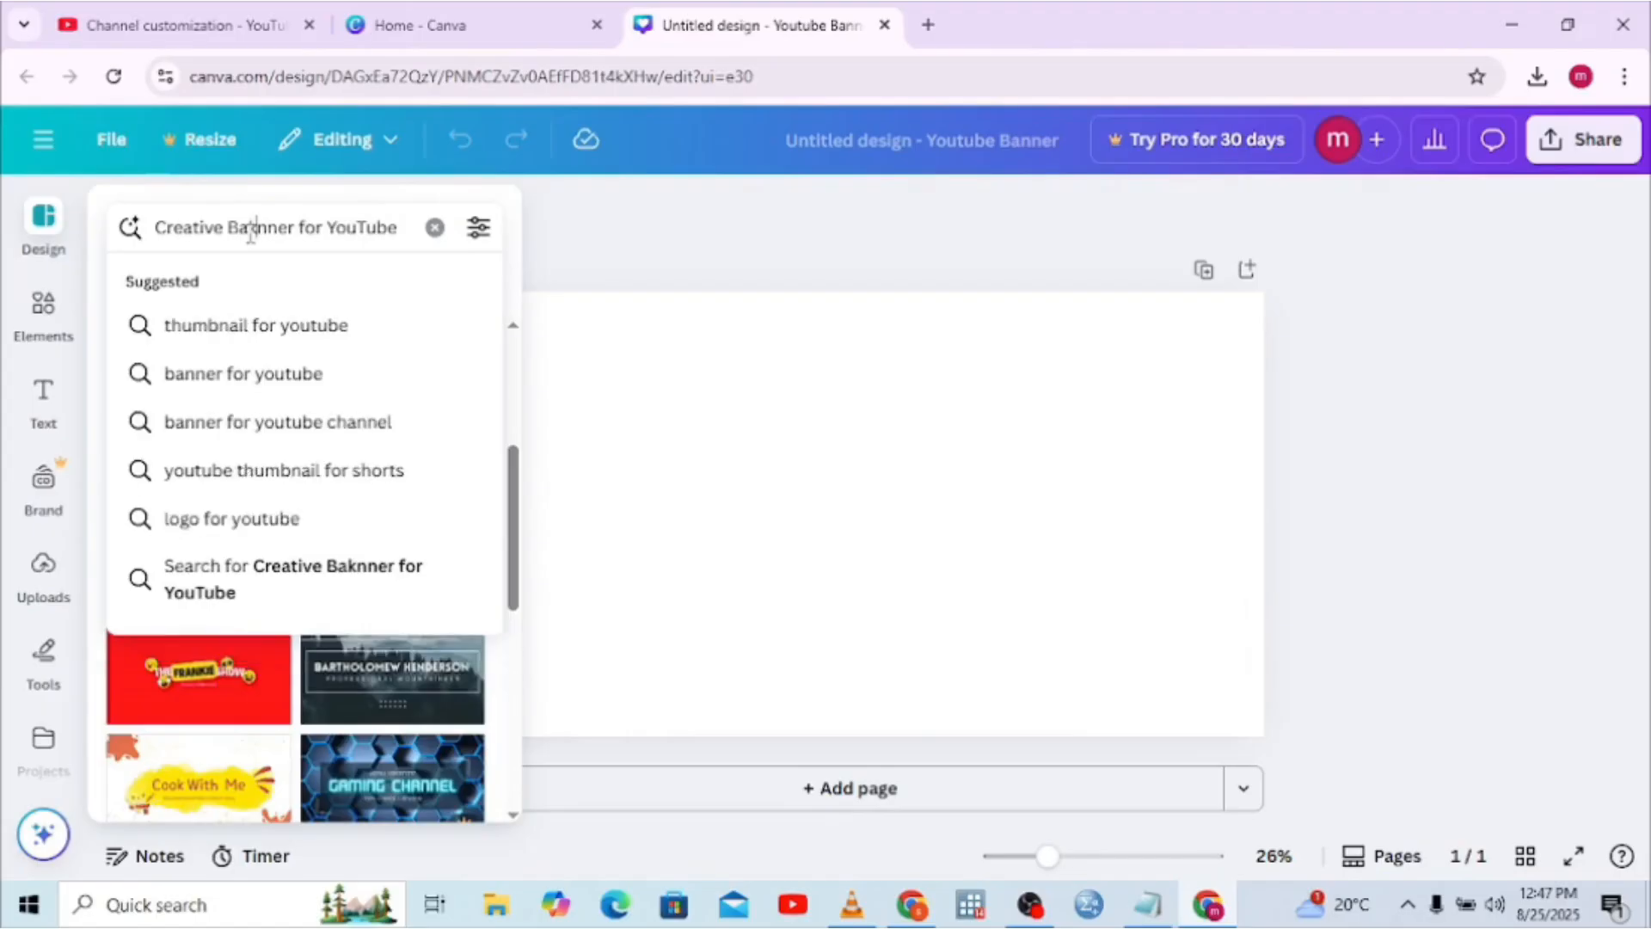
pyautogui.press('Return')
pyautogui.tripleClick(290, 228)
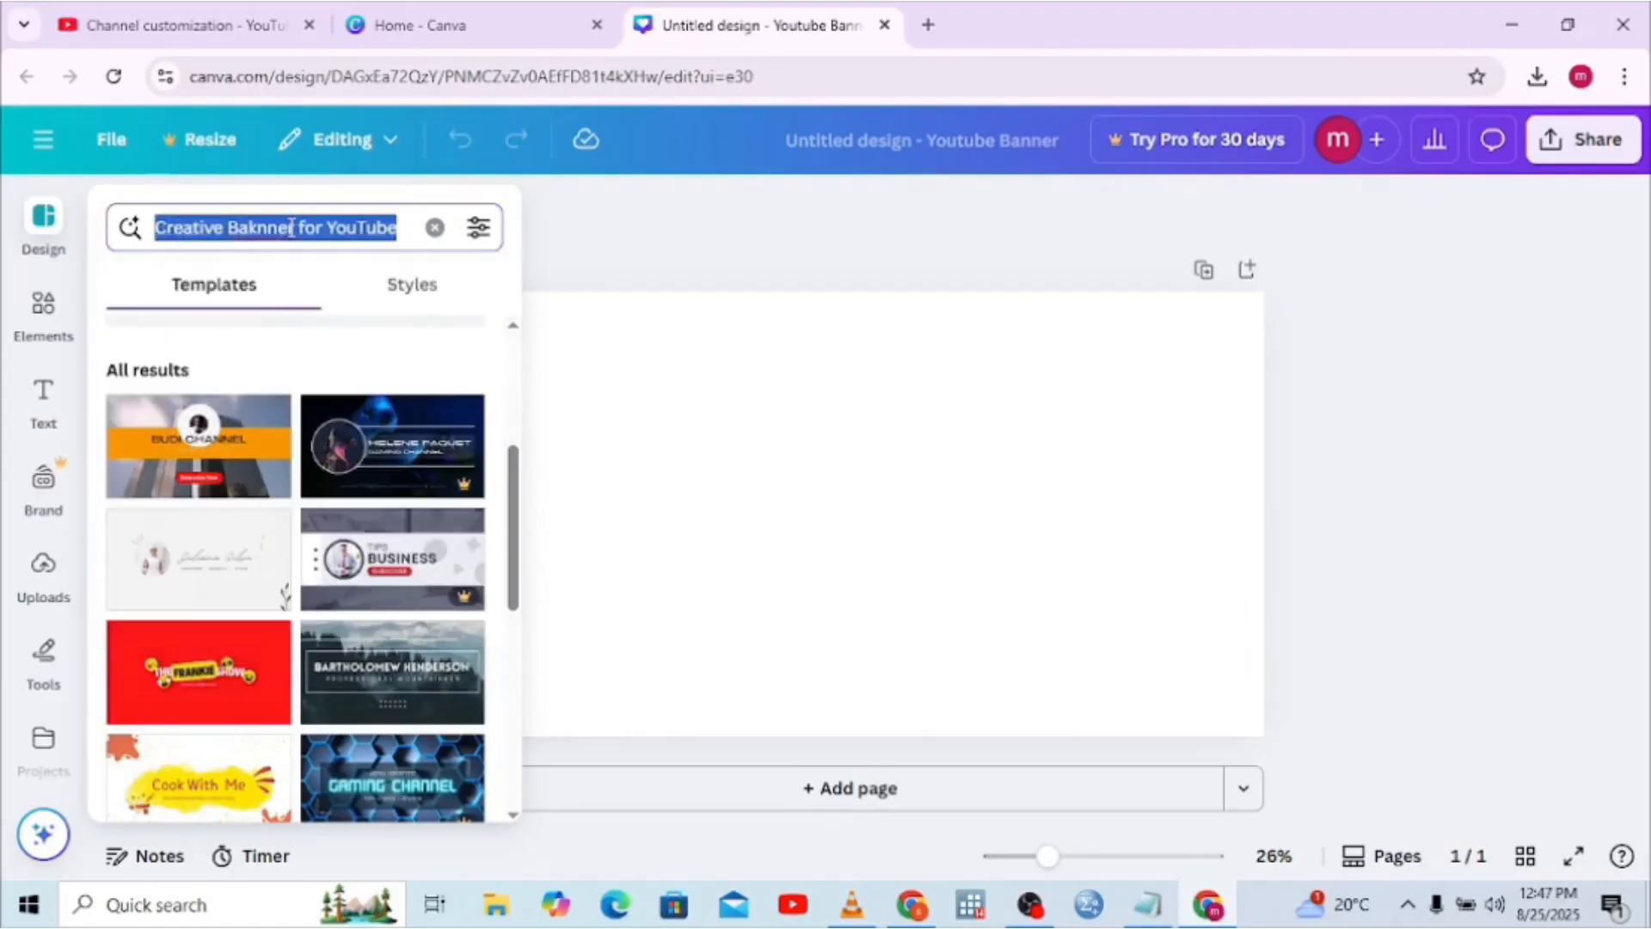
pyautogui.press('BackSpace')
pyautogui.write('kui')
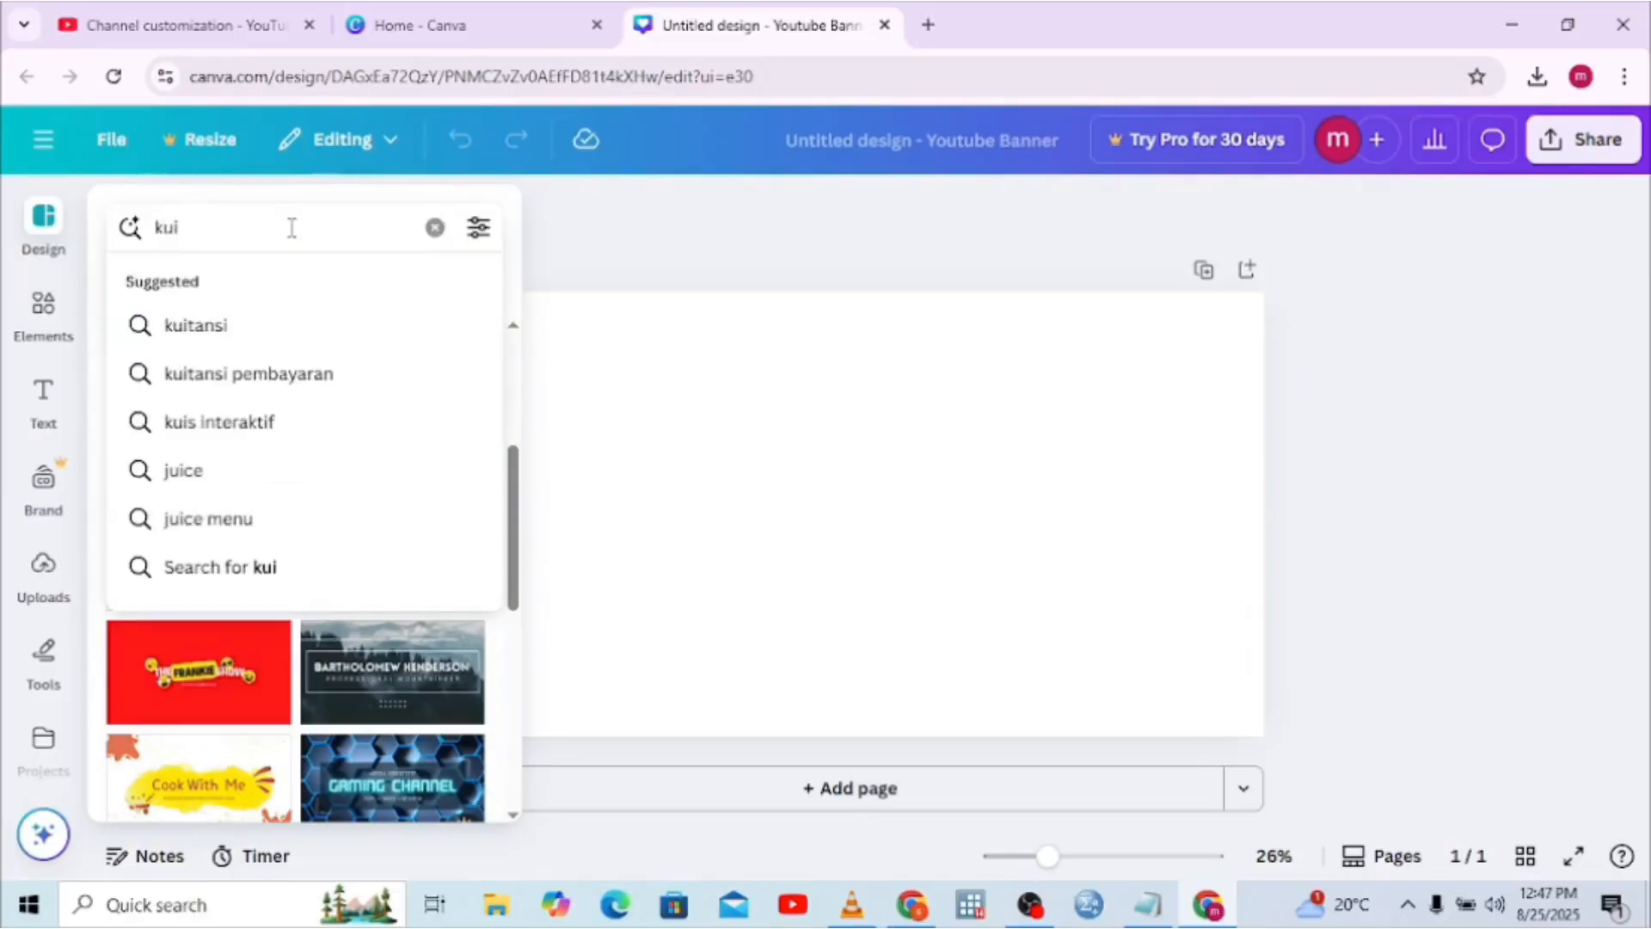
pyautogui.press('BackSpace')
pyautogui.write('ids')
pyautogui.press('BackSpace')
pyautogui.write('\\')
pyautogui.press('BackSpace')
pyautogui.press('BackSpace')
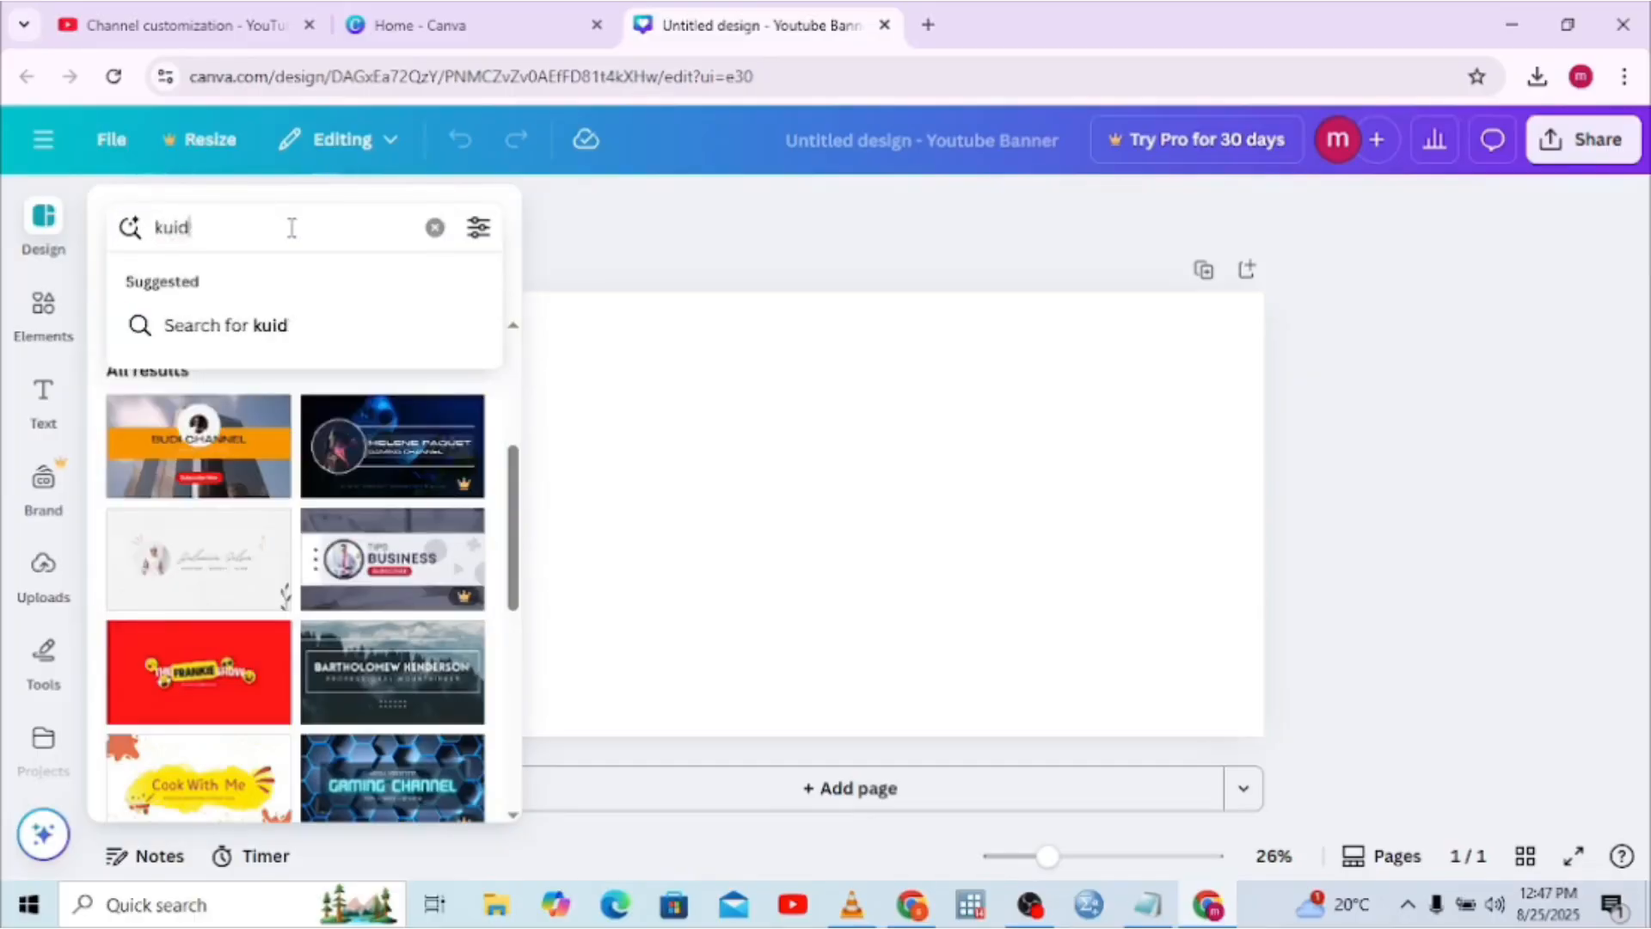
pyautogui.press('BackSpace')
pyautogui.press('BackSpace')
pyautogui.press('BackSpace')
# Search 'background for kids' and apply the Orange & Beige Illustration Kid's Channel template
pyautogui.write('ids')
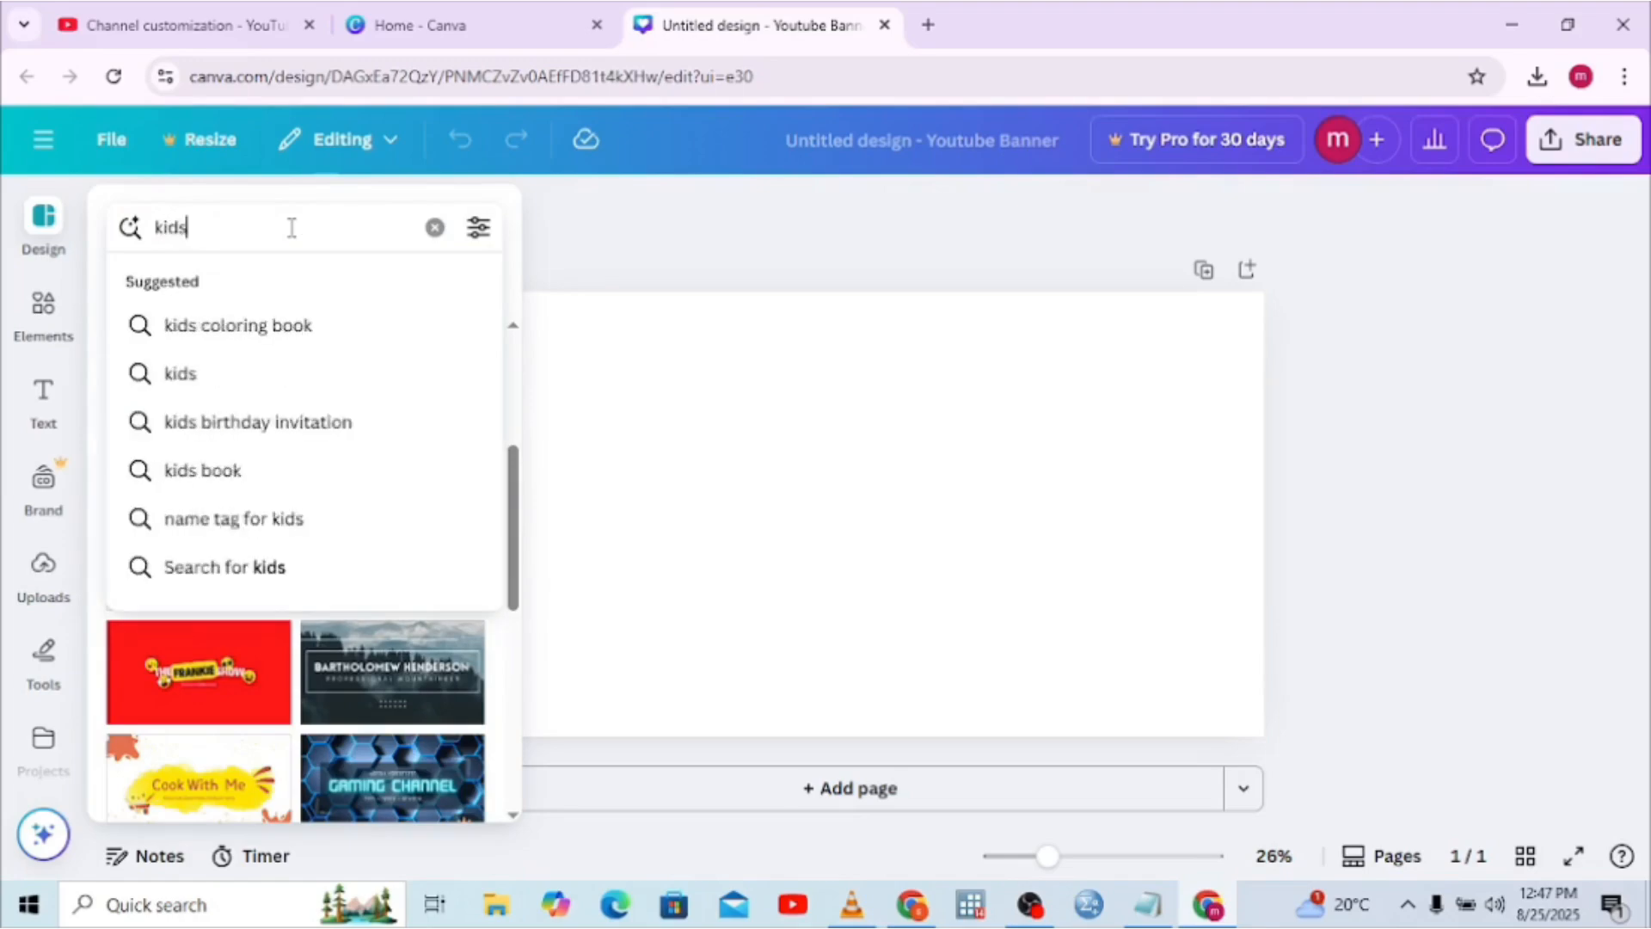
pyautogui.write(' back')
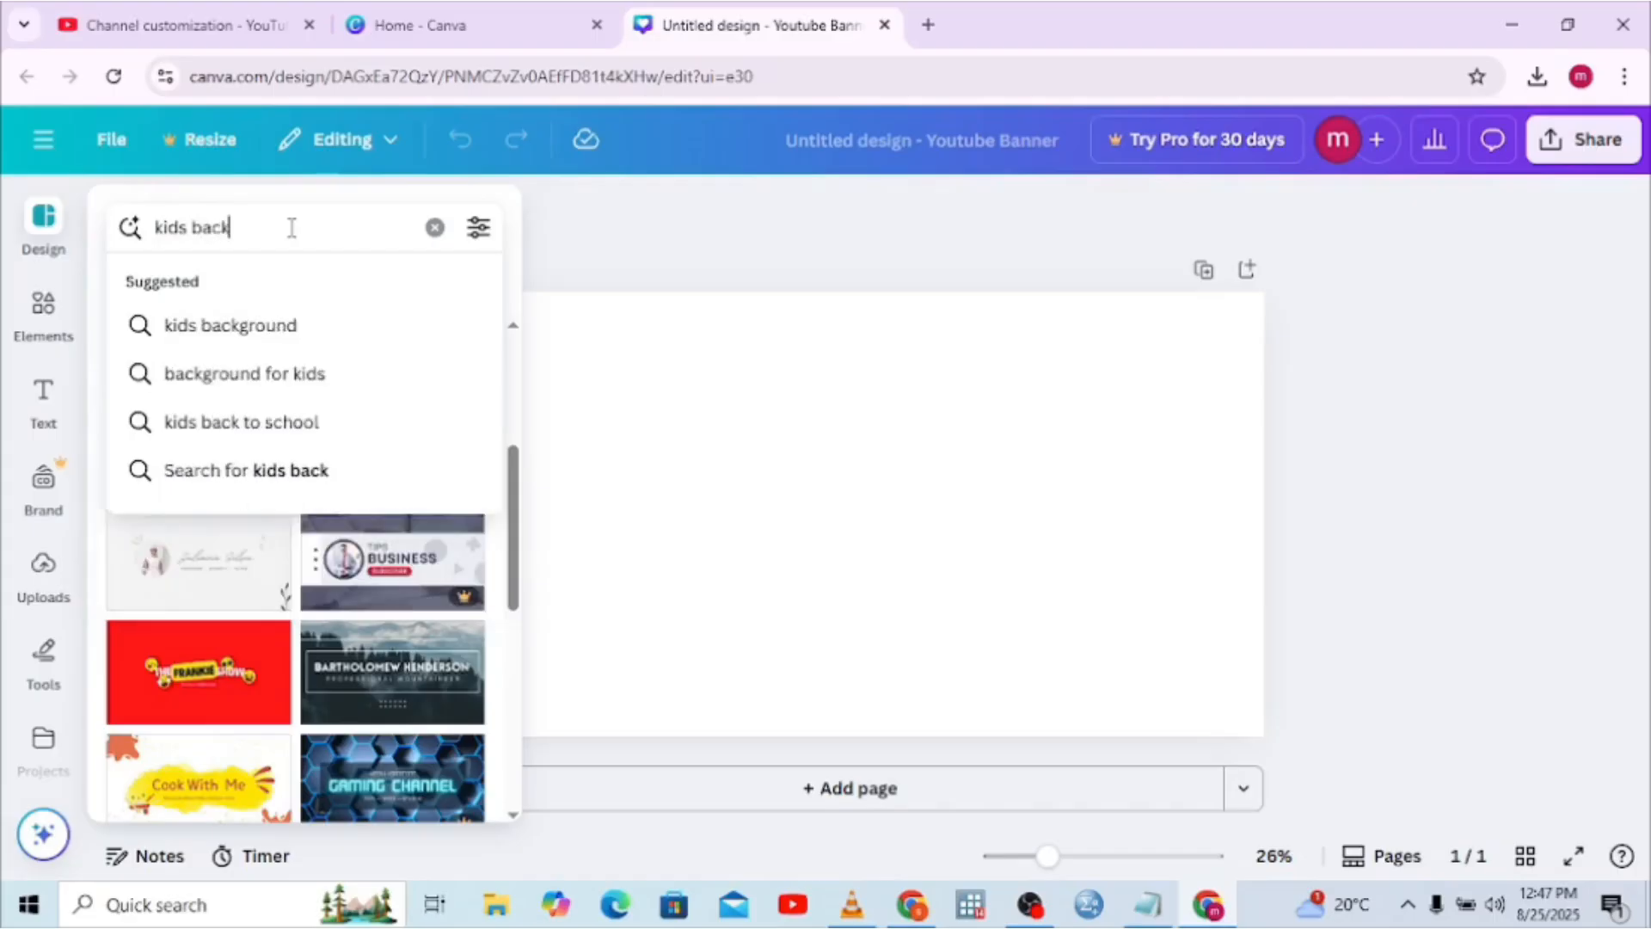
pyautogui.click(260, 372)
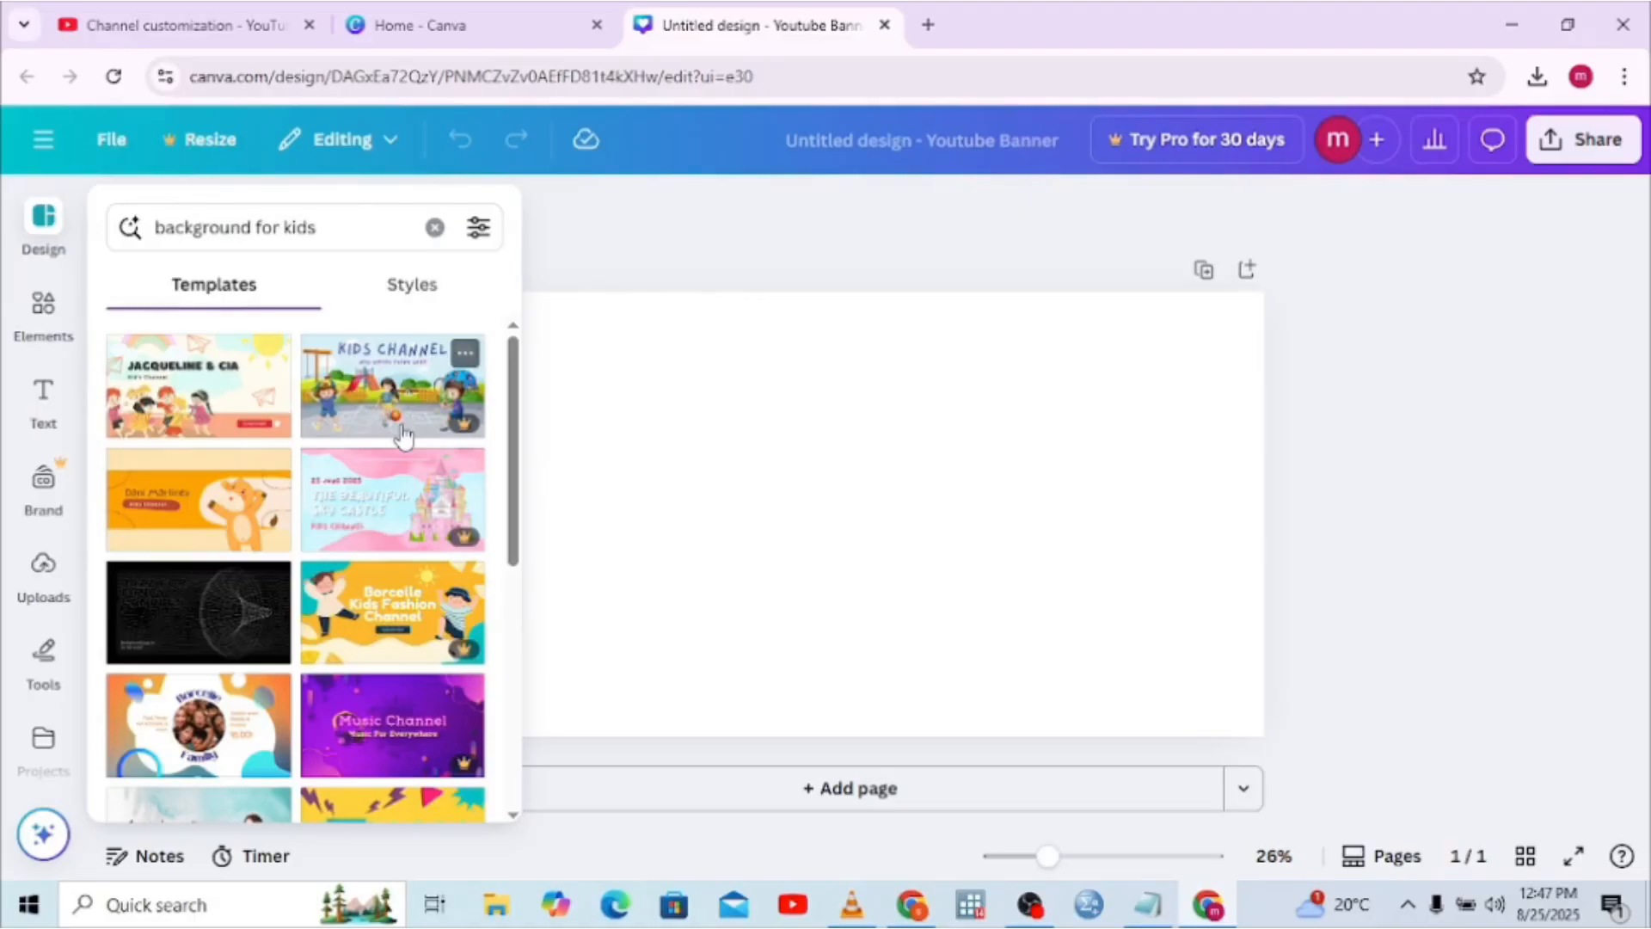
pyautogui.click(215, 420)
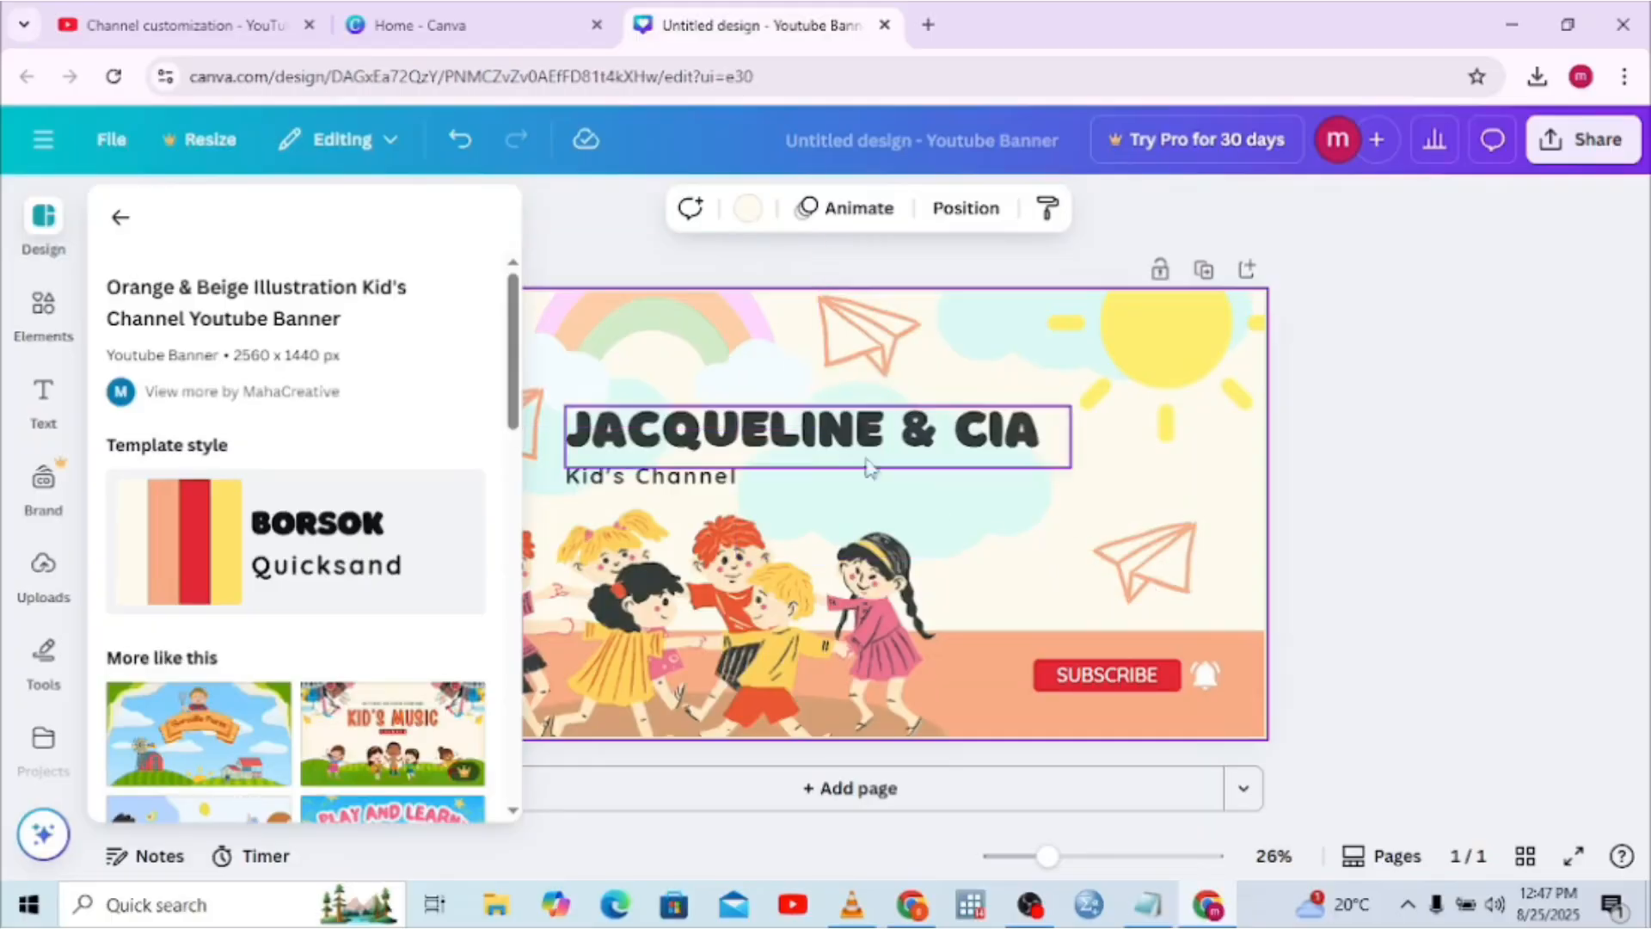
# Replace the title 'JACQUELINE & CIA' with 'MEGX ACADENY'
pyautogui.click(788, 428)
pyautogui.doubleClick(788, 423)
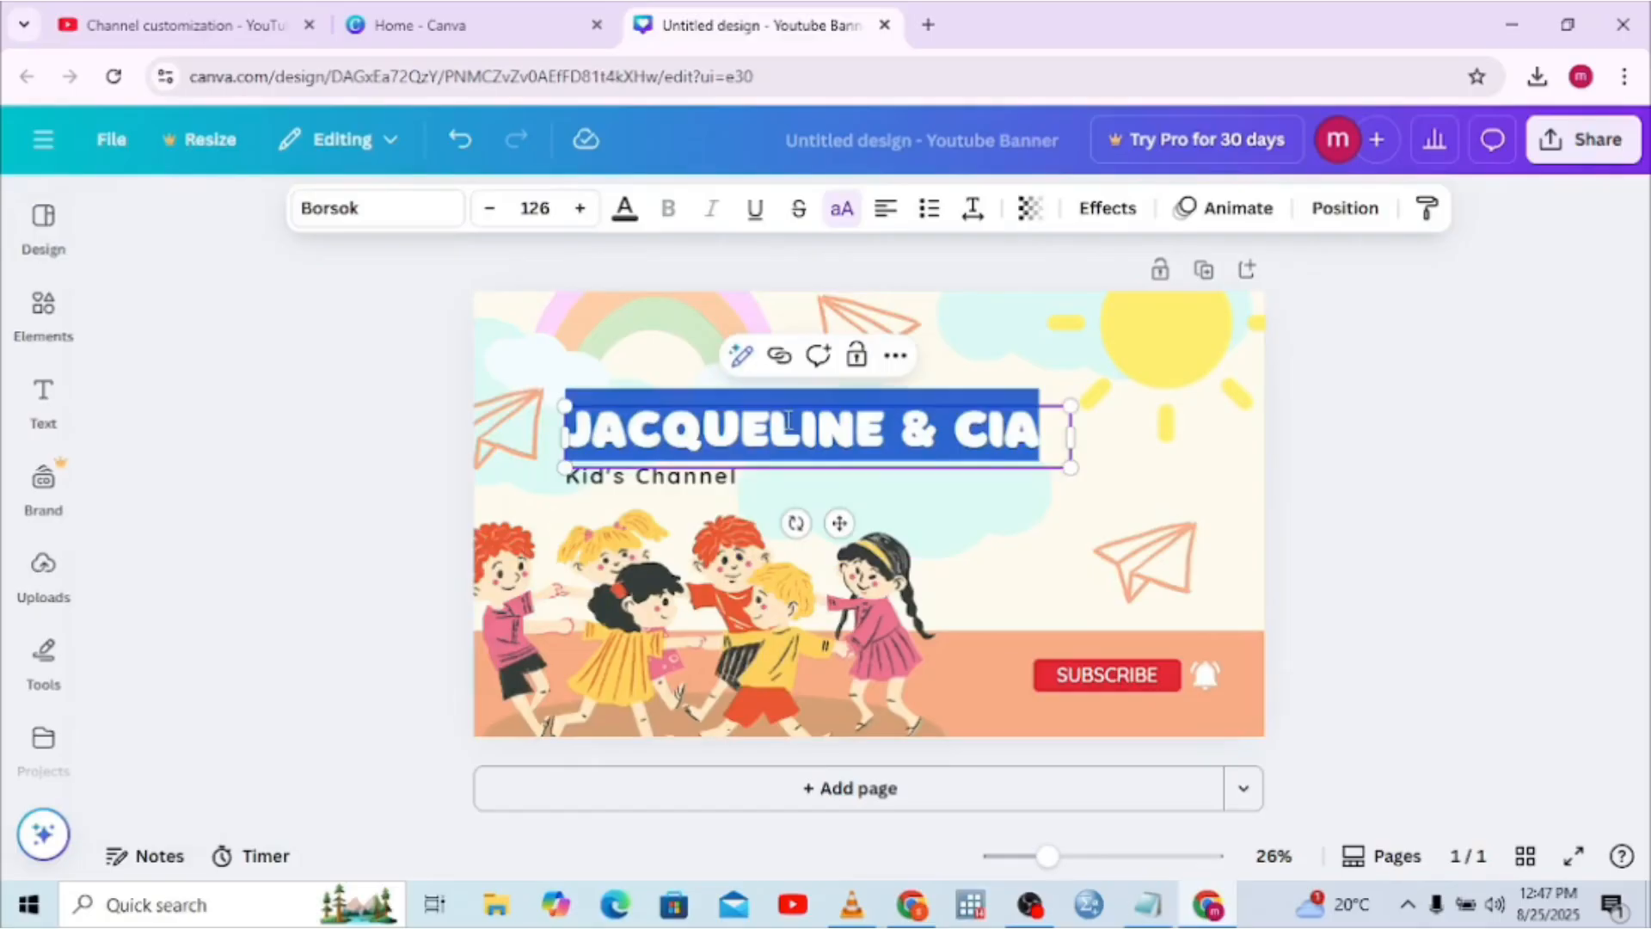
pyautogui.write('ME')
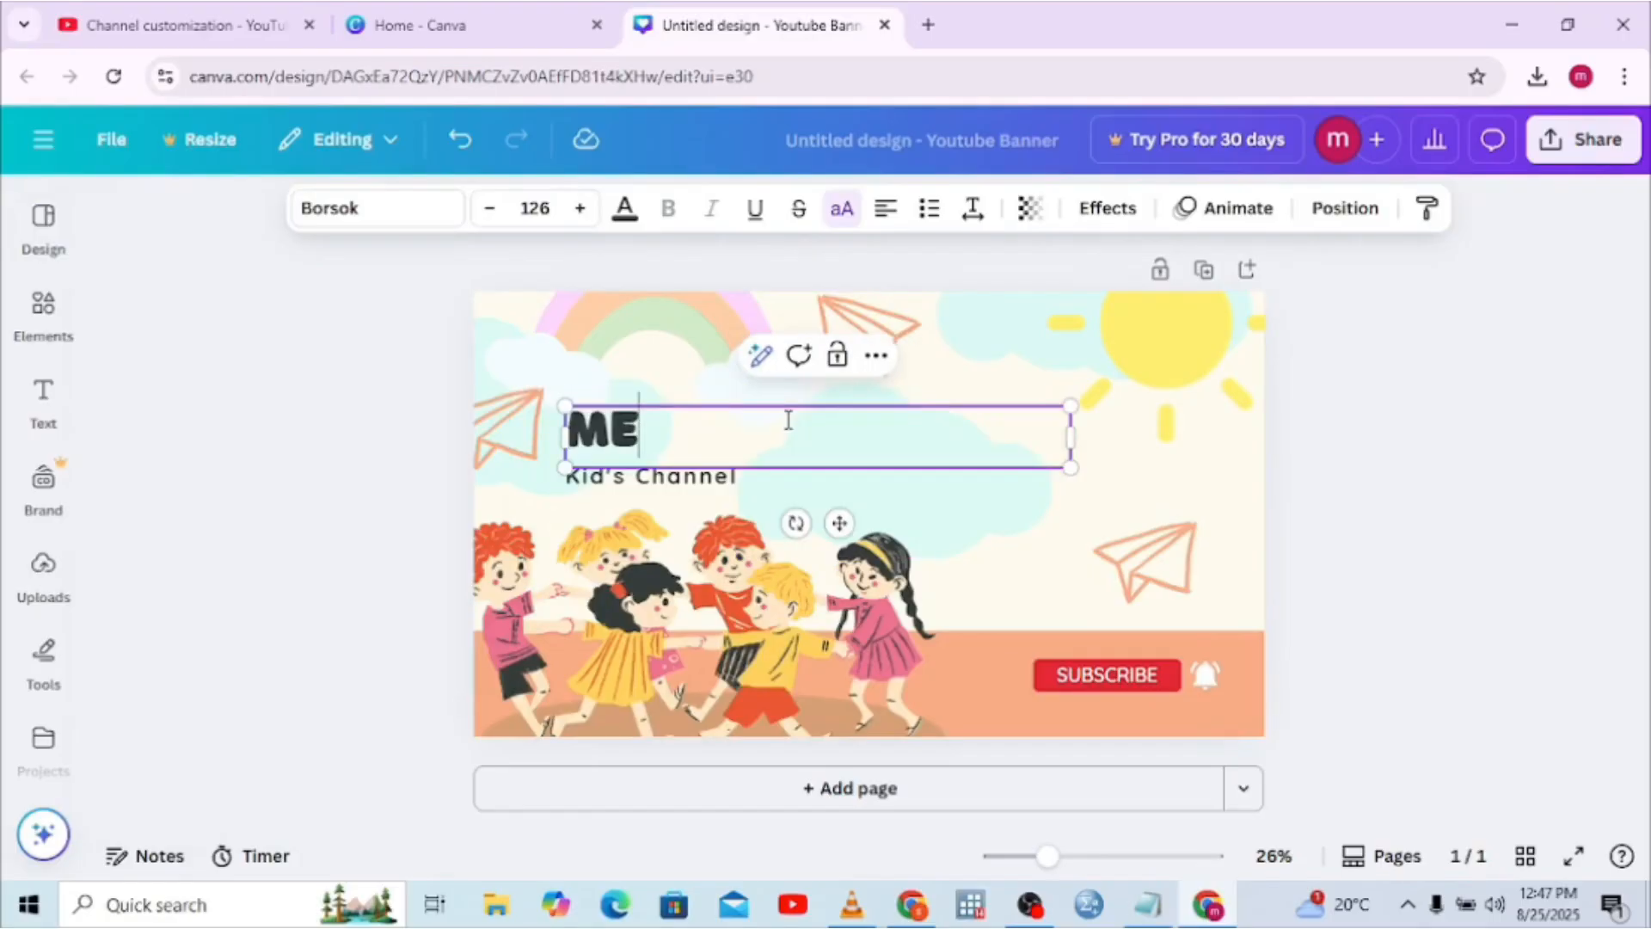
pyautogui.write('GX')
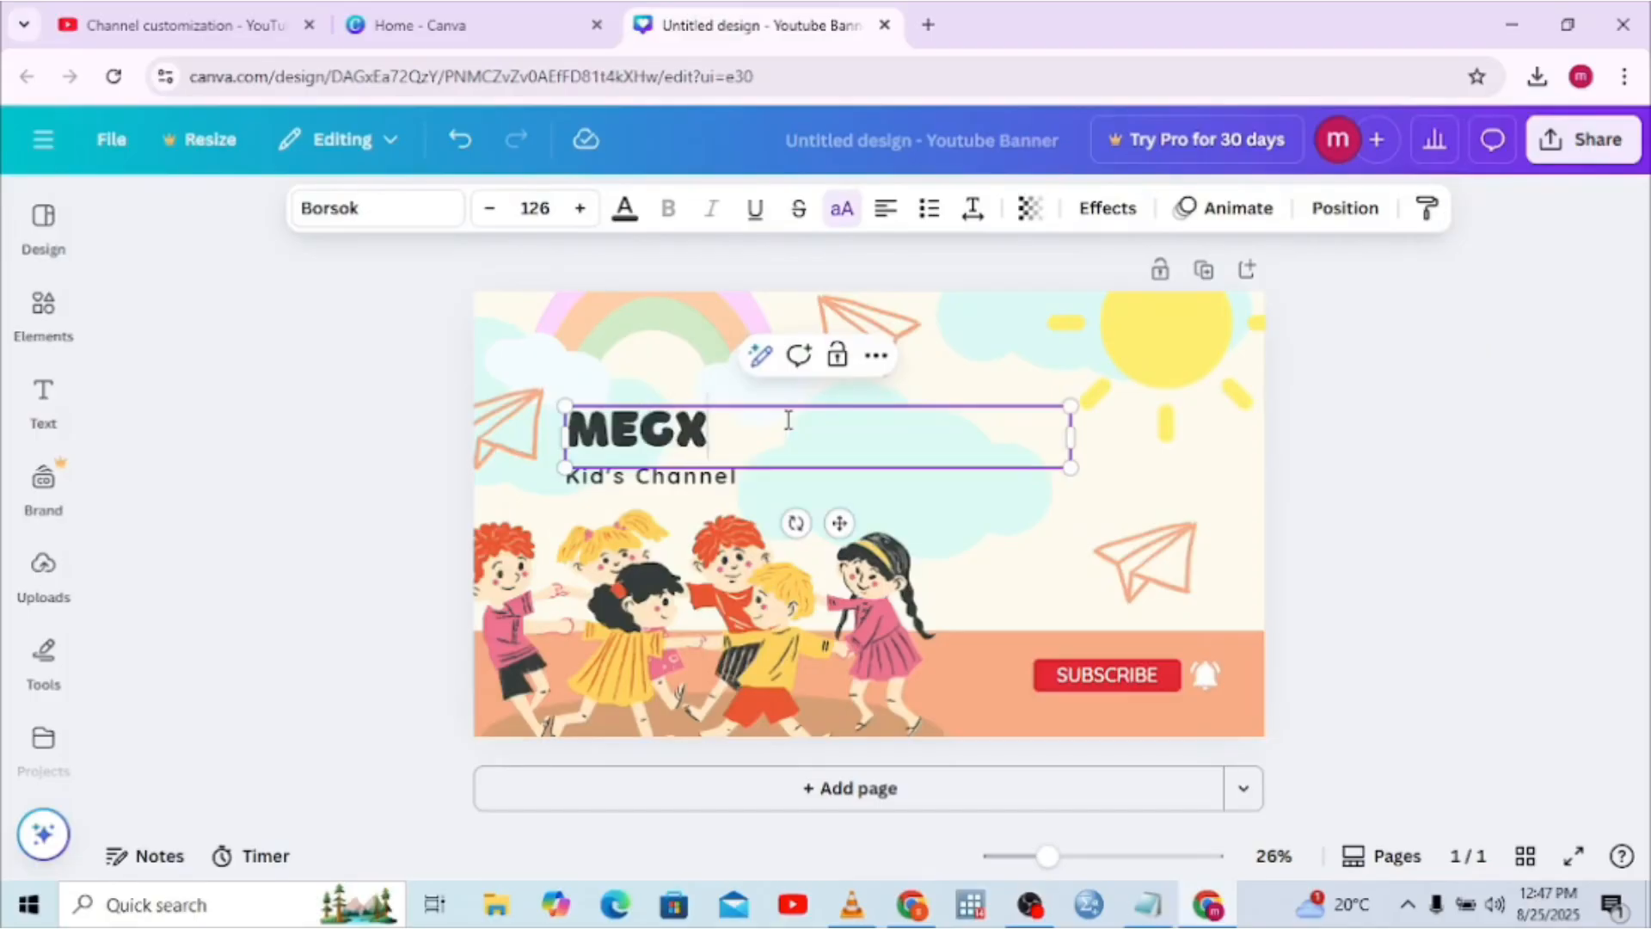
pyautogui.write(' ACA')
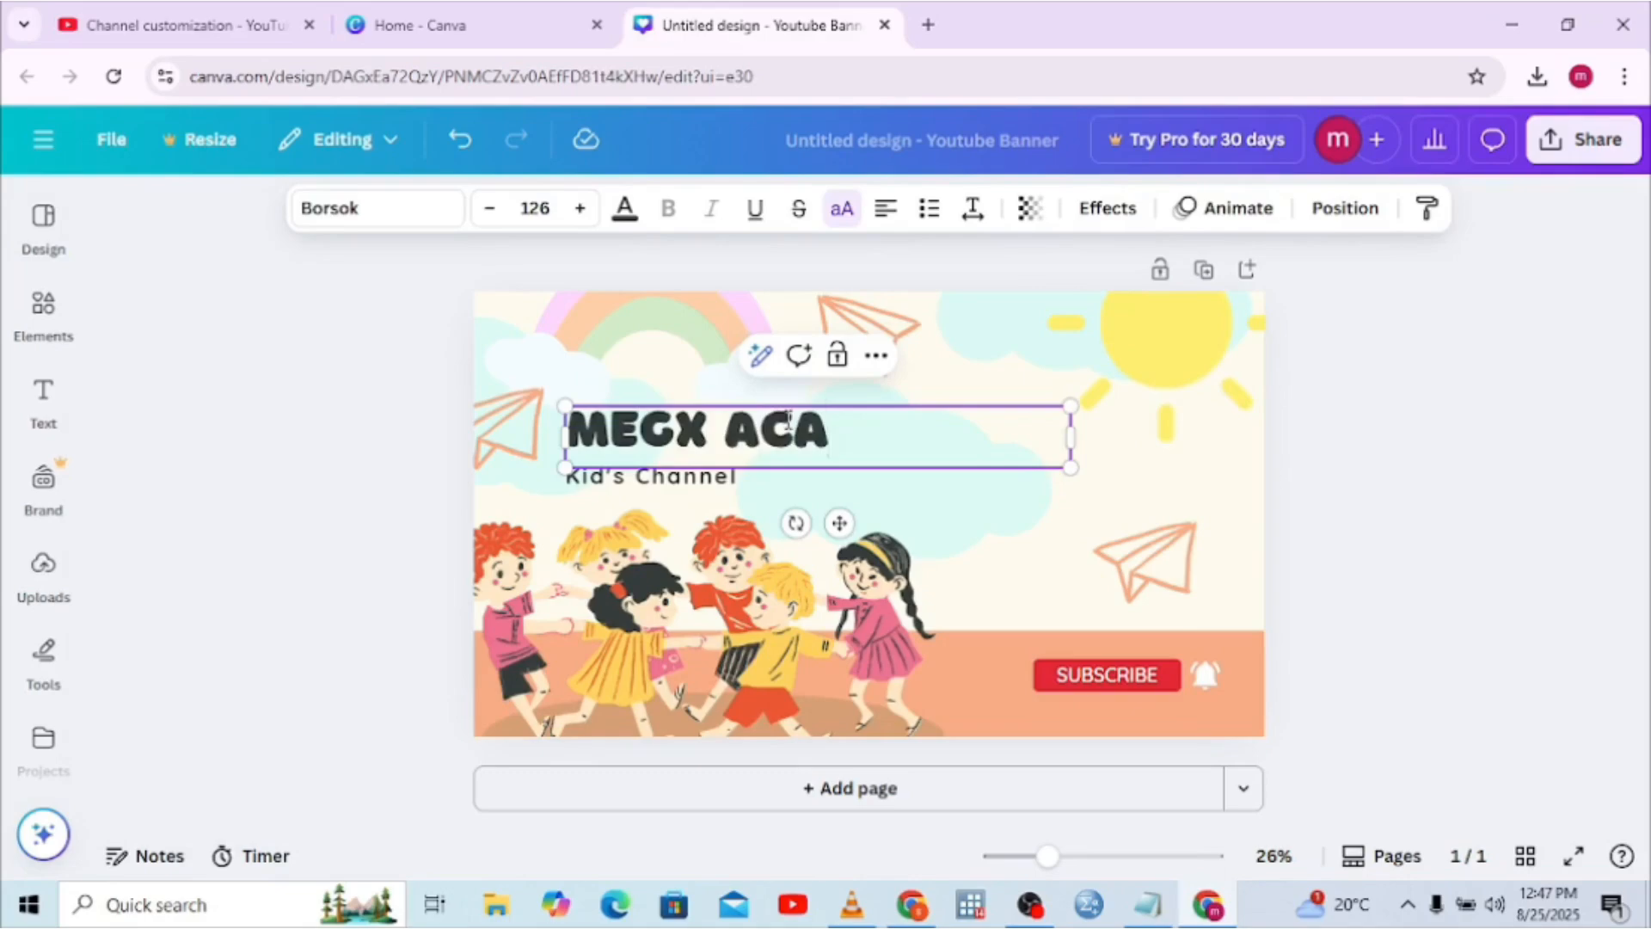
pyautogui.write('DENY')
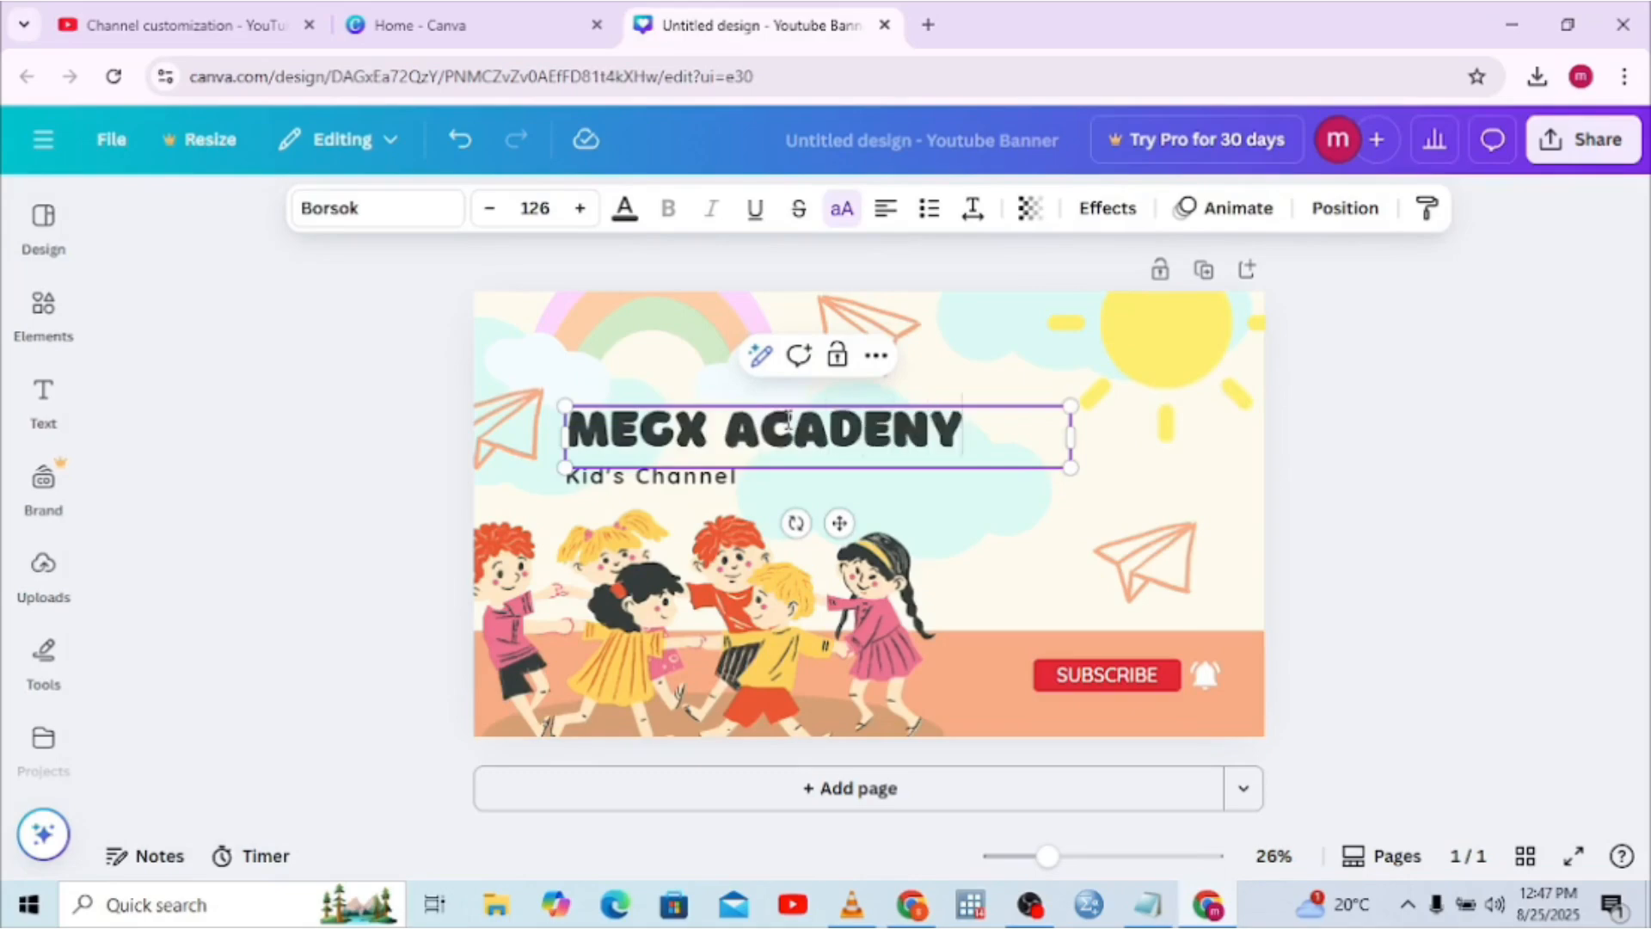
pyautogui.click(1163, 404)
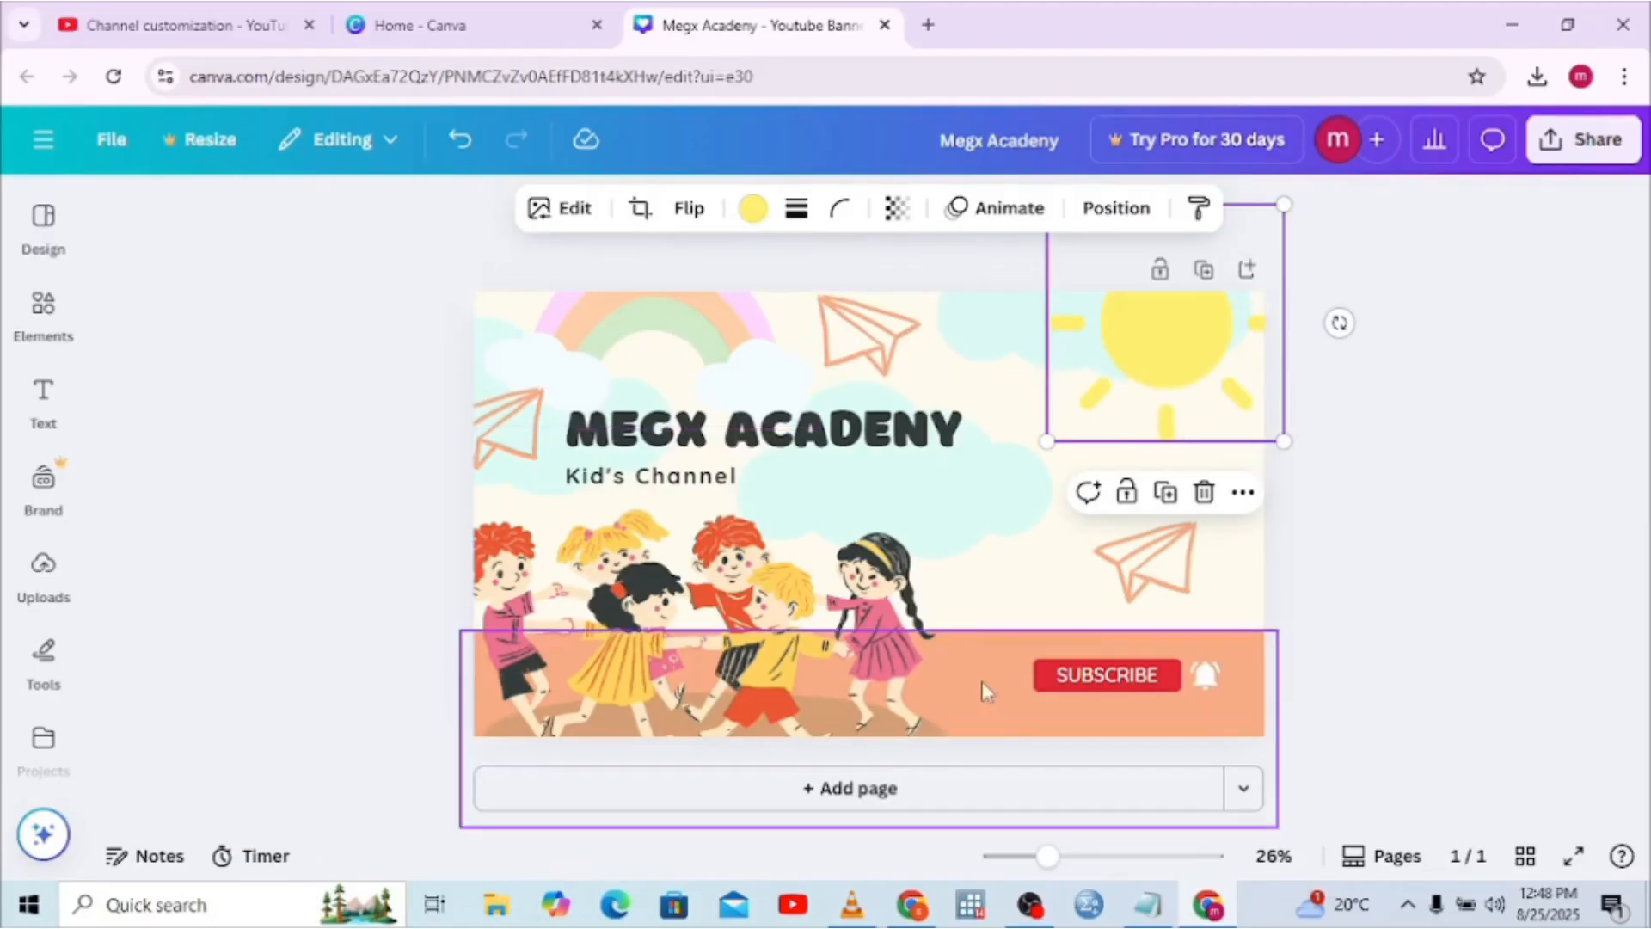
# Make the page background Pastel yellow (#ffef70) and bring up the Share panel
pyautogui.click(998, 586)
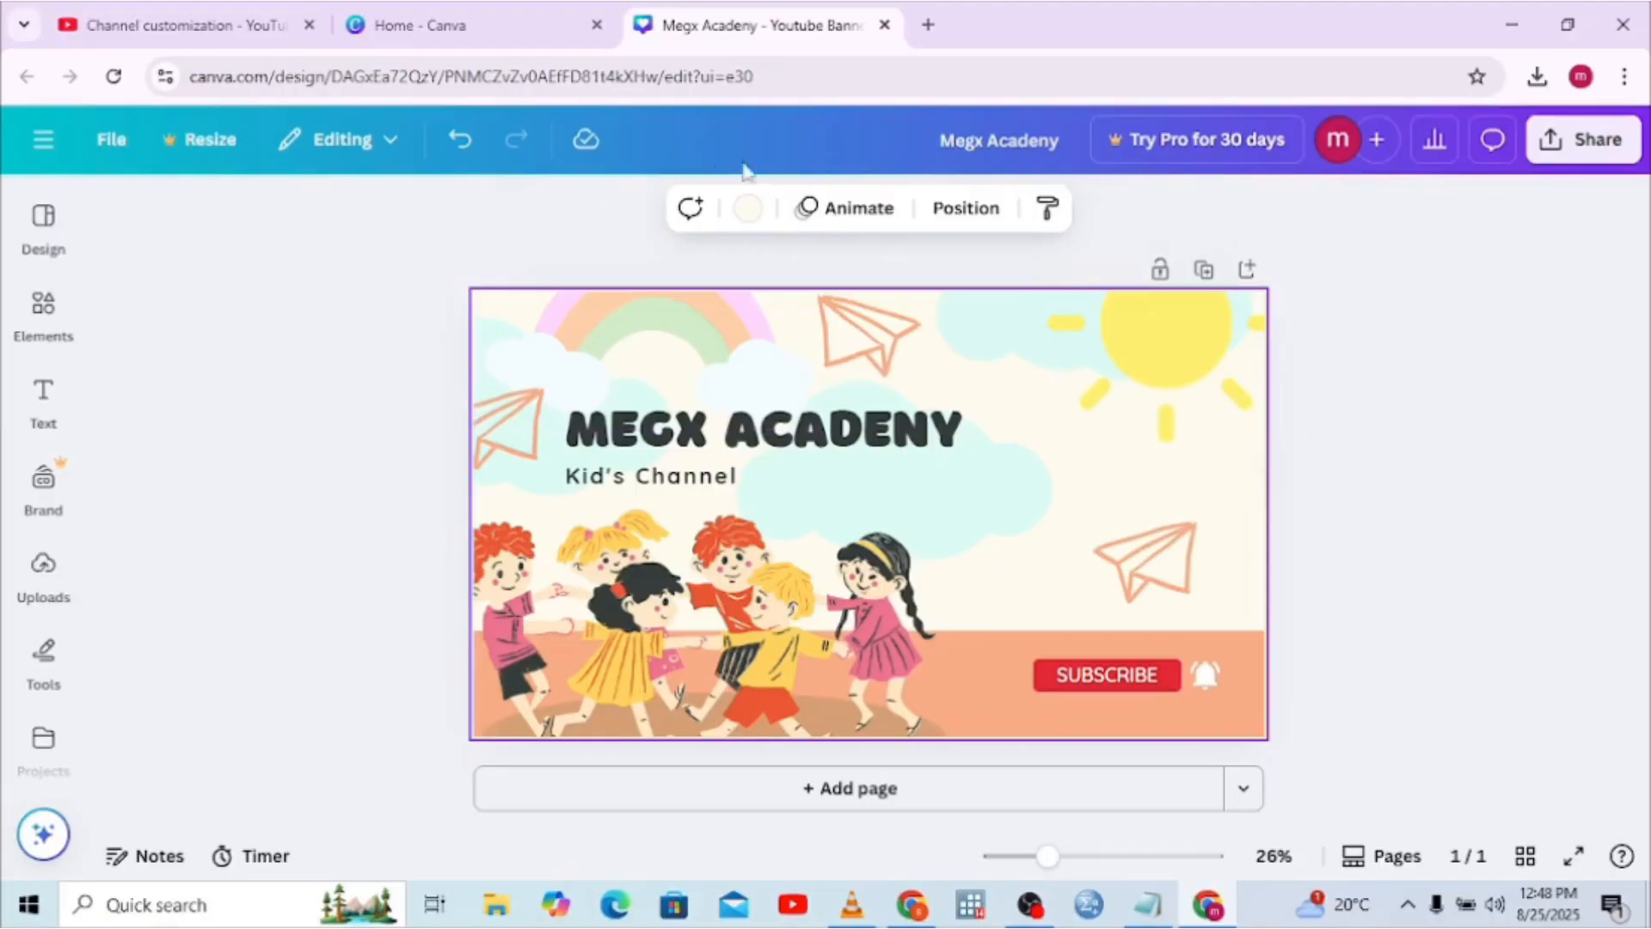
pyautogui.click(750, 210)
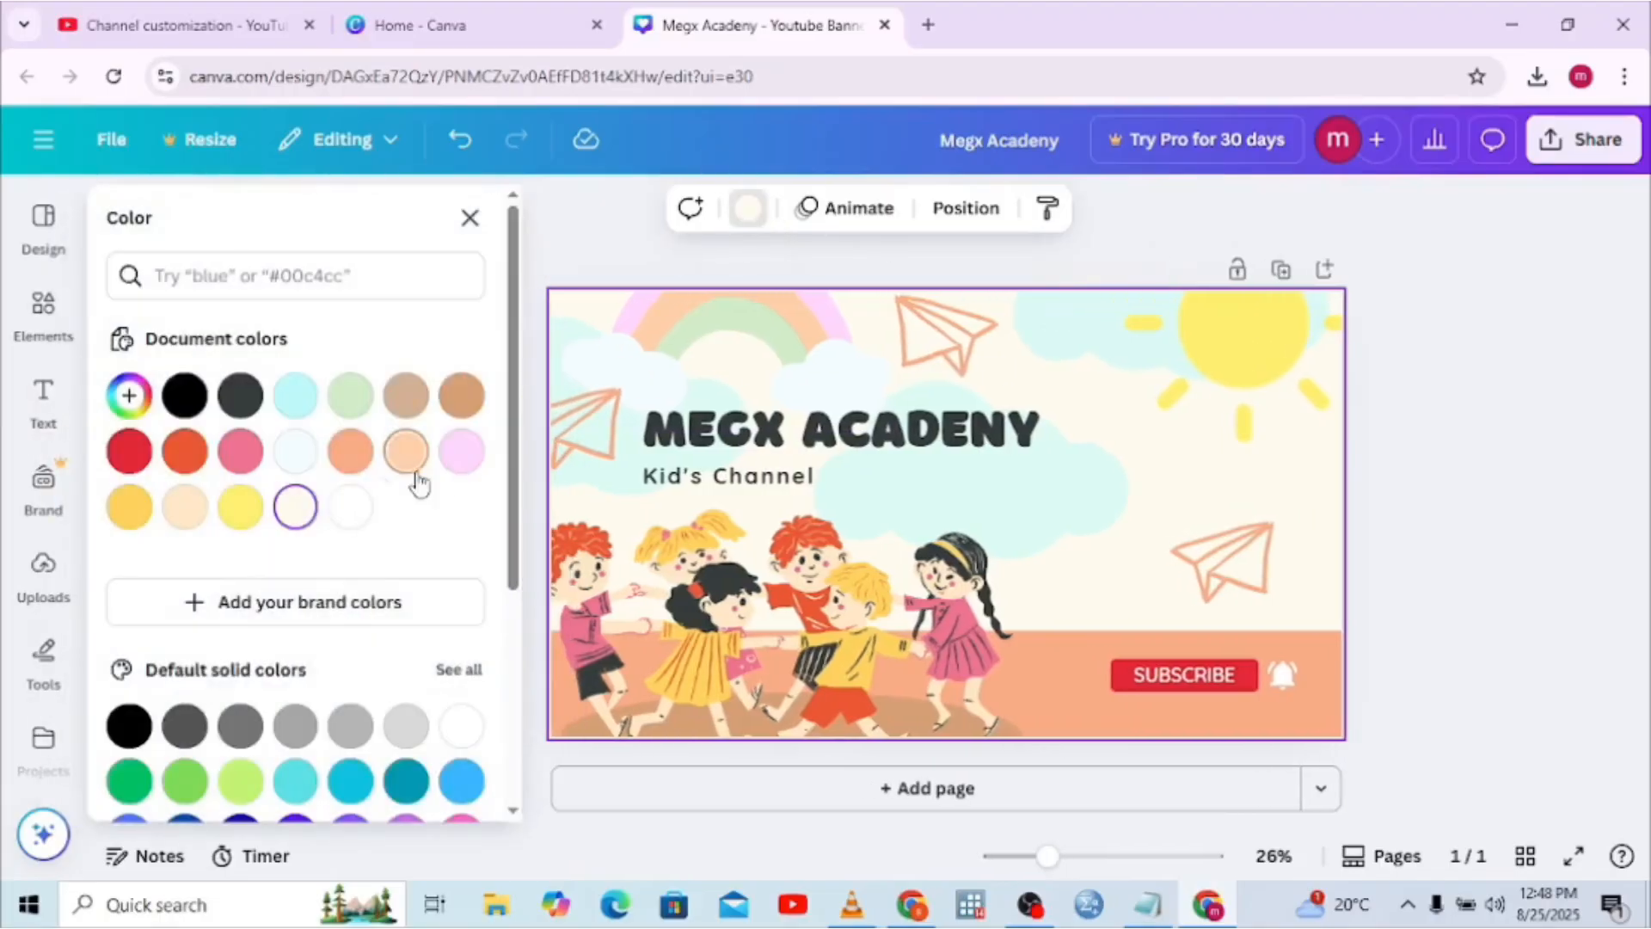
pyautogui.click(241, 509)
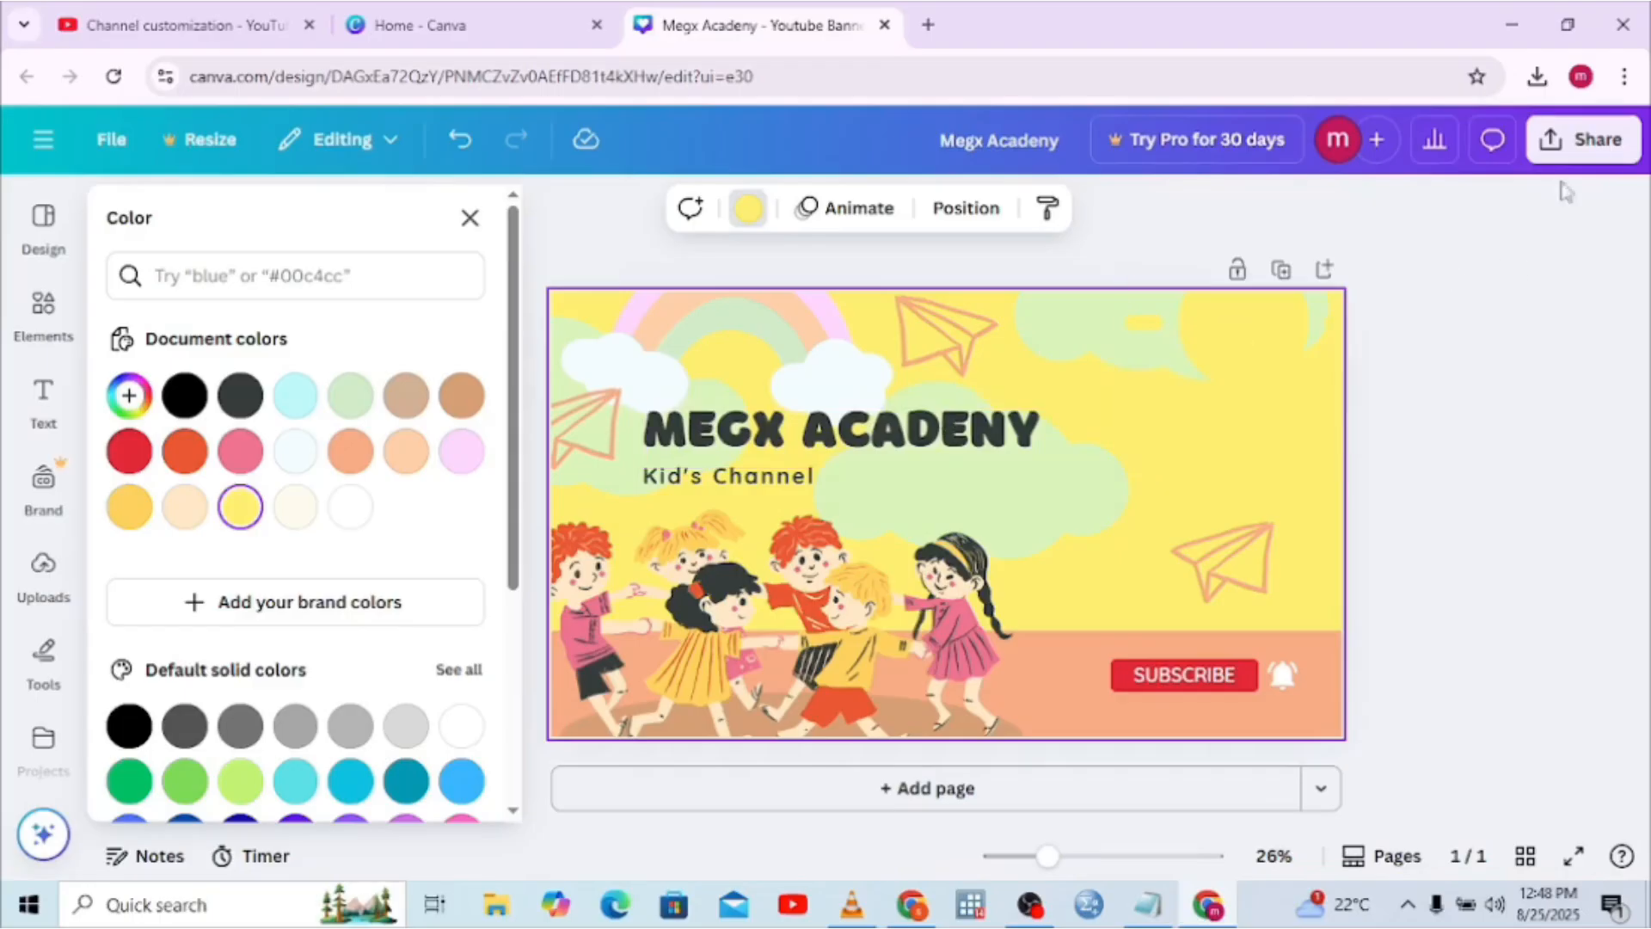
pyautogui.click(1616, 146)
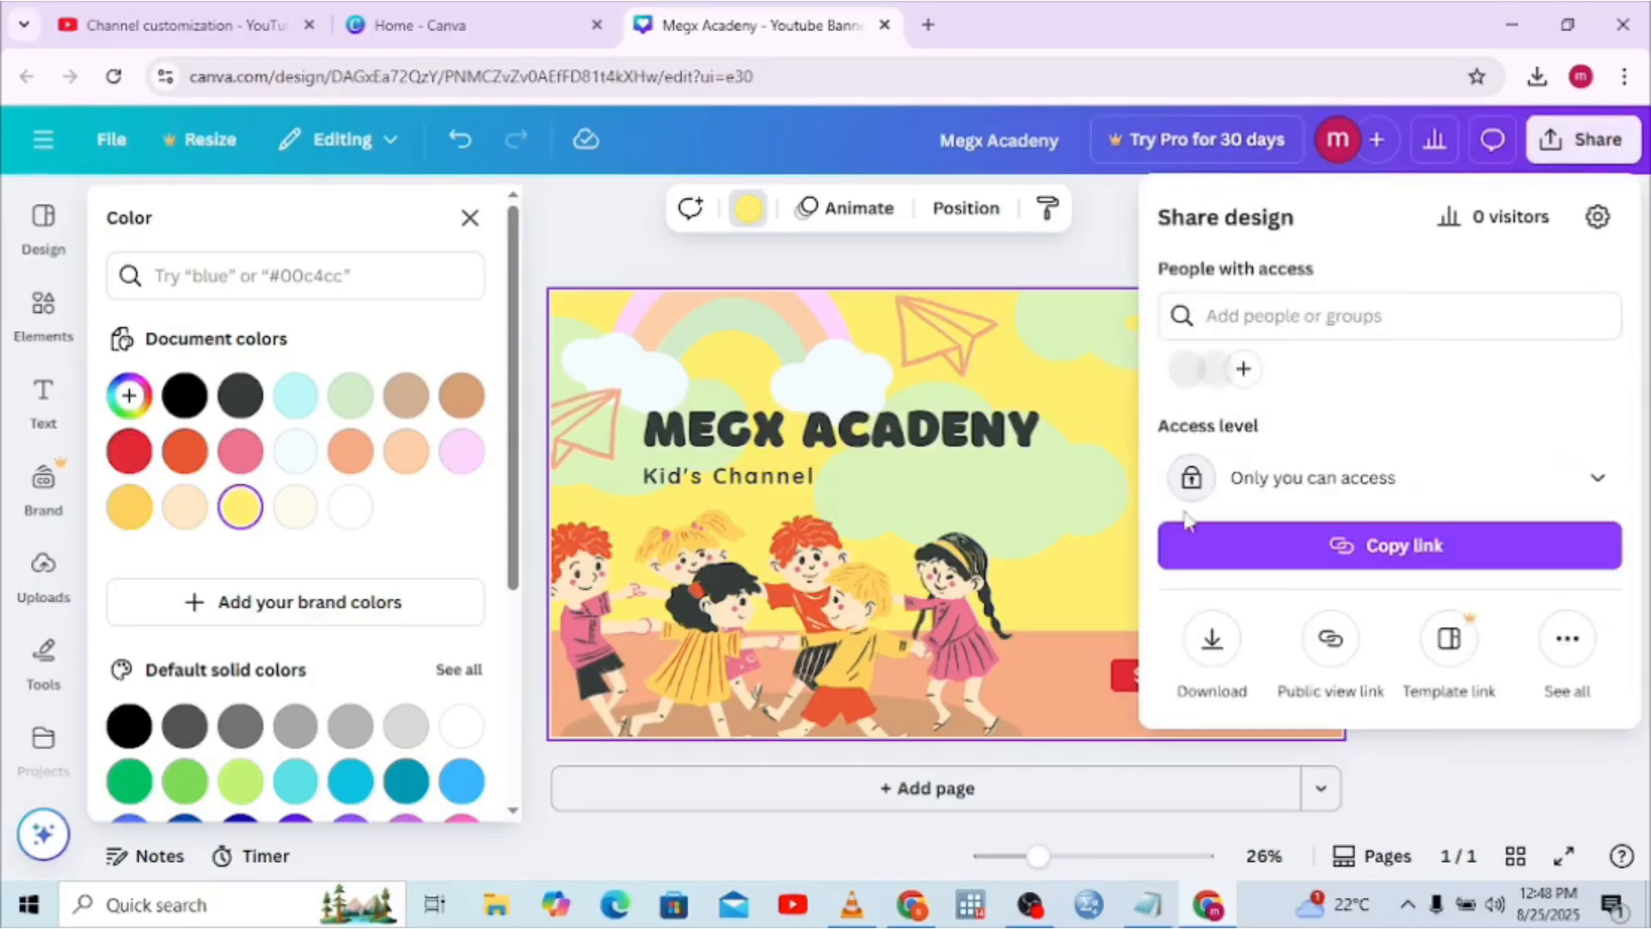
# Download the banner as PNG, preview Megx Academy.png, then close the preview and panels
pyautogui.click(1230, 650)
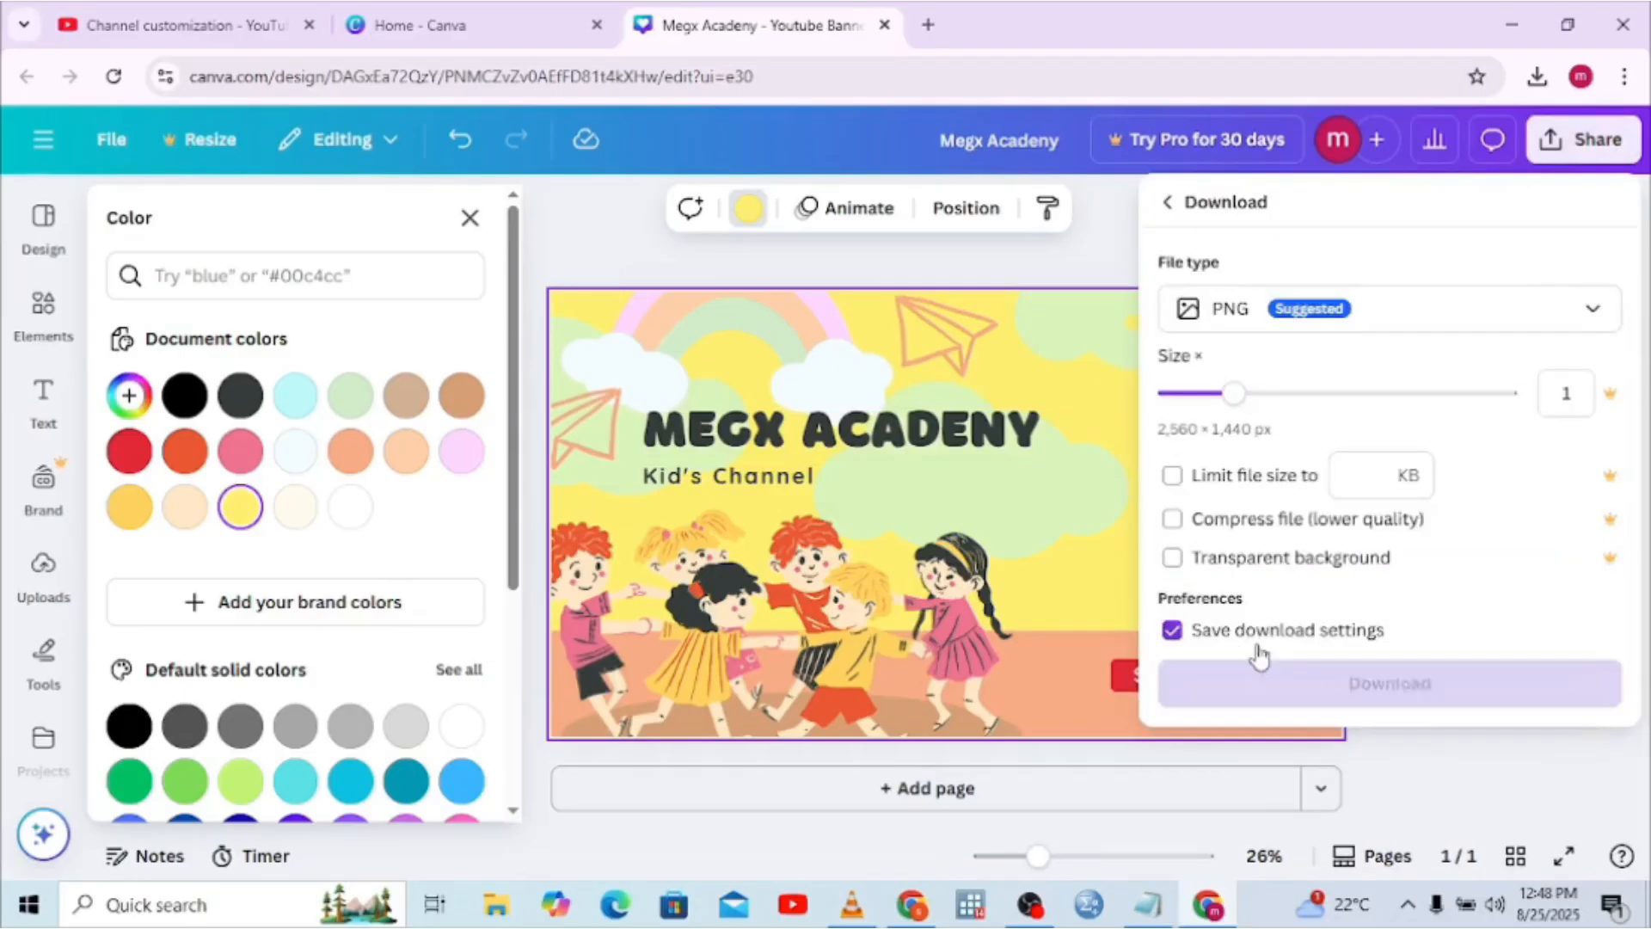
pyautogui.click(1284, 678)
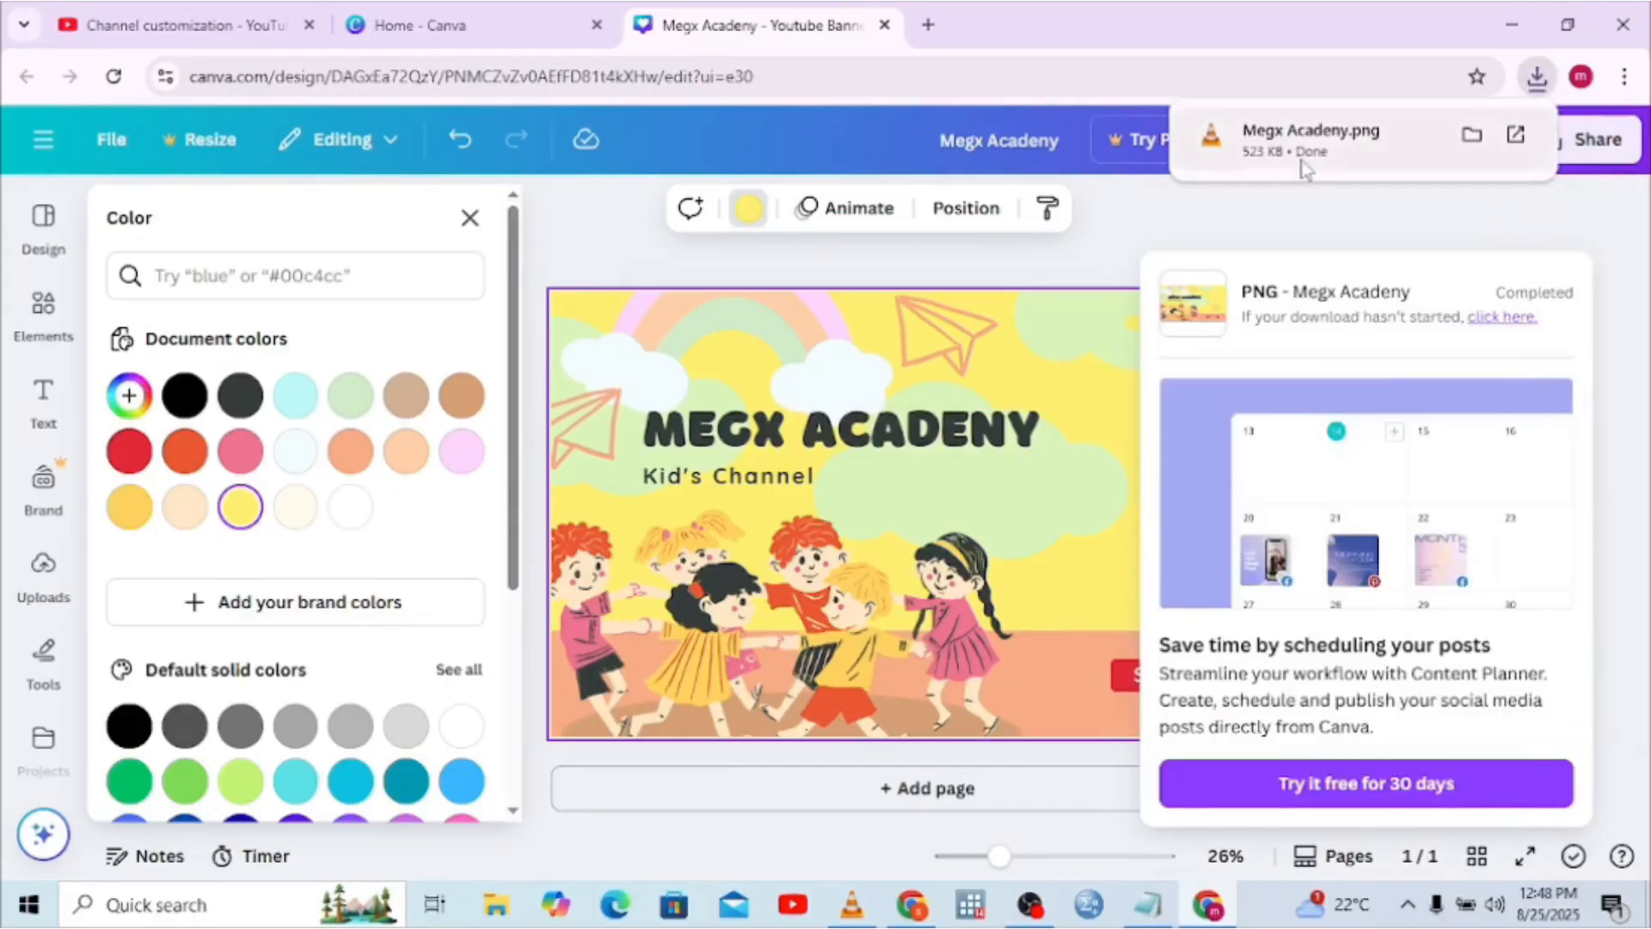
pyautogui.click(1303, 169)
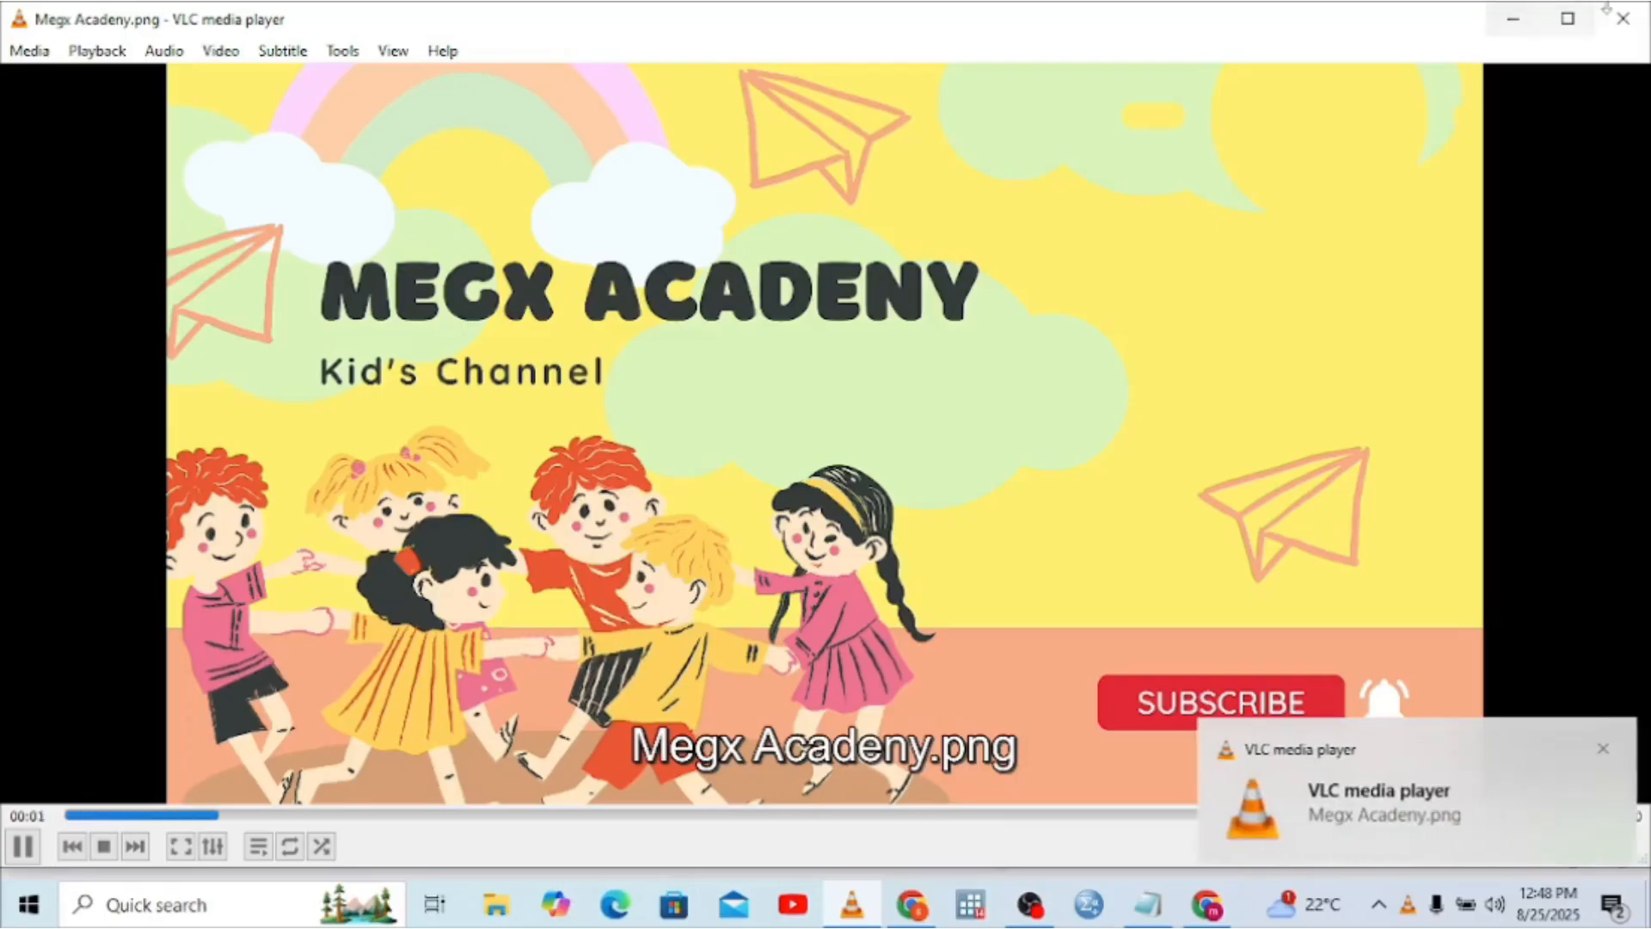
pyautogui.click(1514, 18)
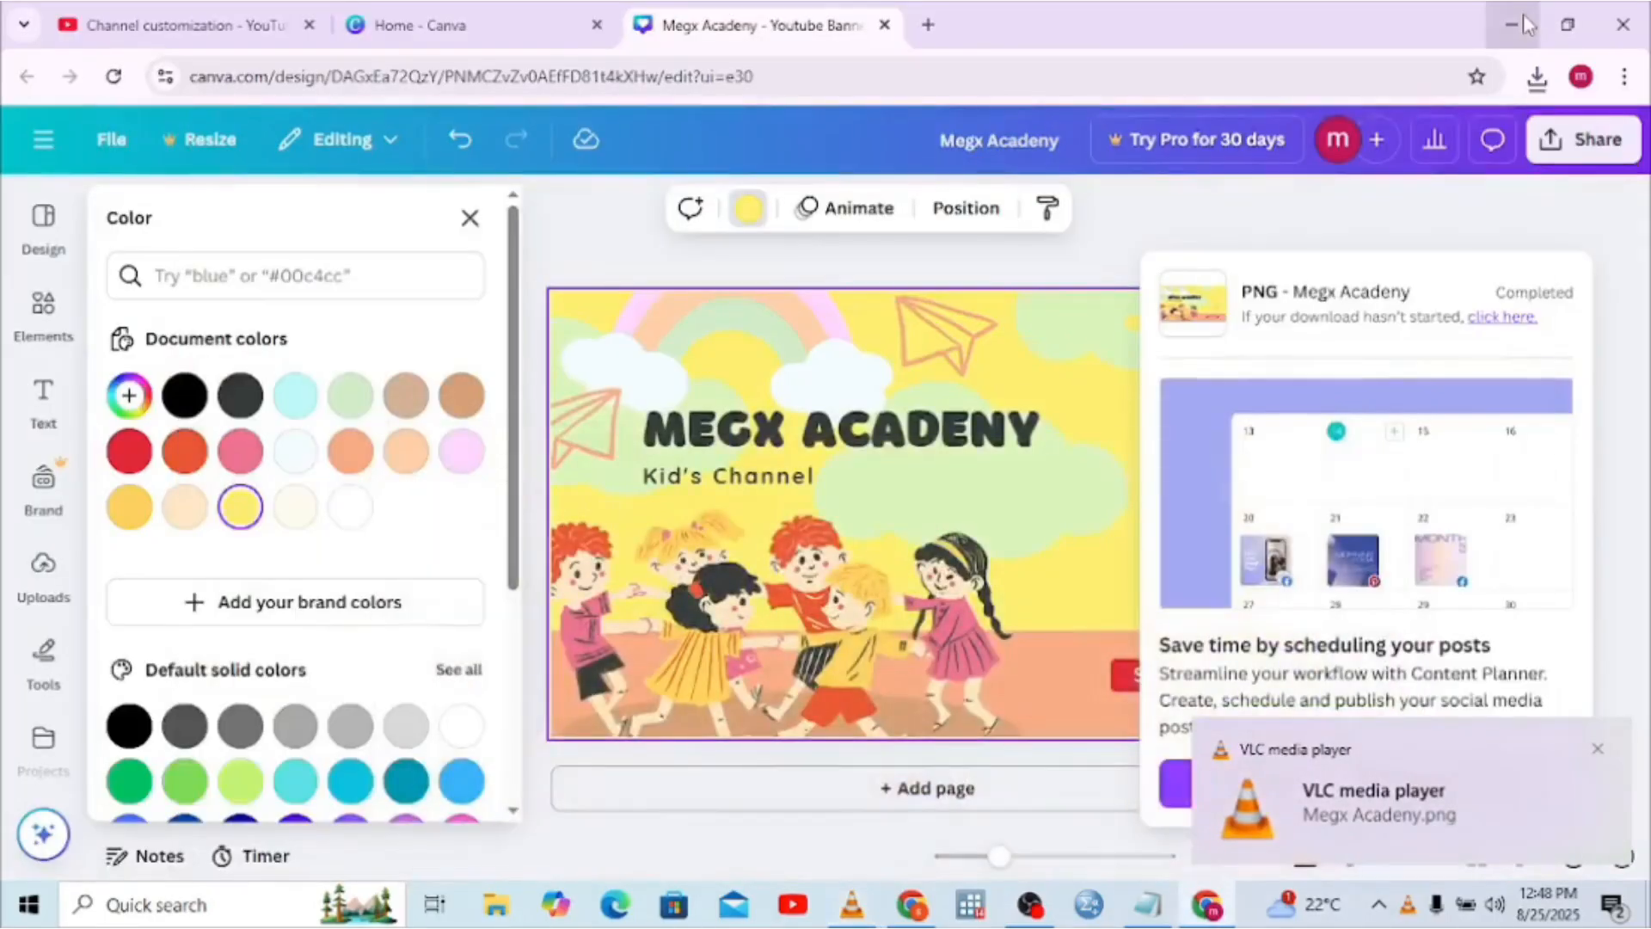
pyautogui.click(1534, 219)
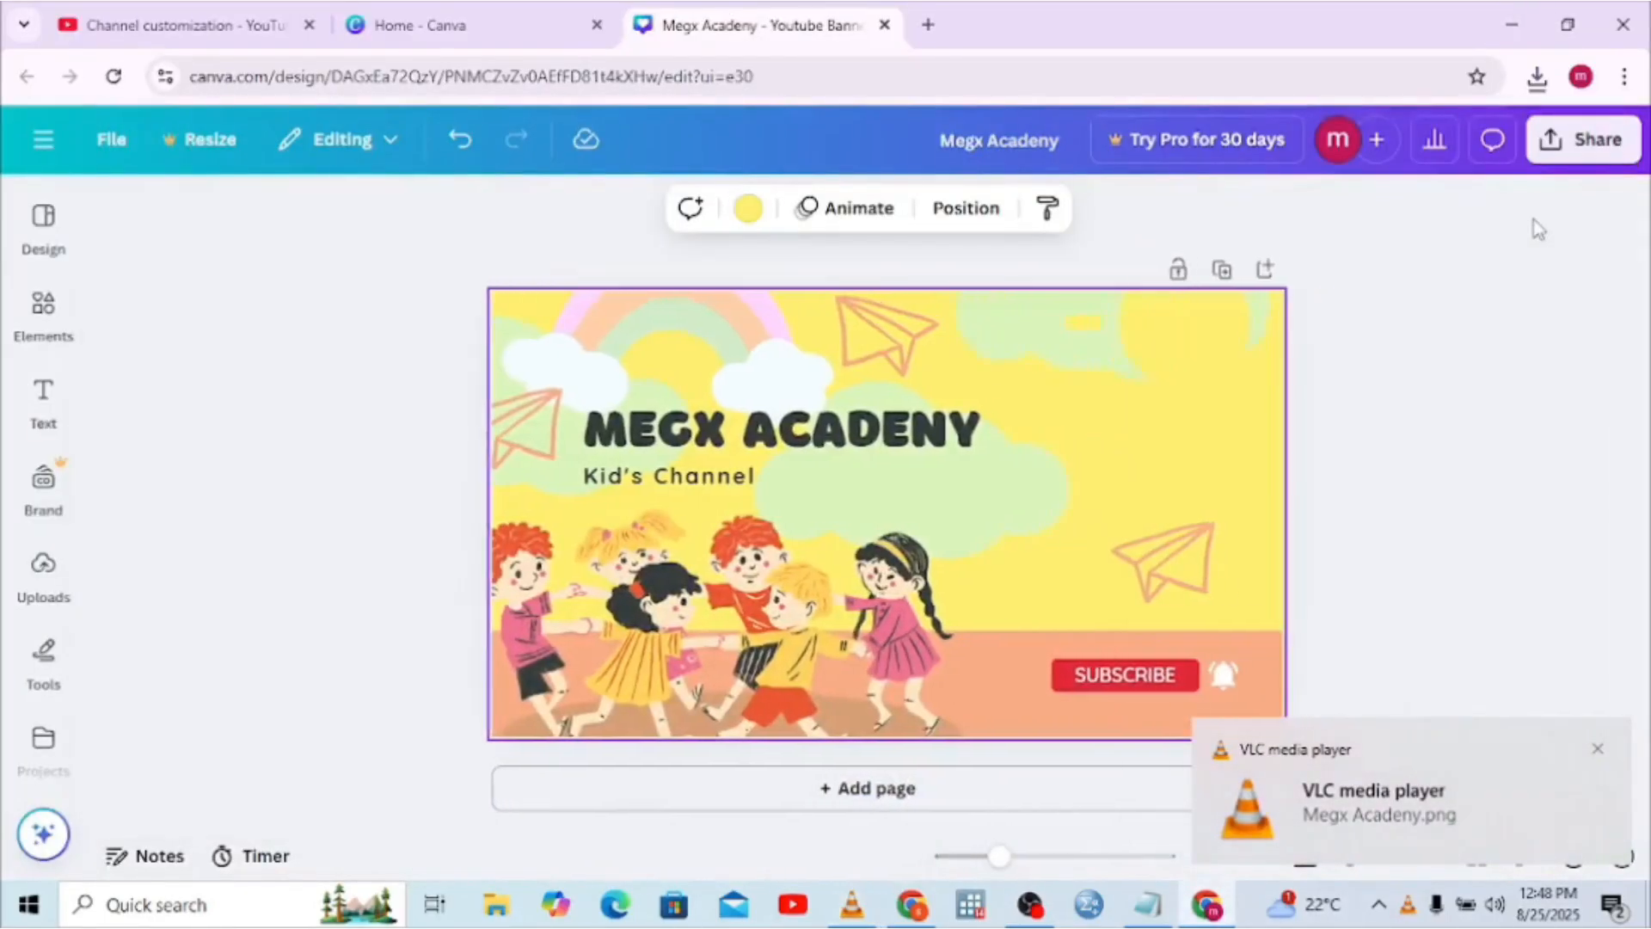
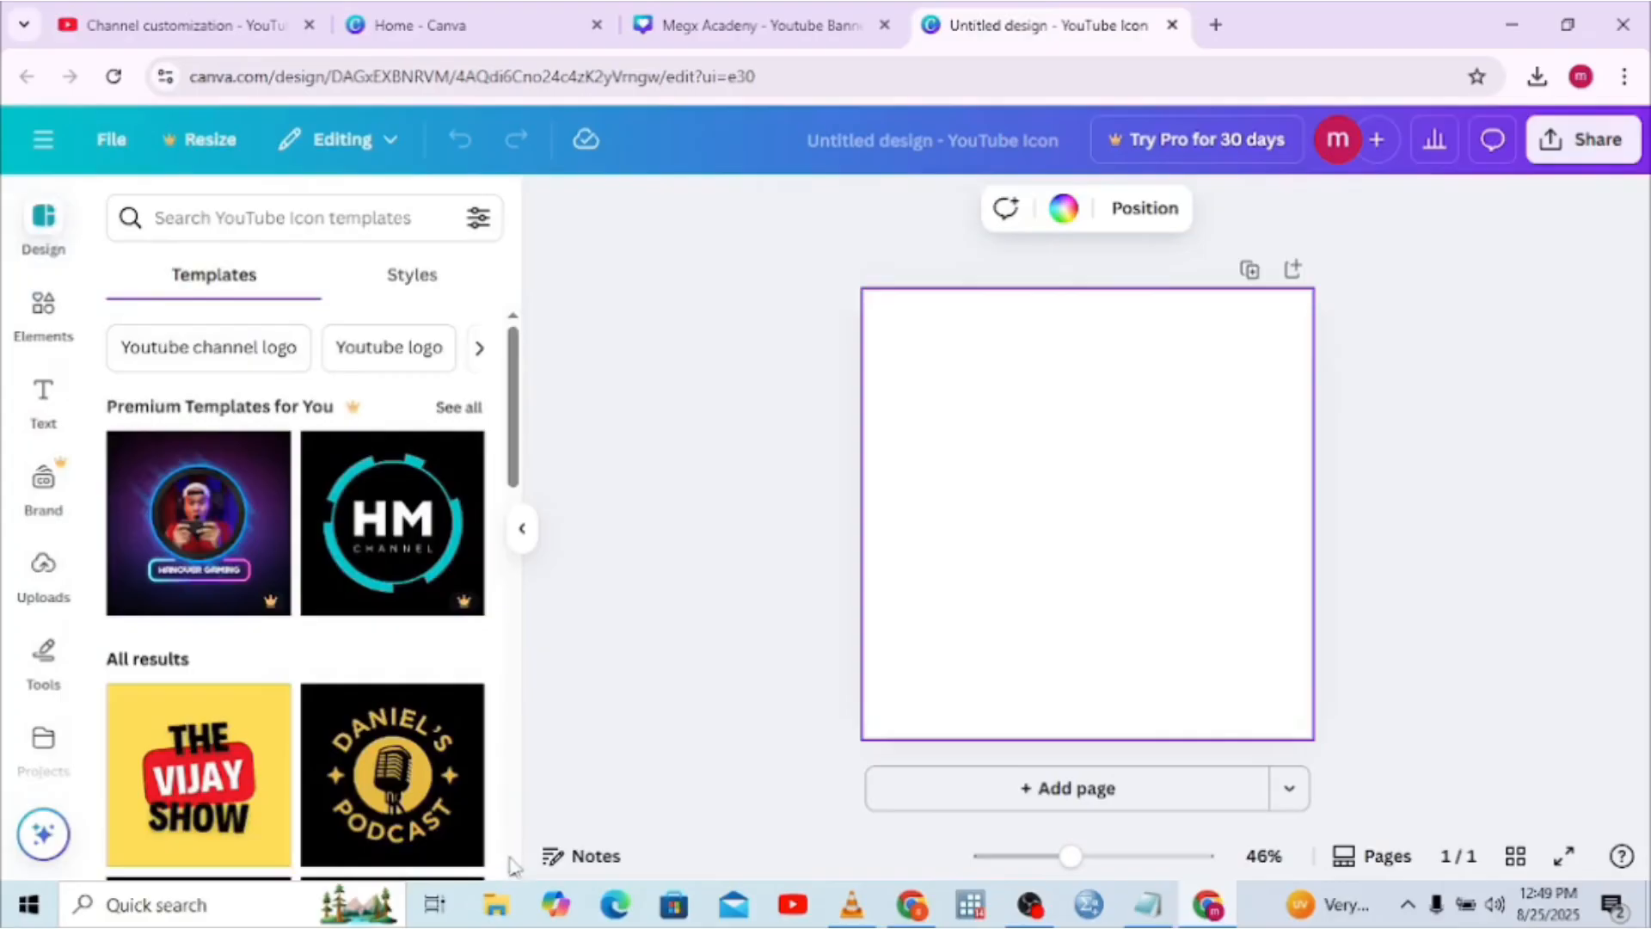
# Glance at File Explorer, then minimize it to return to the blank YouTube Icon design
pyautogui.click(496, 902)
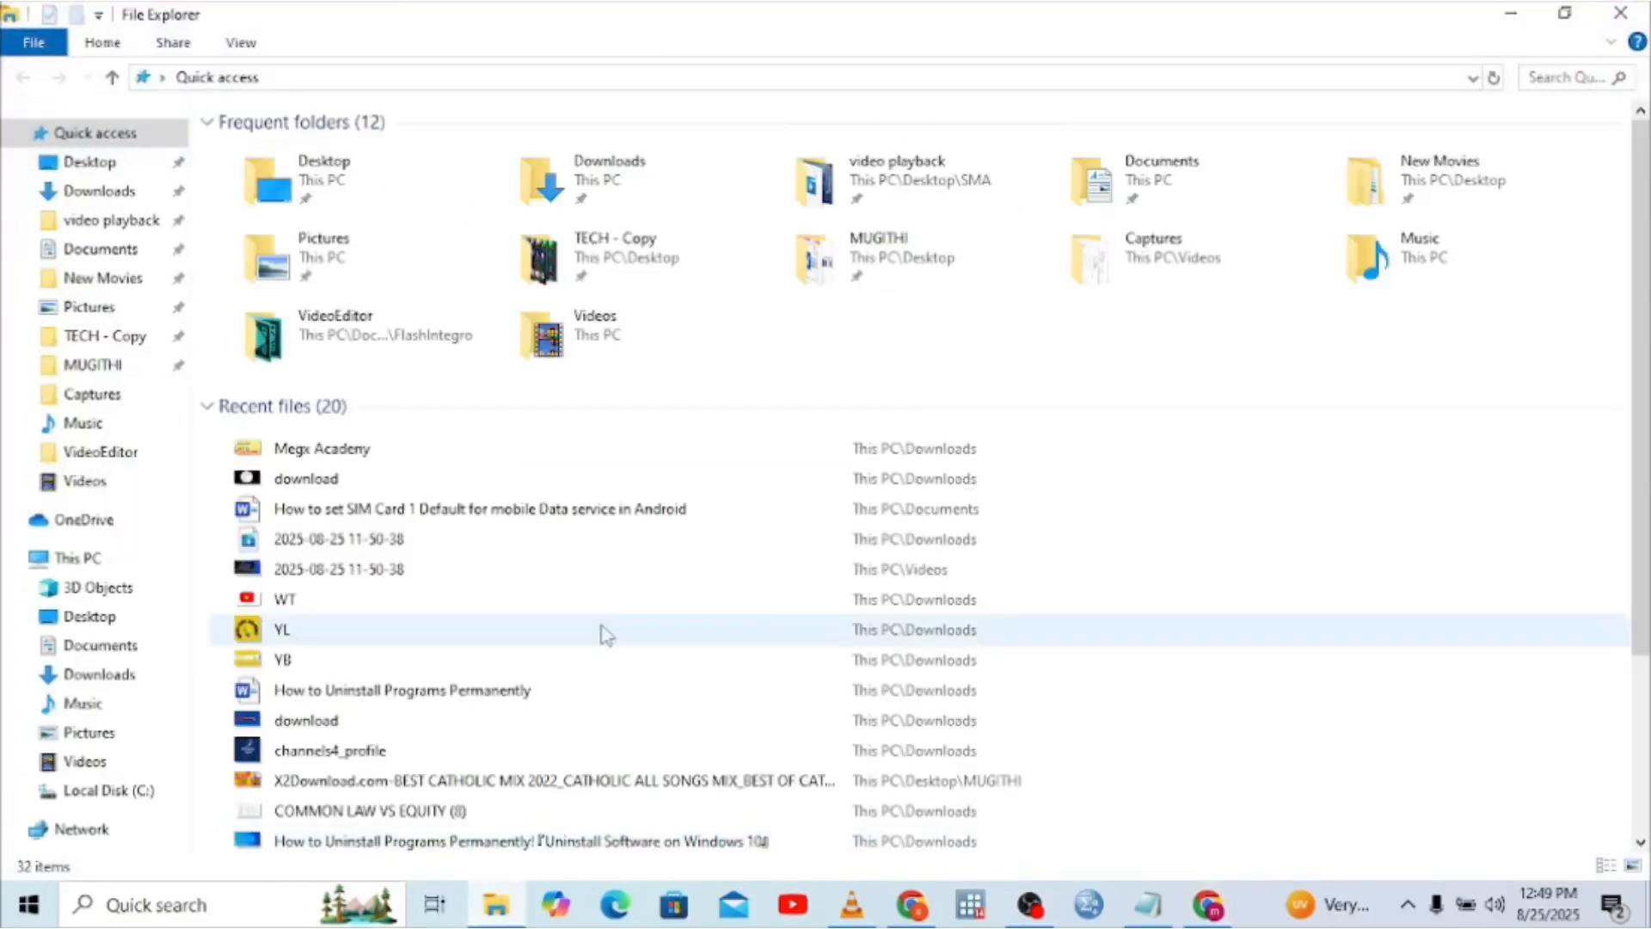
pyautogui.click(1511, 13)
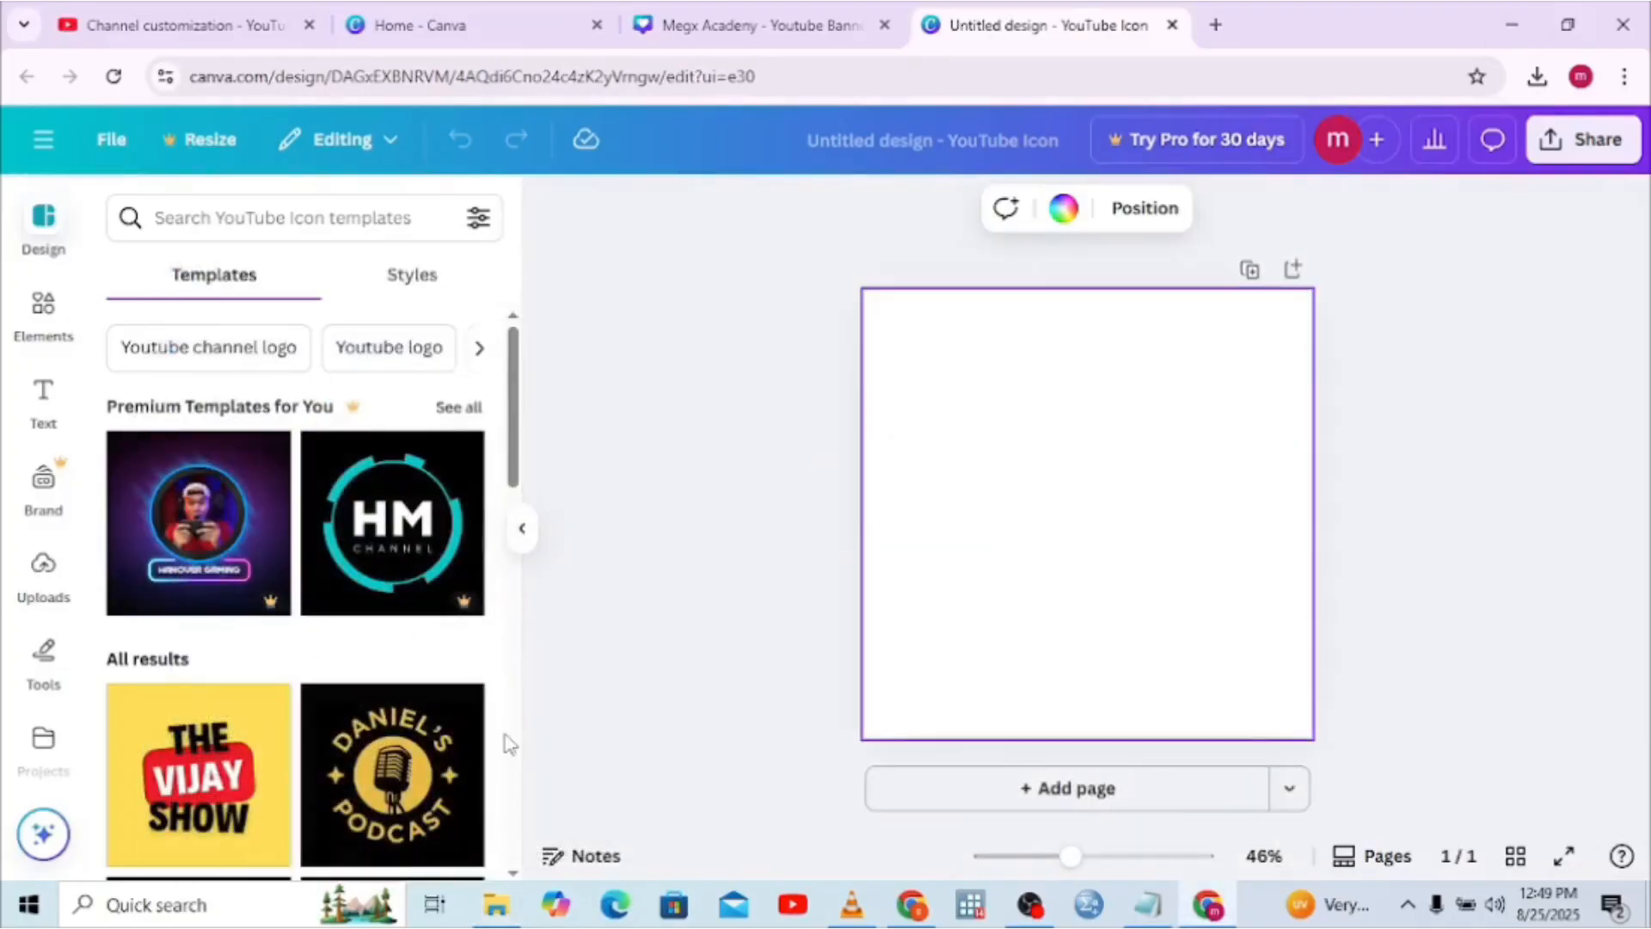
pyautogui.scroll(-3, 514, 869)
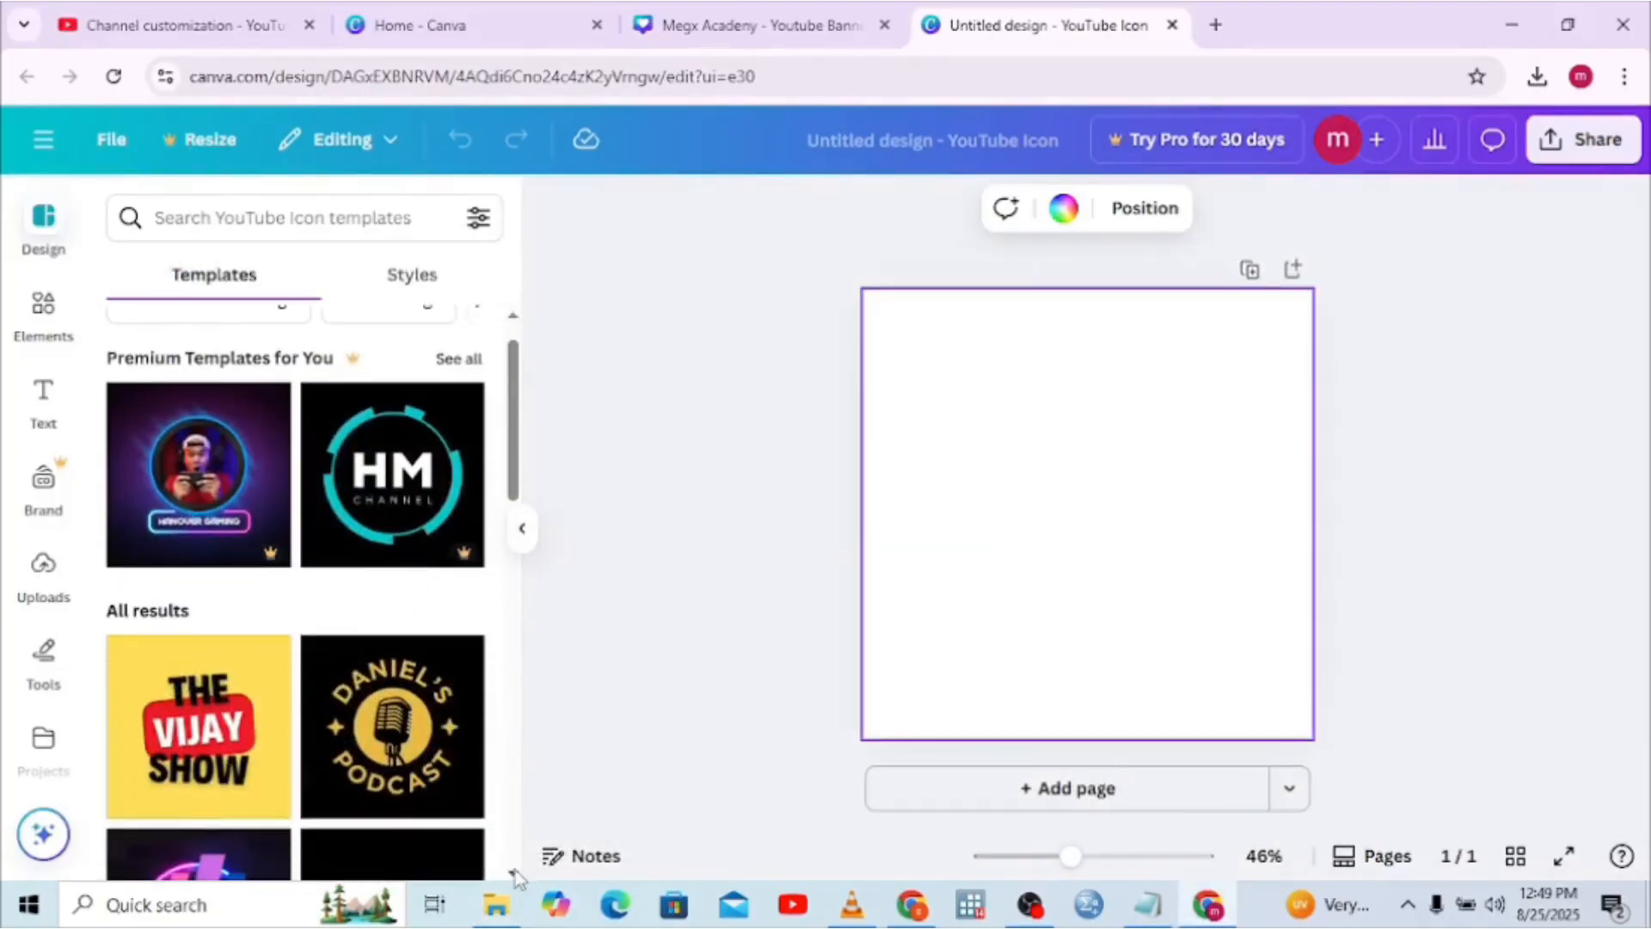
pyautogui.scroll(-1, 515, 869)
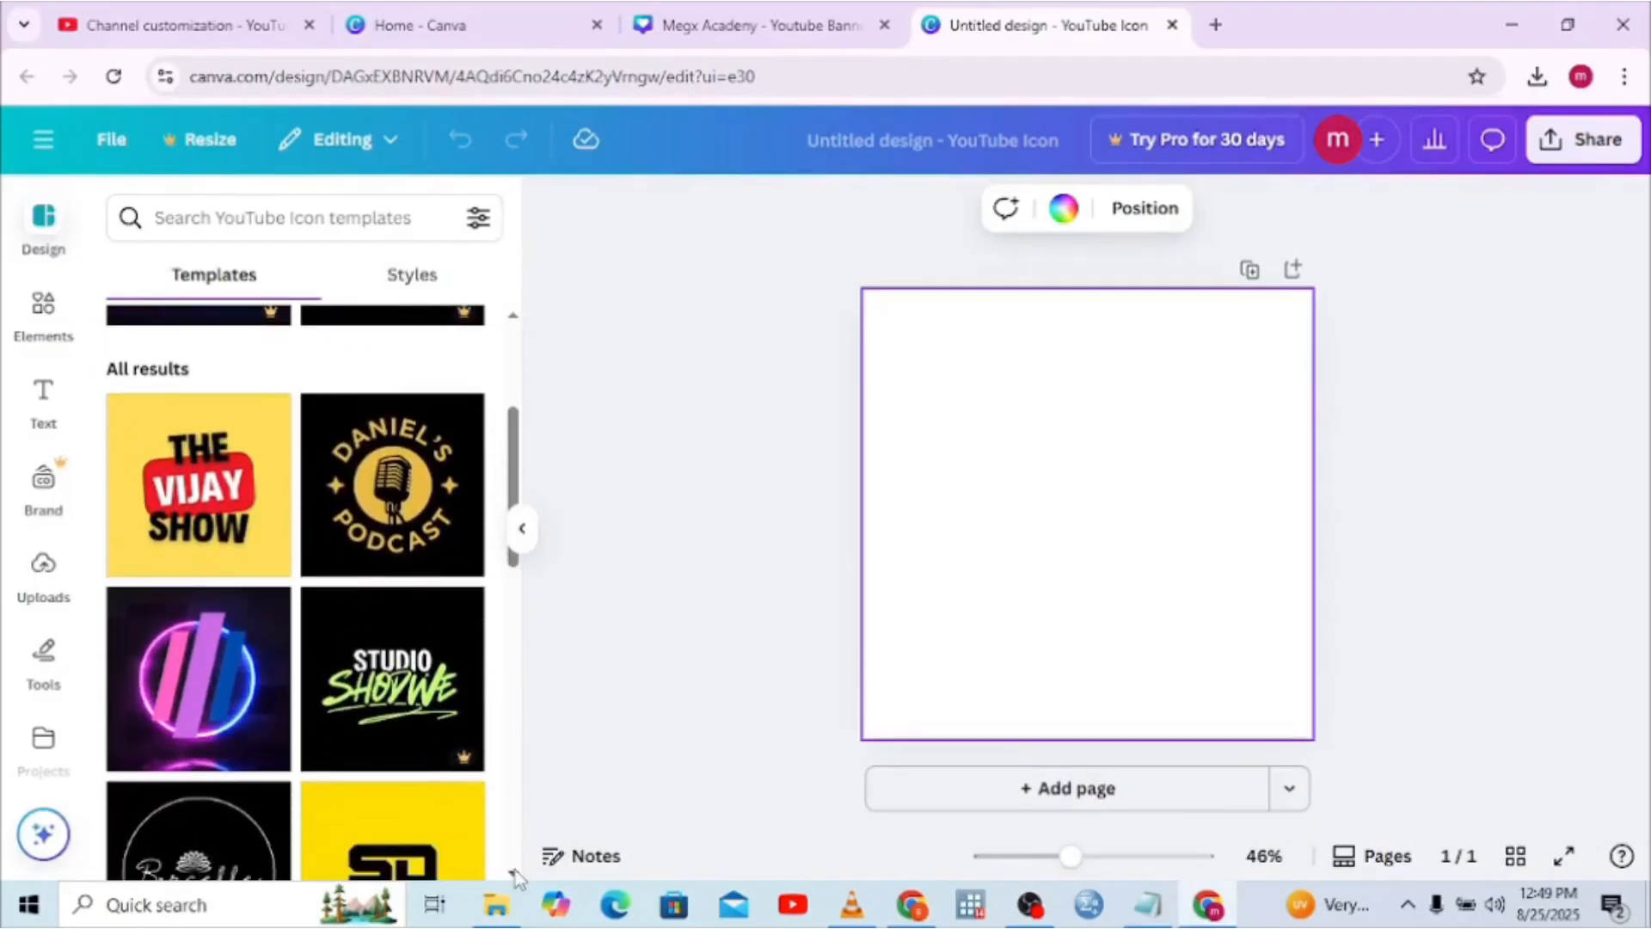
pyautogui.scroll(-2, 515, 873)
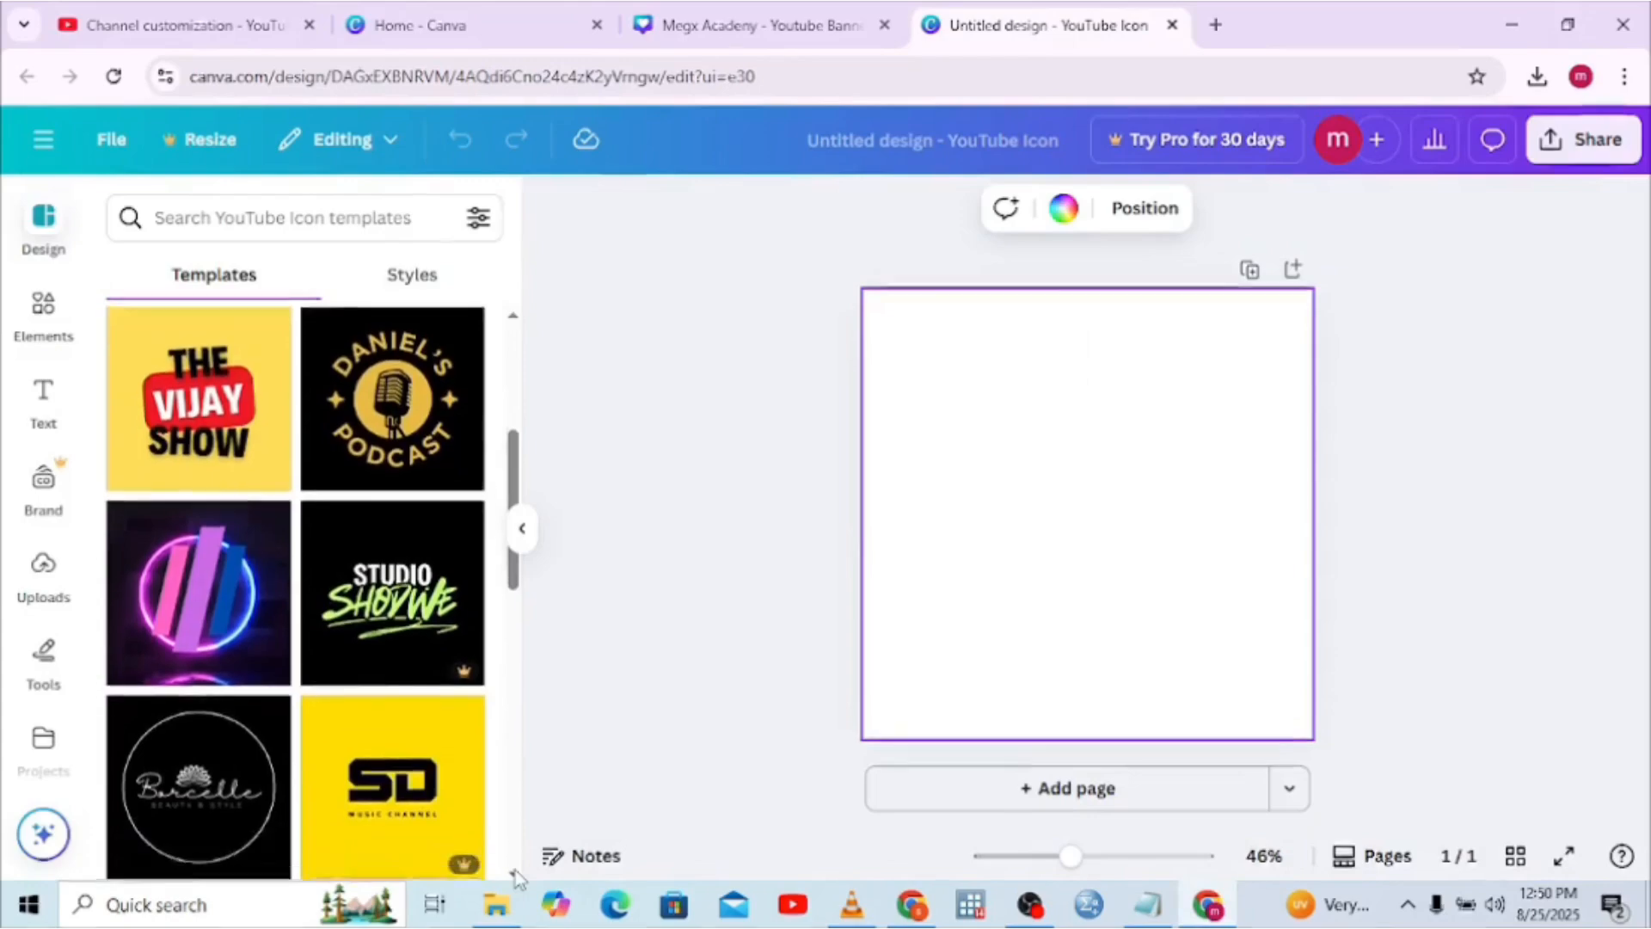
pyautogui.click(198, 226)
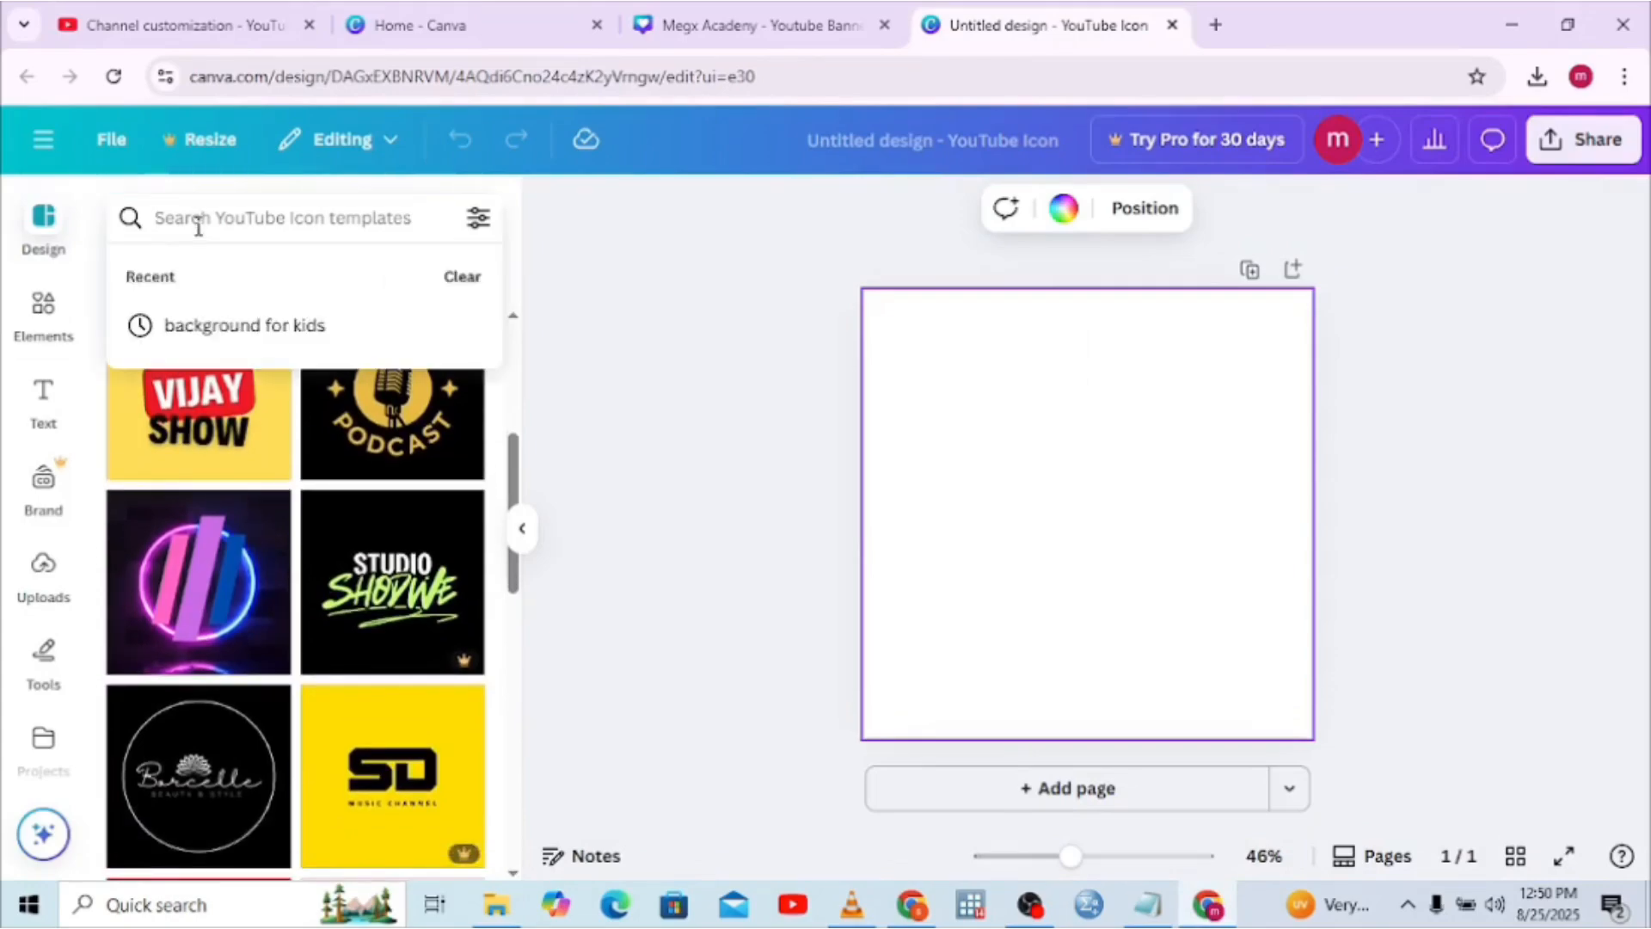
pyautogui.write('sc')
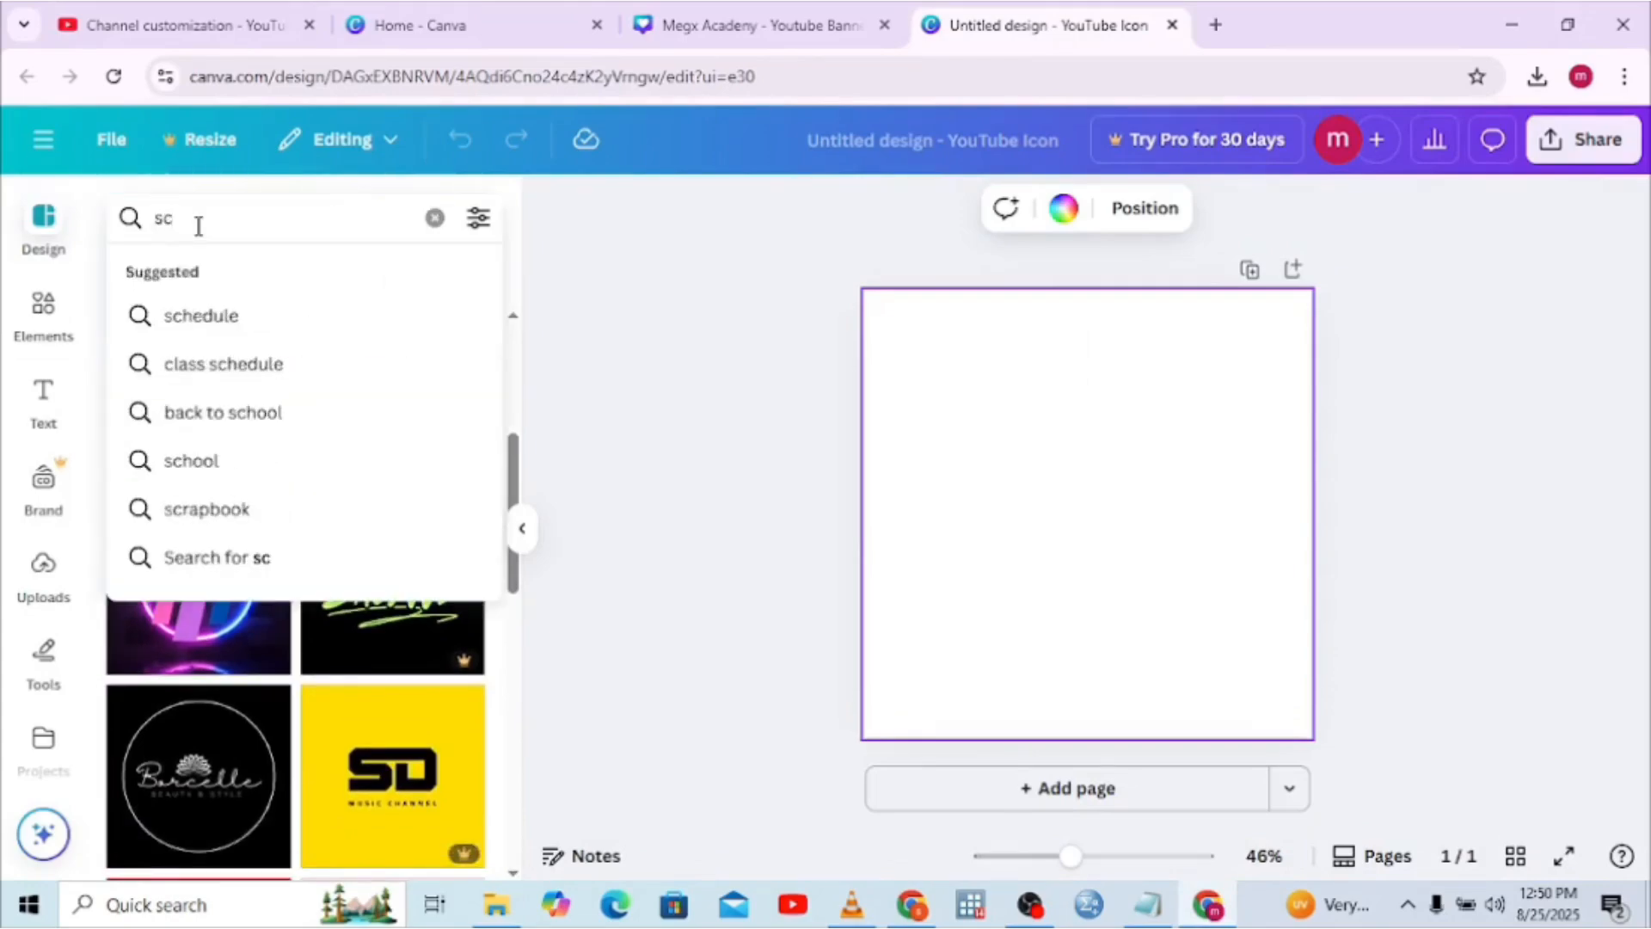
pyautogui.write('hool')
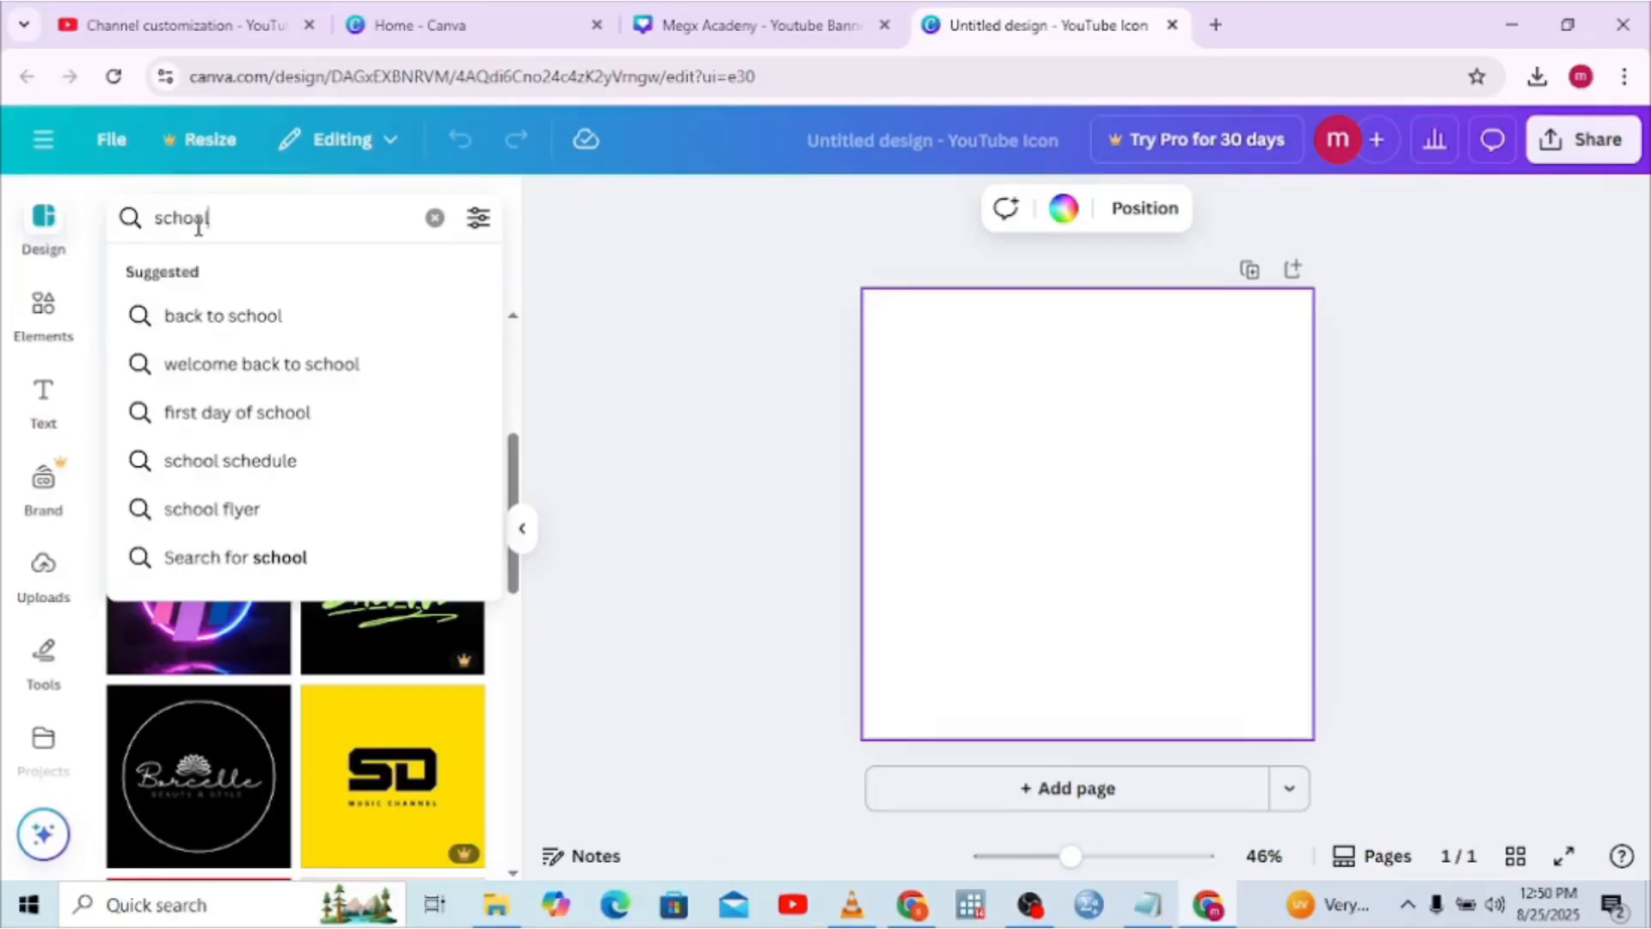
pyautogui.click(217, 509)
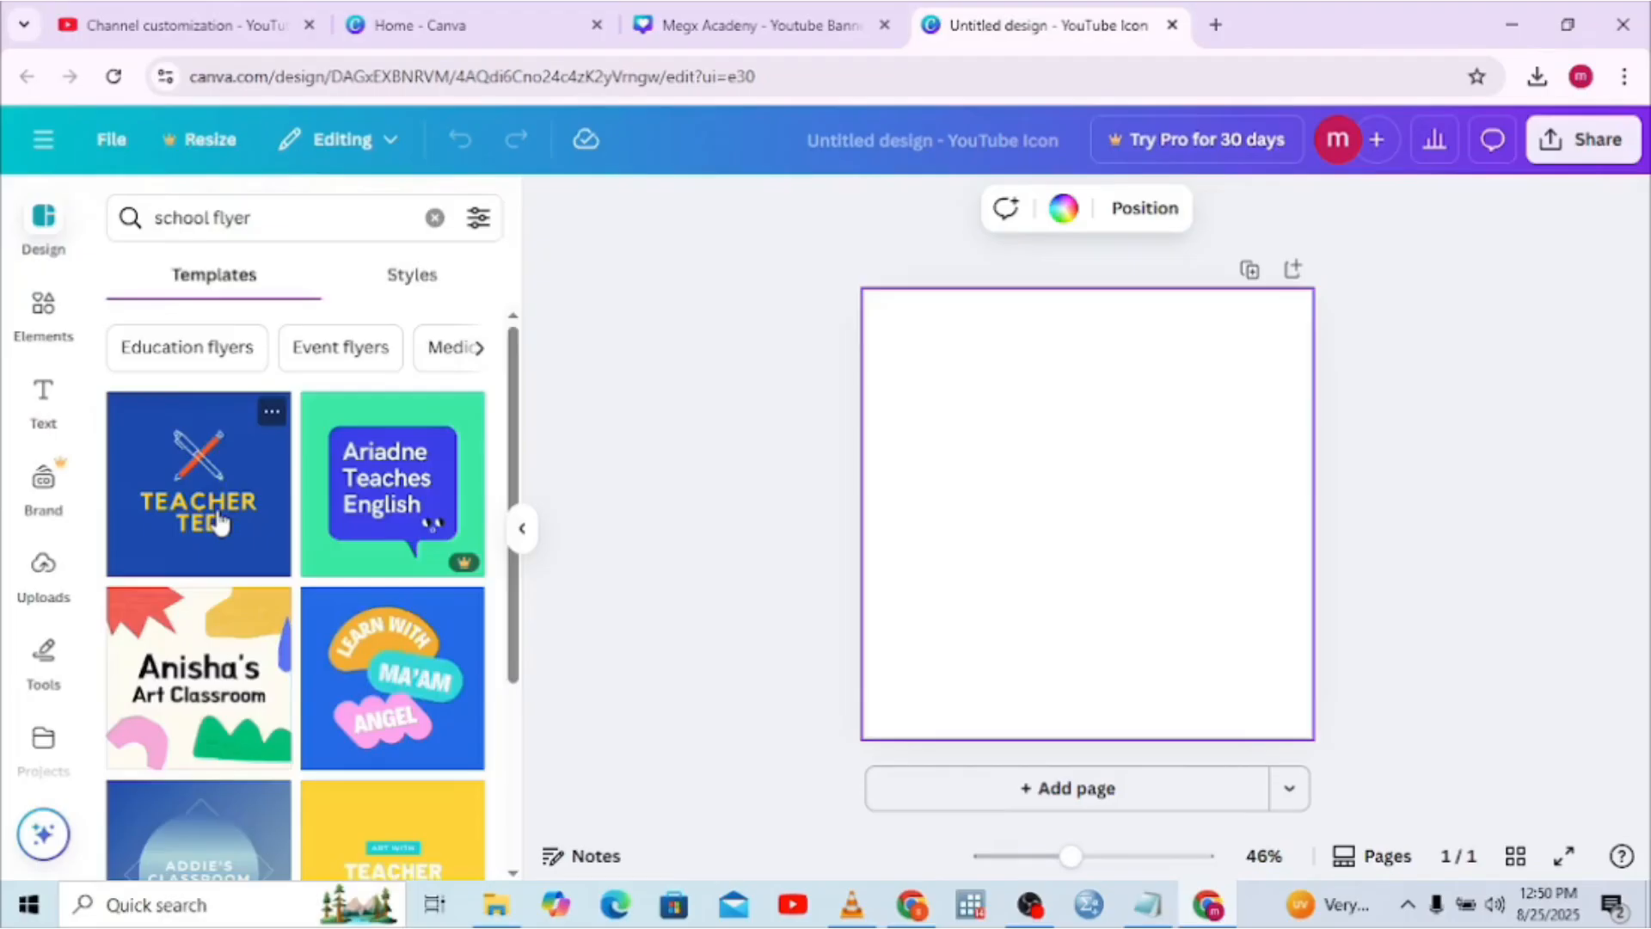
pyautogui.click(511, 875)
pyautogui.click(511, 875)
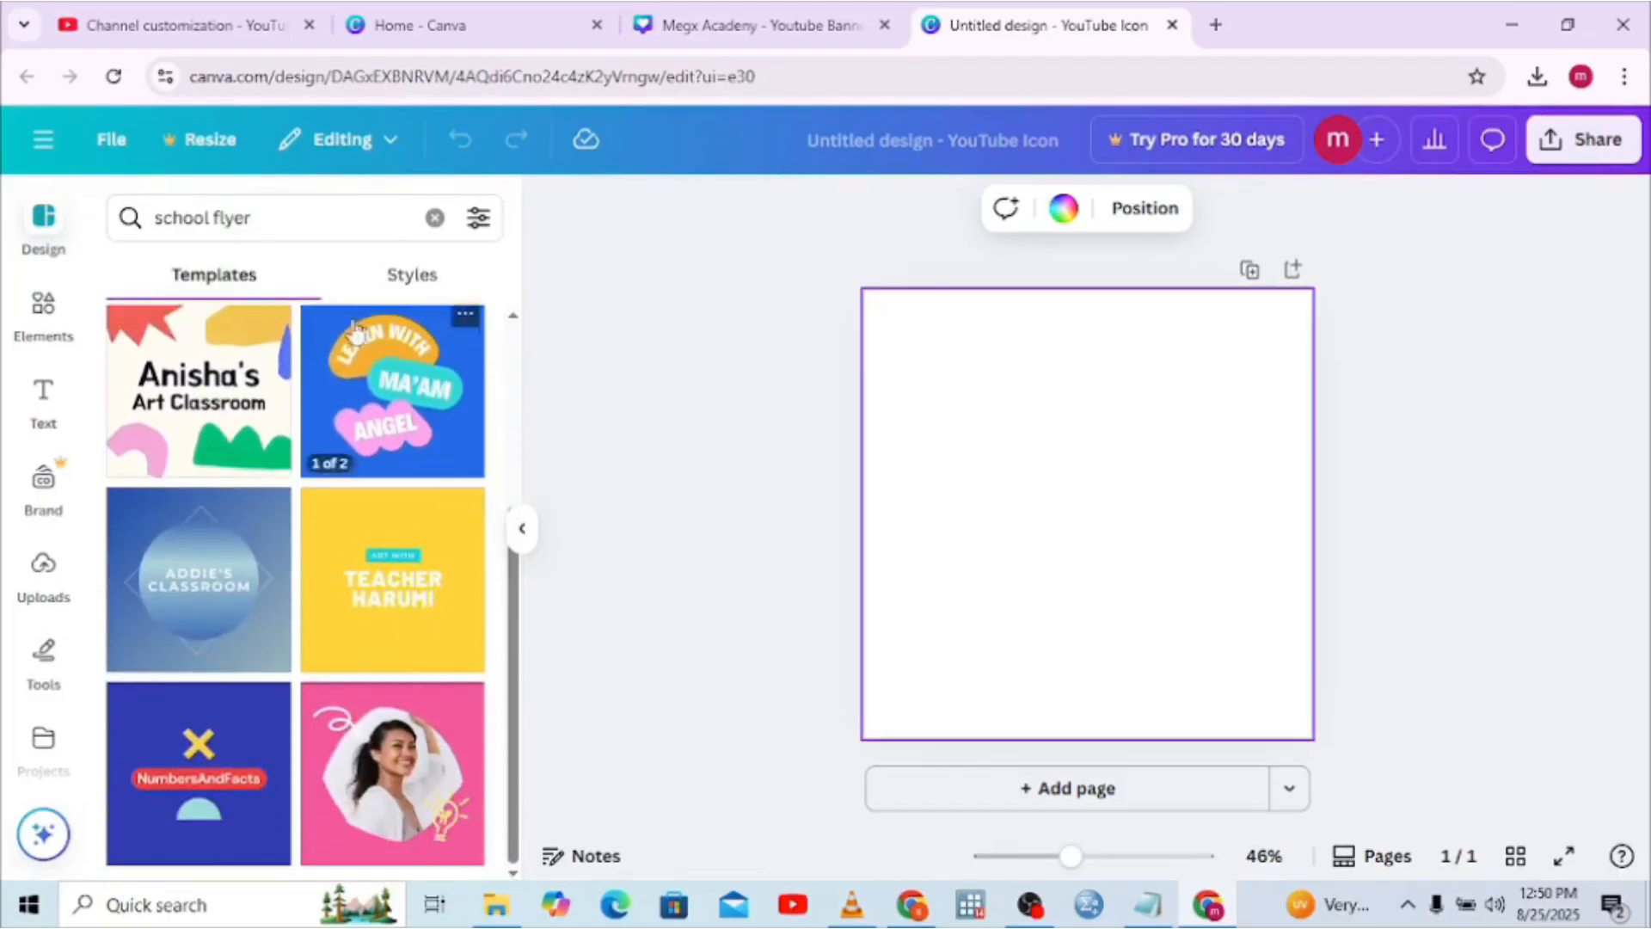
pyautogui.doubleClick(196, 219)
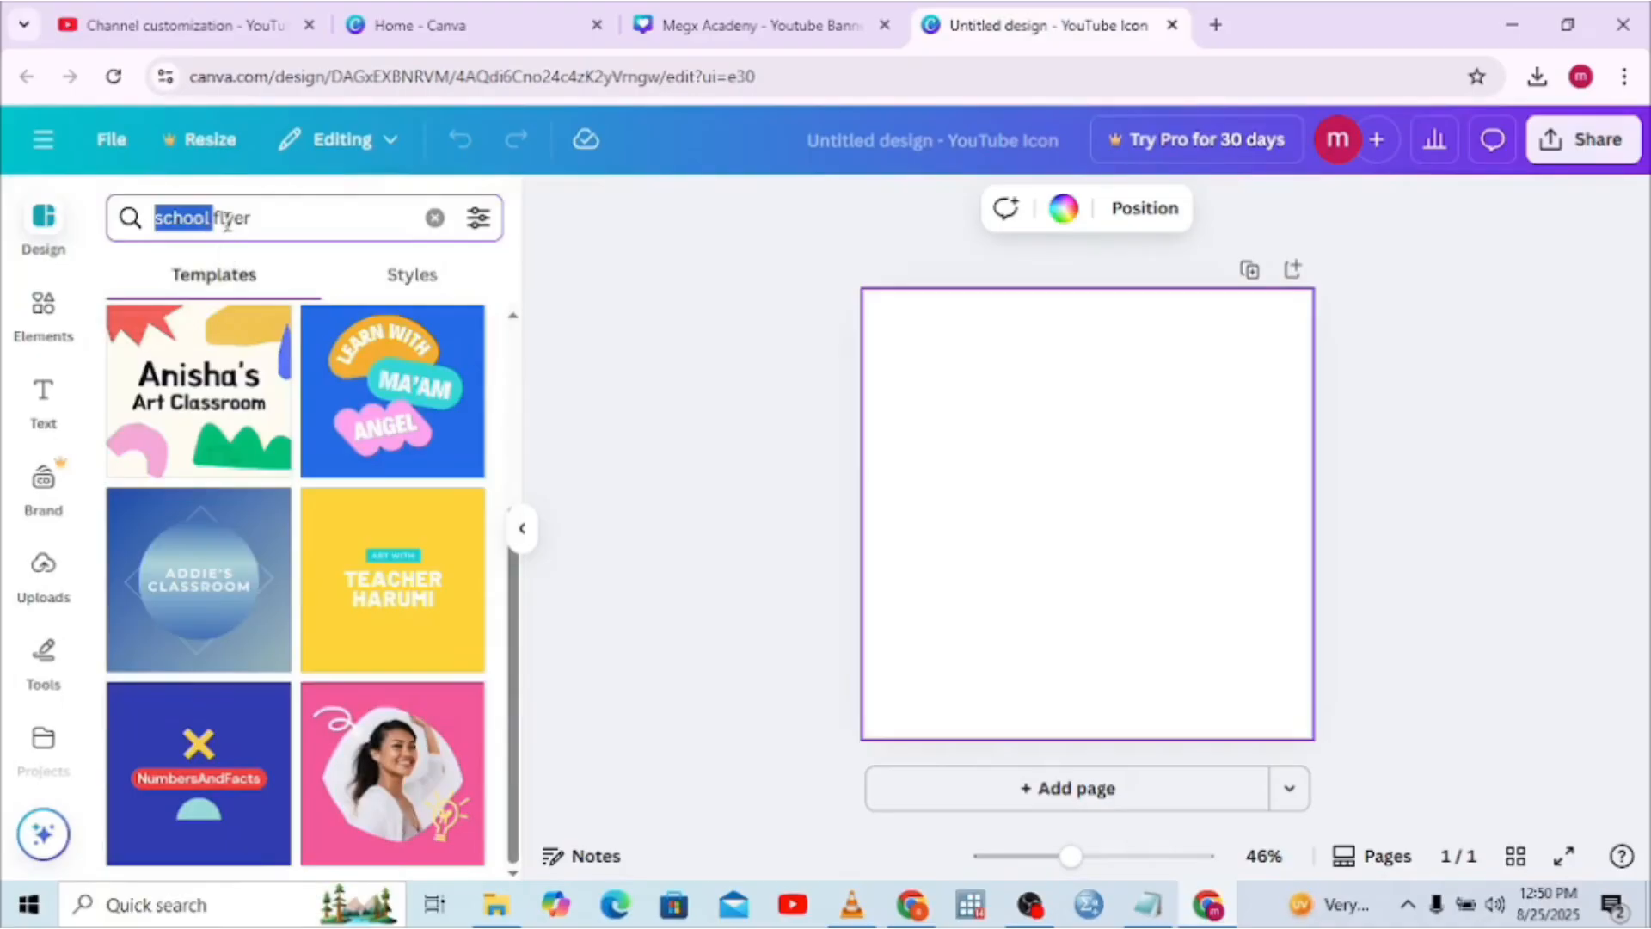
pyautogui.doubleClick(228, 220)
pyautogui.click(389, 289)
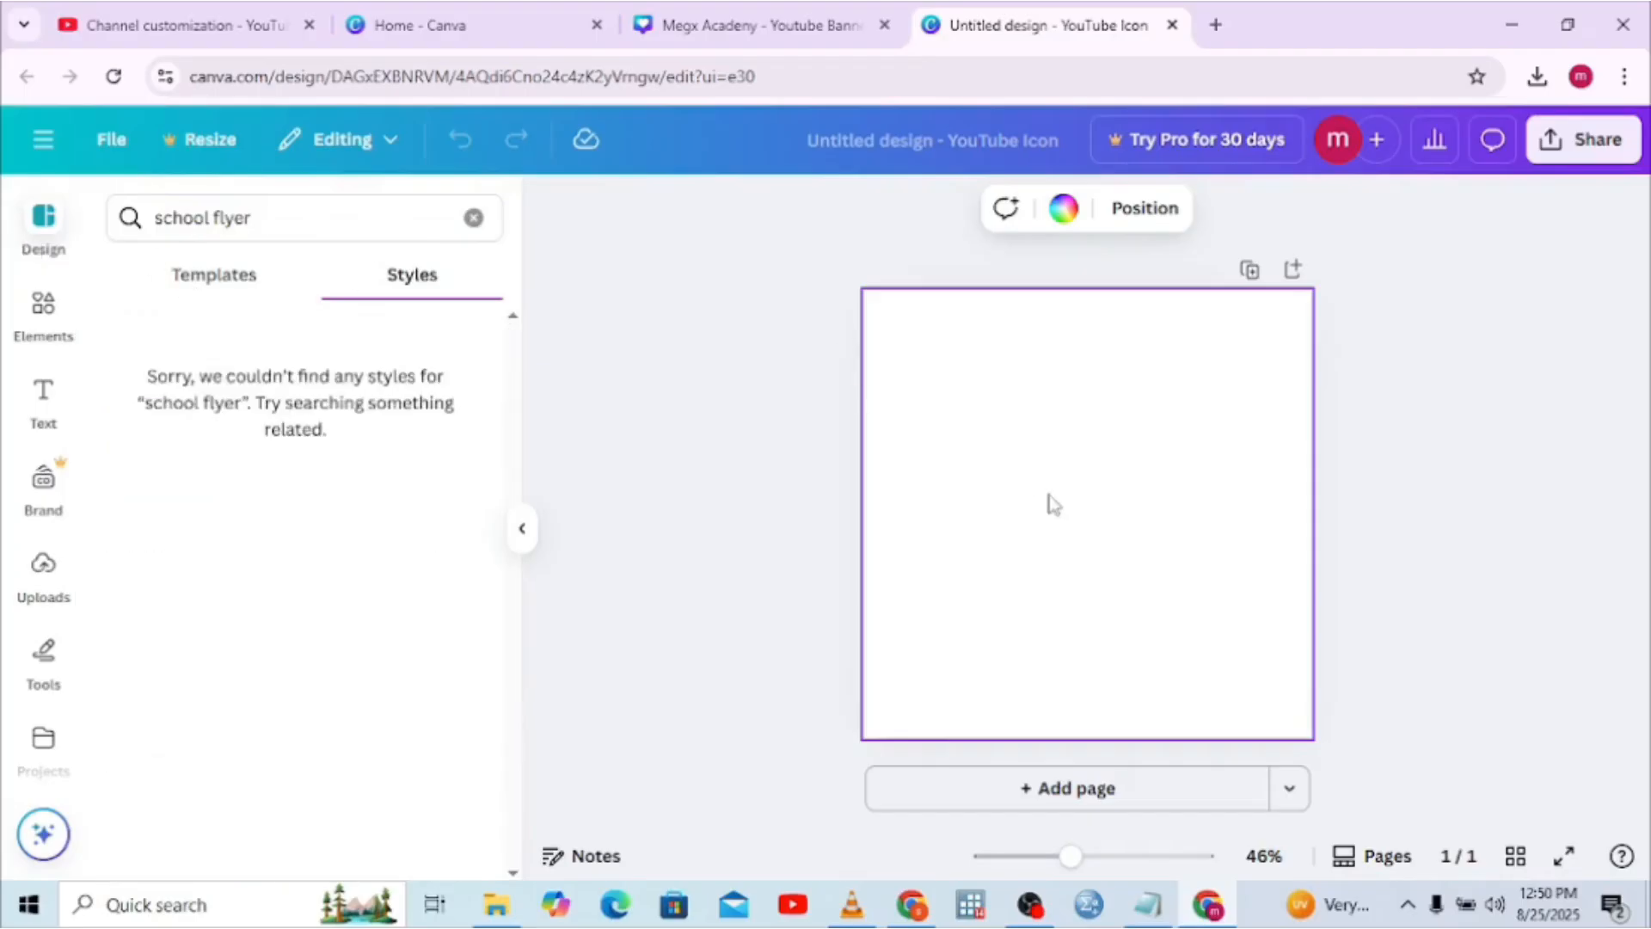
pyautogui.click(205, 299)
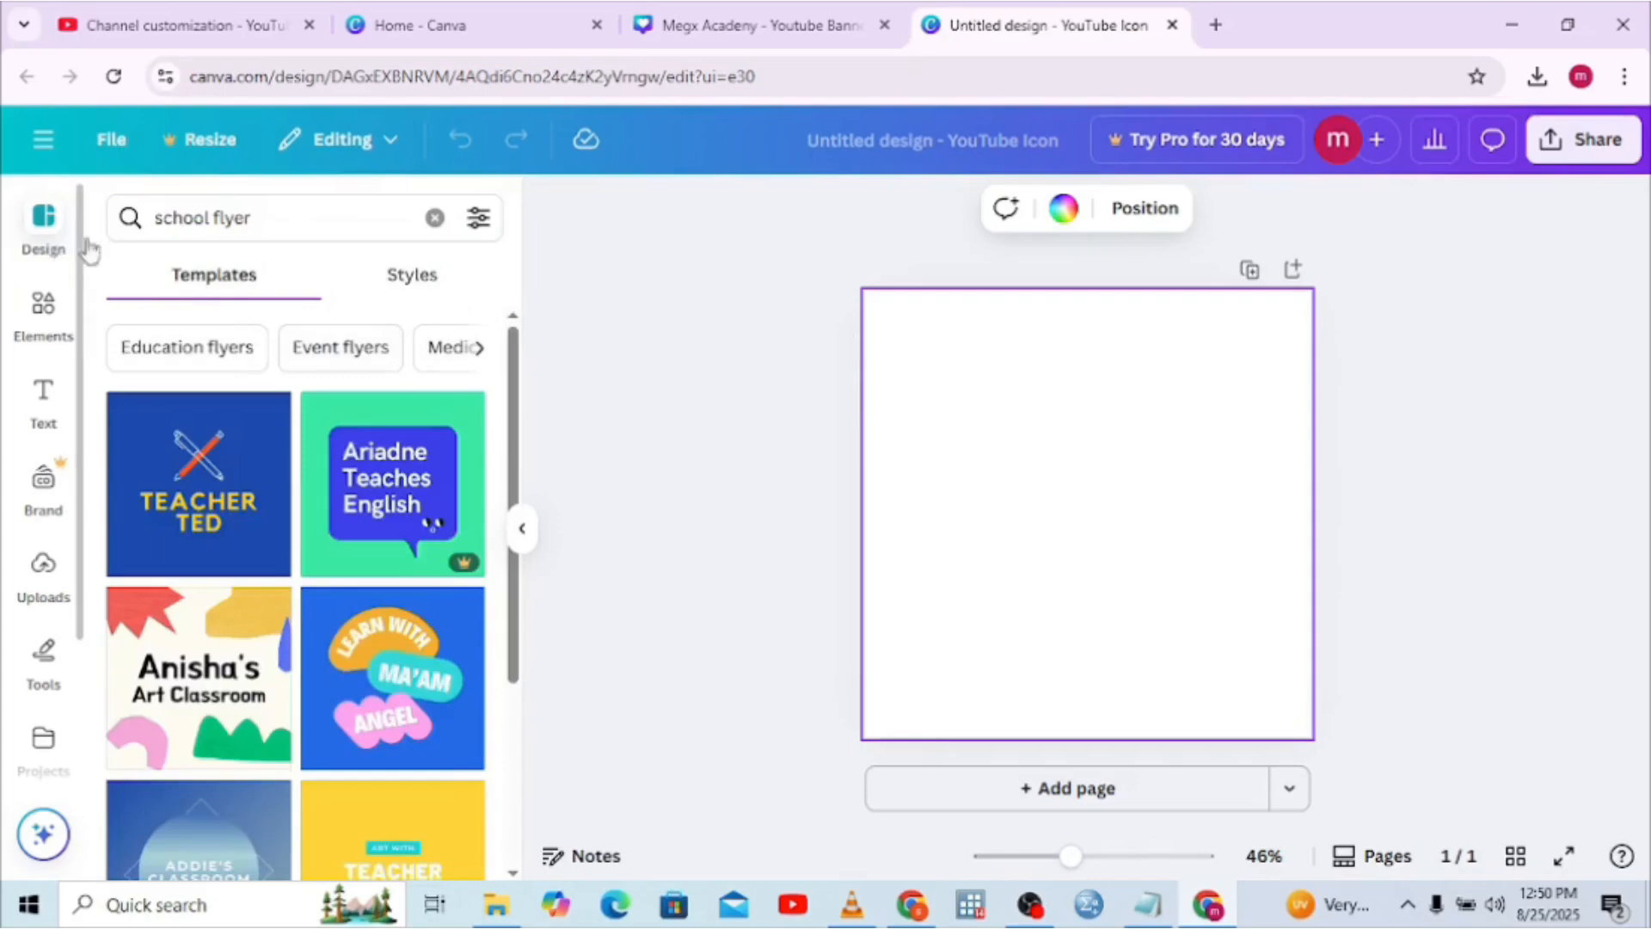
pyautogui.click(262, 208)
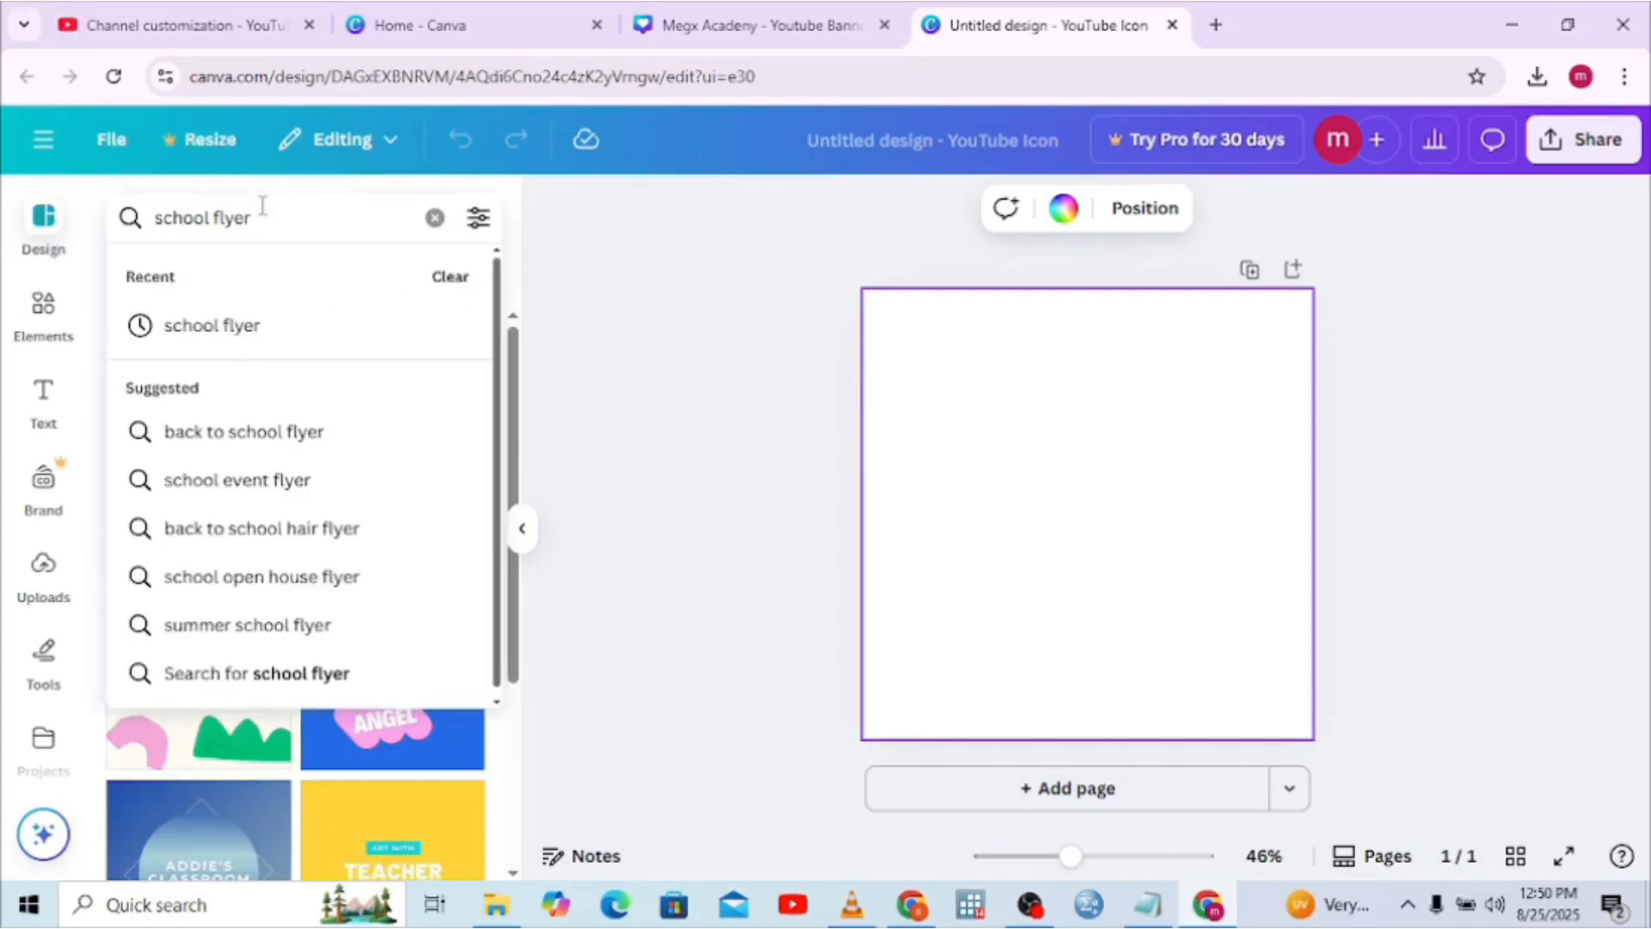
pyautogui.click(251, 443)
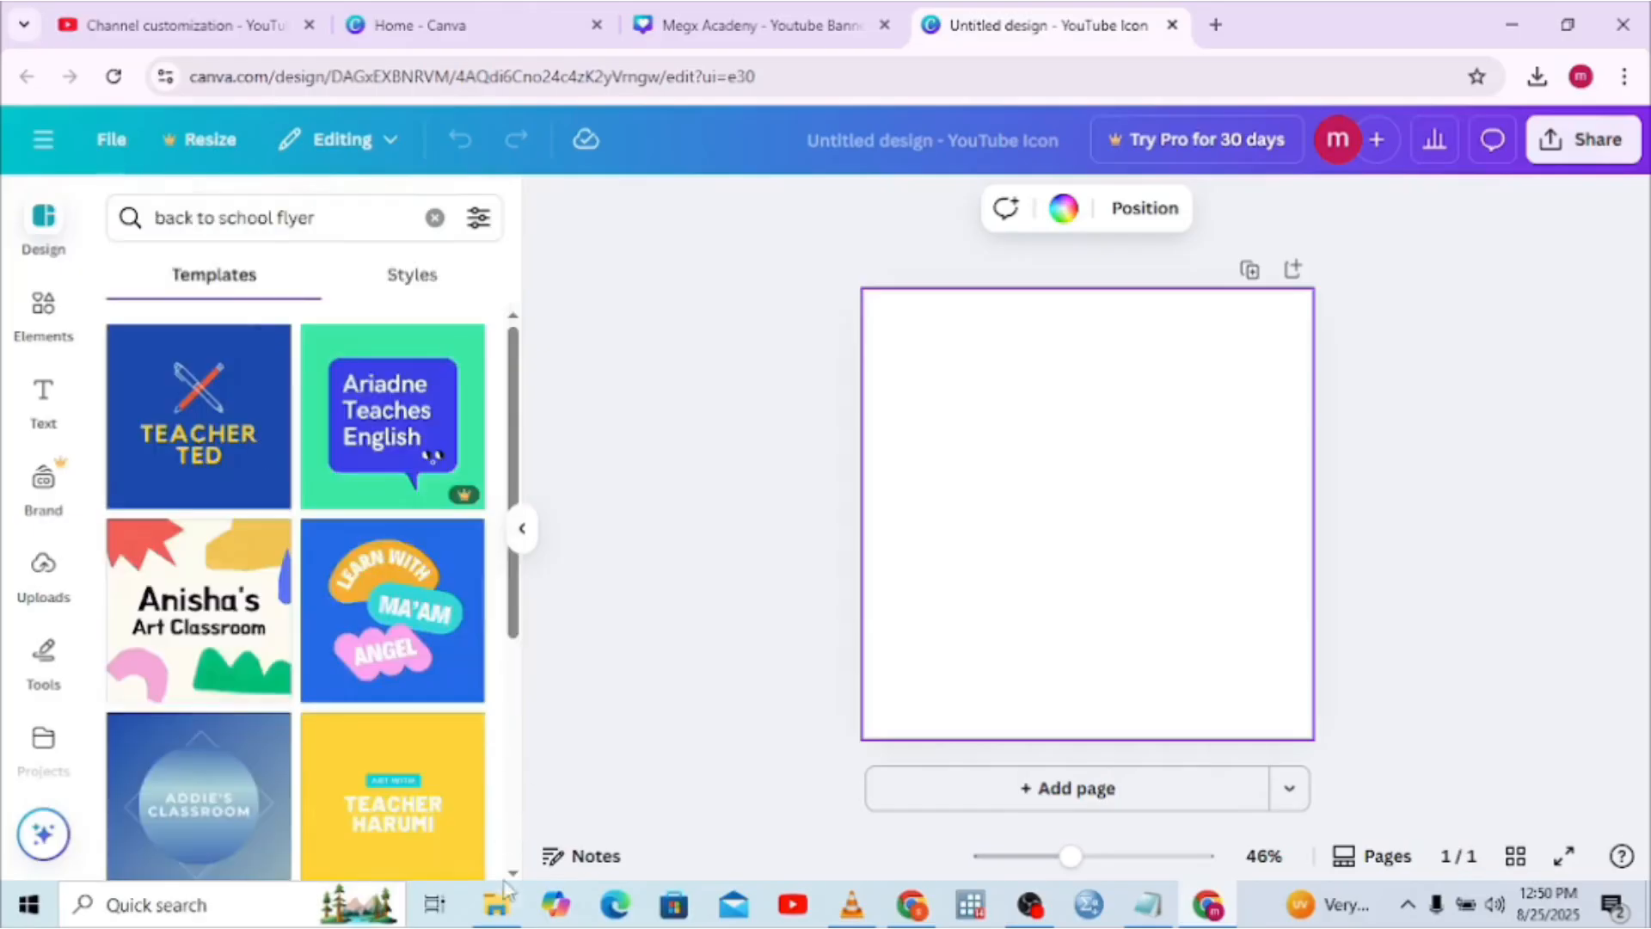
pyautogui.scroll(-5, 511, 875)
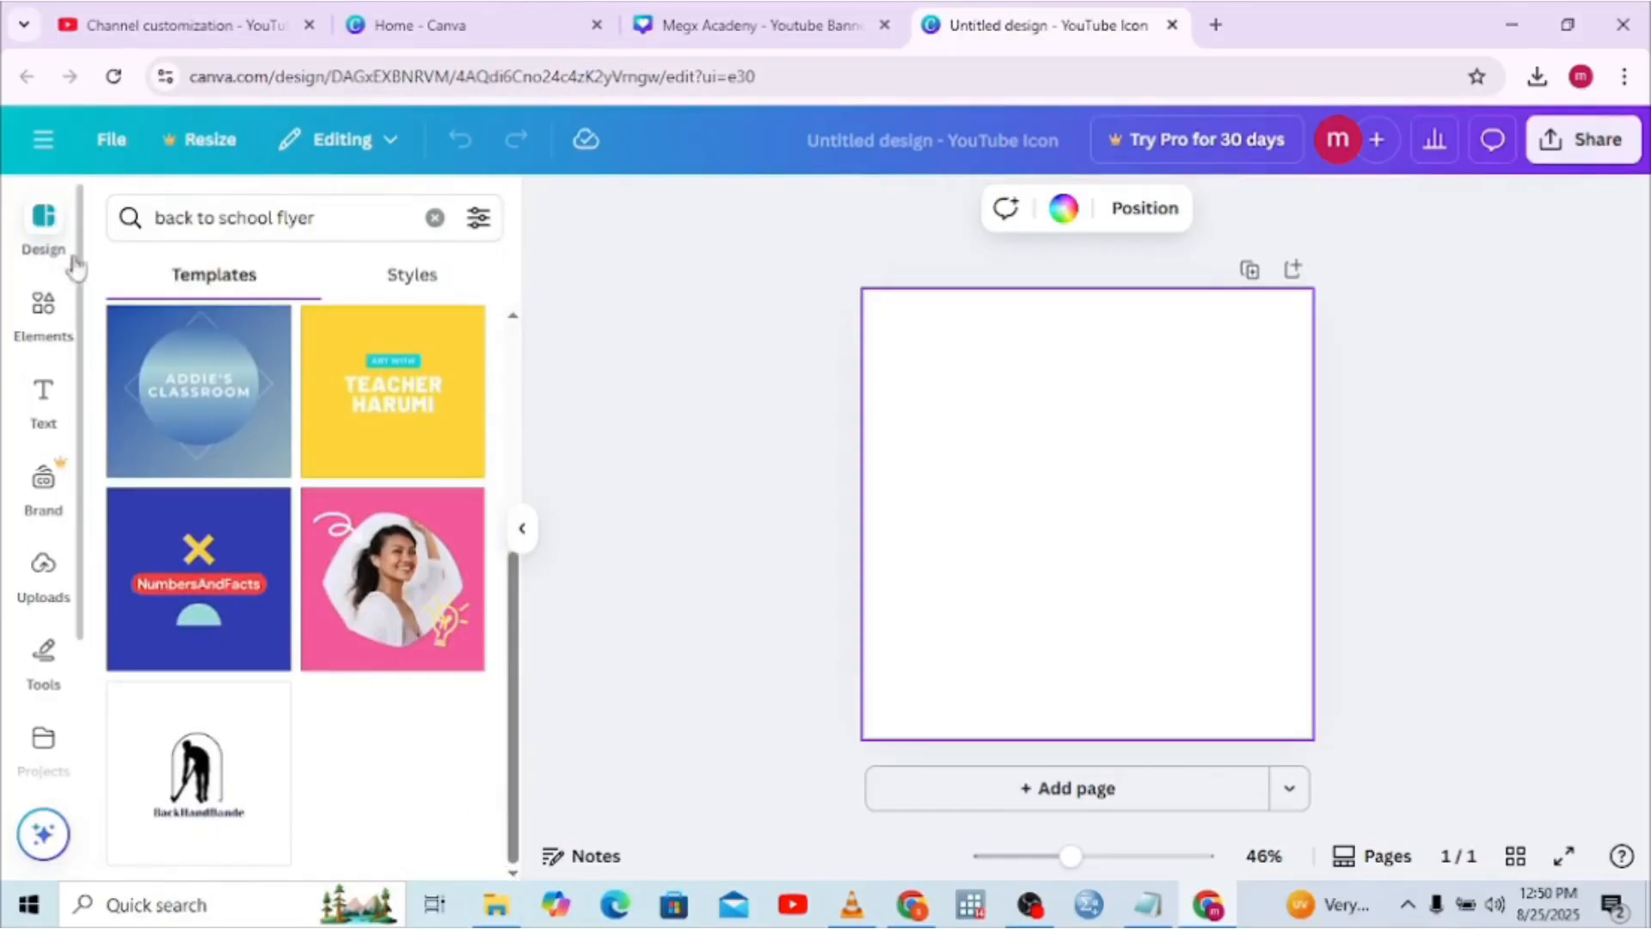
pyautogui.click(435, 217)
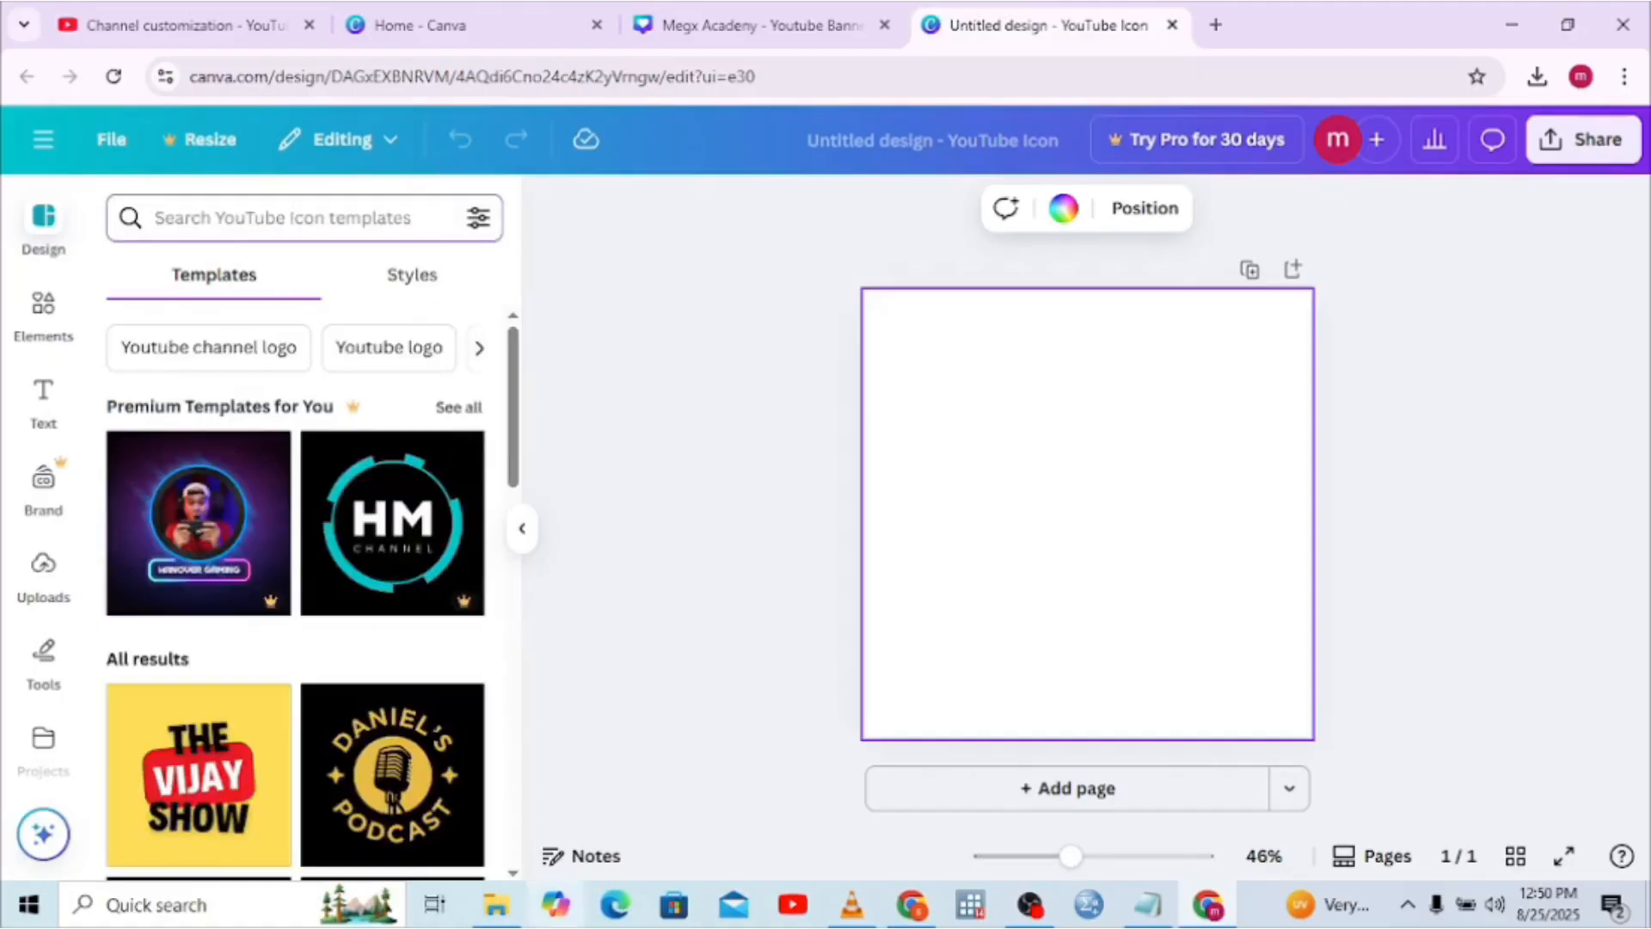
# Browse down the YouTube Icon templates and apply the Craft Ideas light-bulb template
pyautogui.scroll(-3, 516, 876)
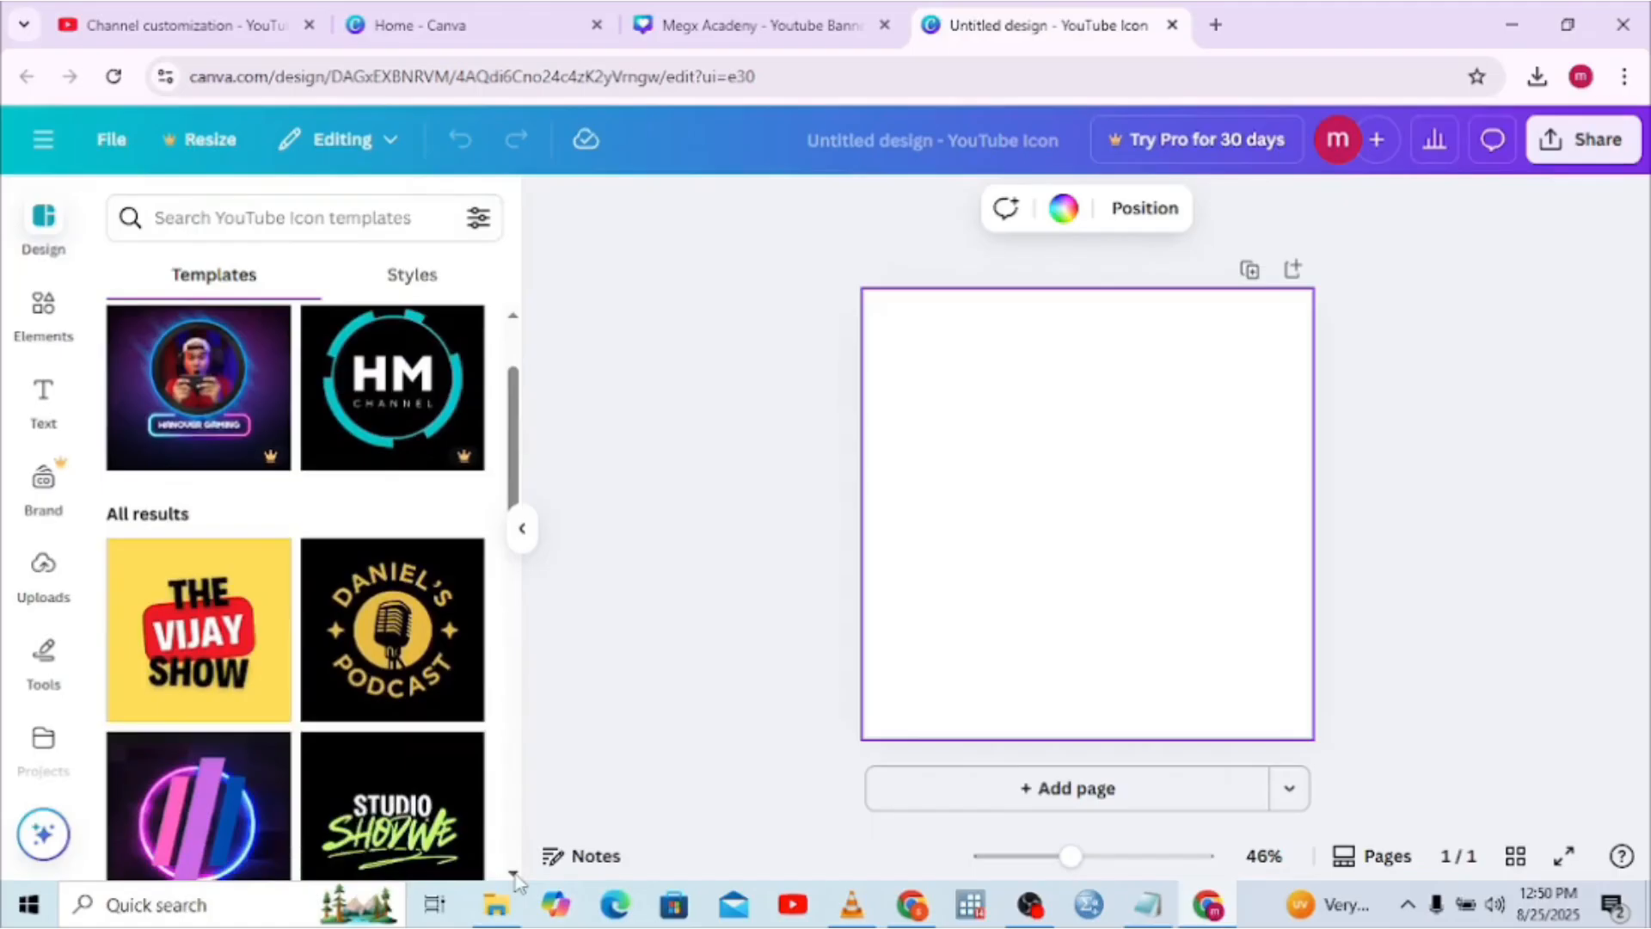
pyautogui.scroll(-3, 516, 876)
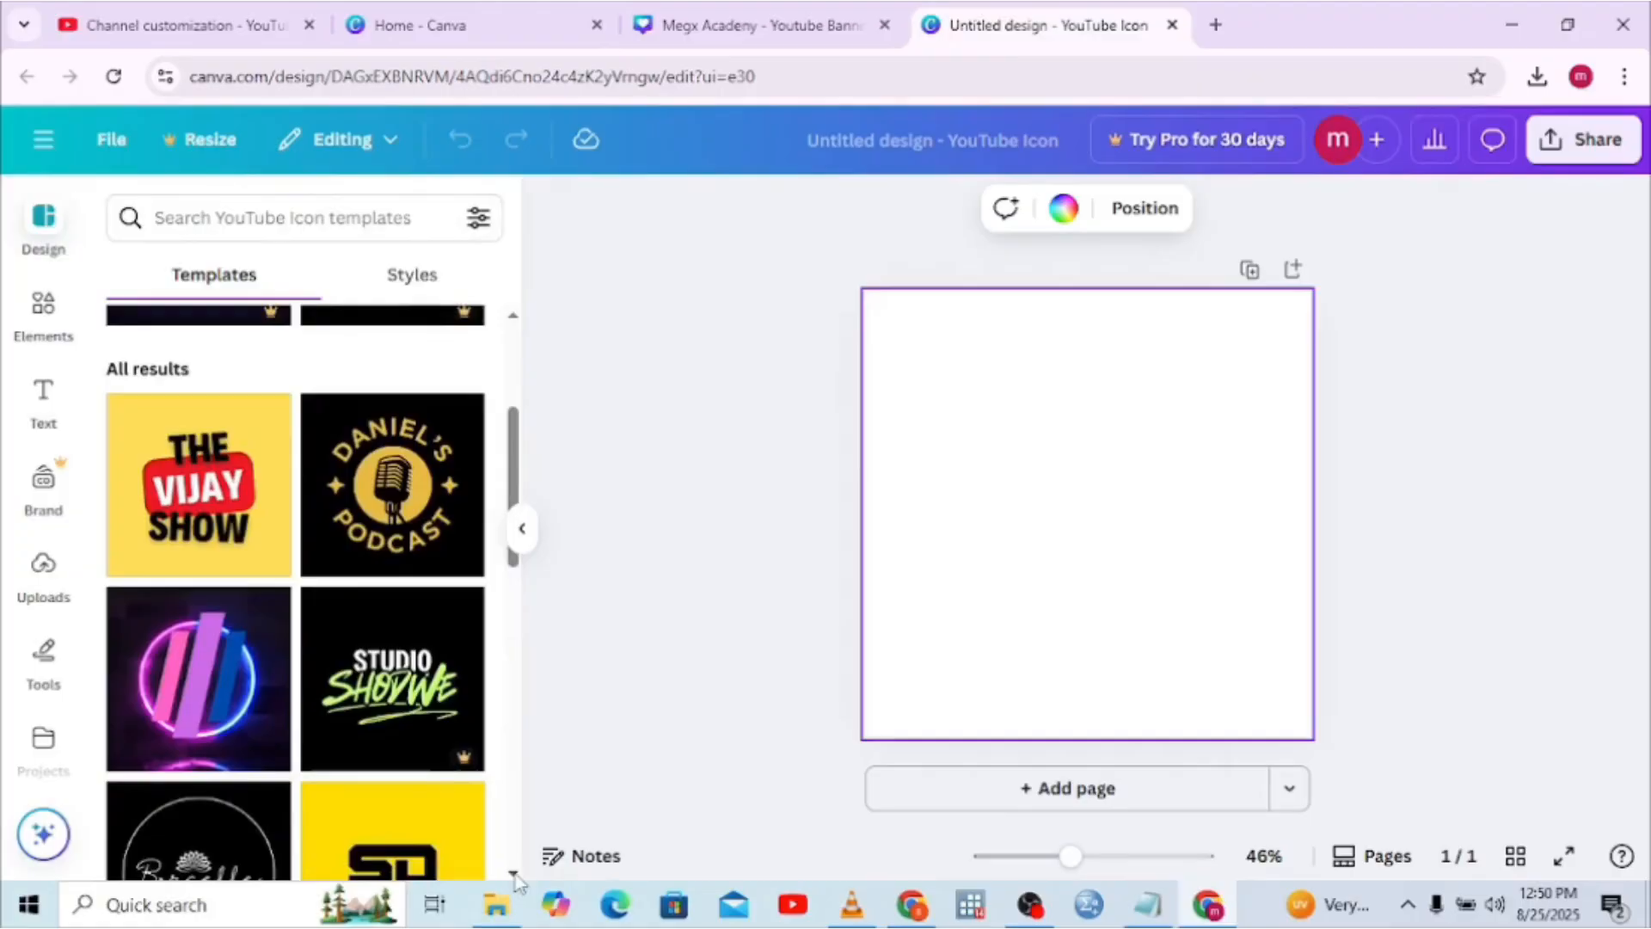
pyautogui.scroll(-5, 516, 876)
pyautogui.scroll(-7, 516, 875)
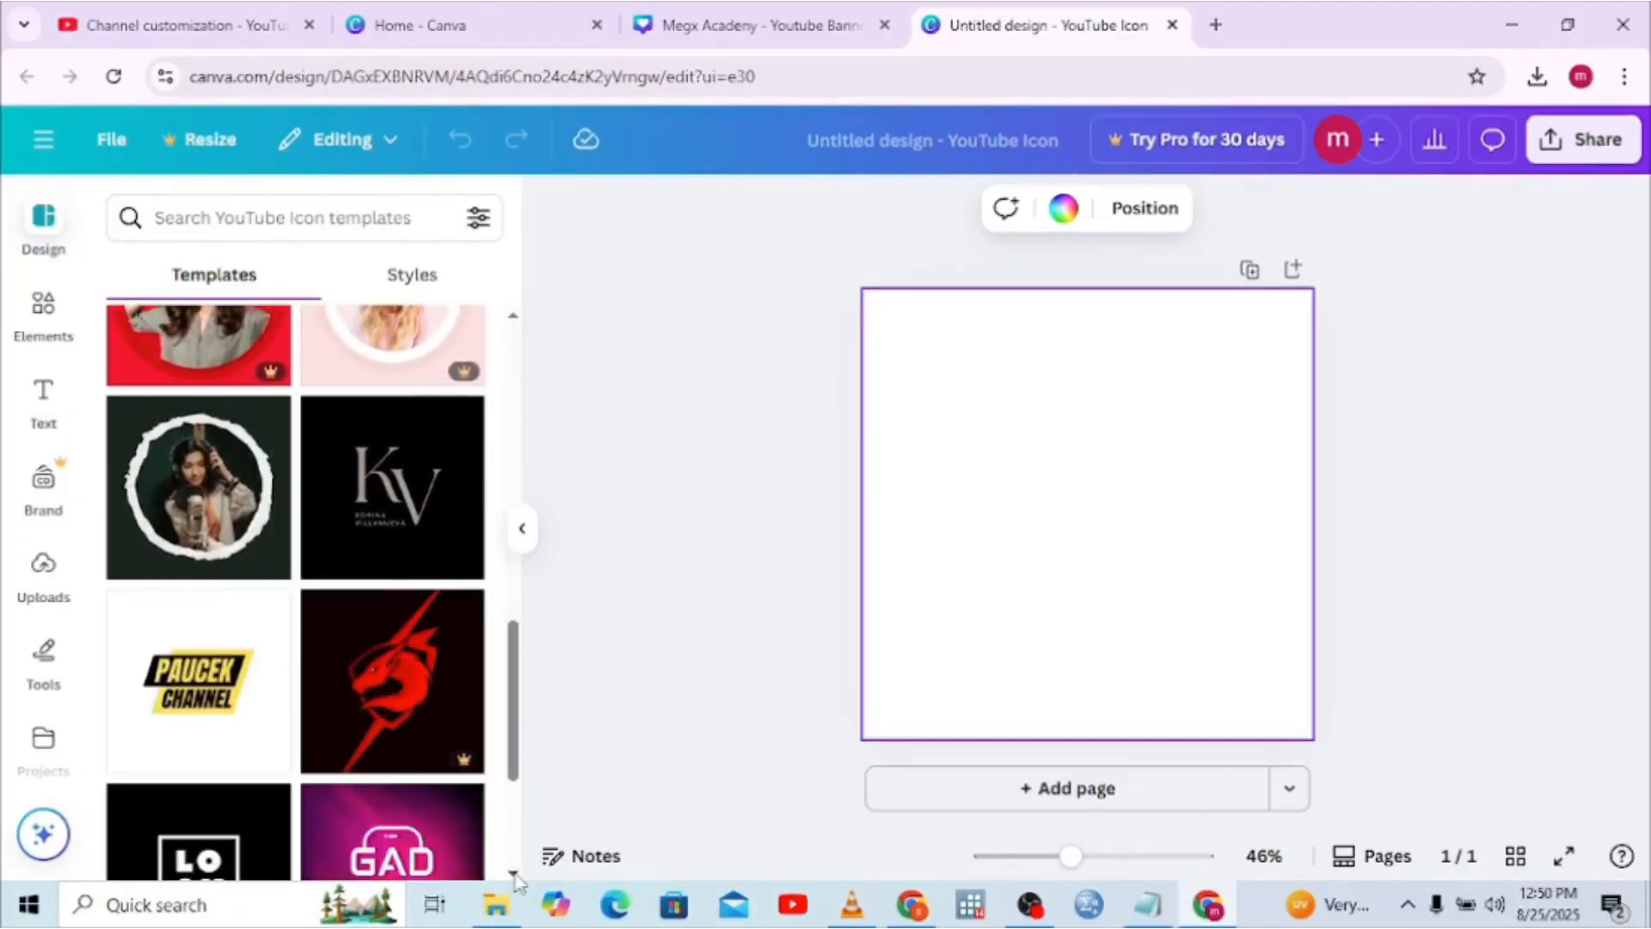
pyautogui.scroll(-7, 516, 875)
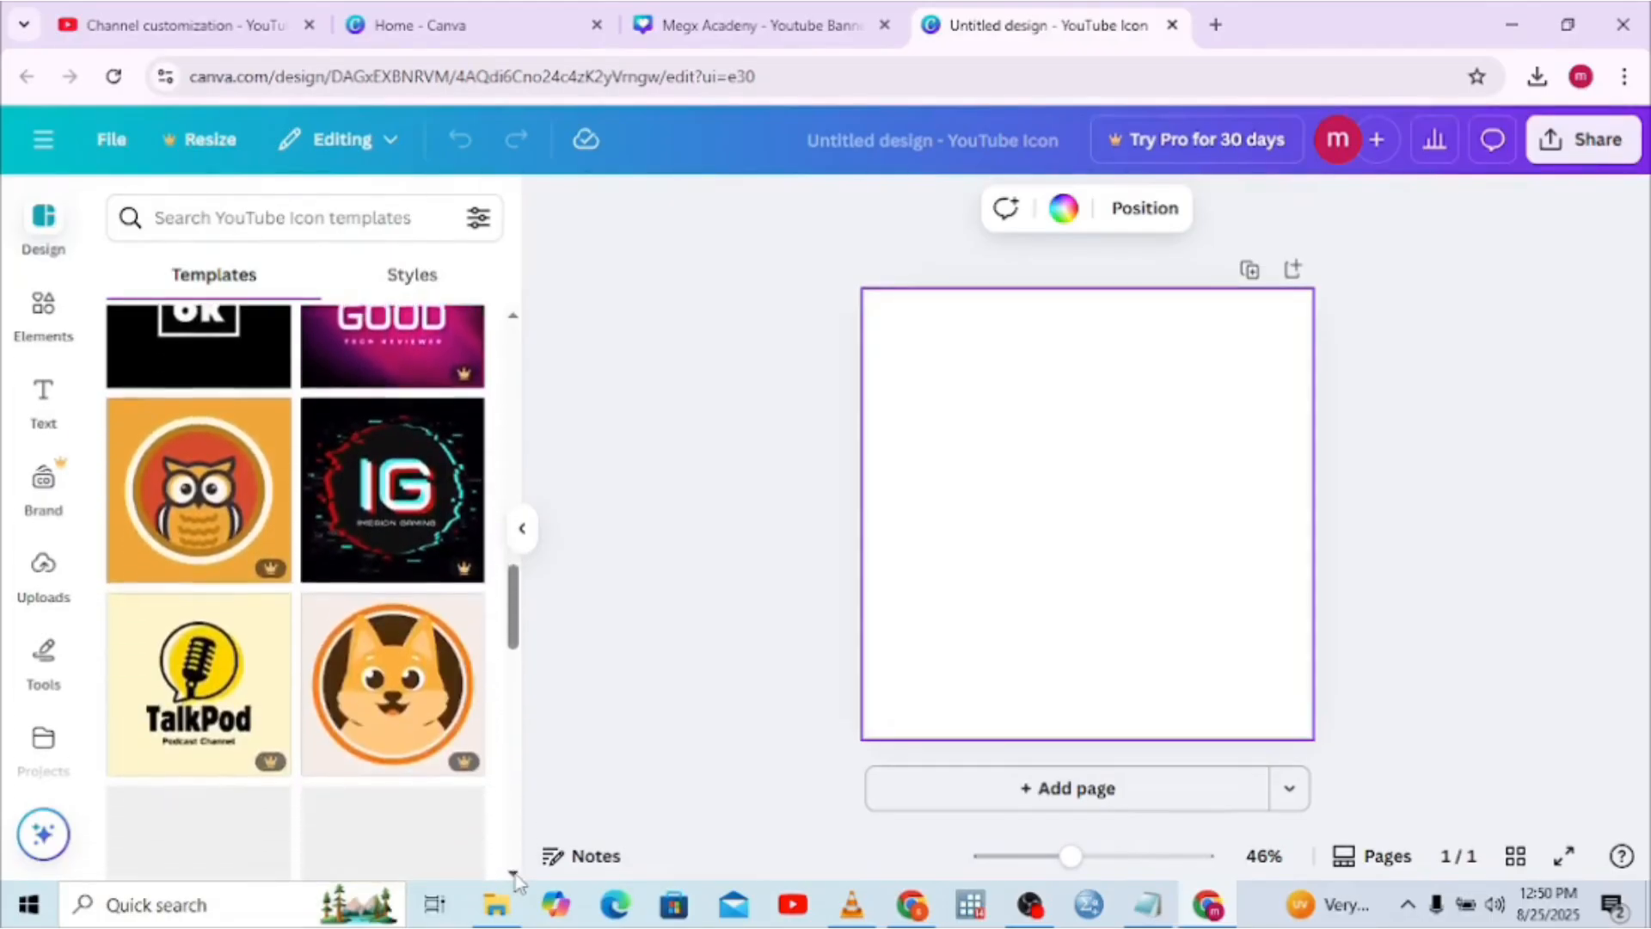
pyautogui.scroll(-3, 516, 875)
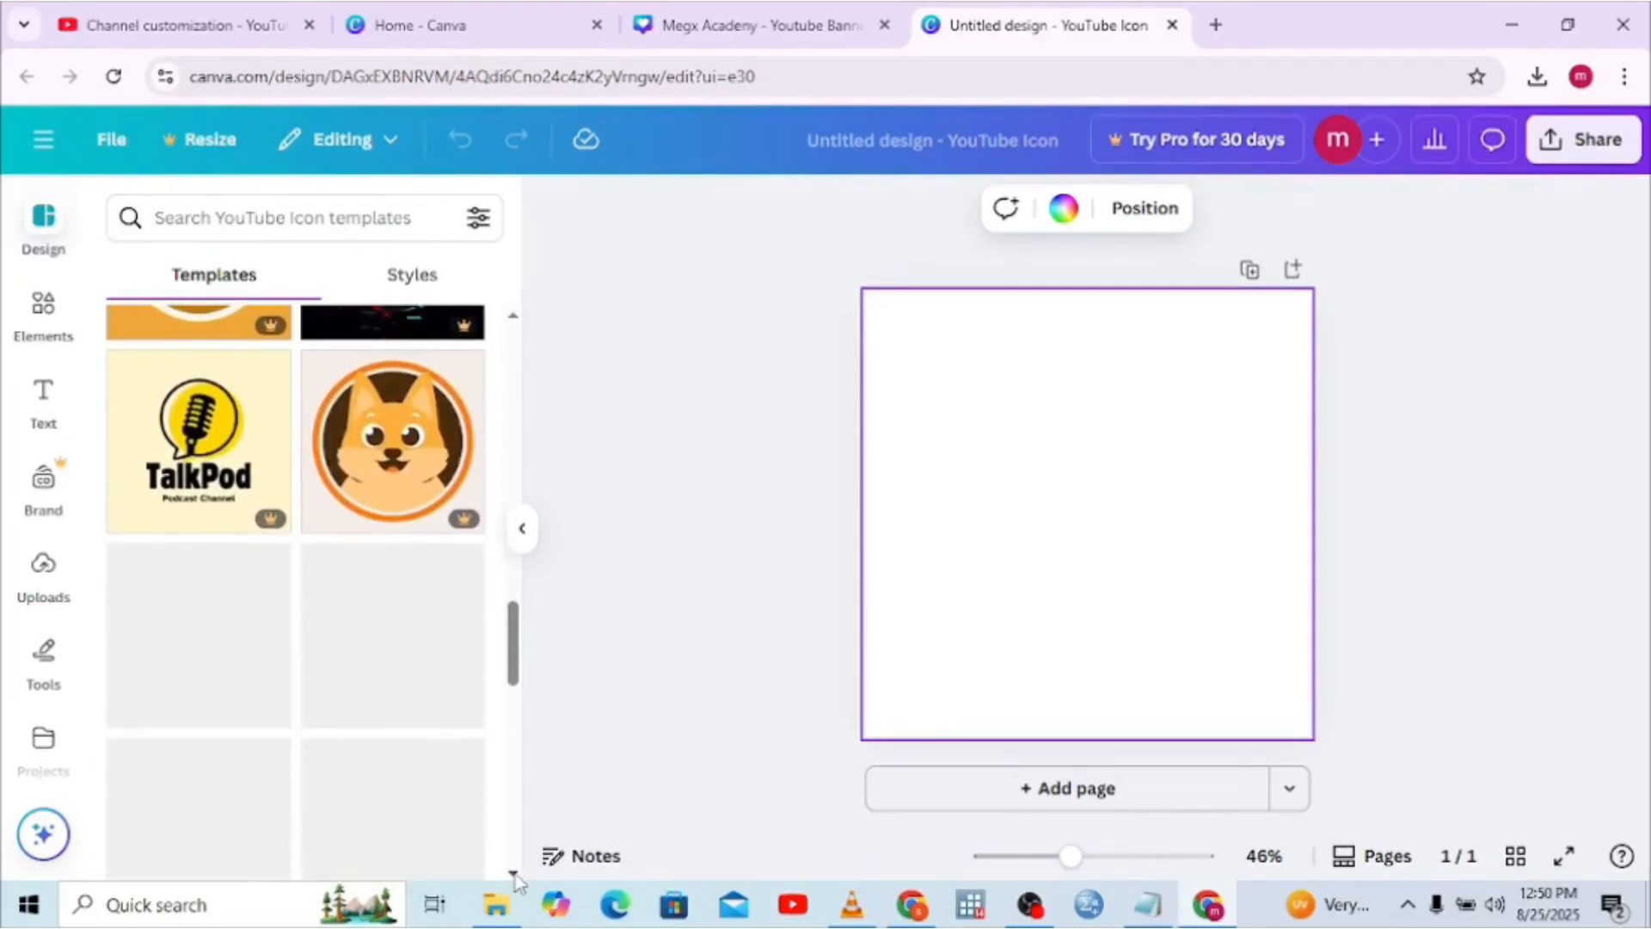
pyautogui.scroll(-2, 516, 875)
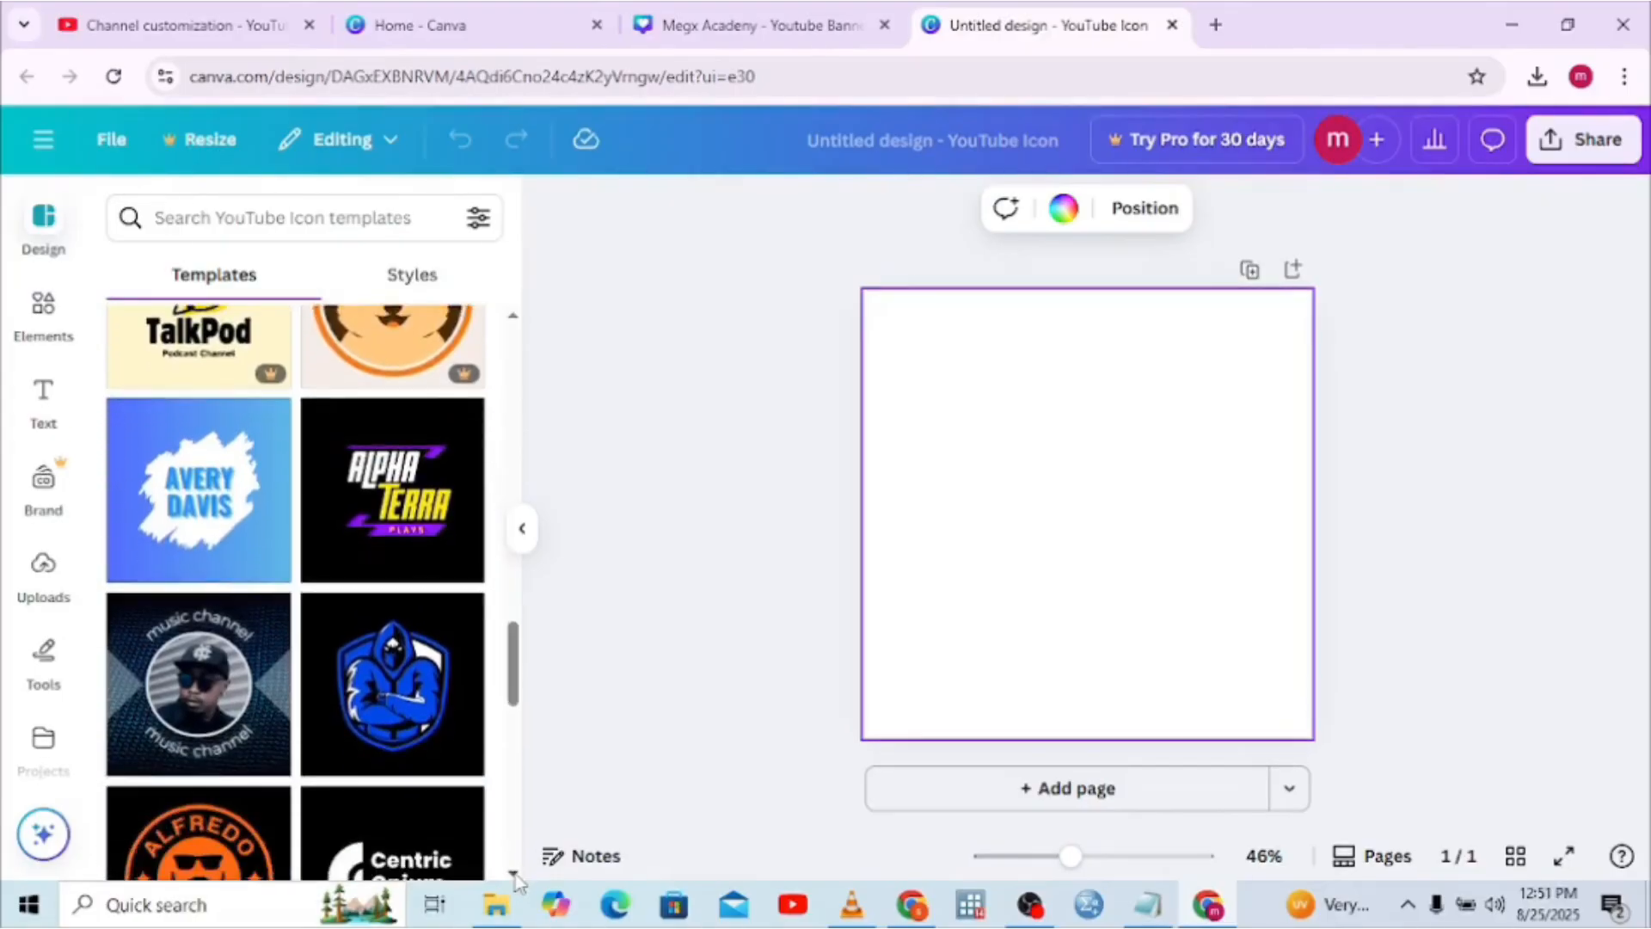
pyautogui.scroll(-4, 516, 875)
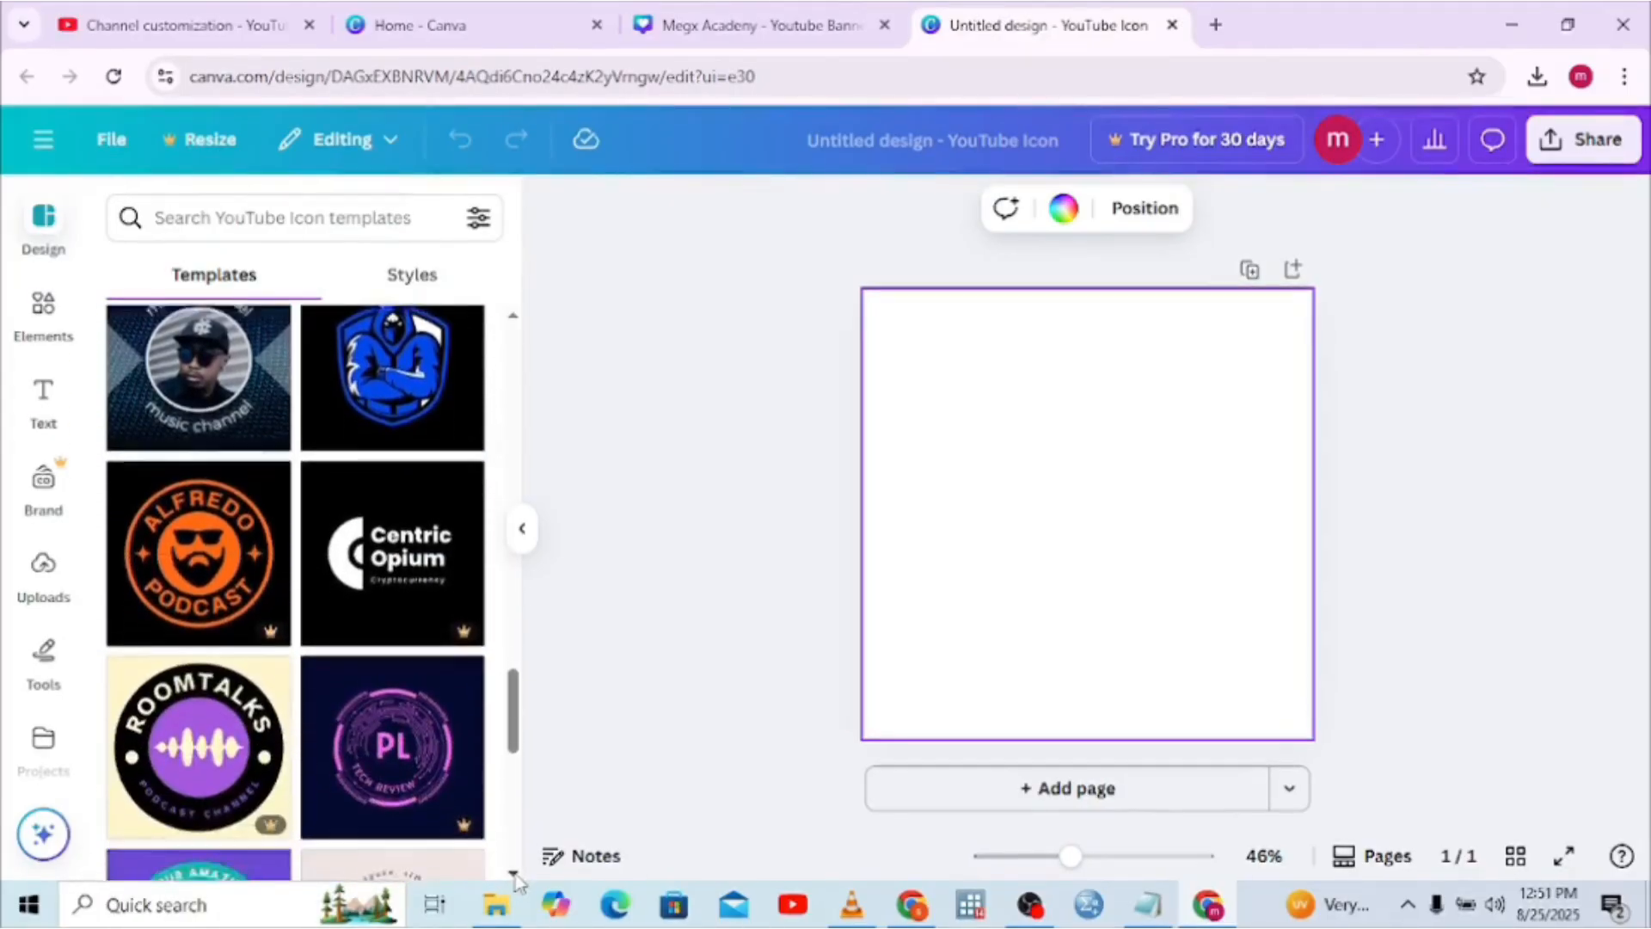
pyautogui.scroll(-4, 516, 875)
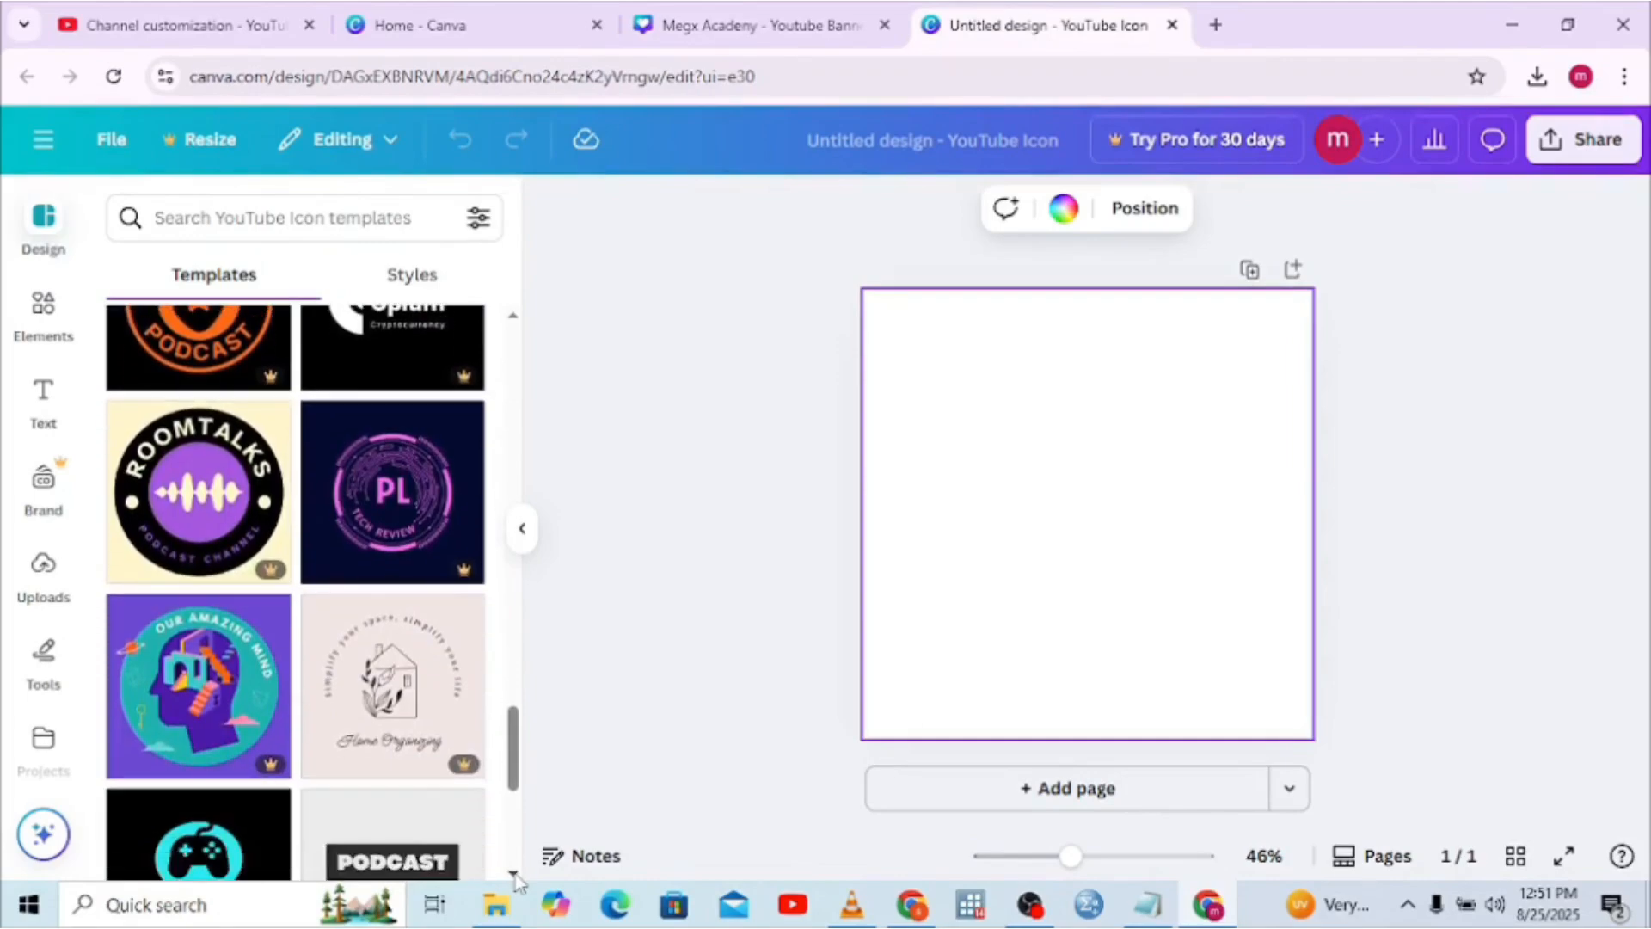
pyautogui.scroll(-7, 516, 875)
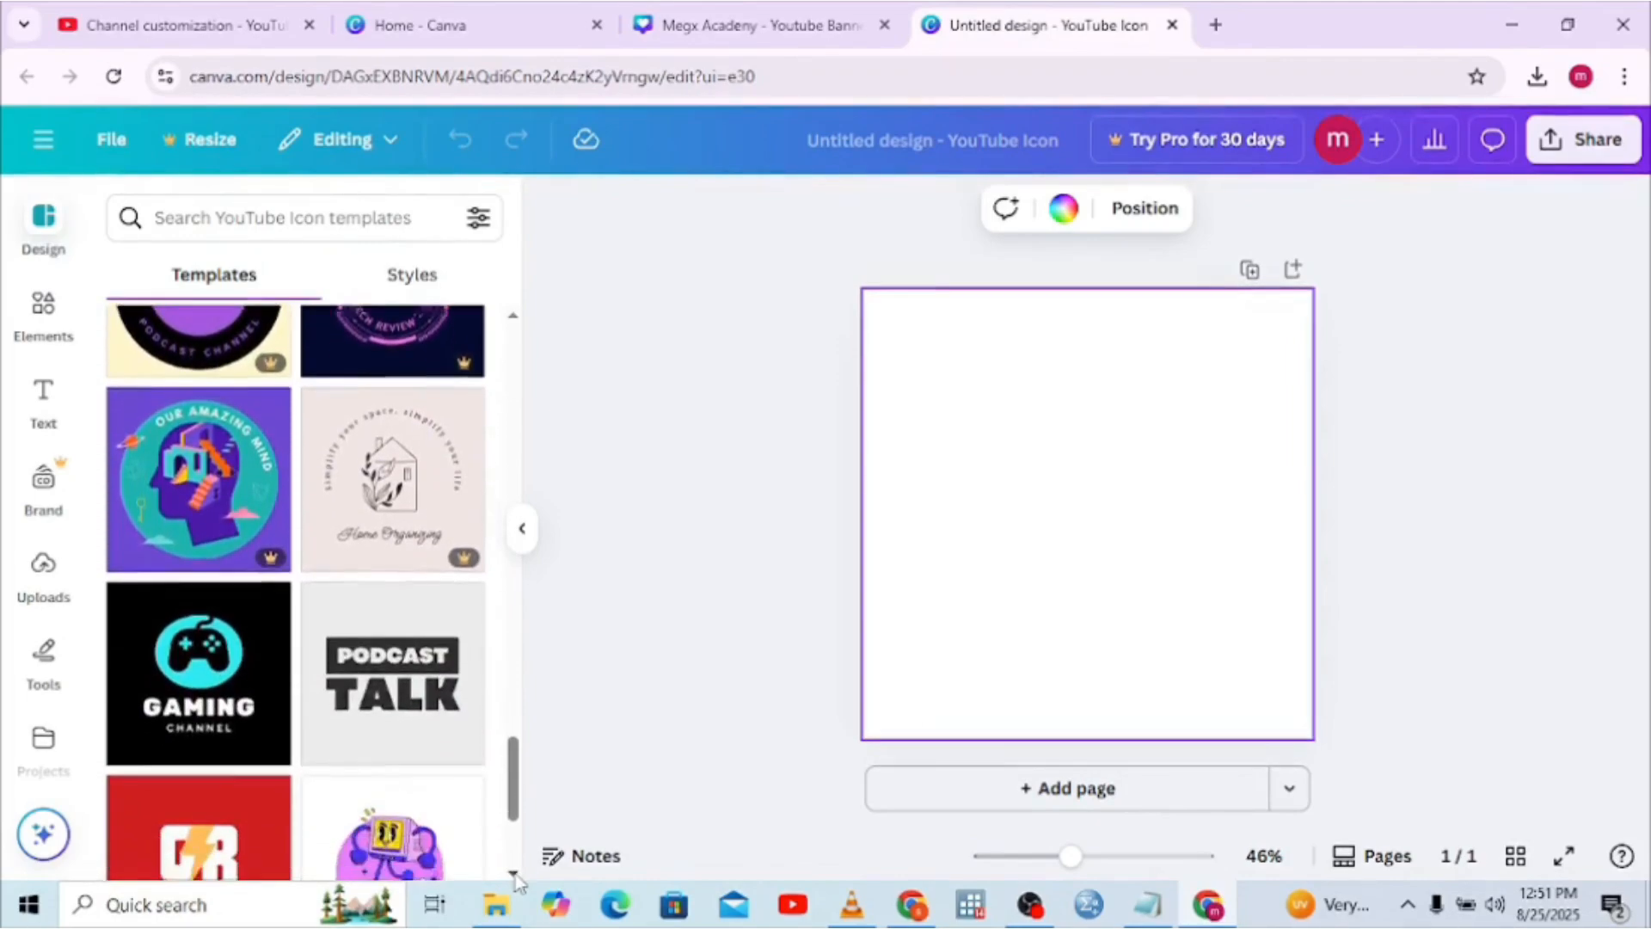
pyautogui.scroll(-4, 516, 875)
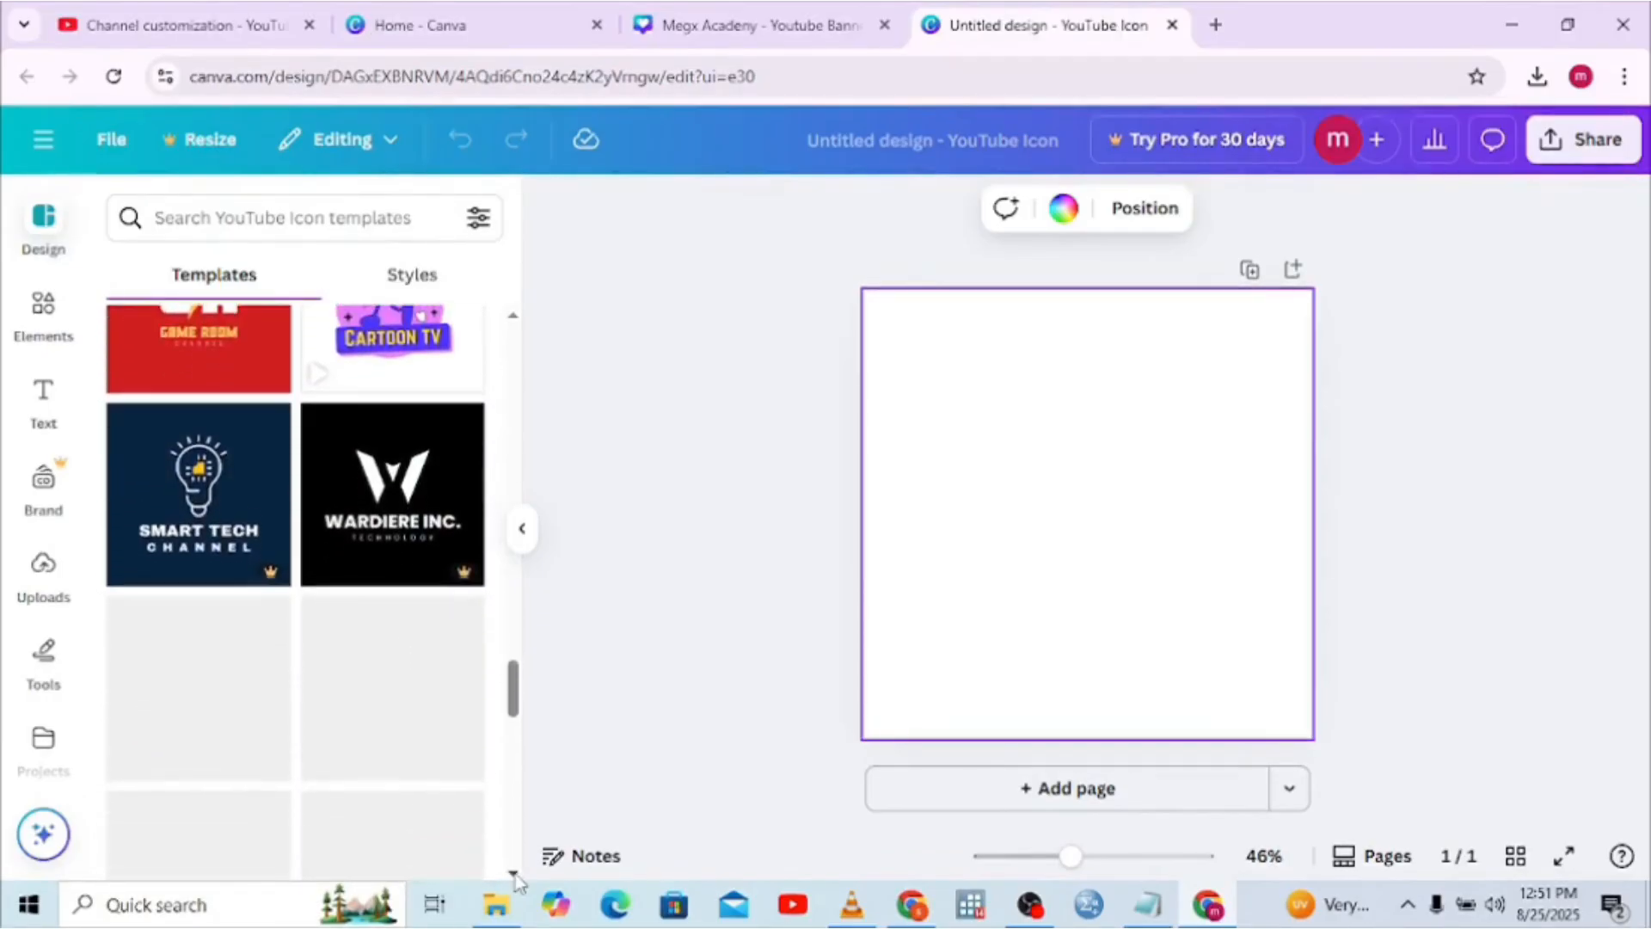
pyautogui.scroll(-4, 516, 877)
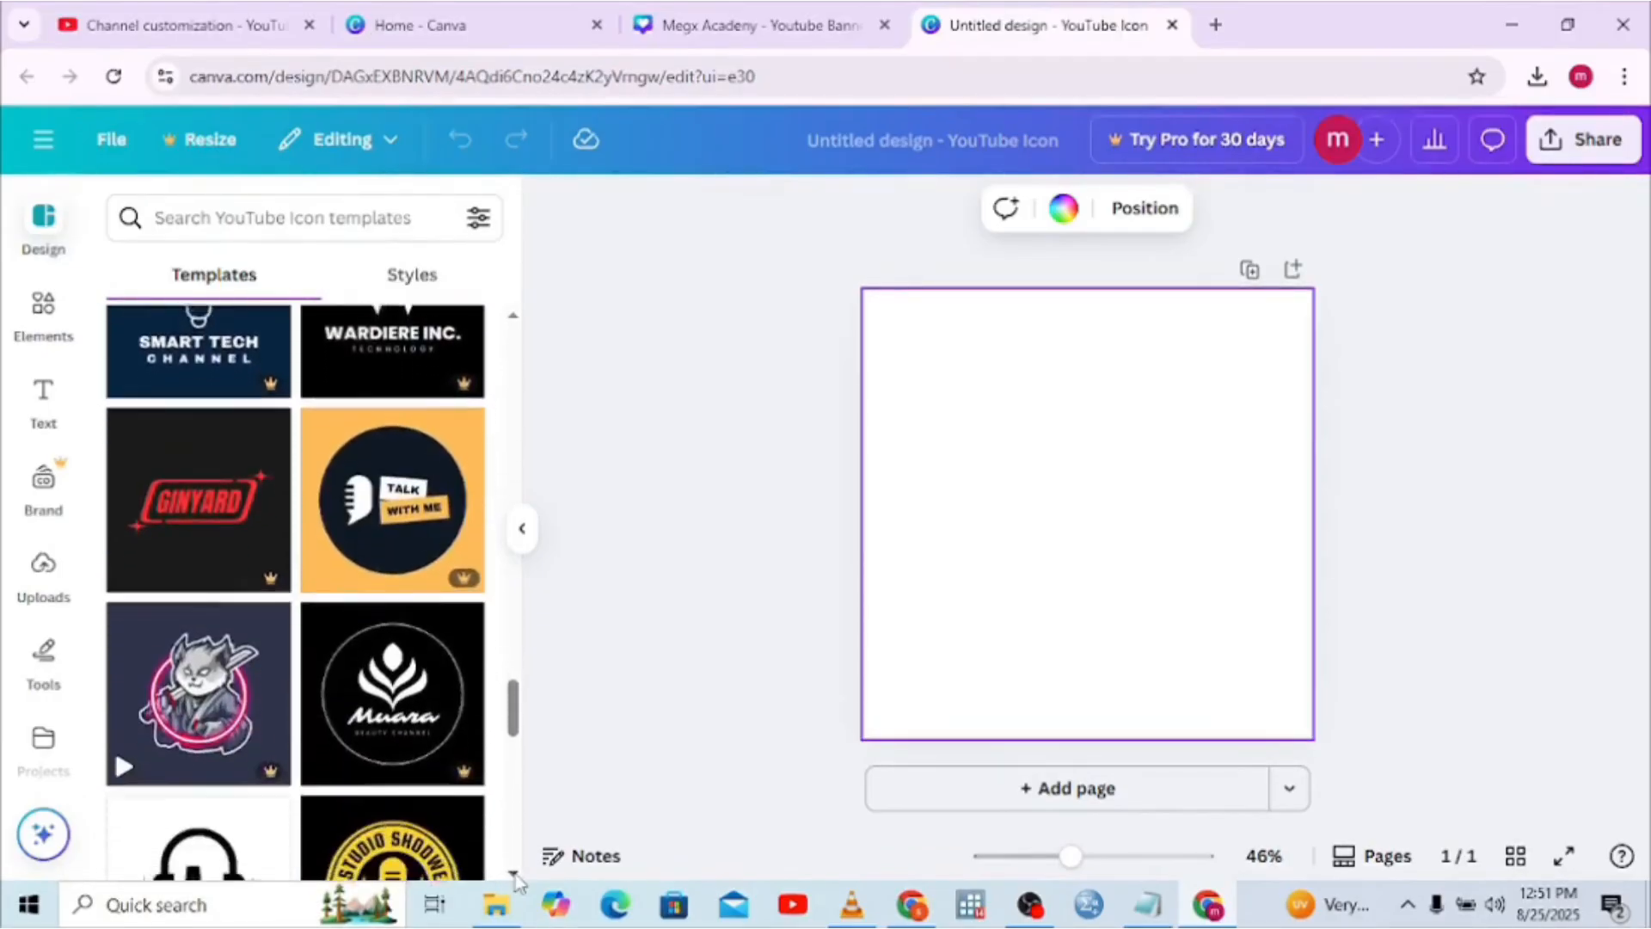
pyautogui.scroll(-2, 516, 878)
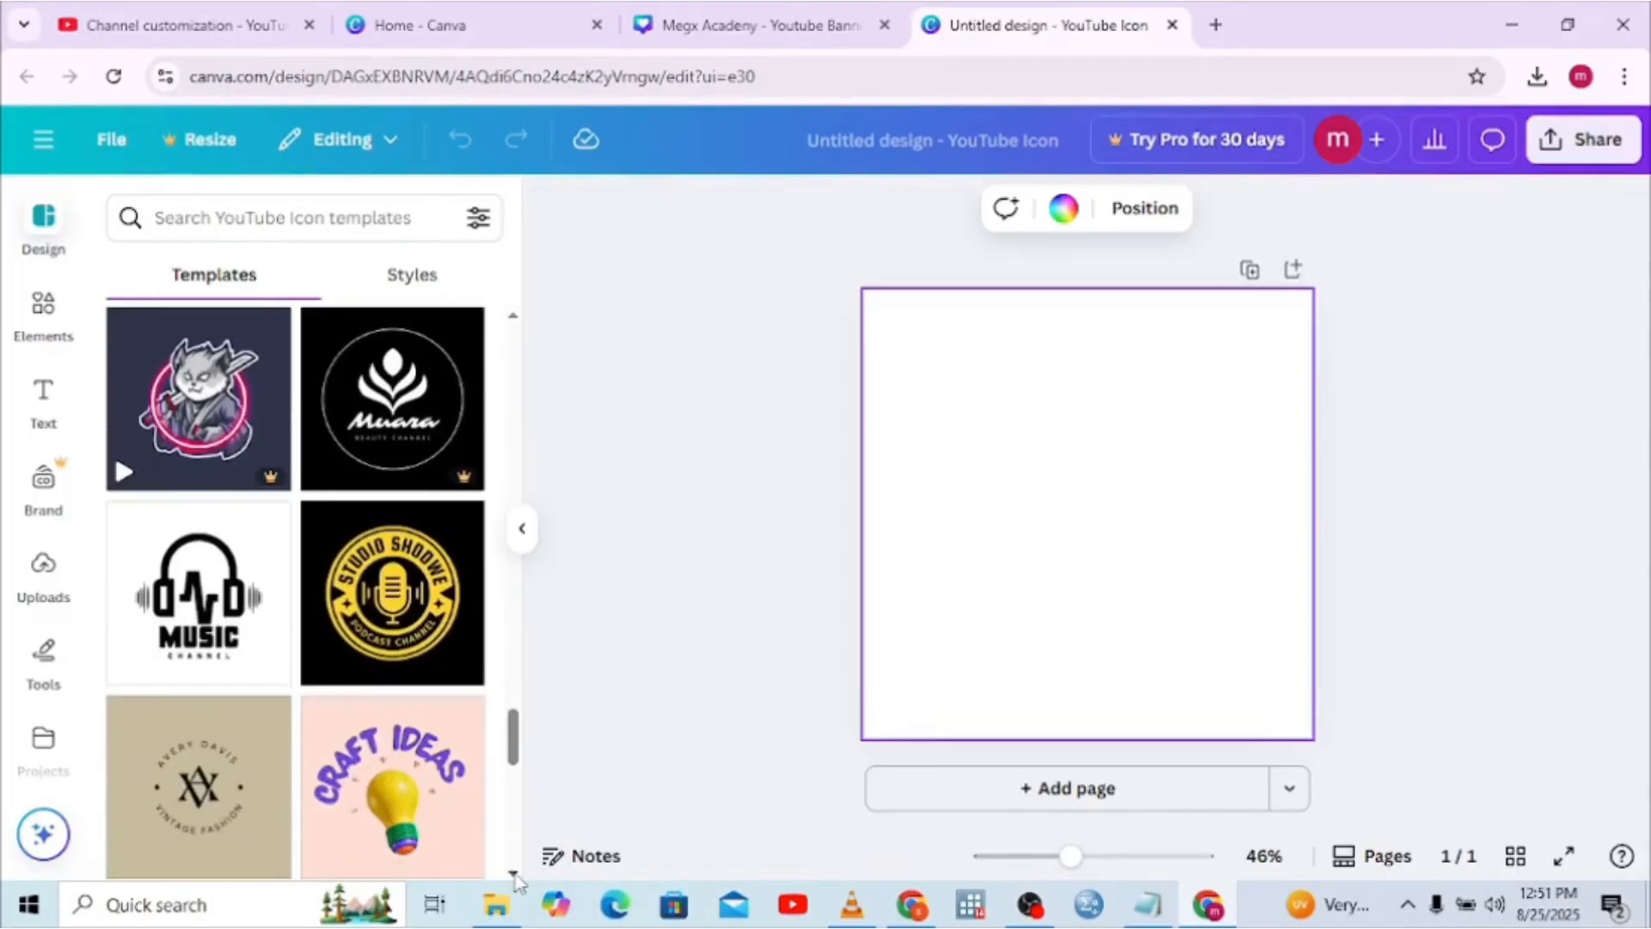
pyautogui.scroll(-2, 516, 877)
pyautogui.click(382, 649)
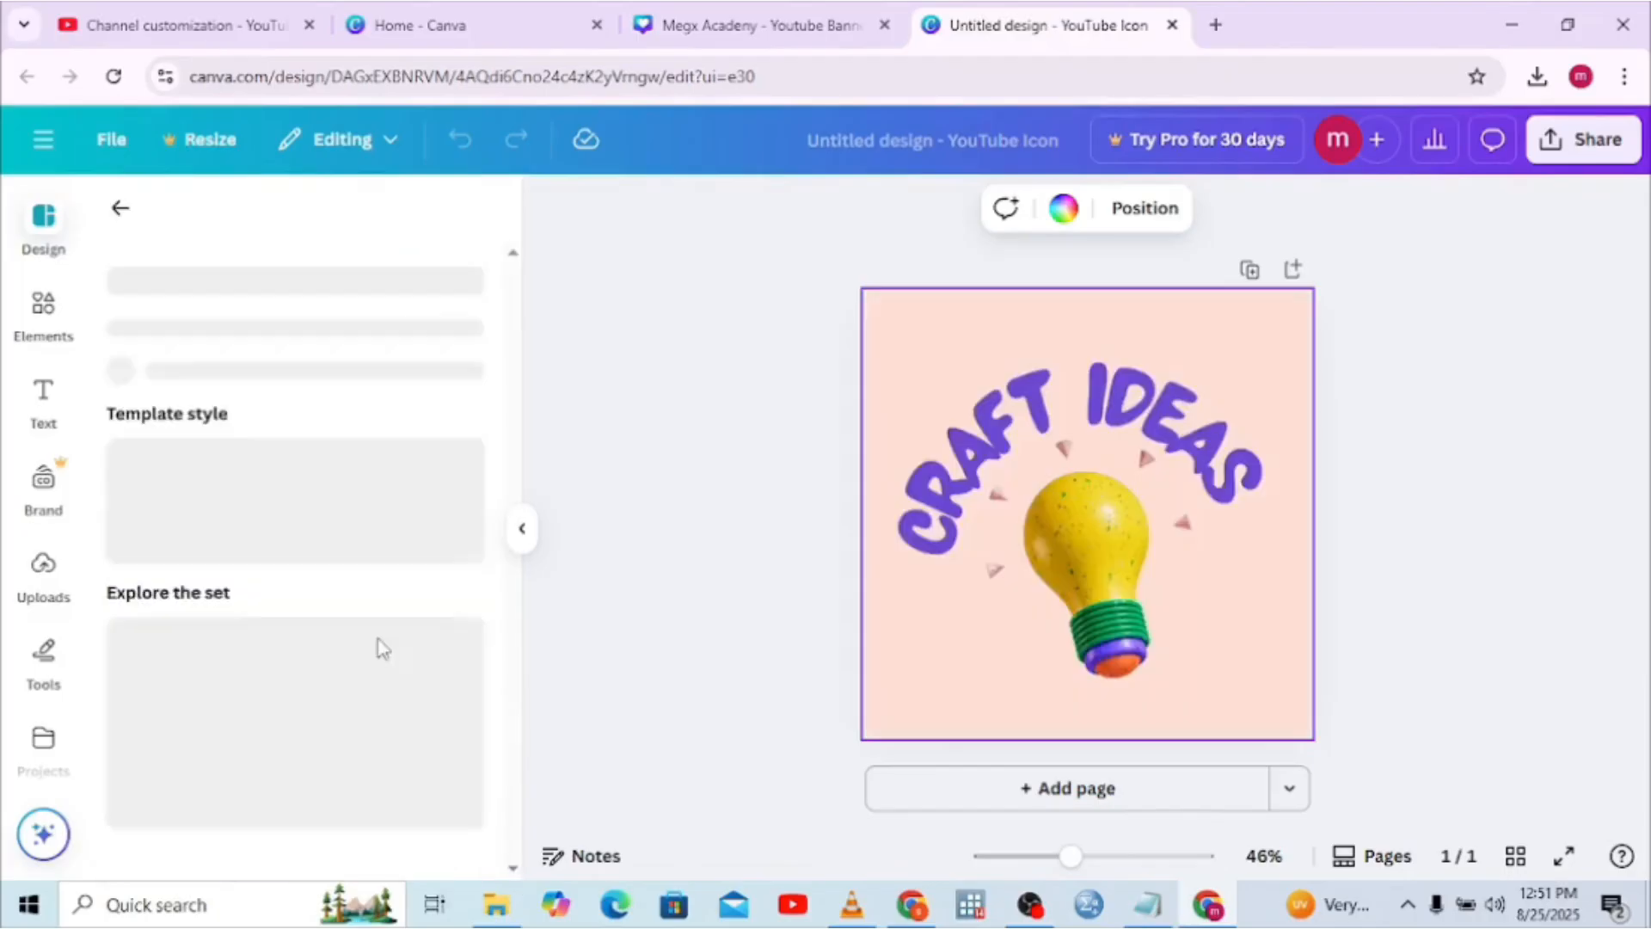
# Delete the light-bulb image, undo it, then nudge the bulb slightly right and down
pyautogui.click(1118, 529)
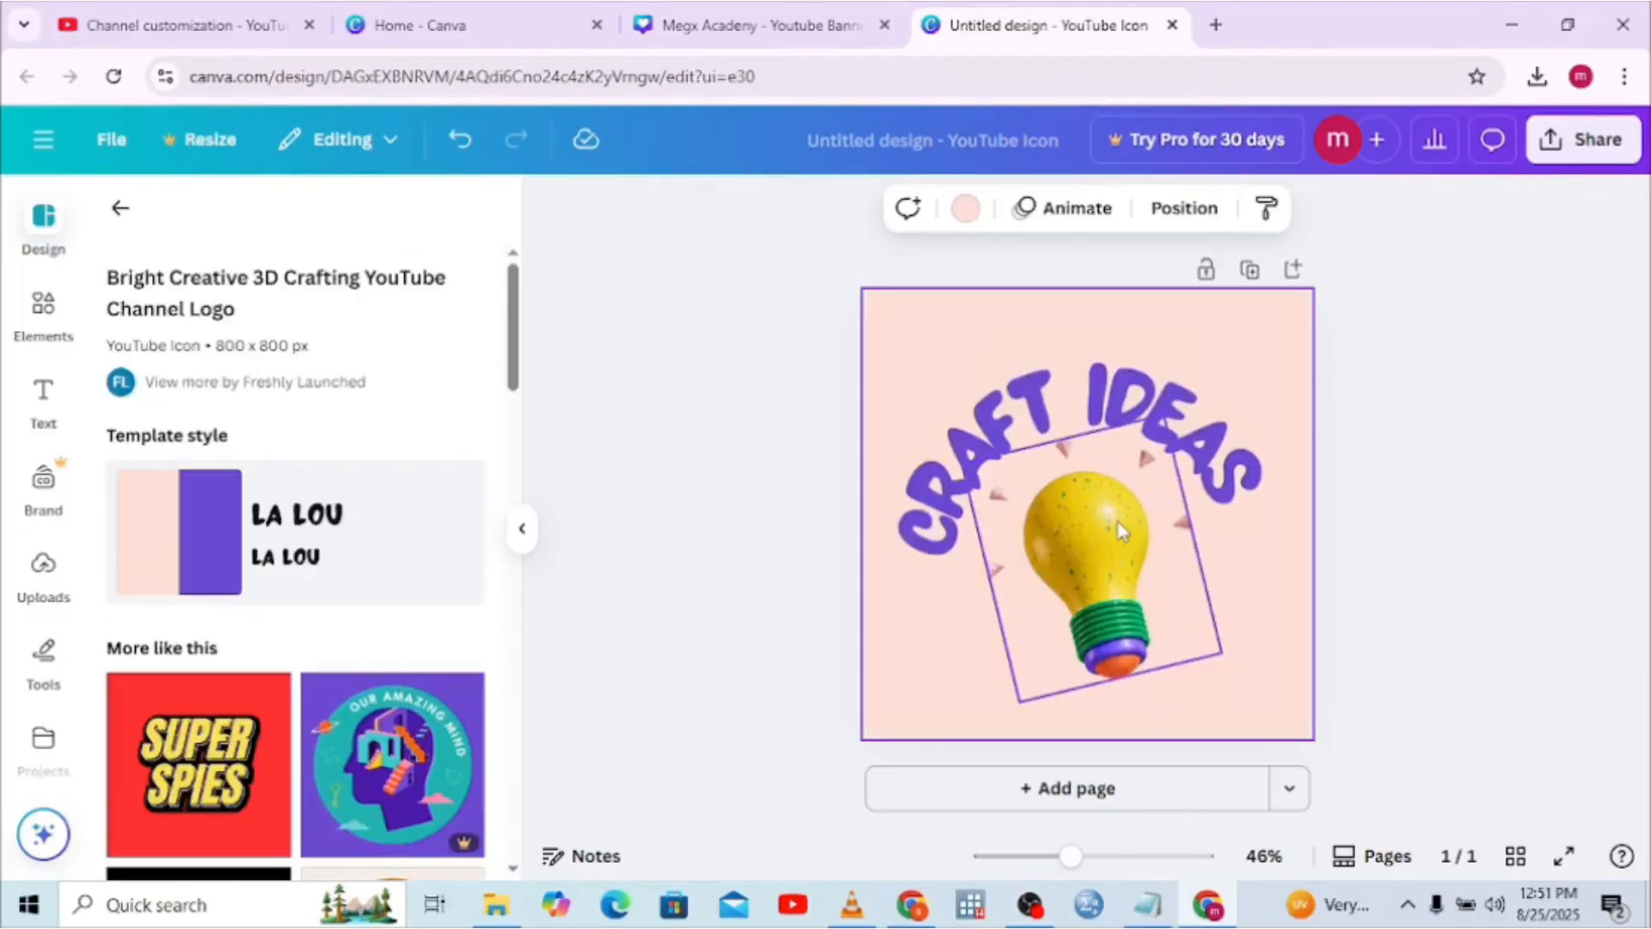
pyautogui.click(1119, 529)
pyautogui.click(1122, 363)
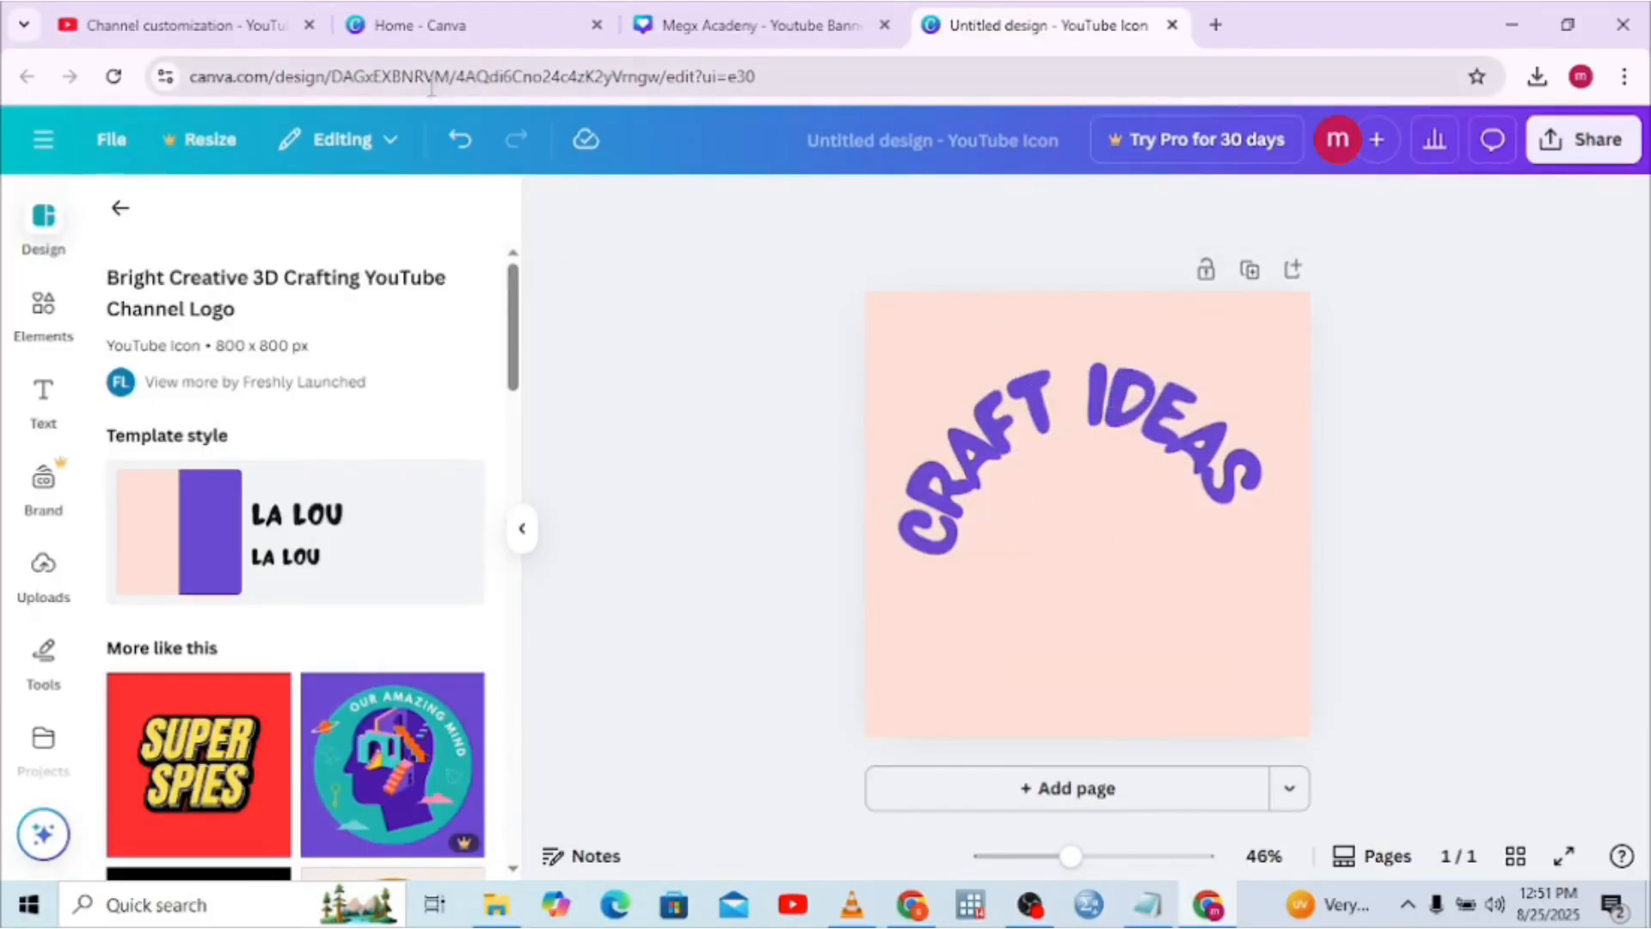
pyautogui.click(458, 139)
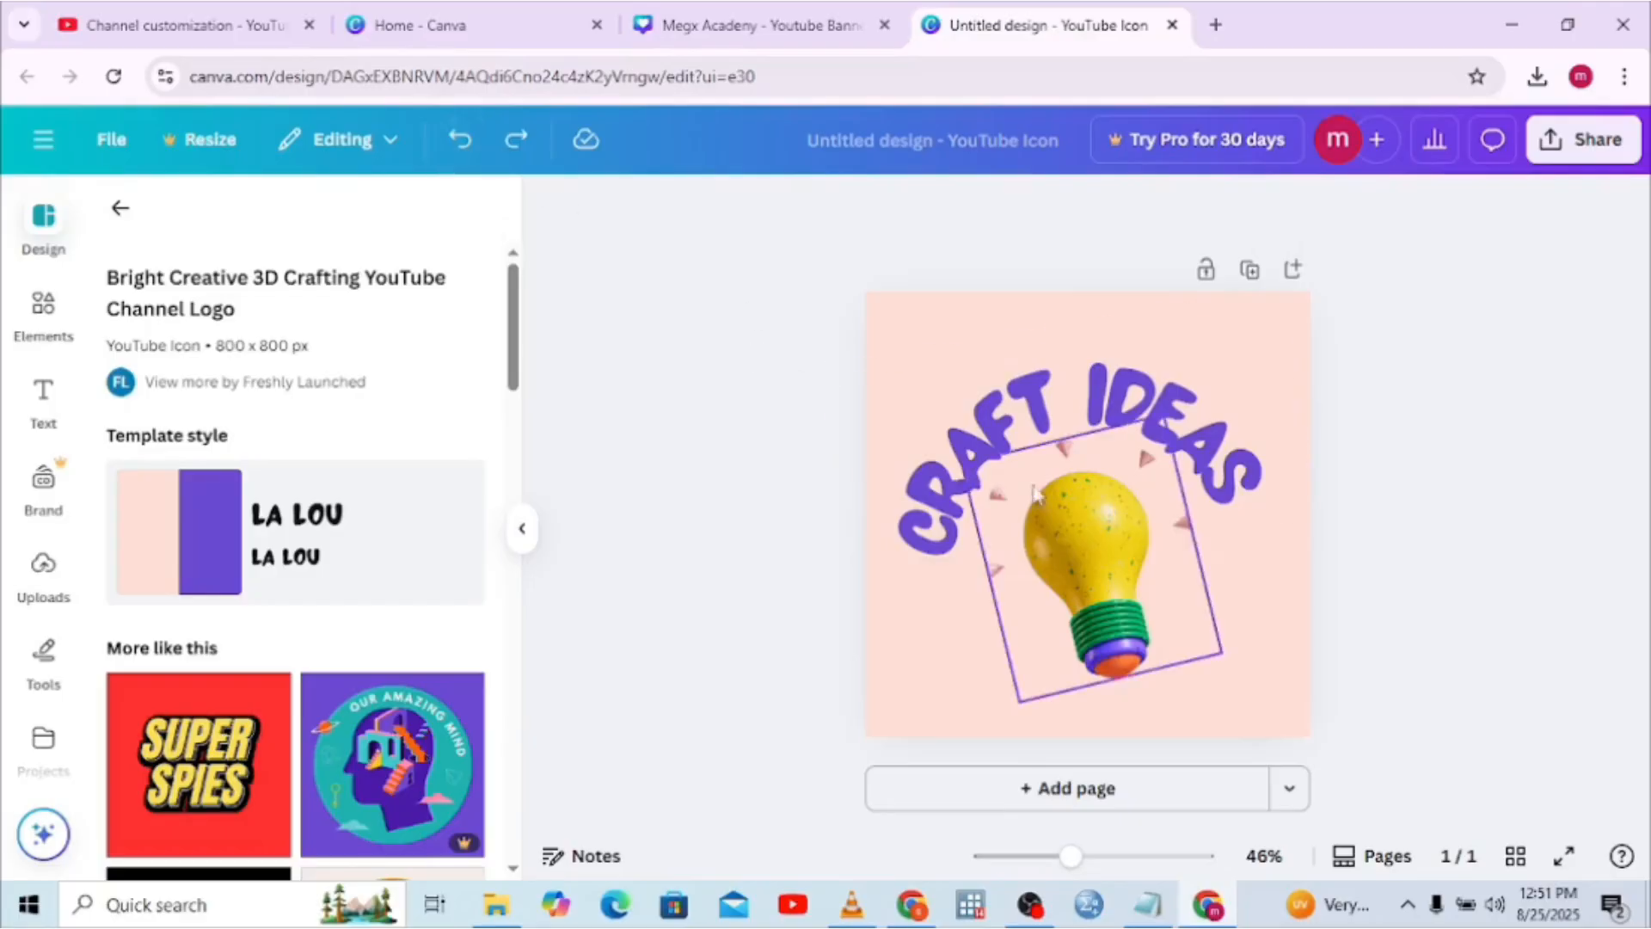
pyautogui.click(1056, 512)
pyautogui.rightClick(1049, 497)
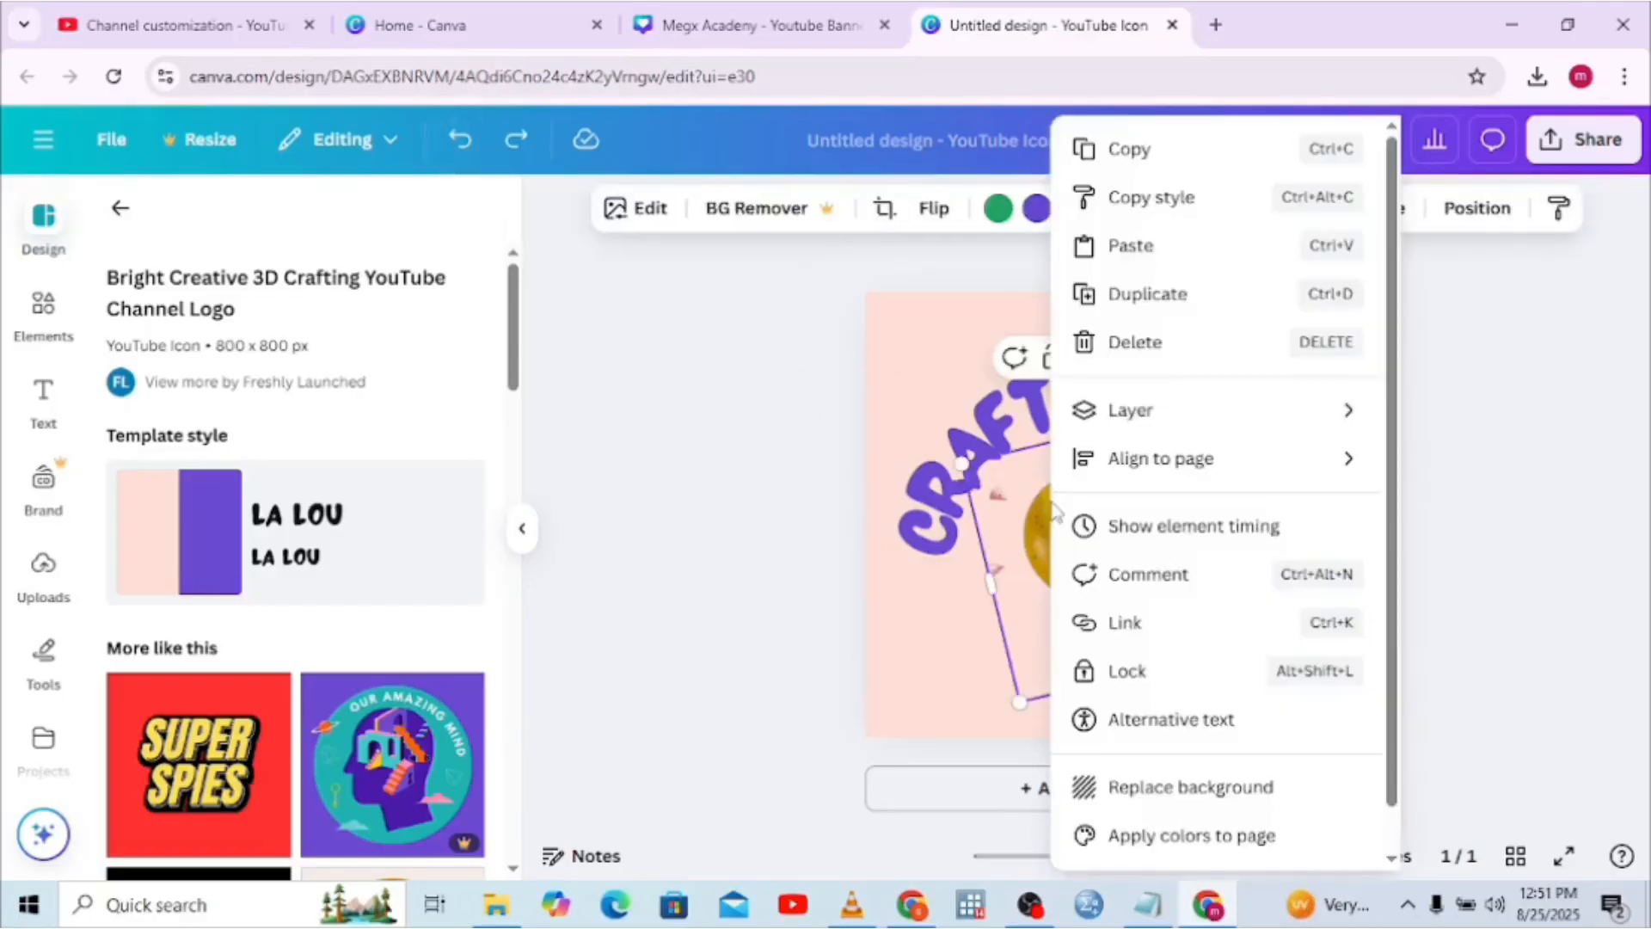
pyautogui.click(1029, 507)
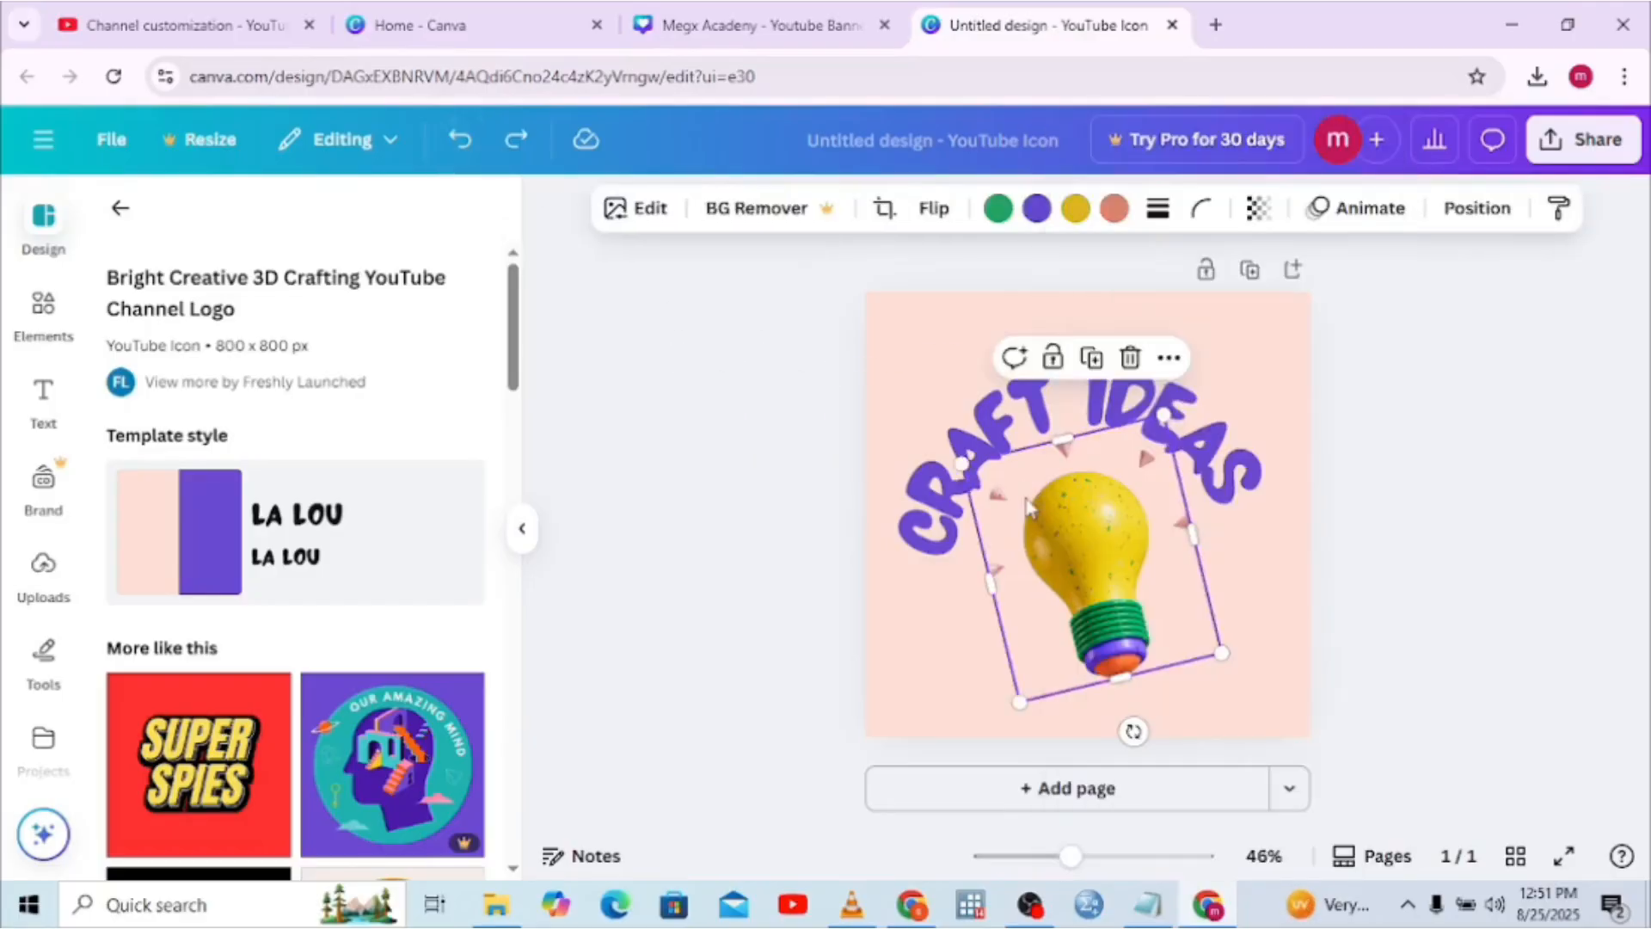
pyautogui.click(1129, 370)
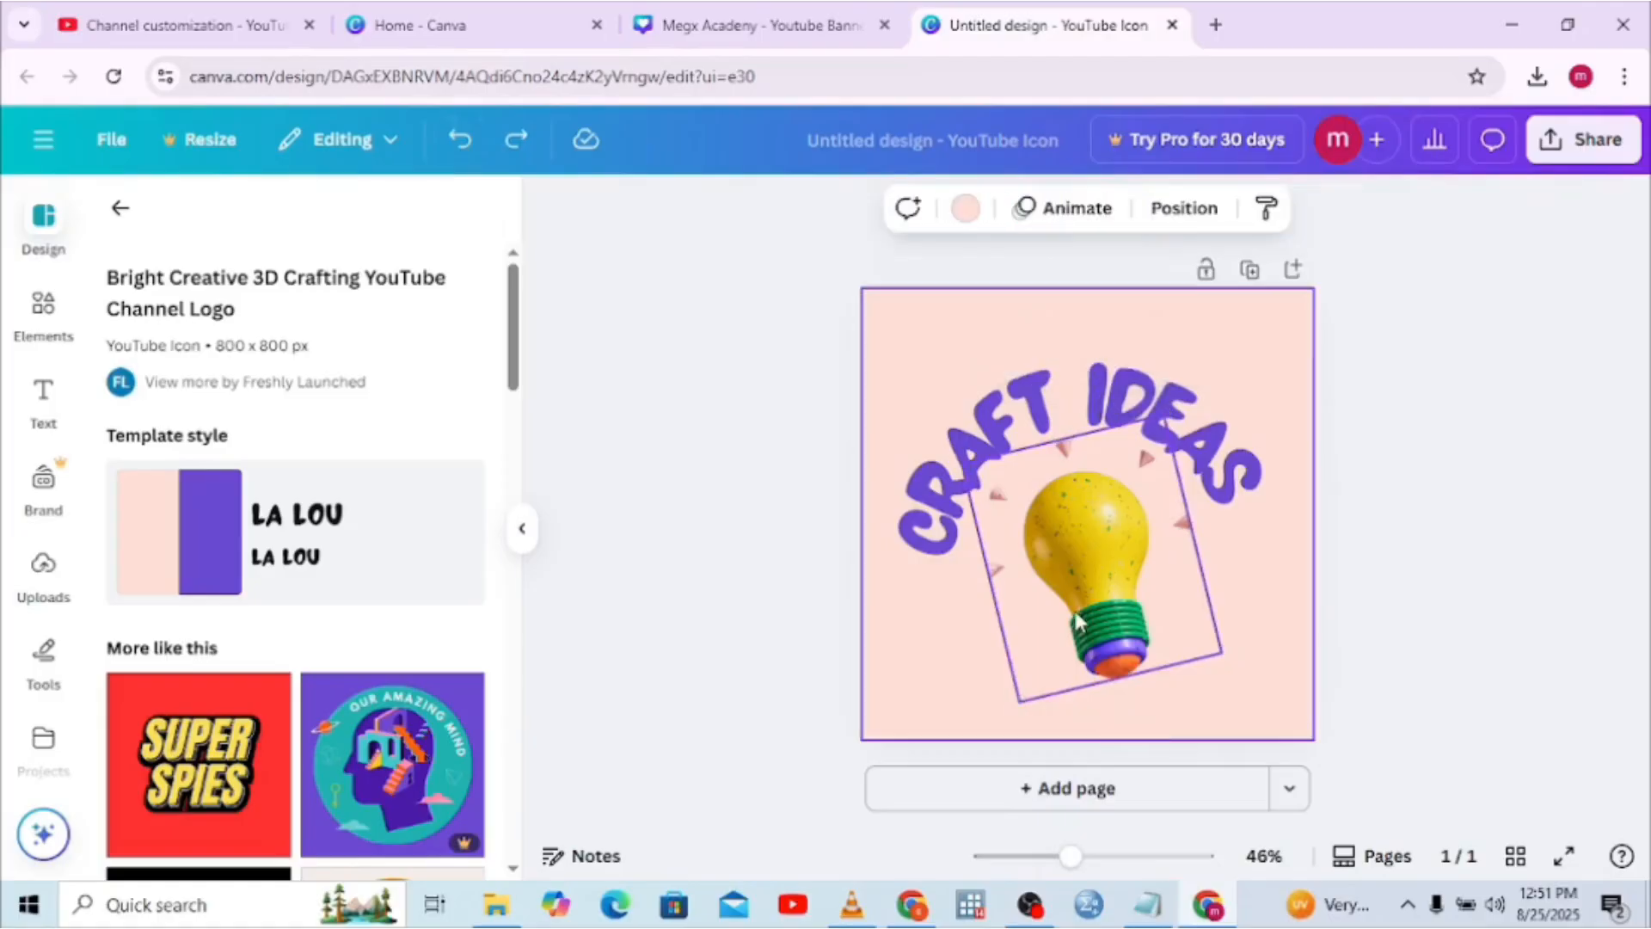
pyautogui.moveTo(1077, 626)
pyautogui.mouseDown()
pyautogui.moveTo(1136, 645)
pyautogui.moveTo(1098, 635)
pyautogui.mouseUp()
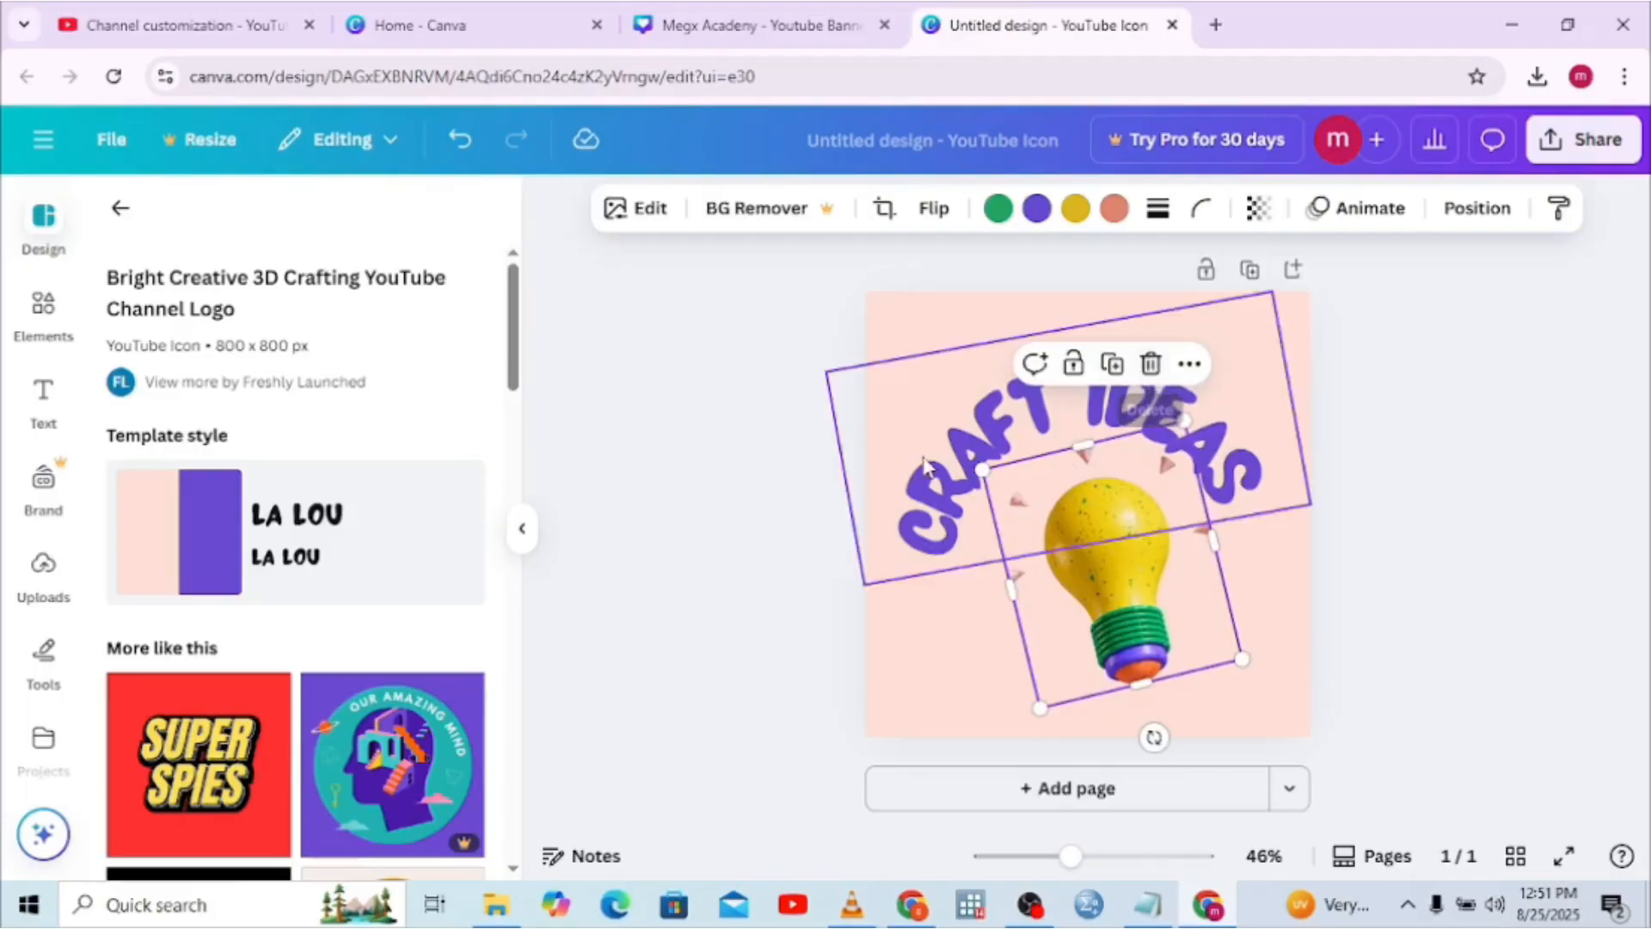
# Switch to the black-and-yellow Studio Shodwe podcast logo template instead
pyautogui.click(513, 869)
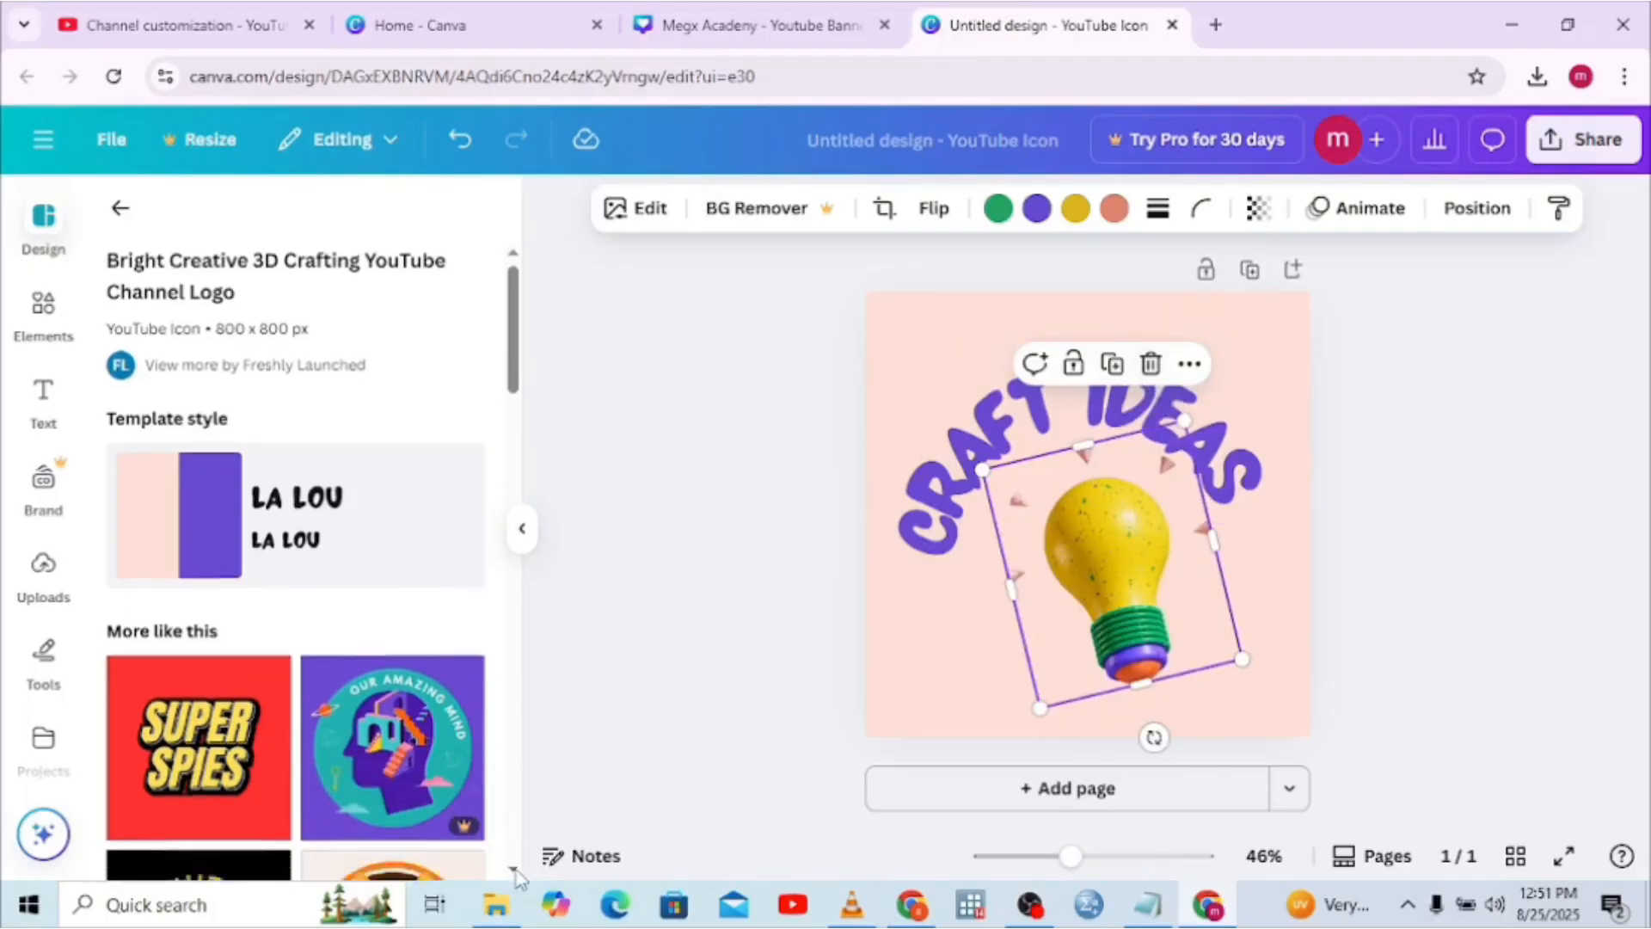
pyautogui.scroll(-6, 516, 875)
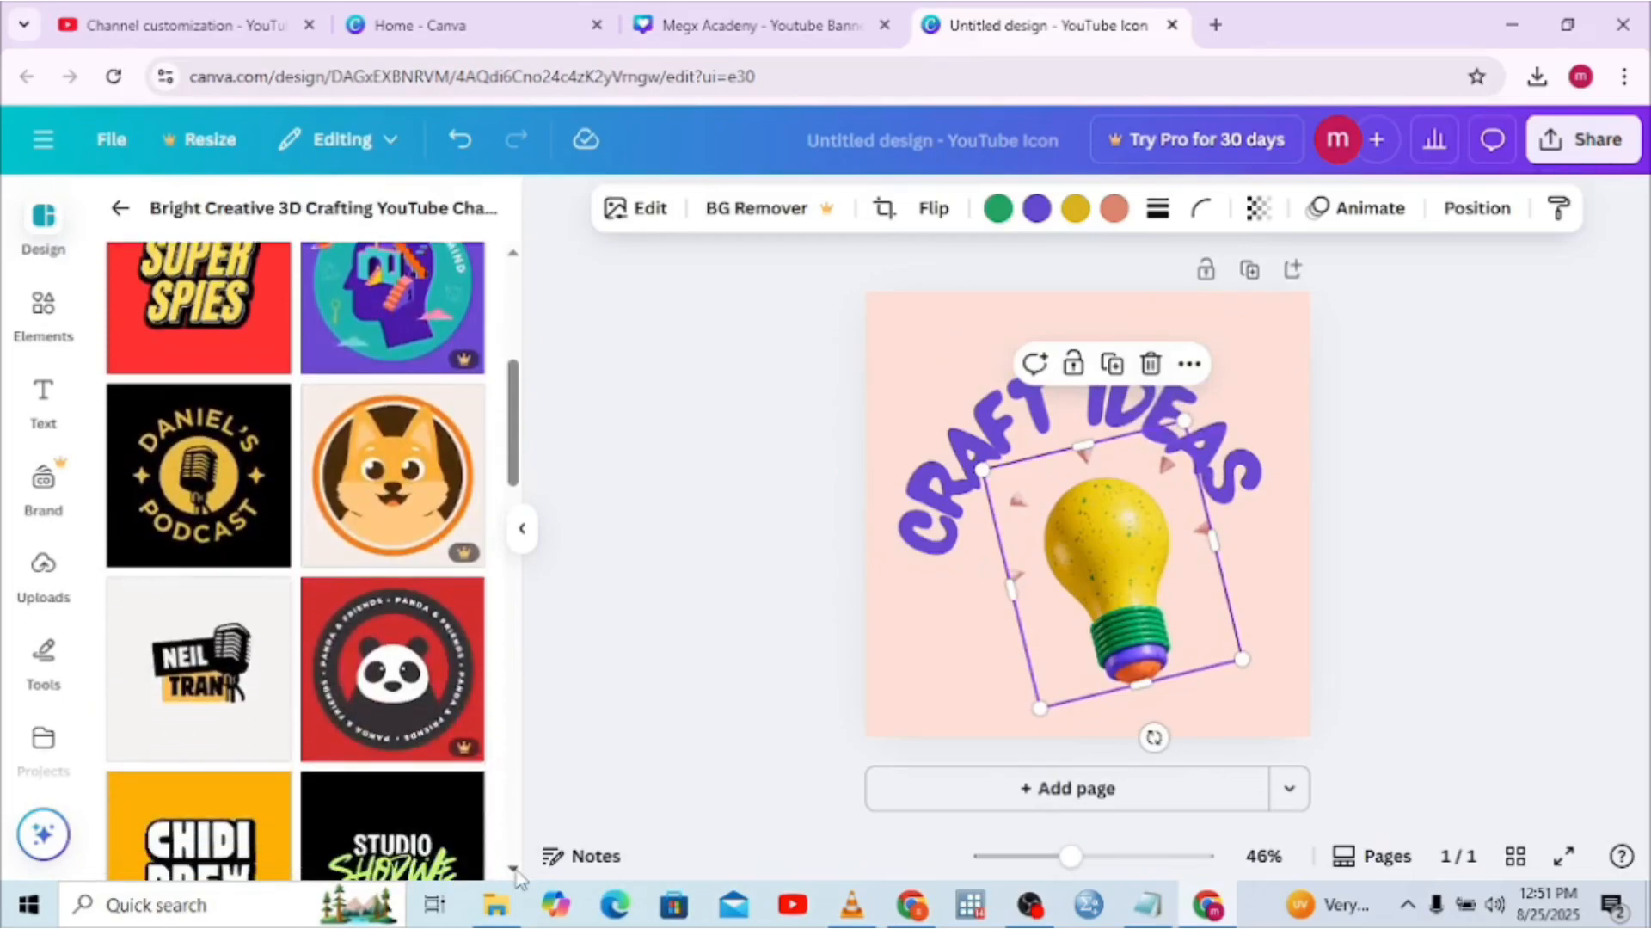
pyautogui.scroll(-5, 516, 875)
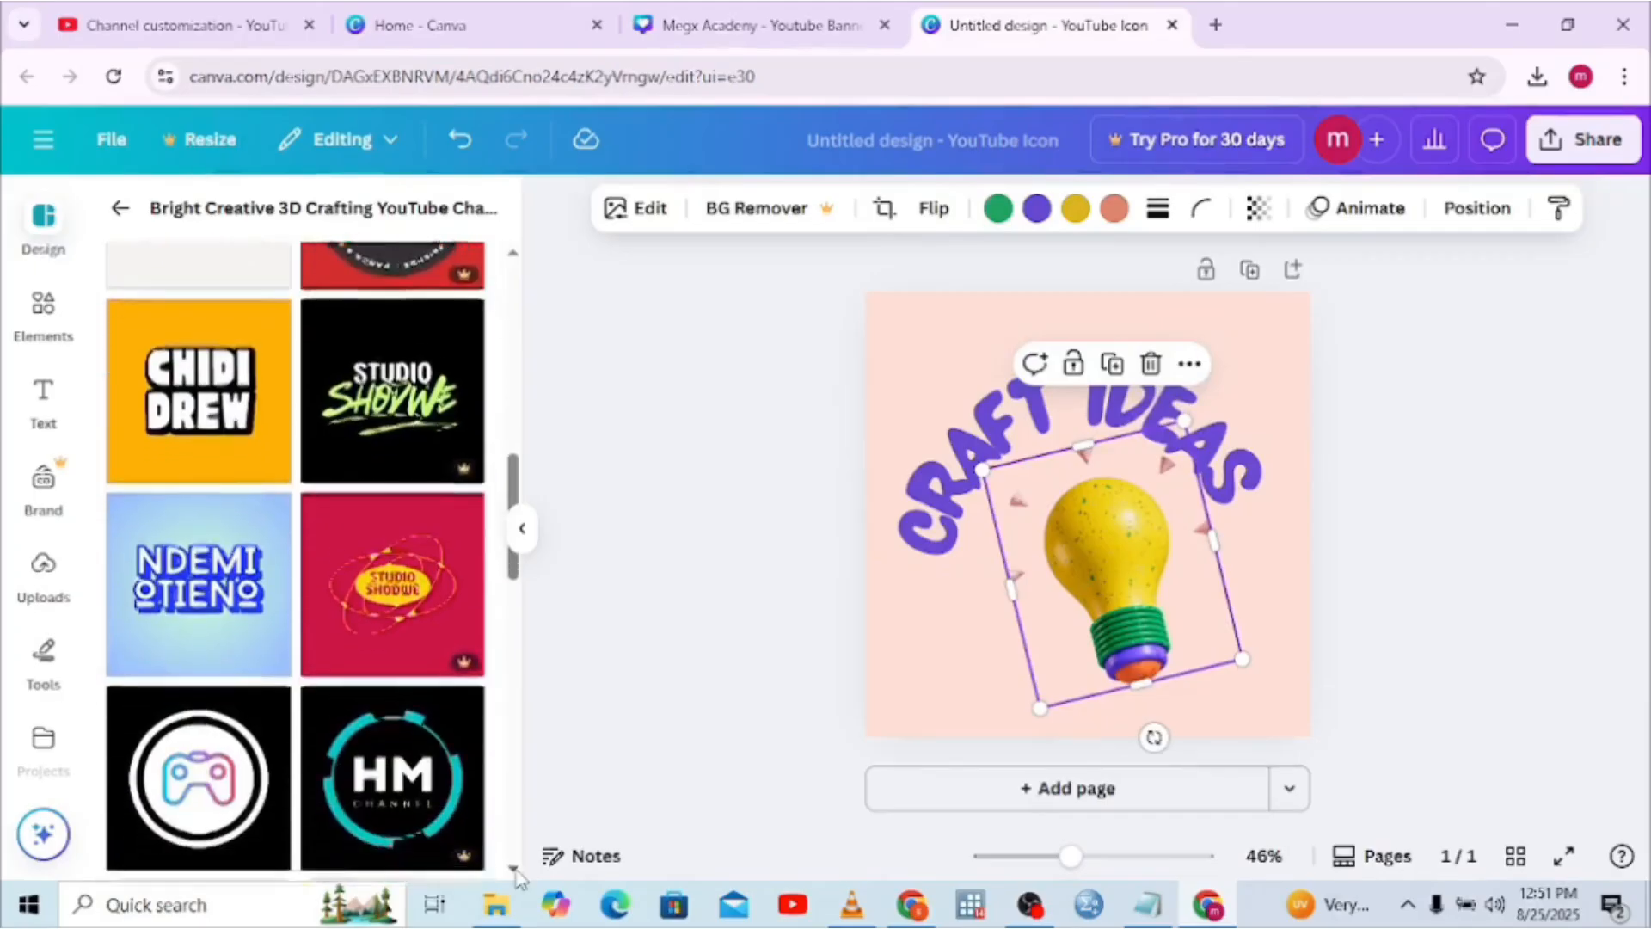
pyautogui.scroll(-2, 516, 875)
pyautogui.scroll(-4, 516, 875)
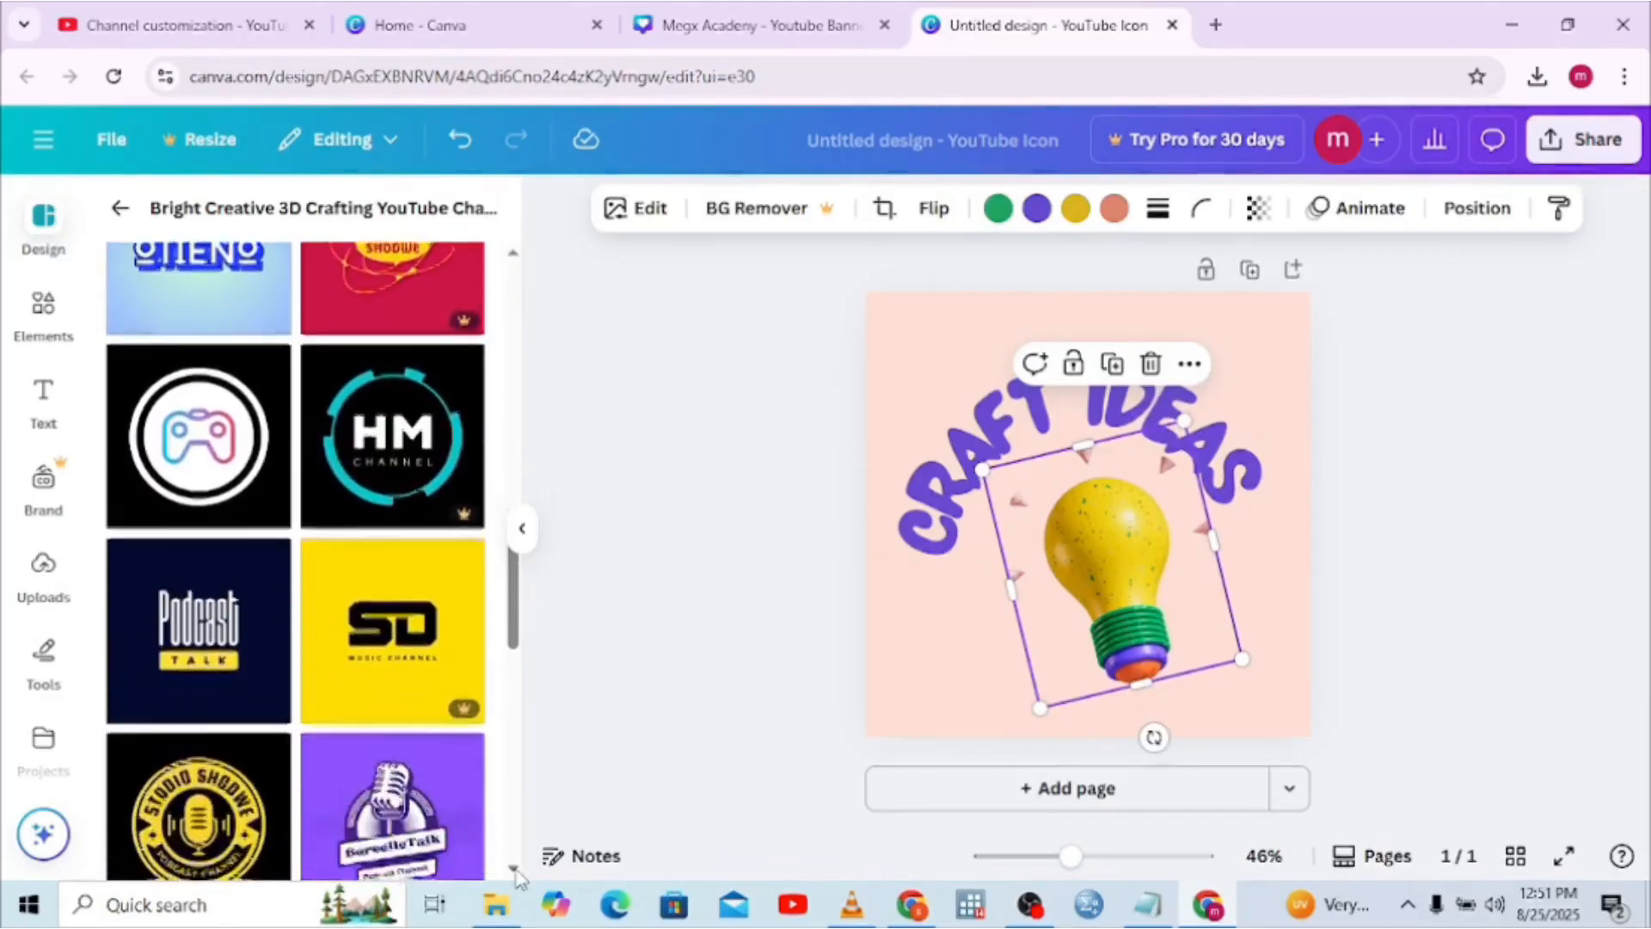
pyautogui.click(145, 643)
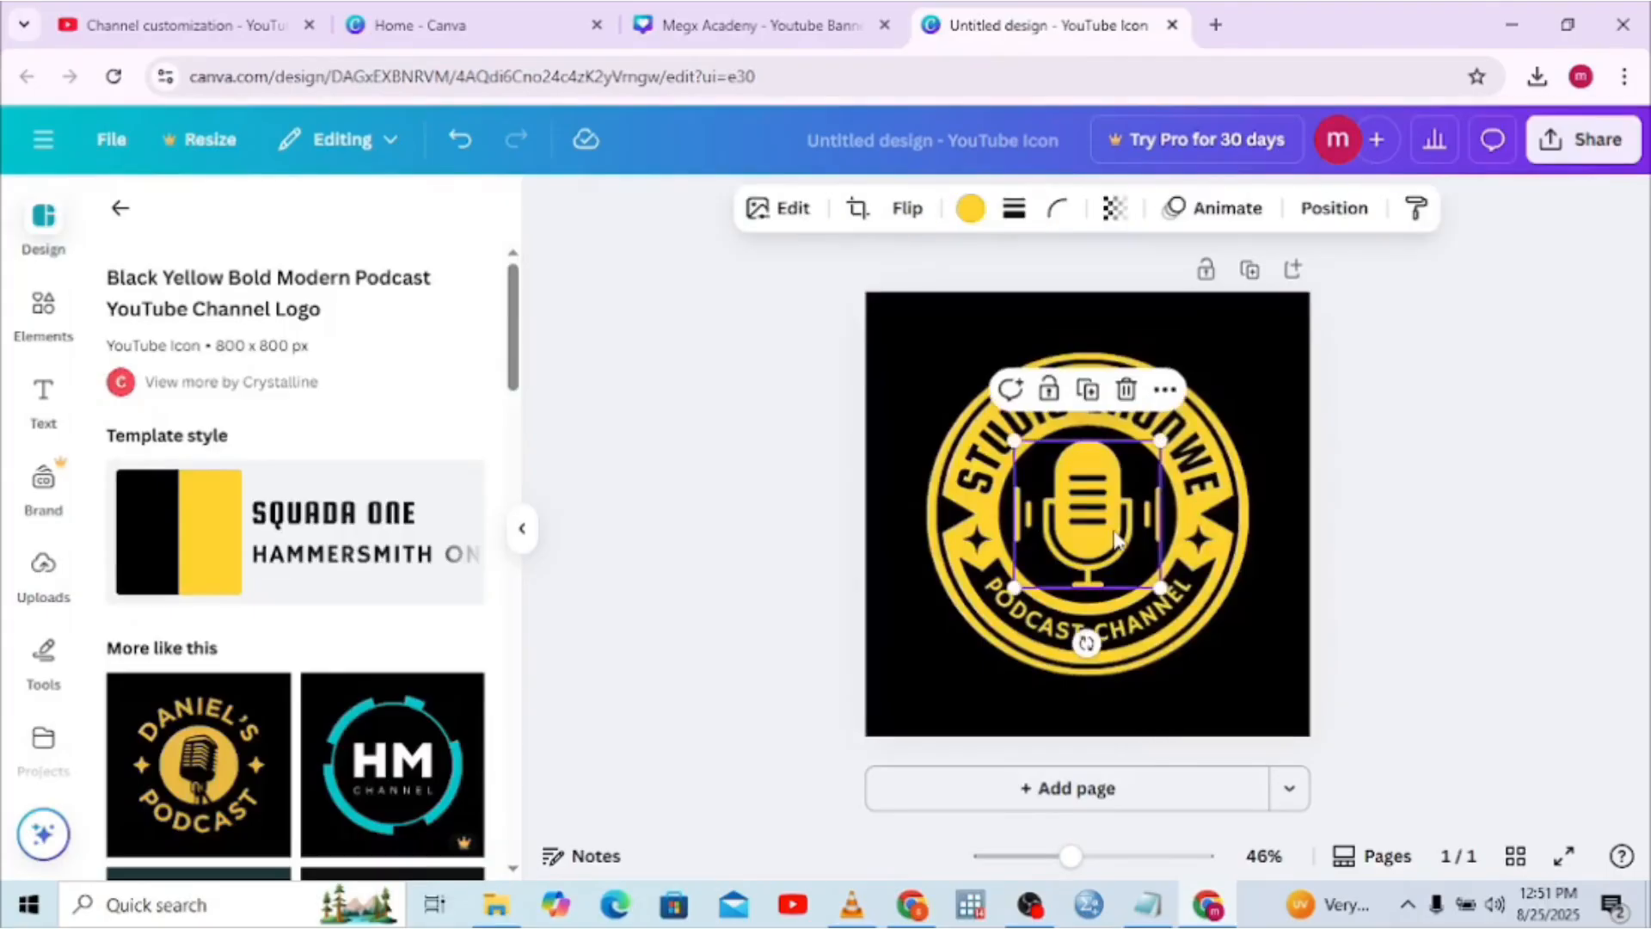
# Remove the microphone from the badge and drag the moon picture from Downloads into its centre
pyautogui.click(1127, 391)
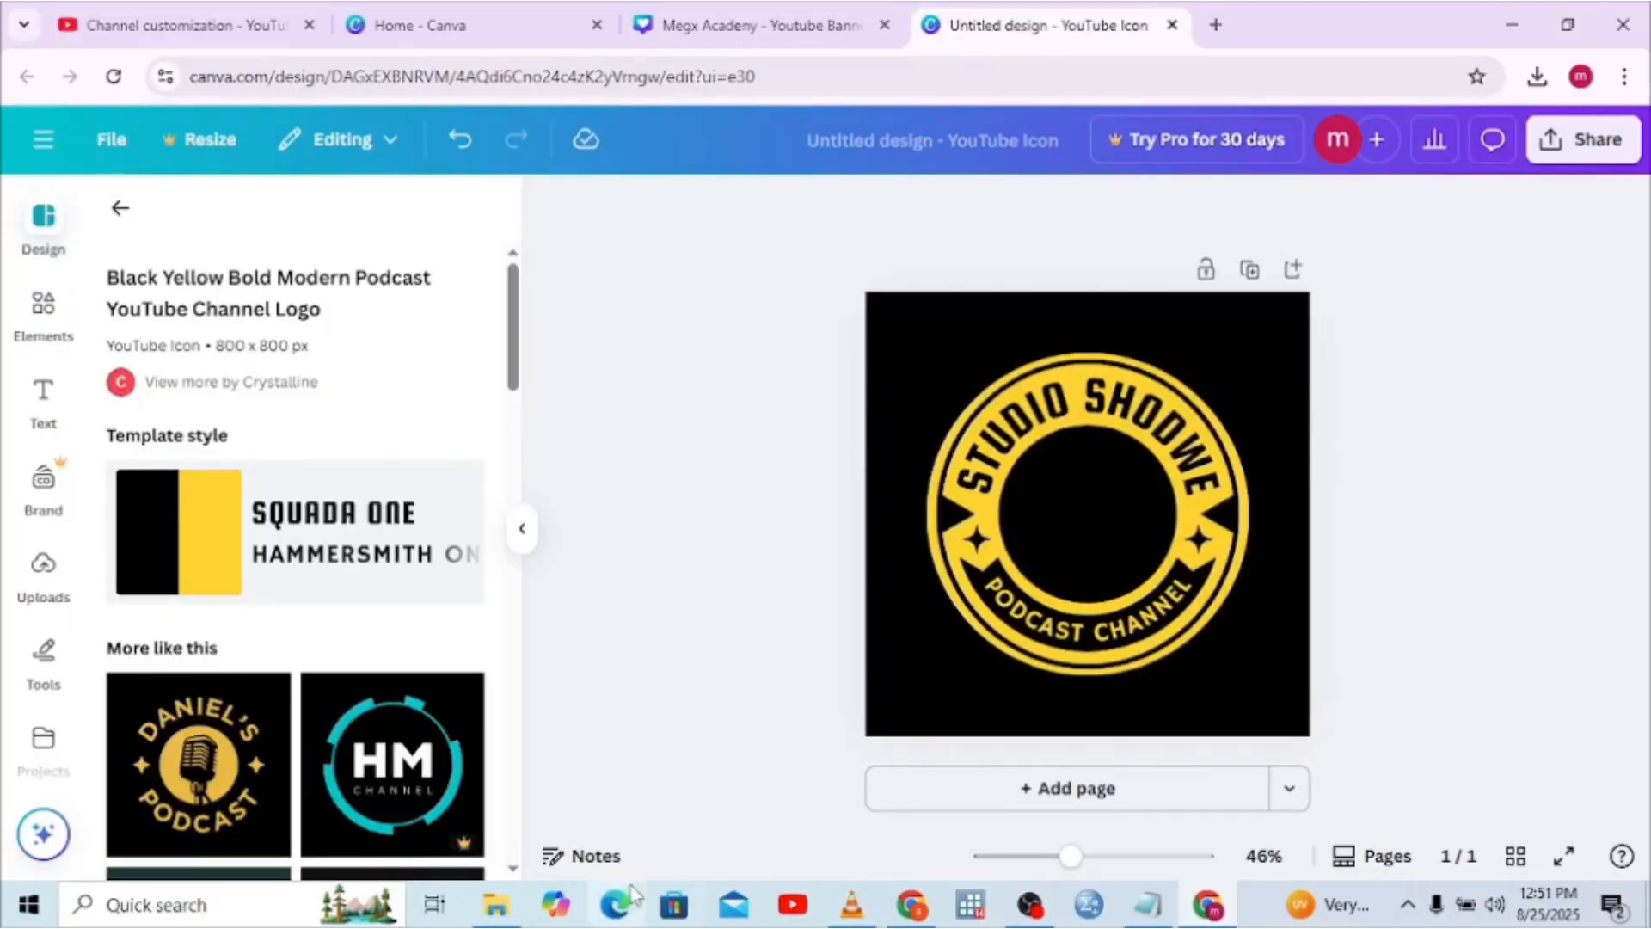
pyautogui.click(498, 908)
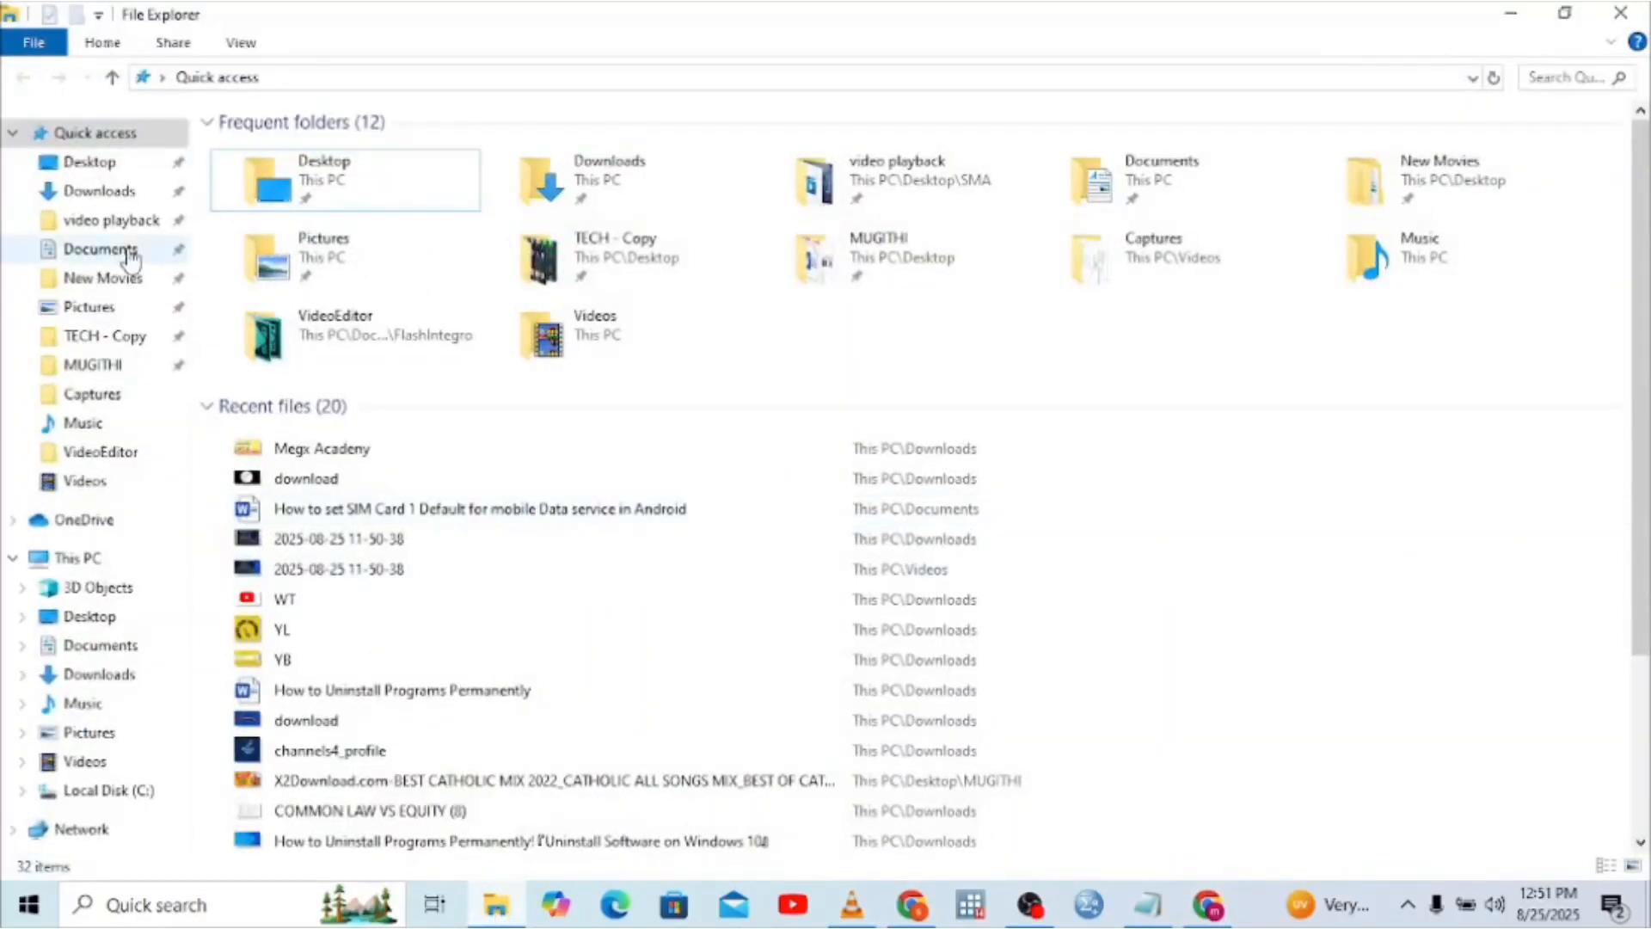
pyautogui.click(90, 190)
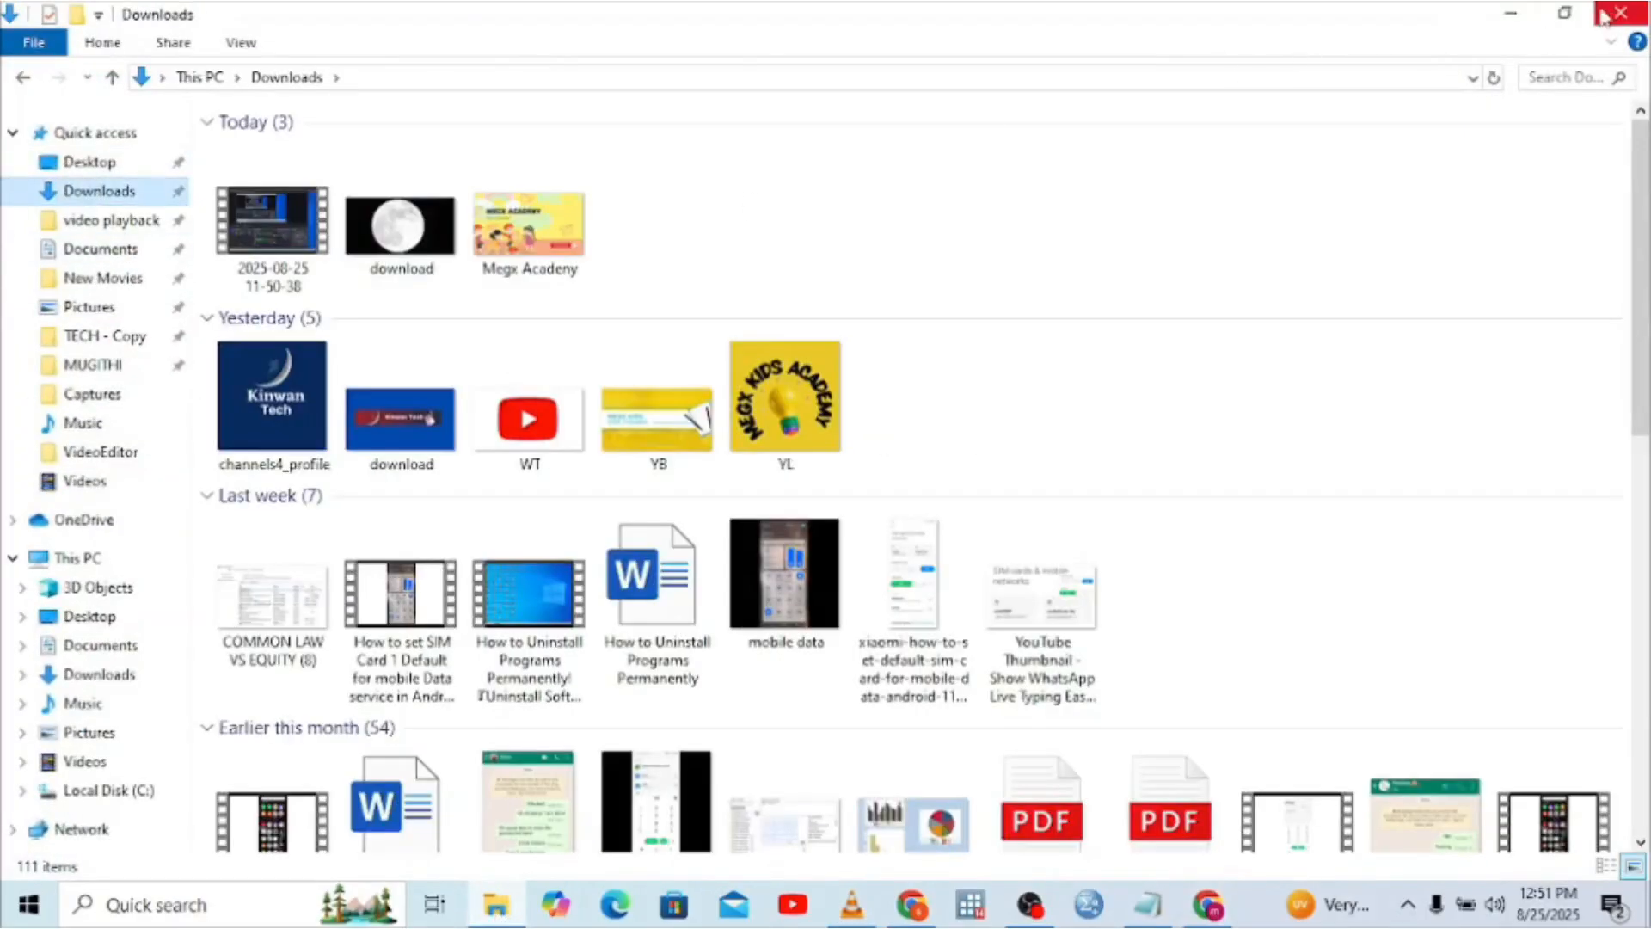
pyautogui.click(1565, 13)
pyautogui.moveTo(148, 427); pyautogui.dragTo(1106, 528)
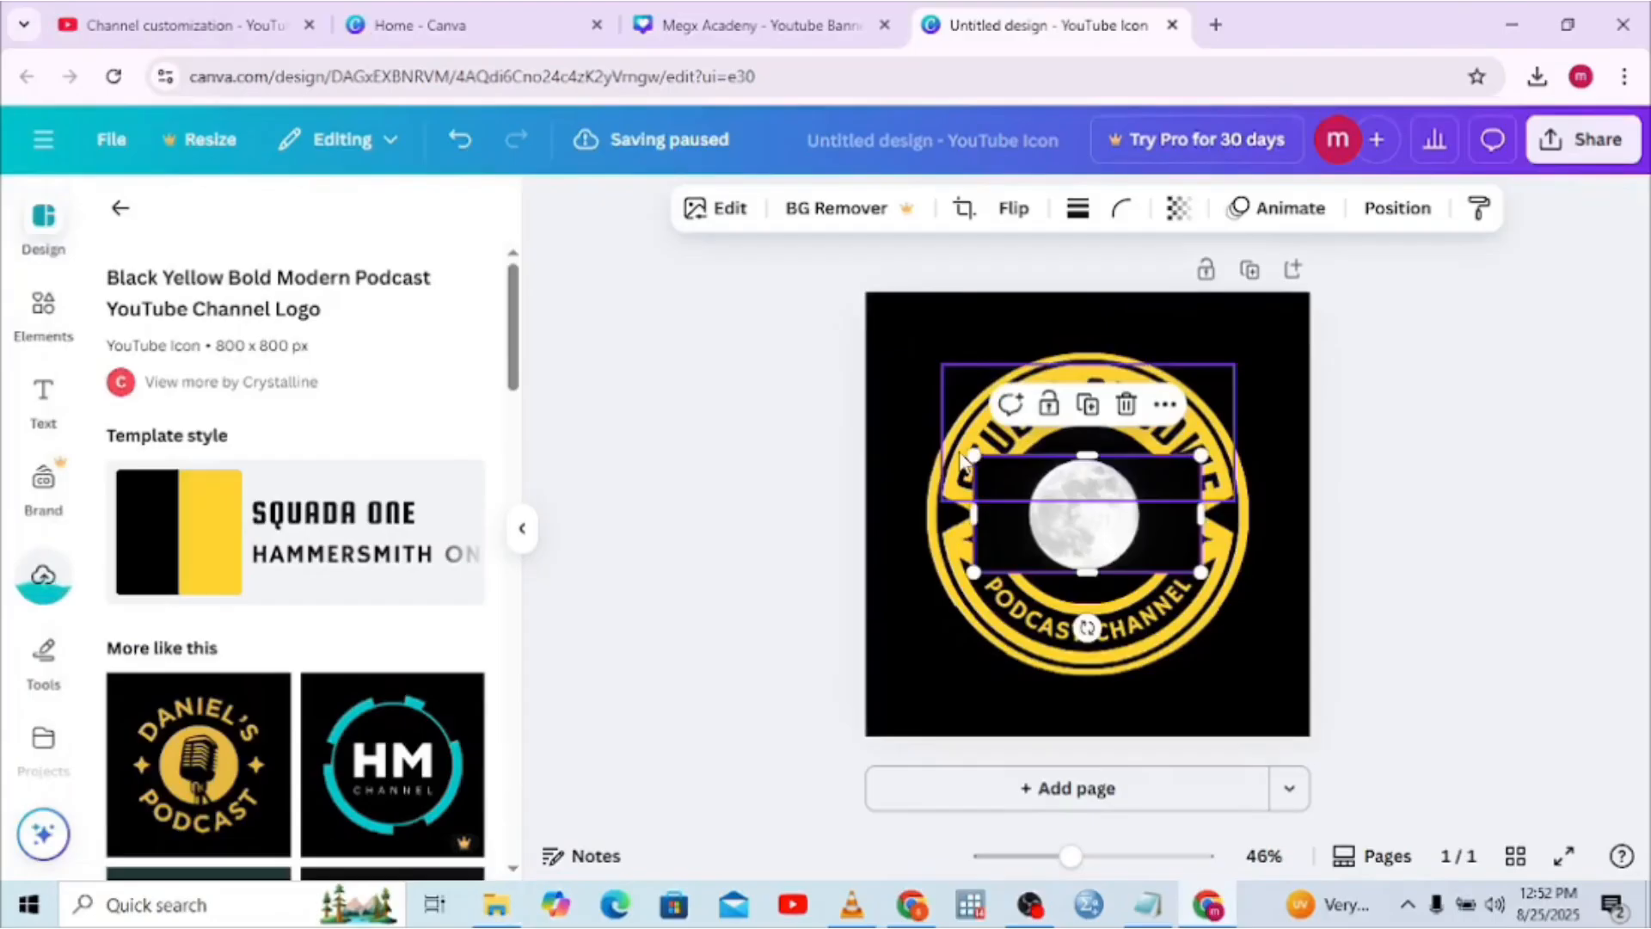
# Crop the moon photo's left and right sides so it fits inside the badge ring
pyautogui.click(980, 512)
pyautogui.click(989, 520)
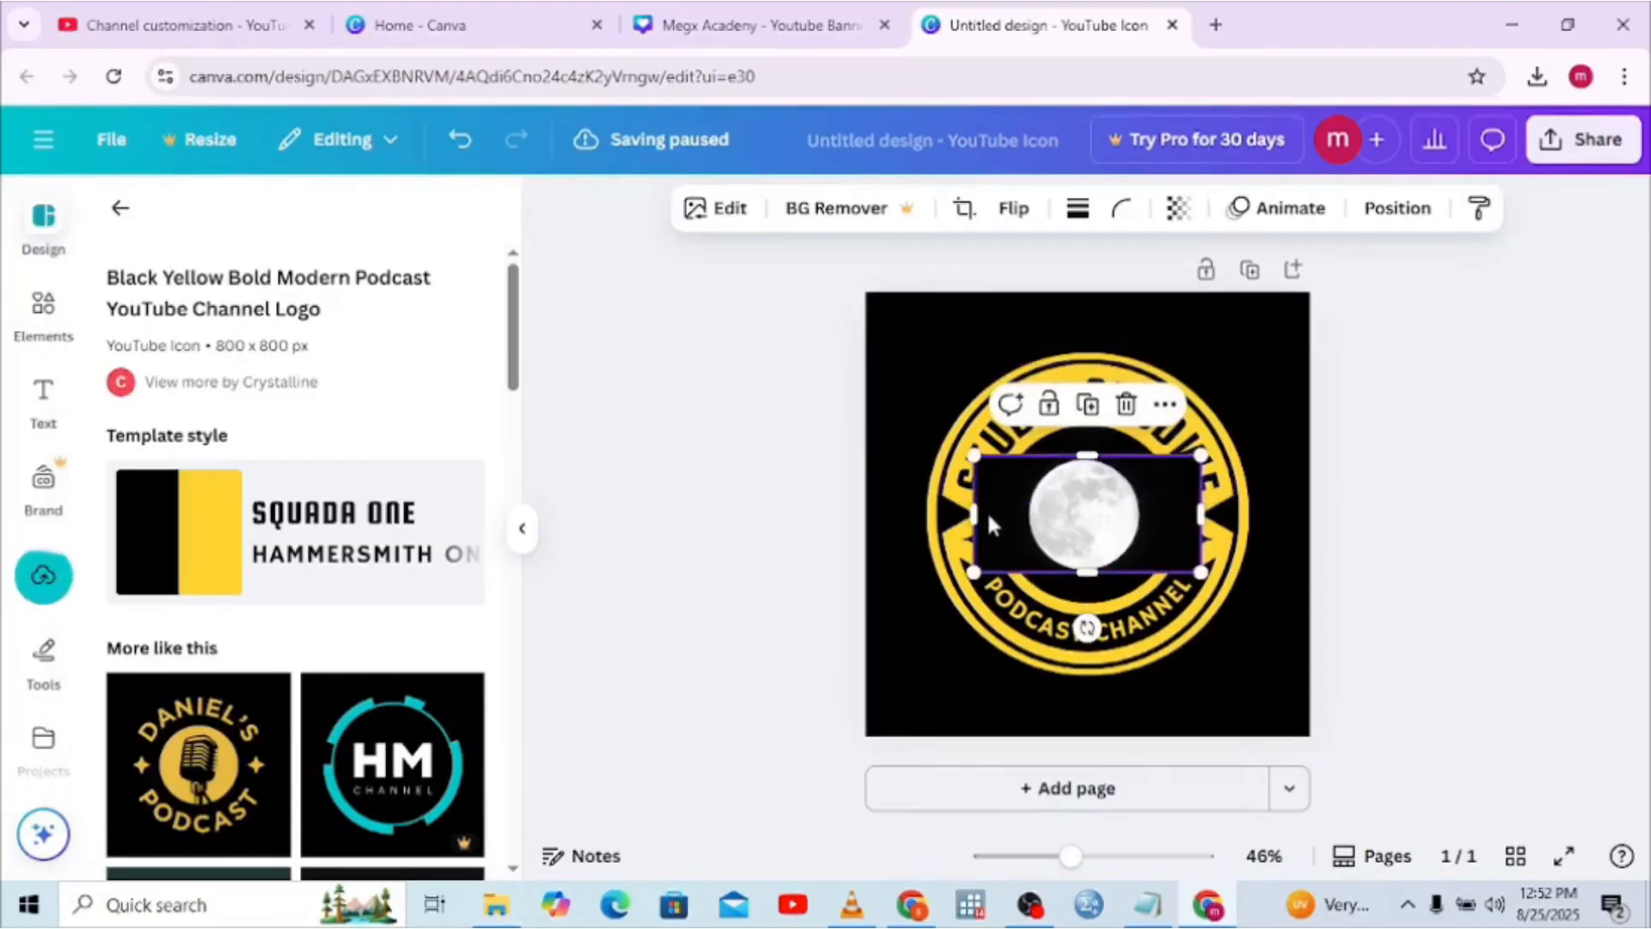
pyautogui.moveTo(977, 514); pyautogui.dragTo(1012, 514)
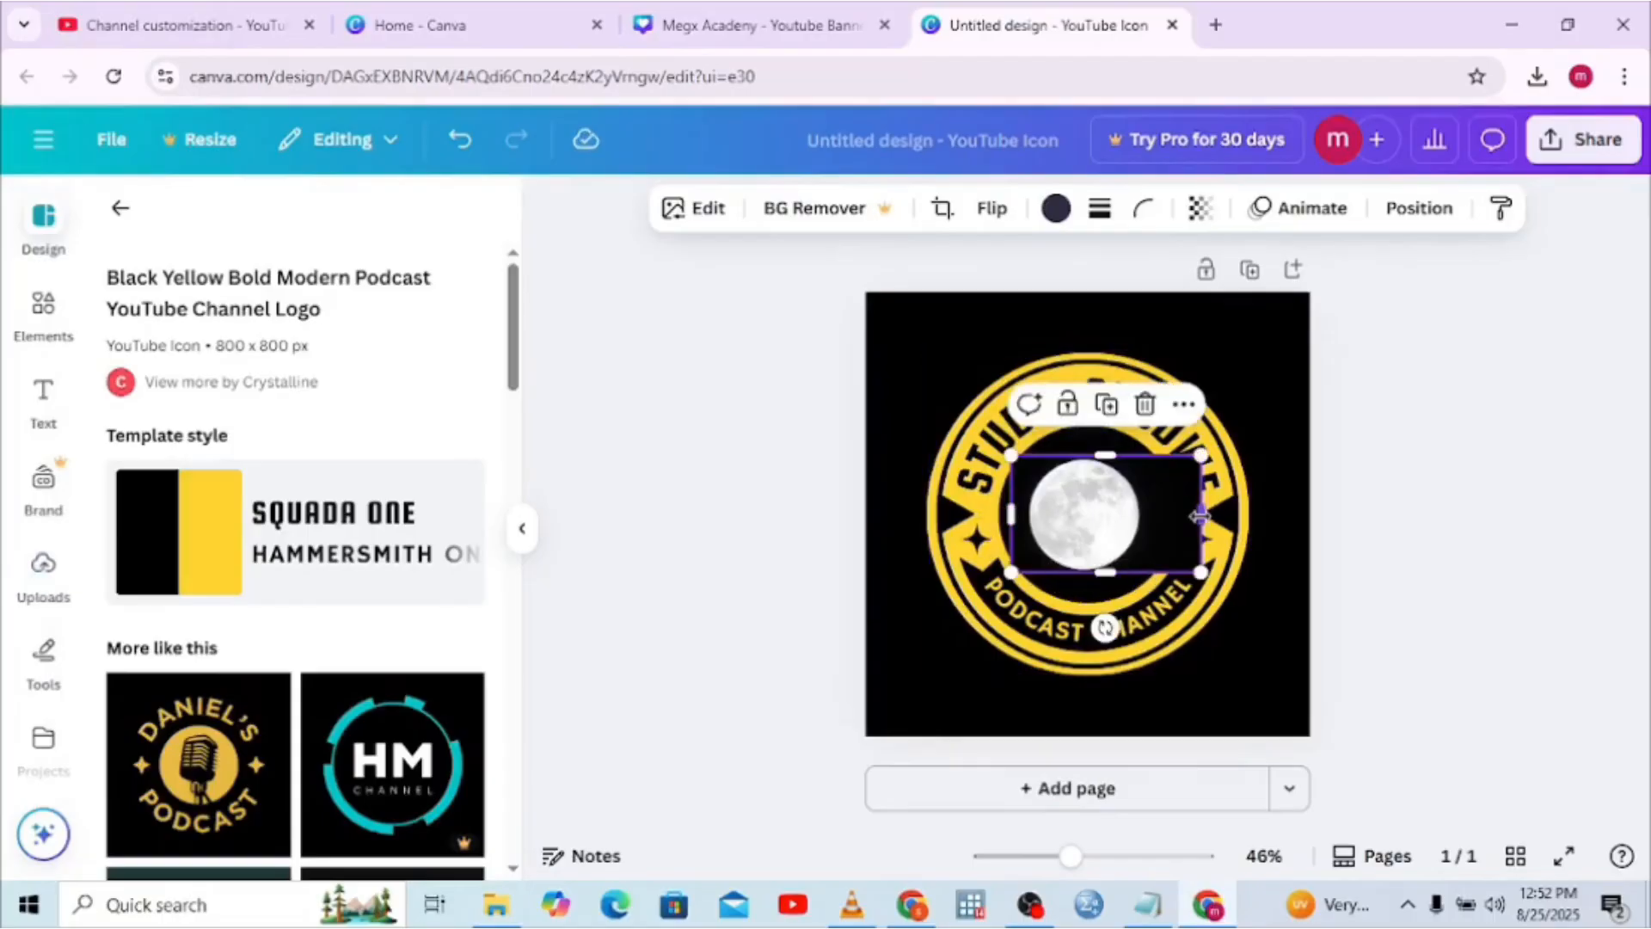
pyautogui.moveTo(1190, 516); pyautogui.dragTo(1150, 516)
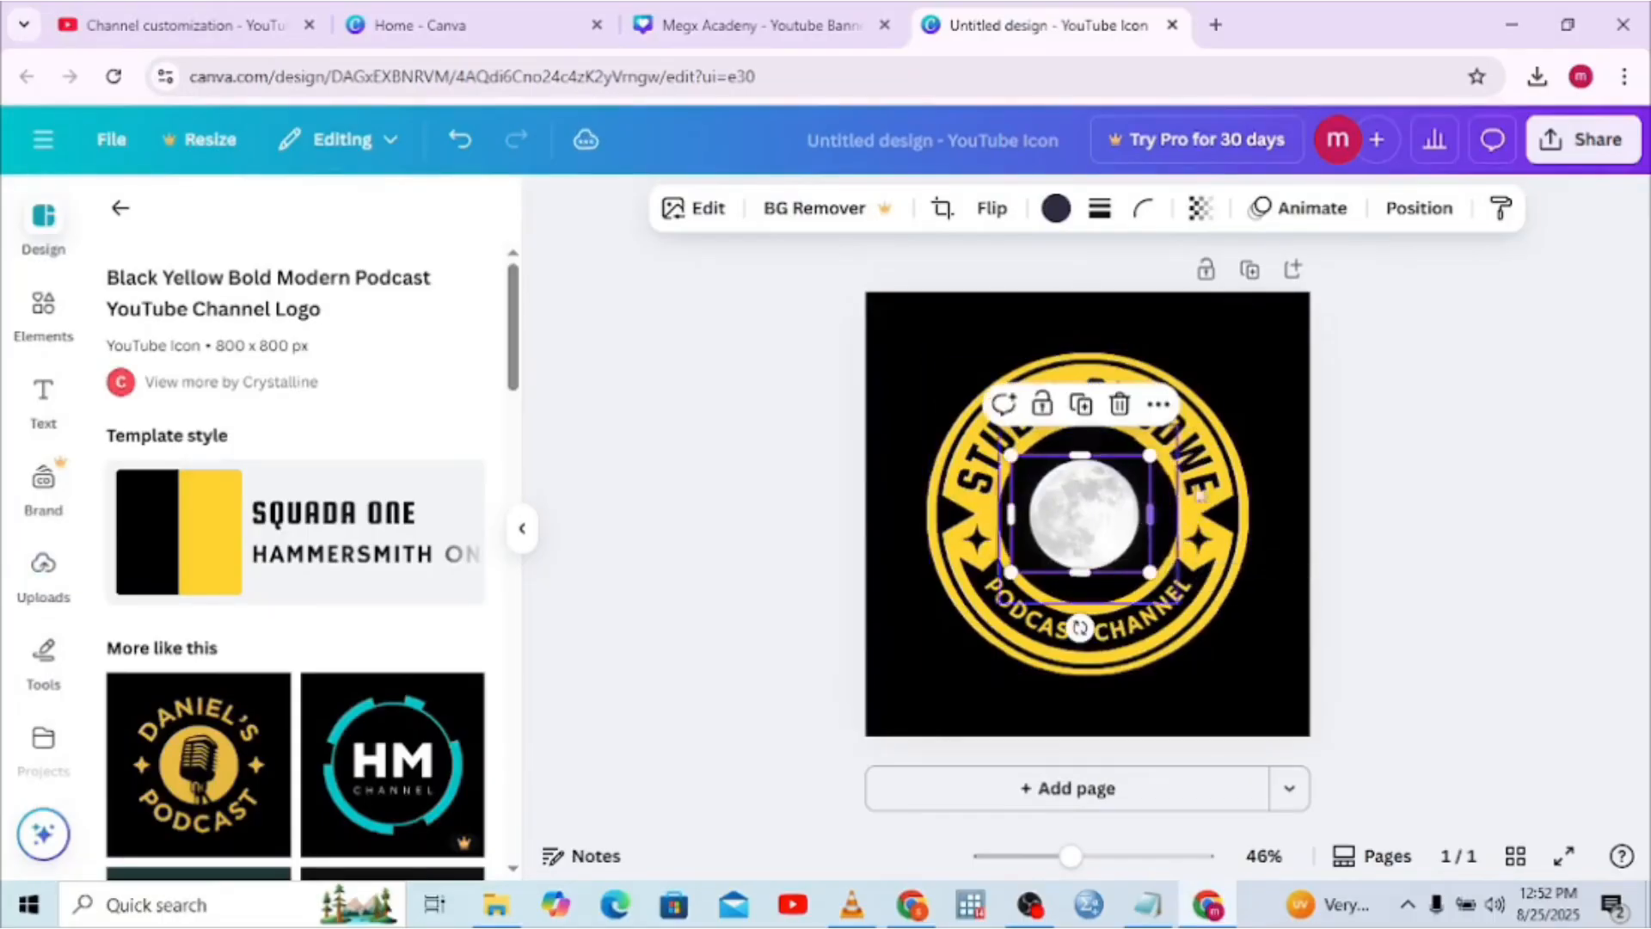
pyautogui.click(1228, 476)
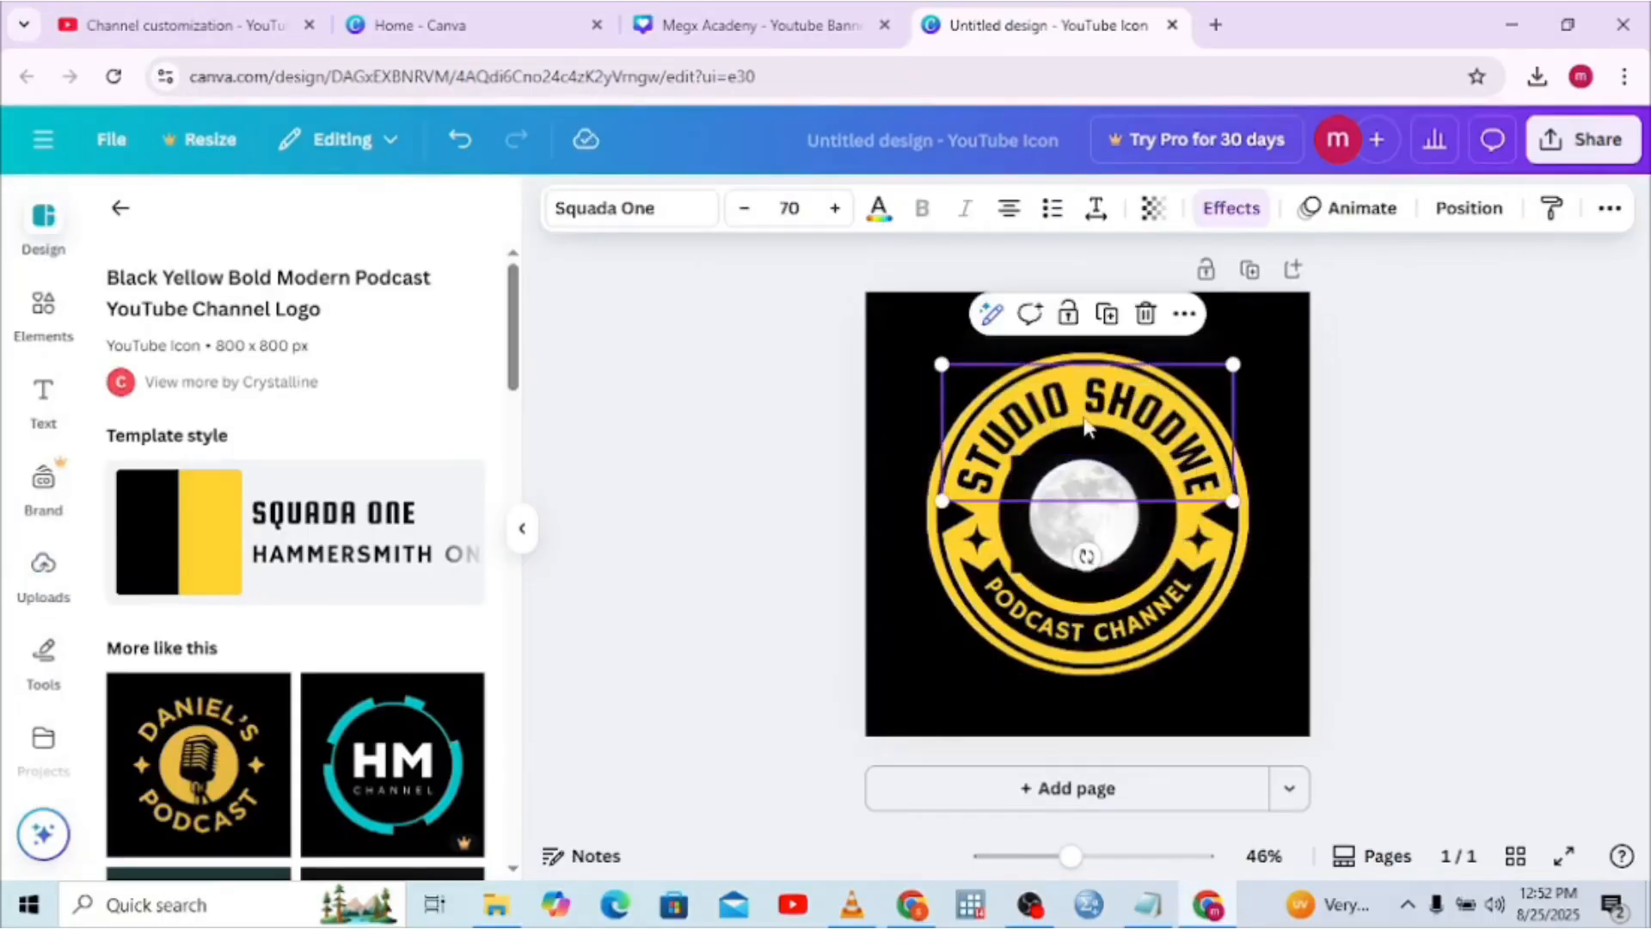
# Retype the curved top title STUDIO SHODWE as MEGX ACADEMY
pyautogui.doubleClick(1085, 425)
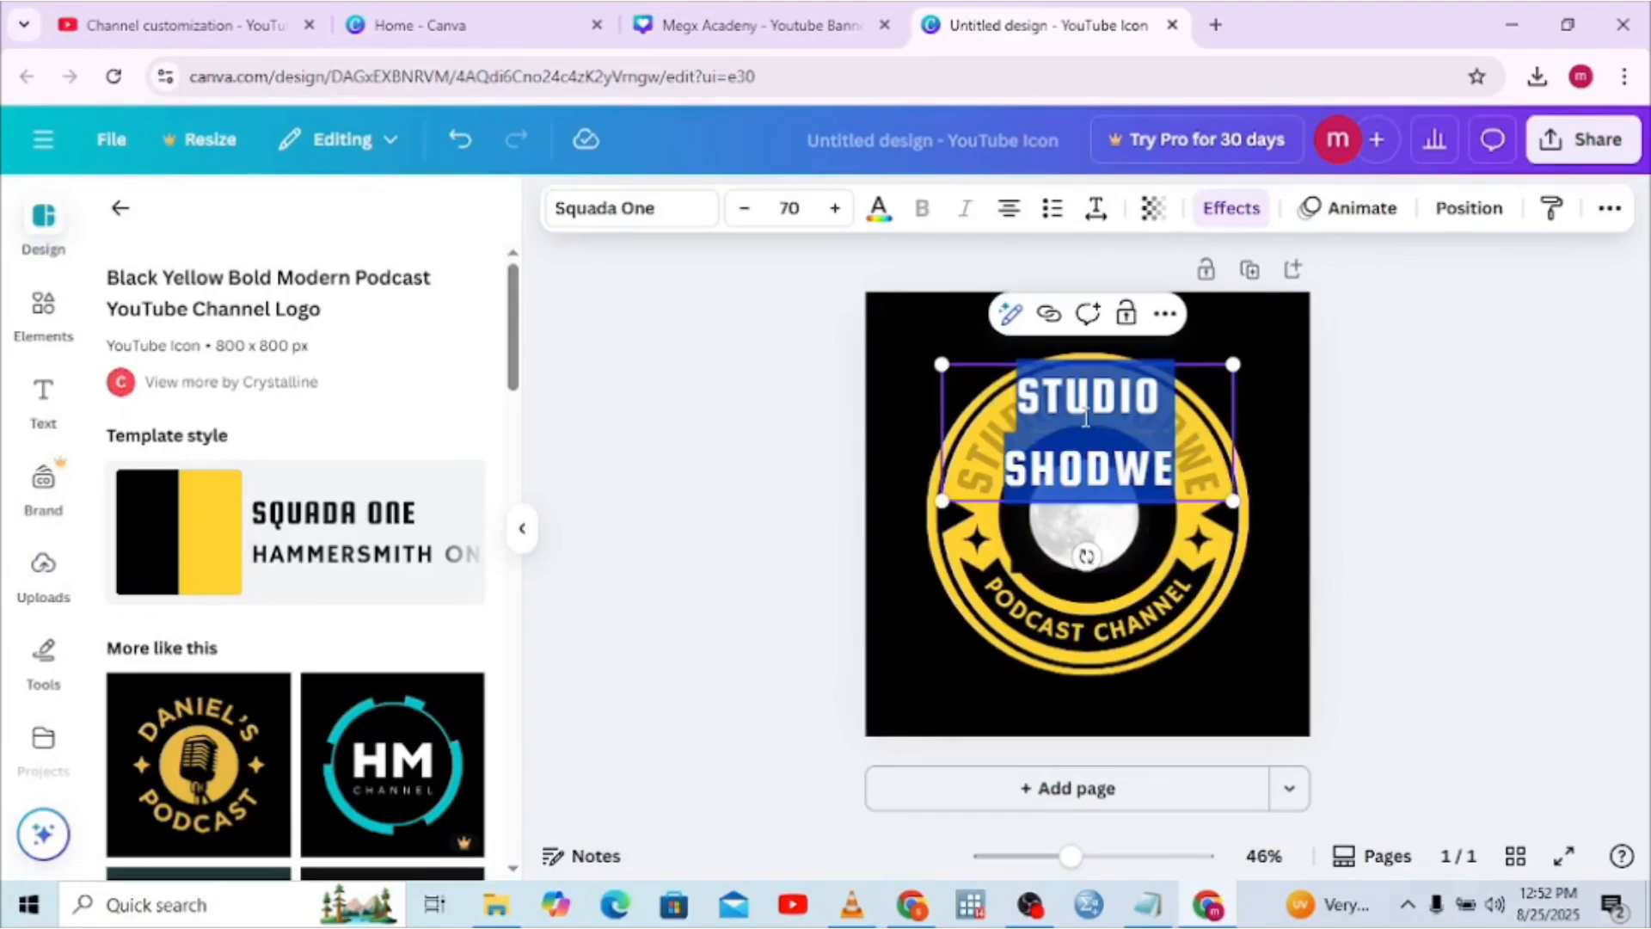
pyautogui.write('ME')
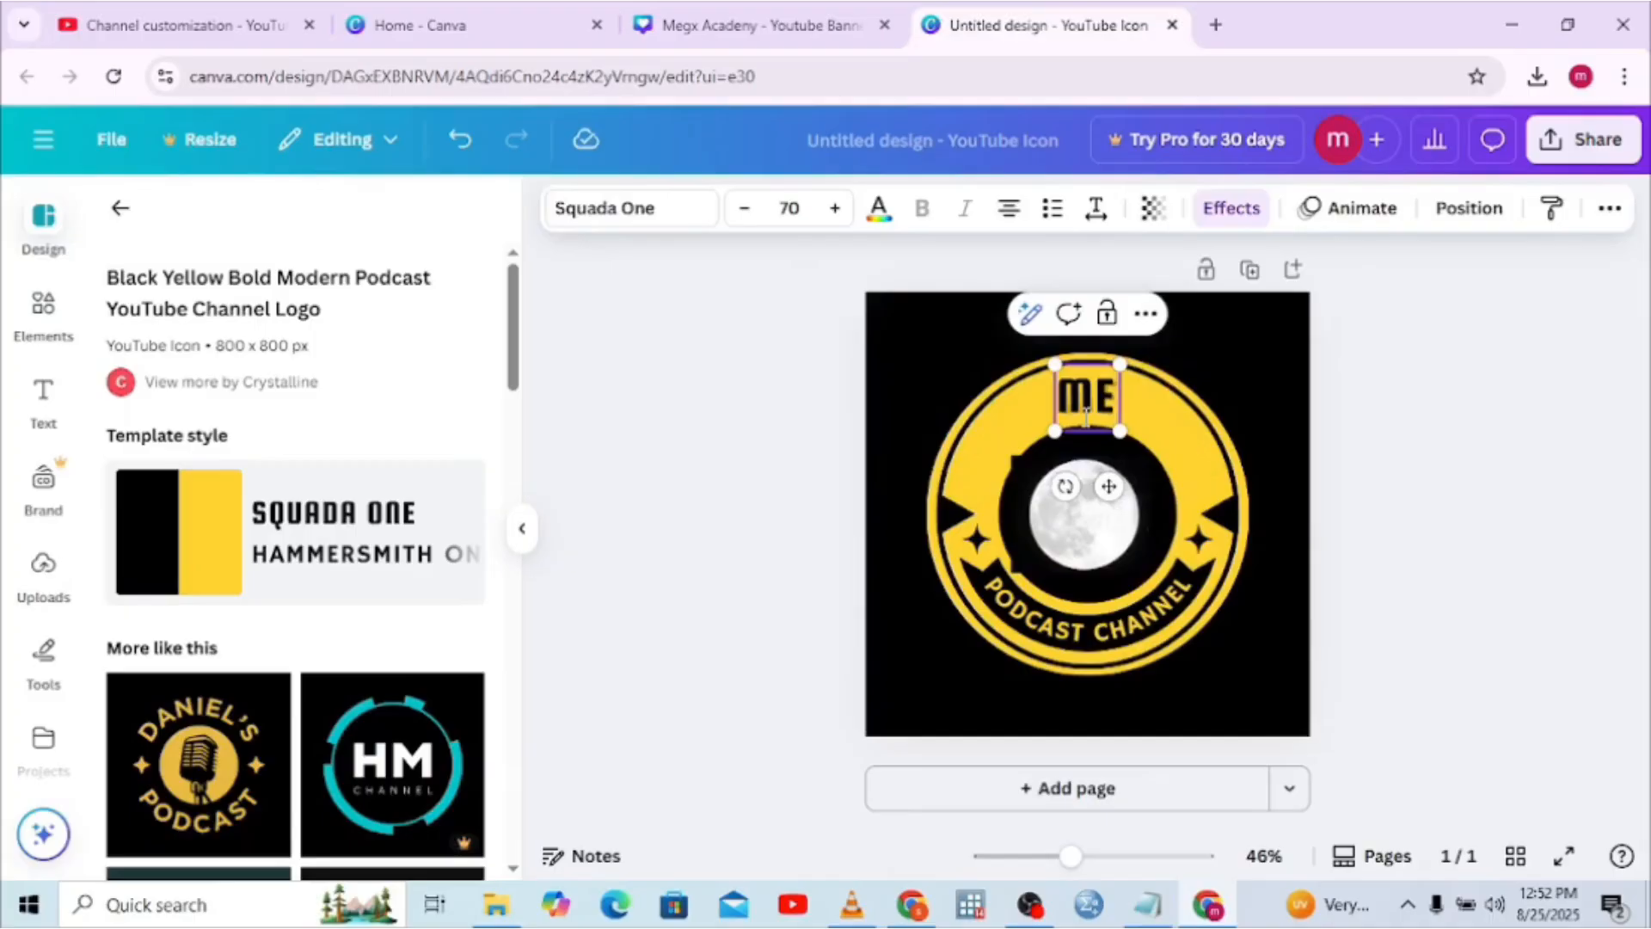
pyautogui.write('GX')
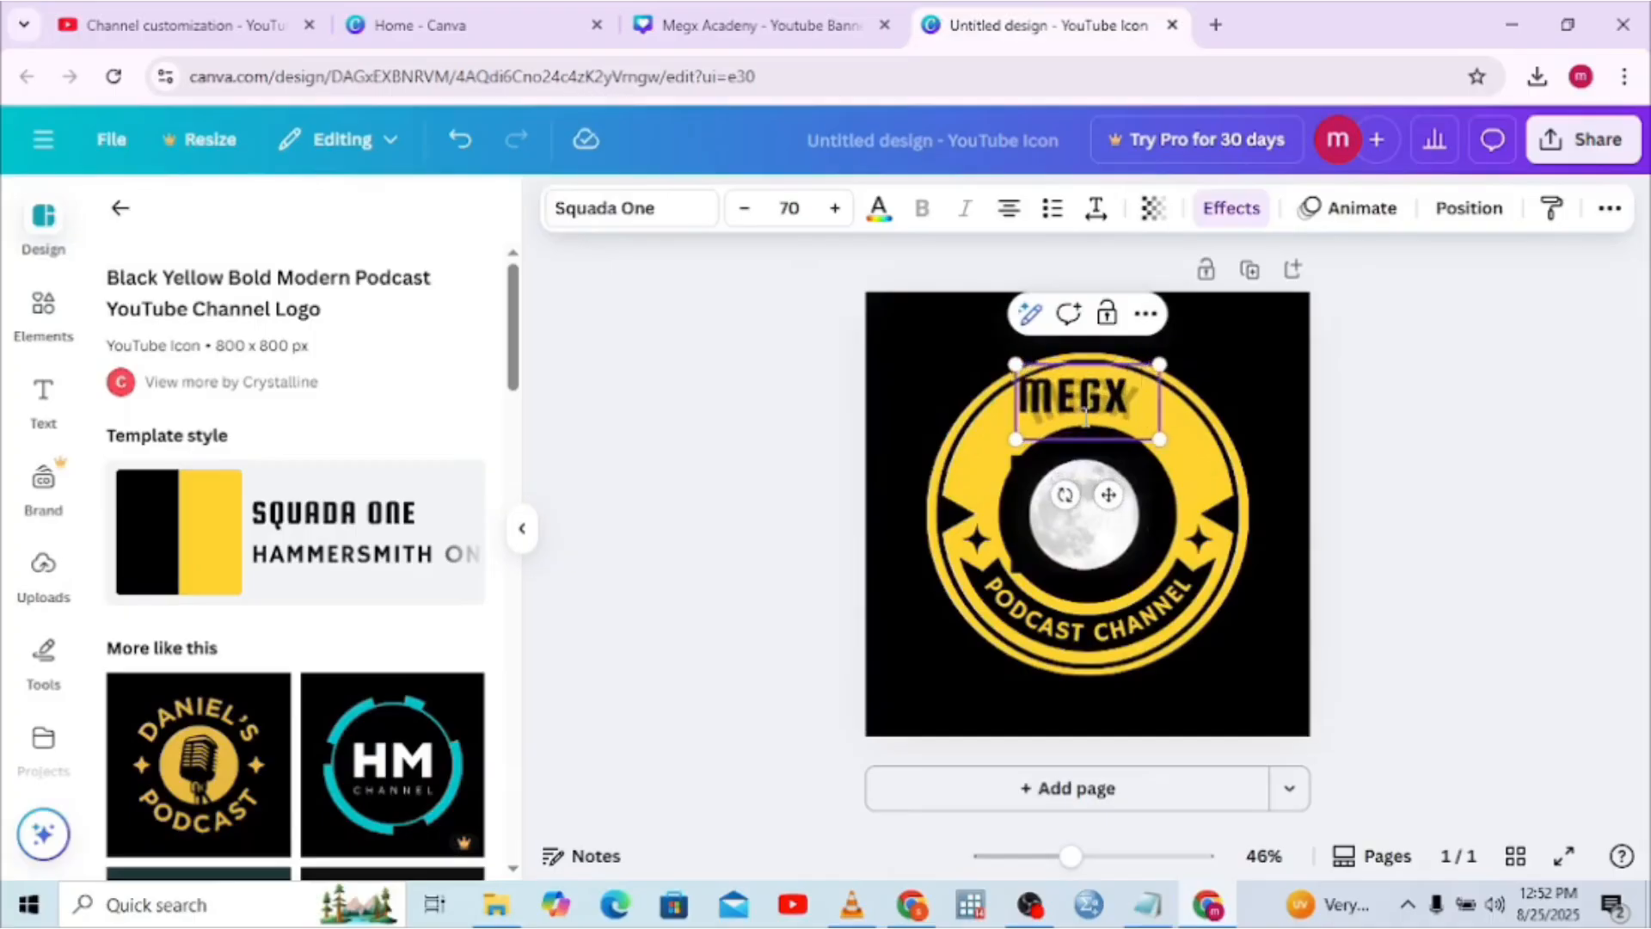
pyautogui.write(' ACADE')
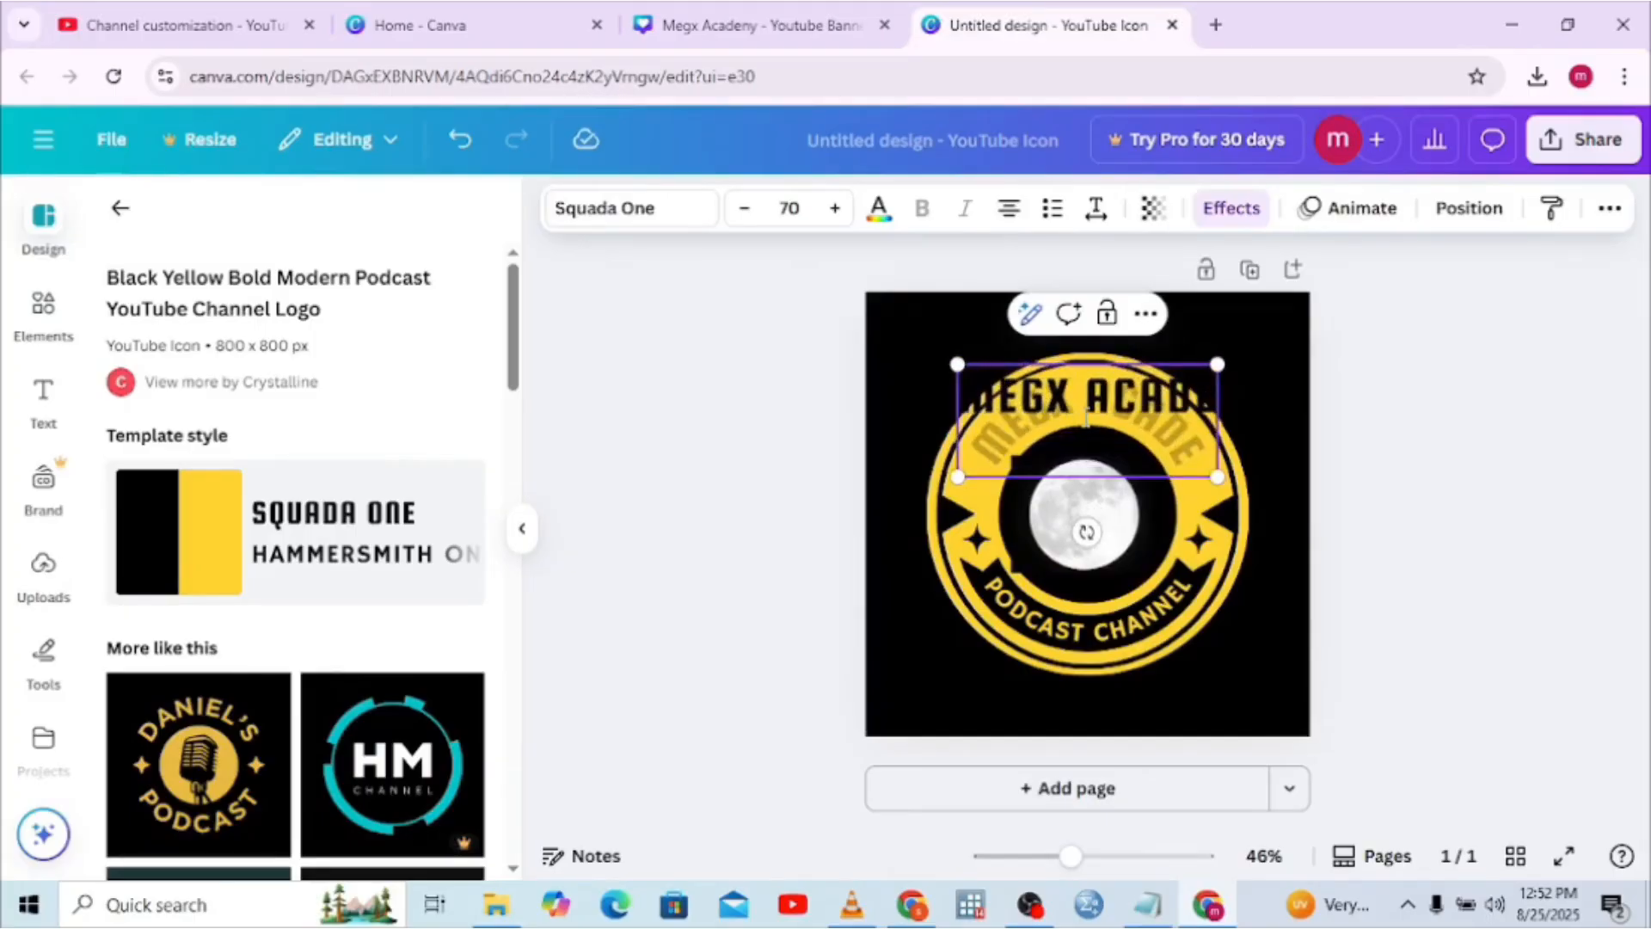
pyautogui.write('M')
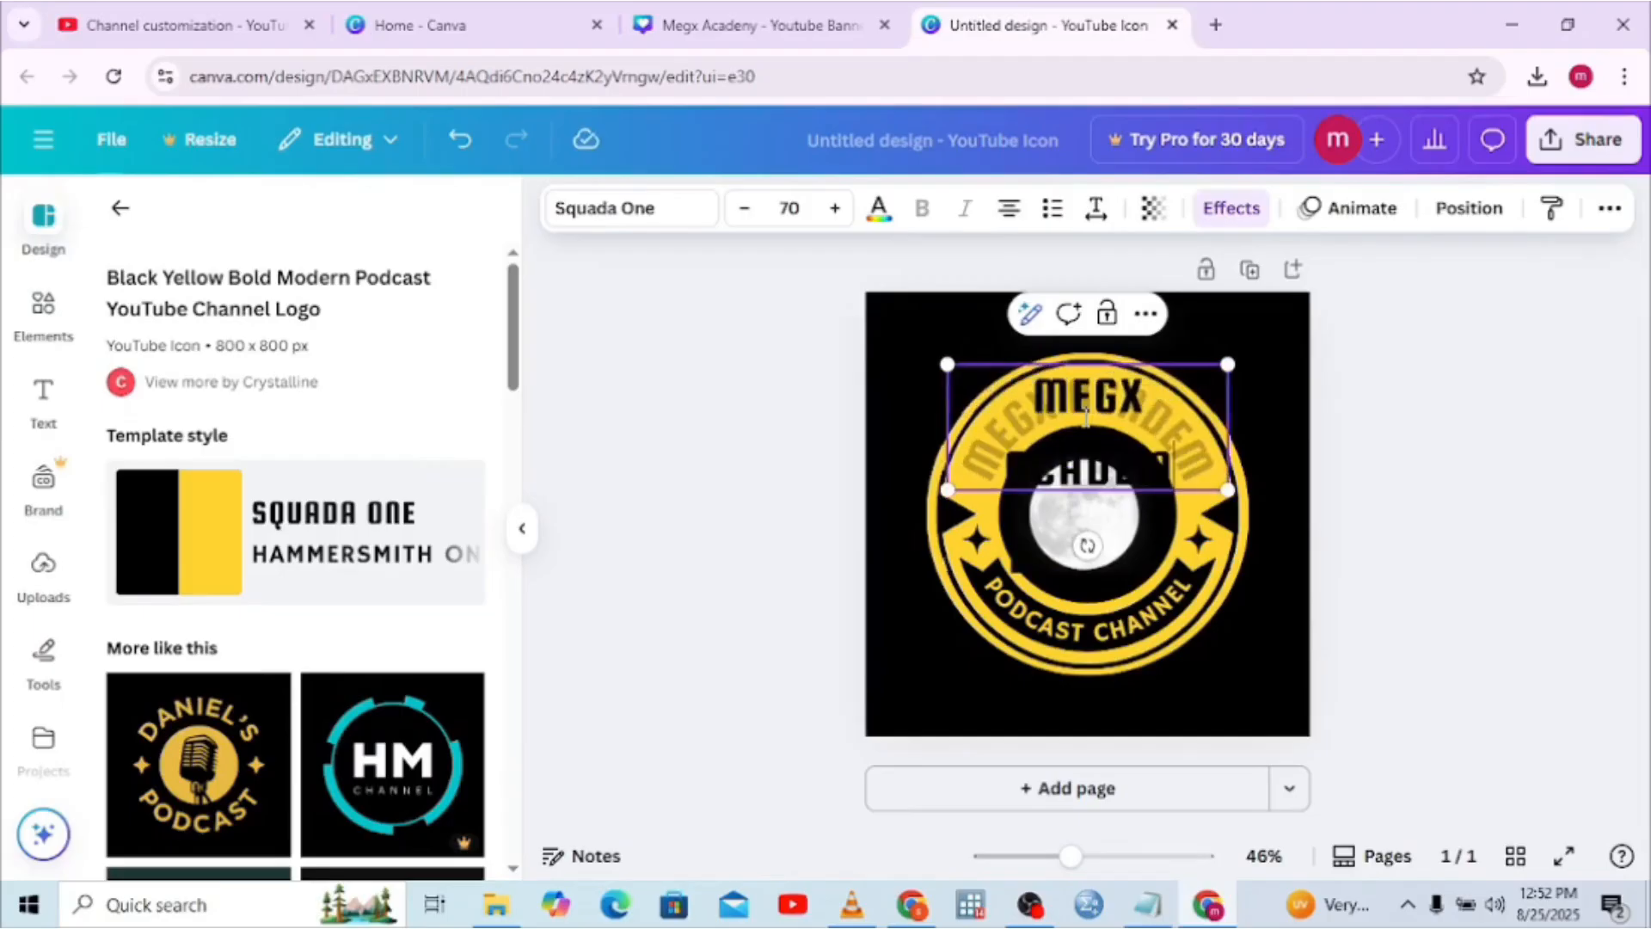
pyautogui.write('Y')
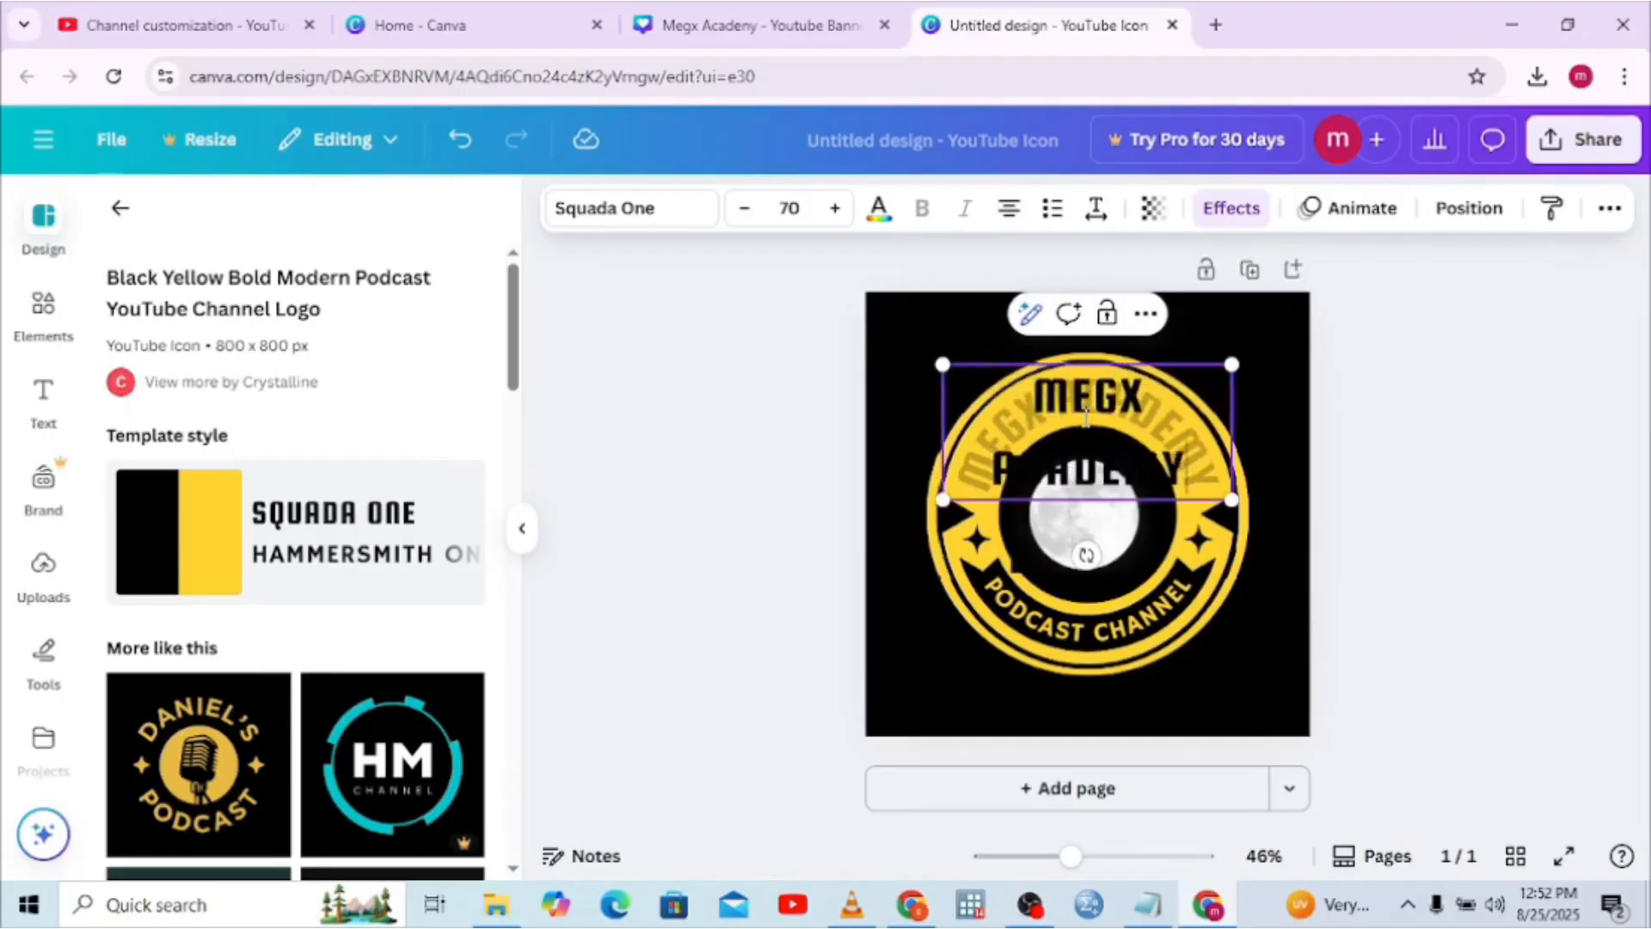
pyautogui.click(1081, 588)
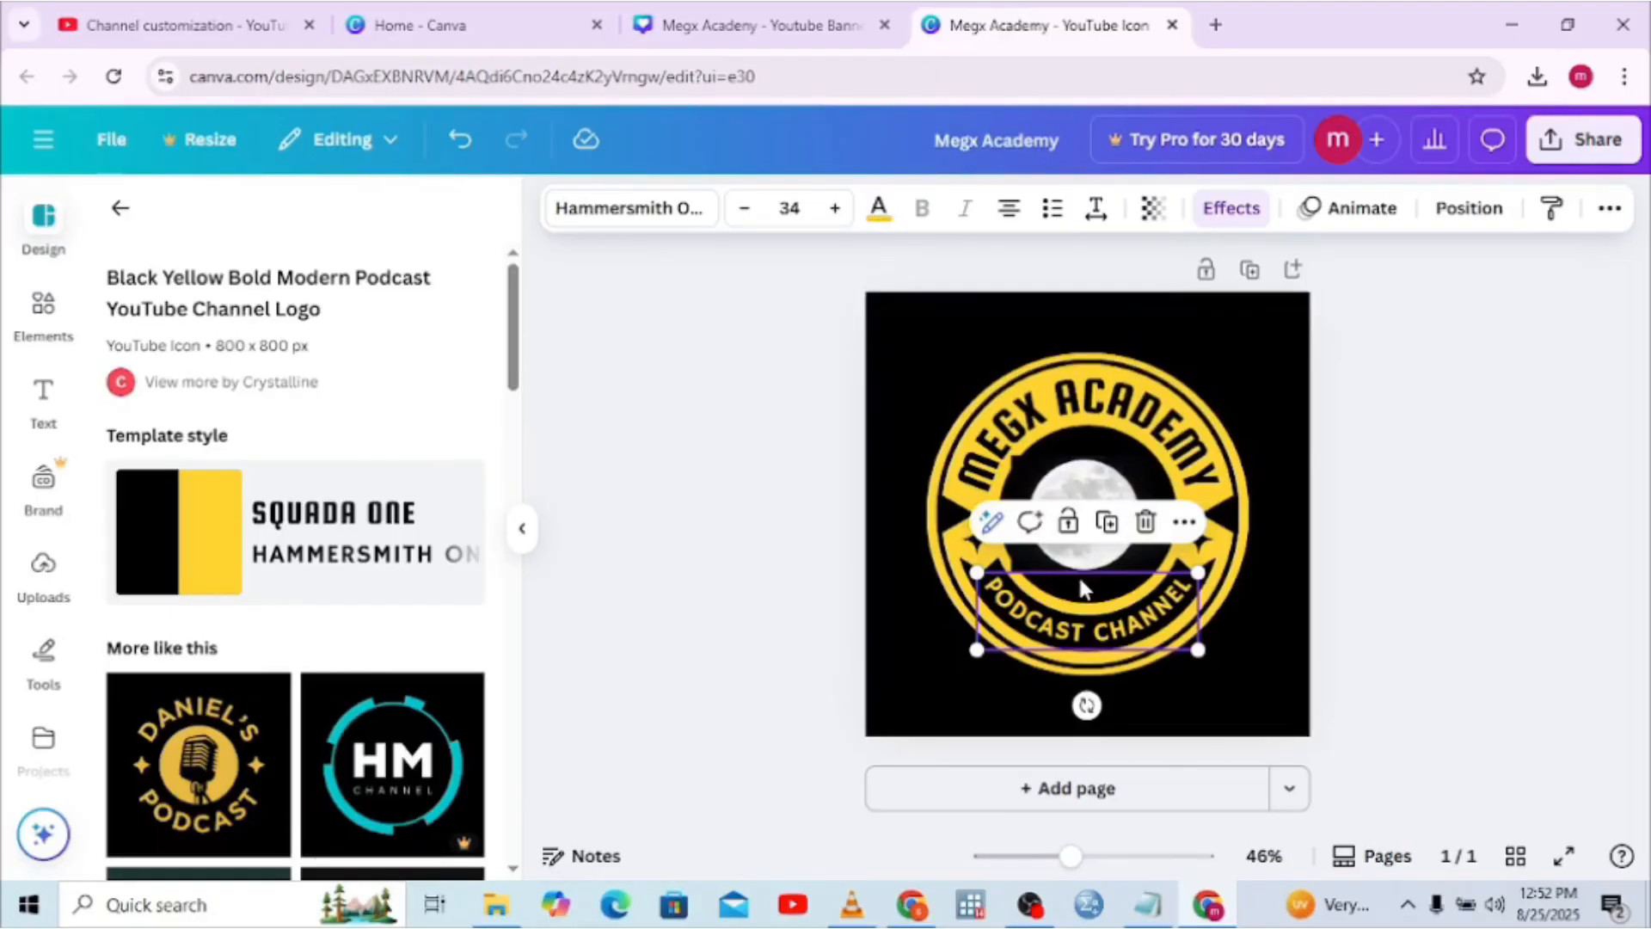
# Replace PODCAST CHANNEL with KIDS CHANNEL, correcting the typos along the way
pyautogui.doubleClick(1030, 604)
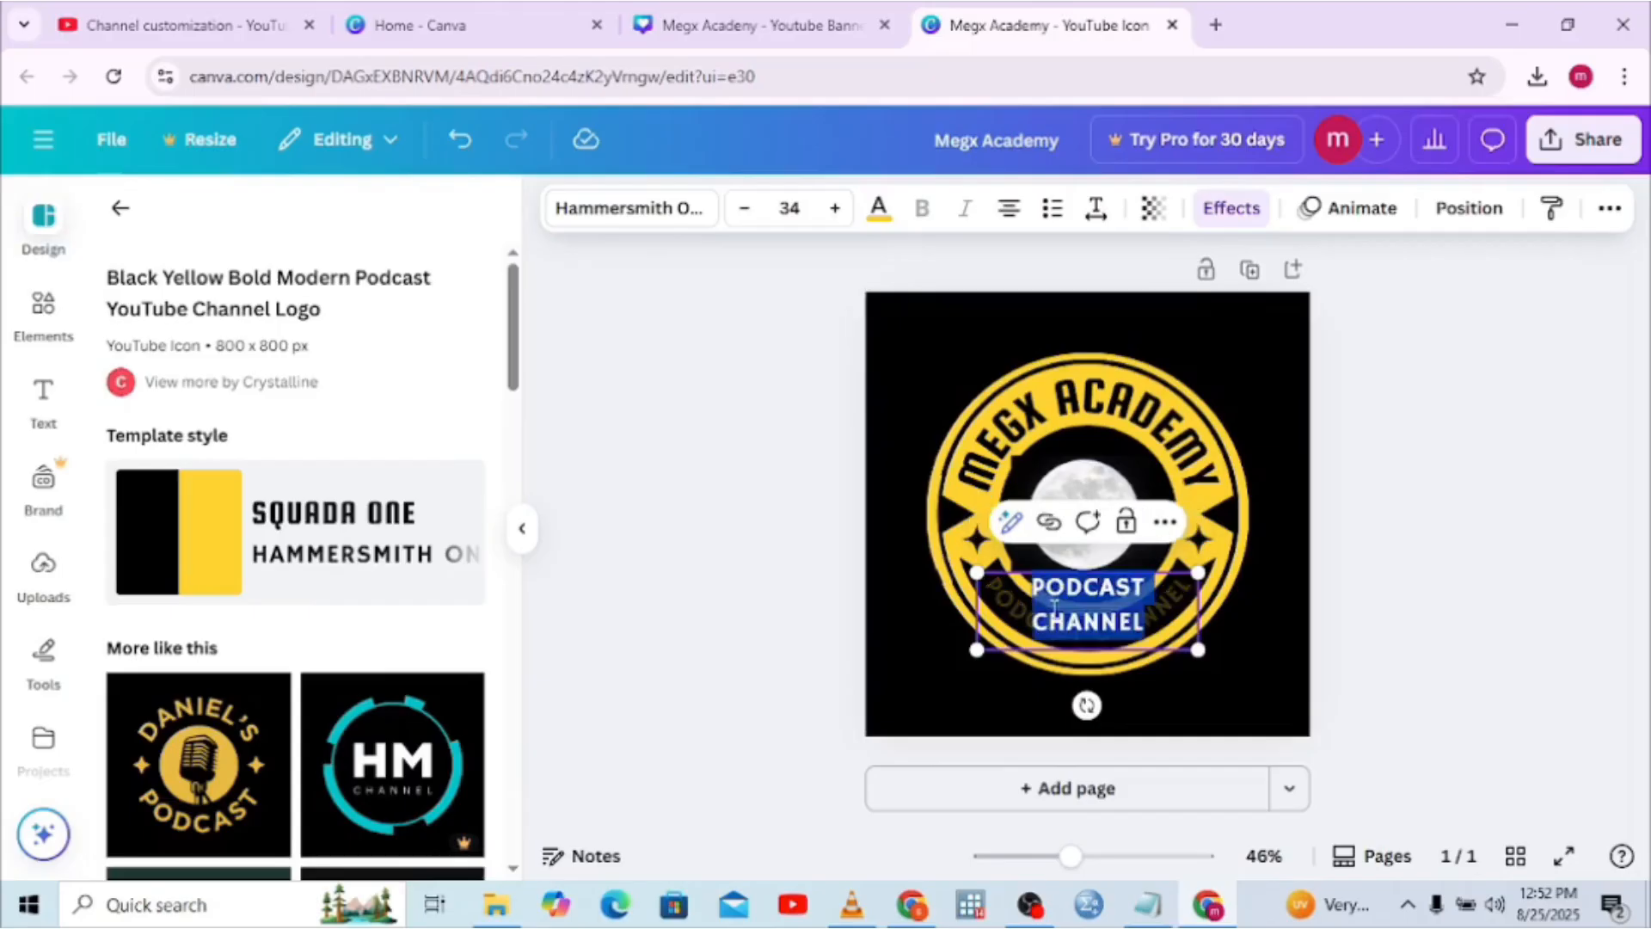
pyautogui.write('KIDS')
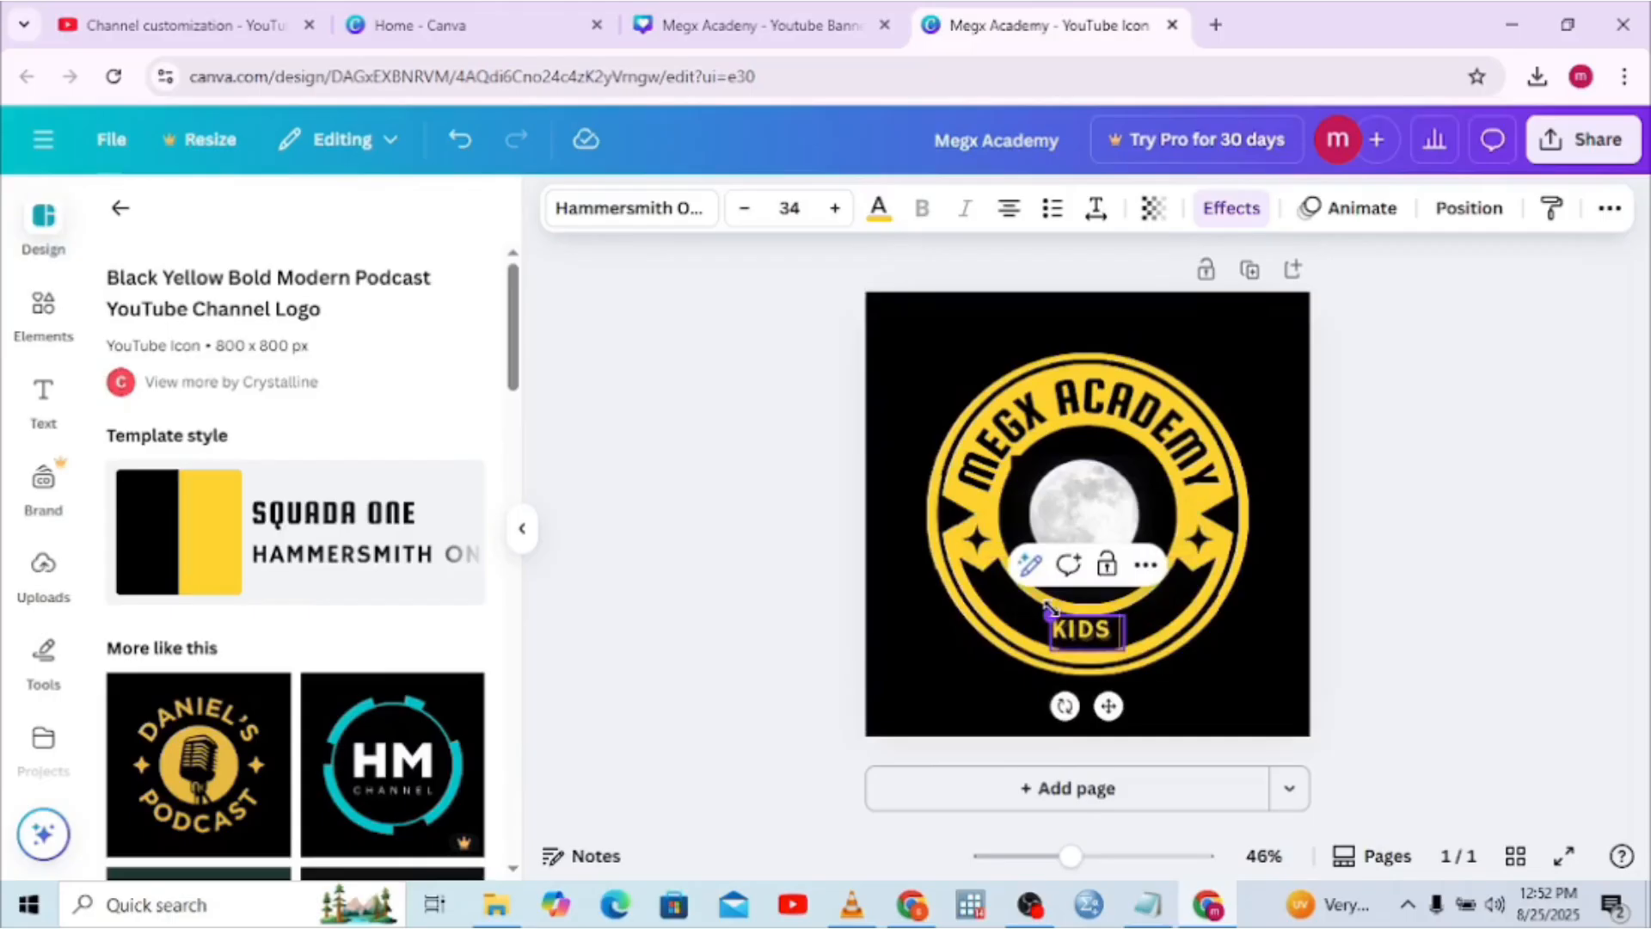
pyautogui.write(' CA')
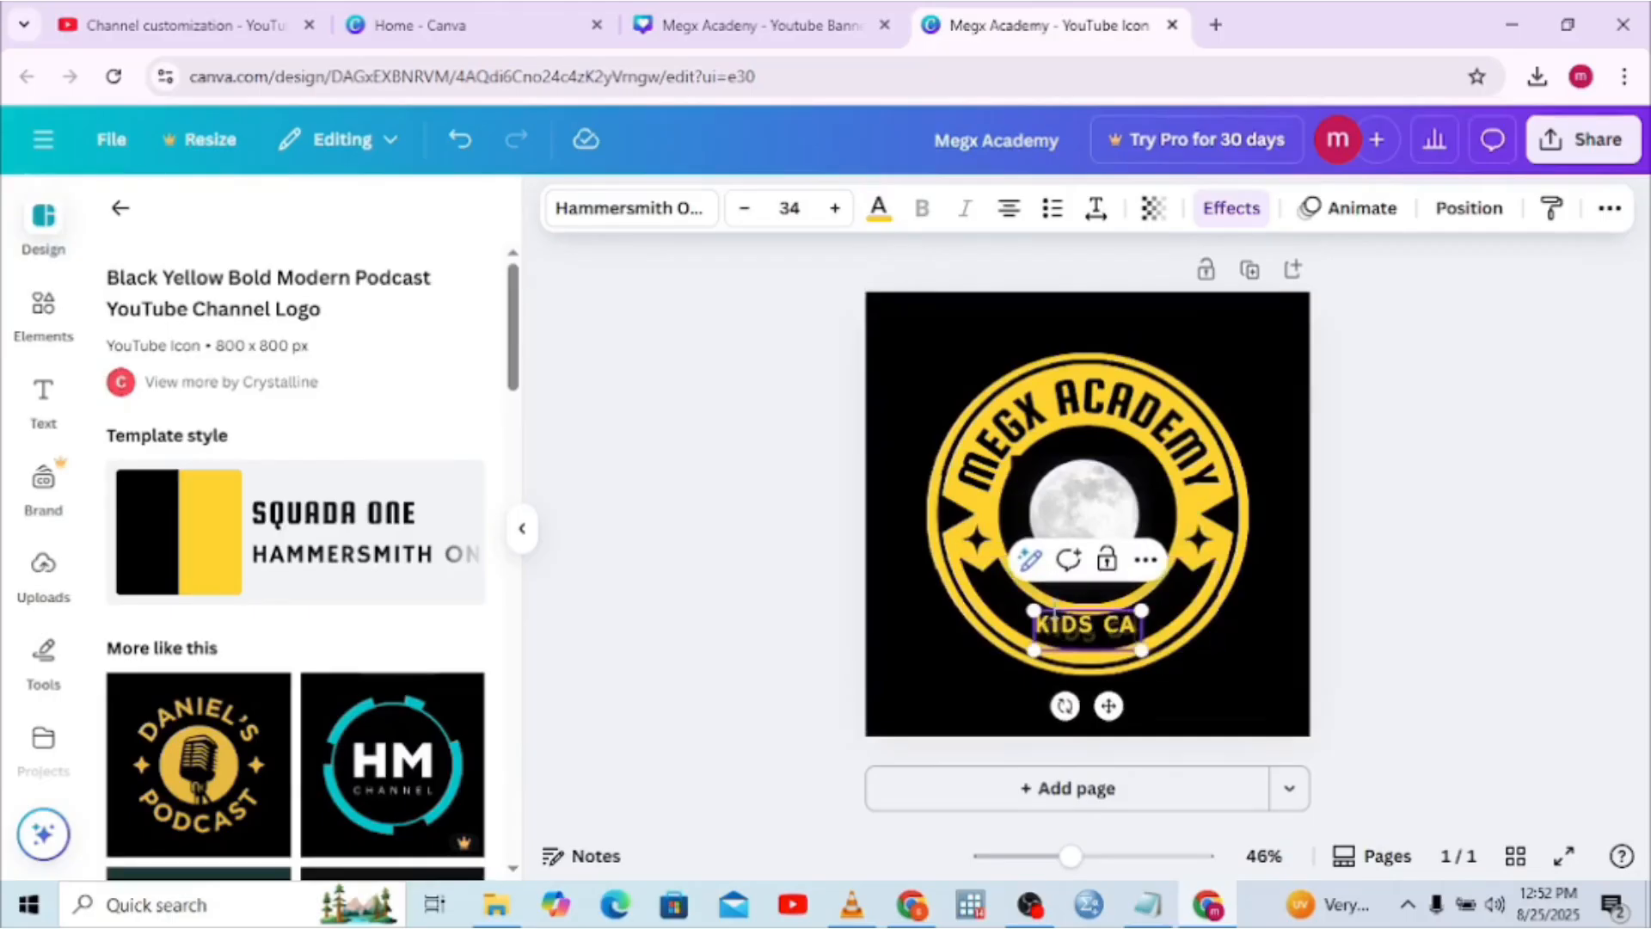
pyautogui.press('BackSpace')
pyautogui.write('\\')
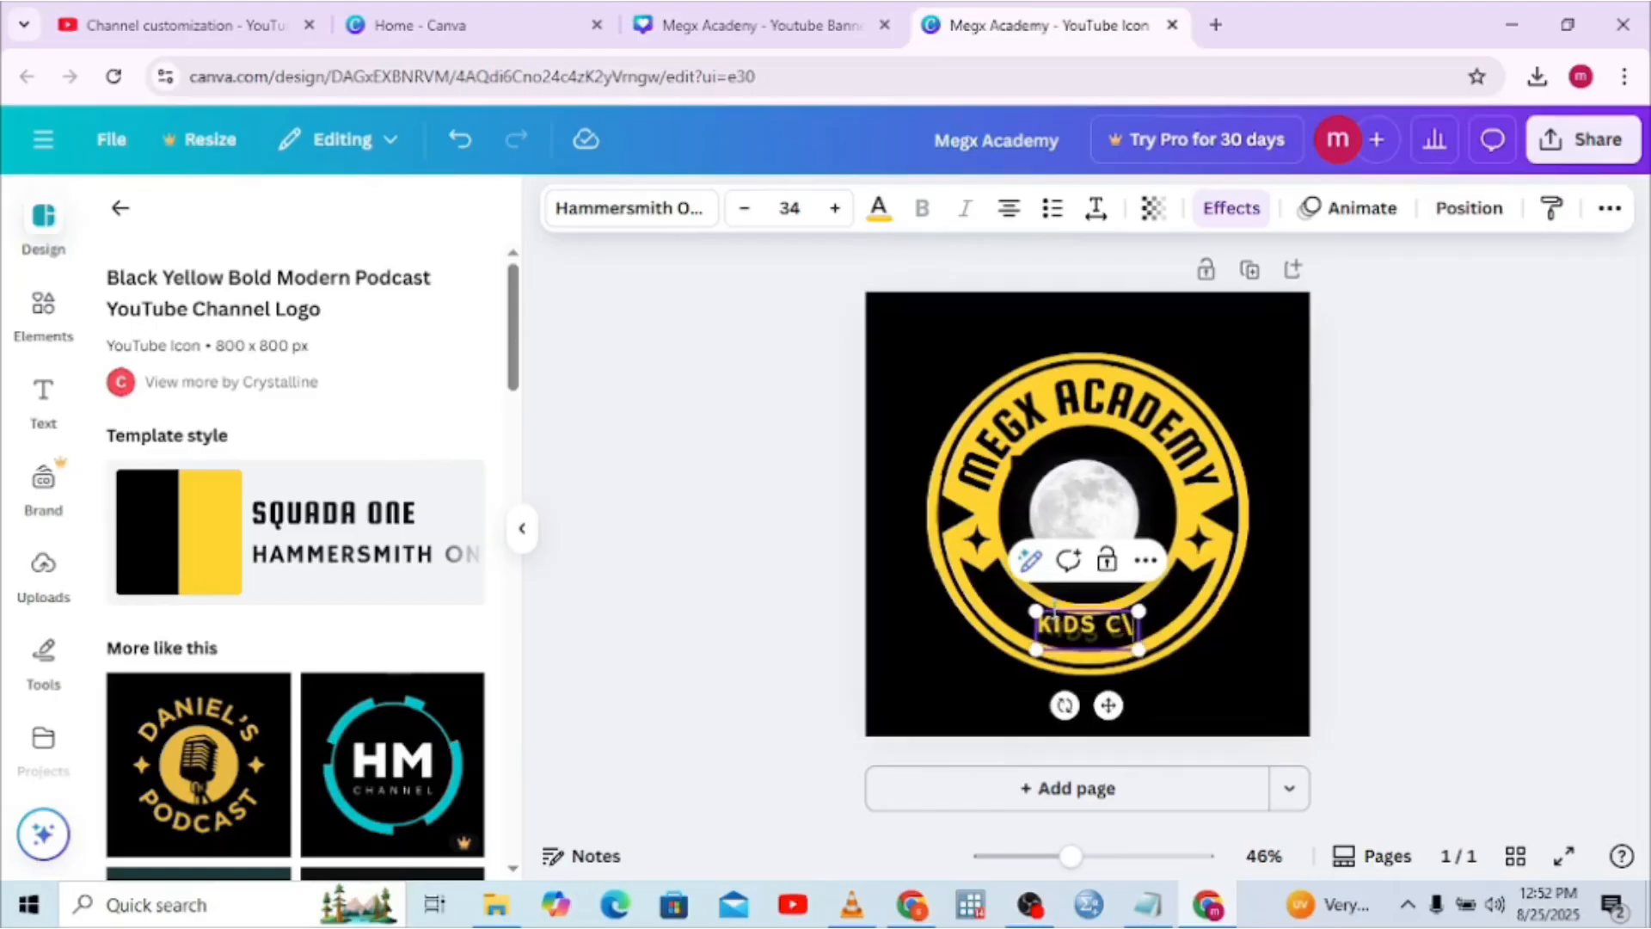
pyautogui.press('BackSpace')
pyautogui.write('H')
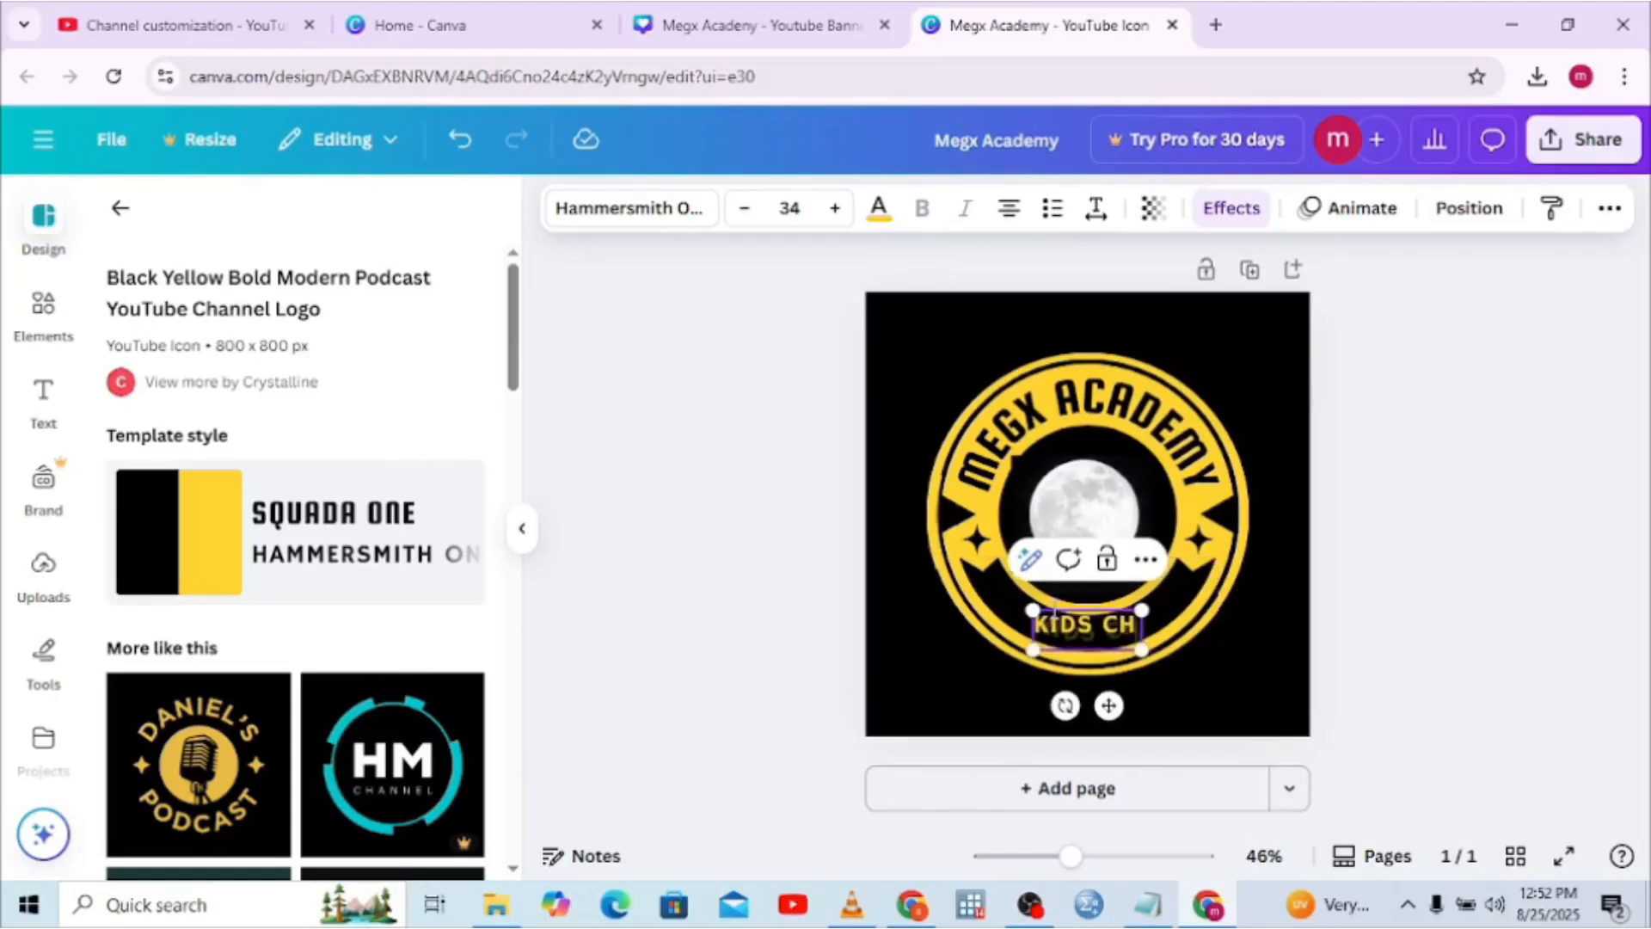
pyautogui.write('ANNE')
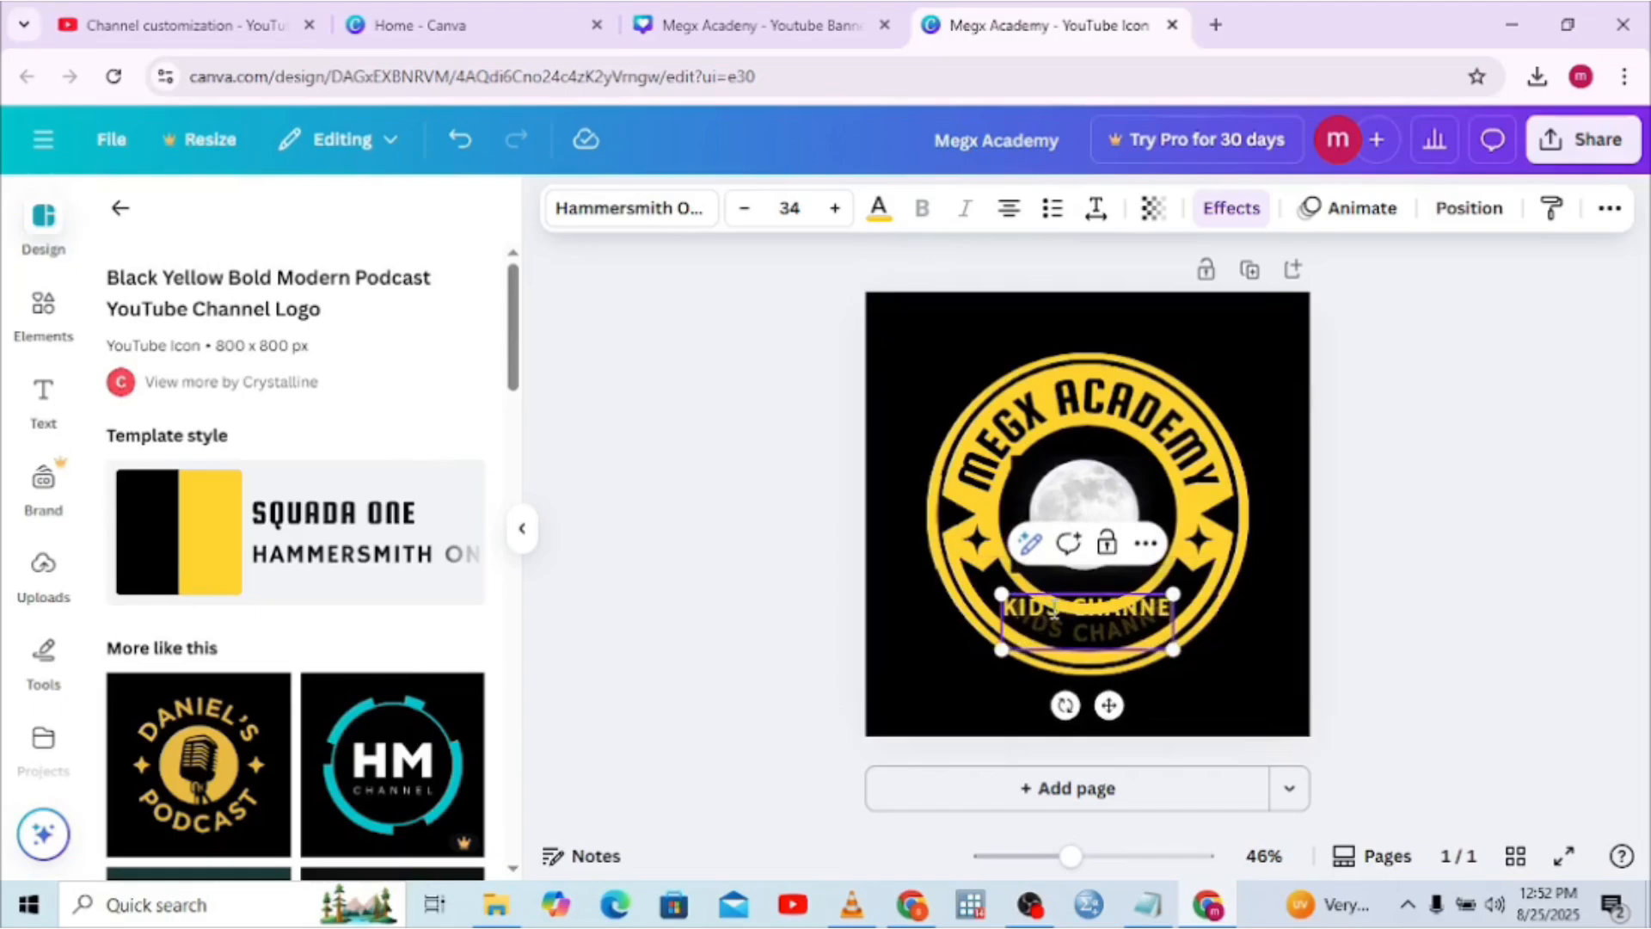
pyautogui.write('L')
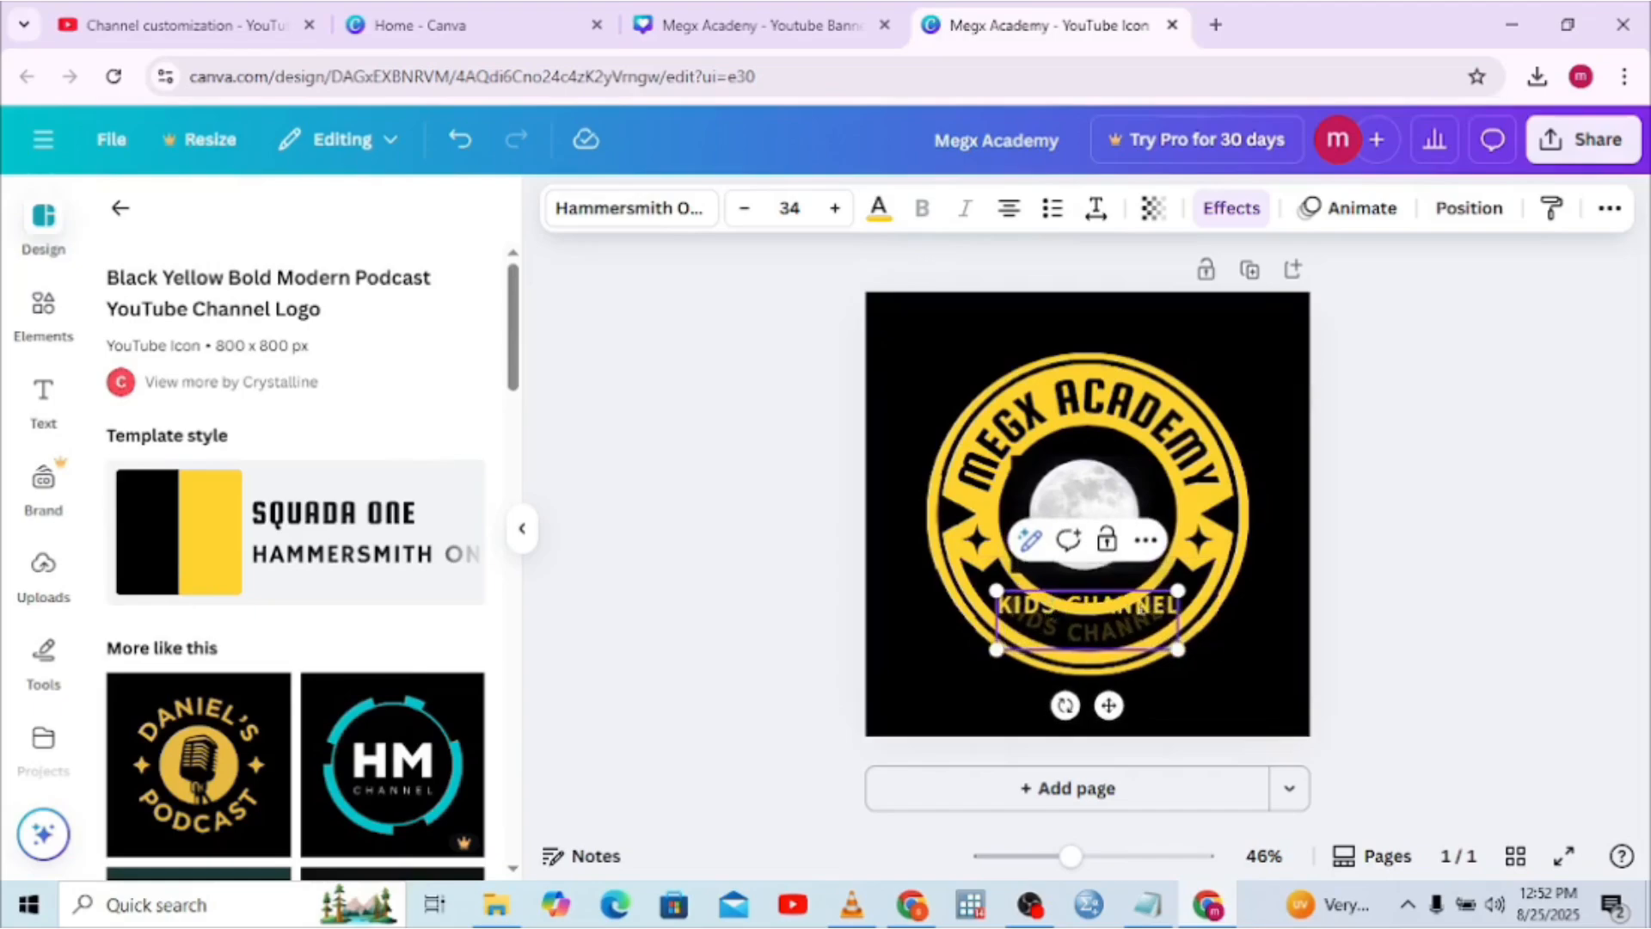
pyautogui.click(1219, 606)
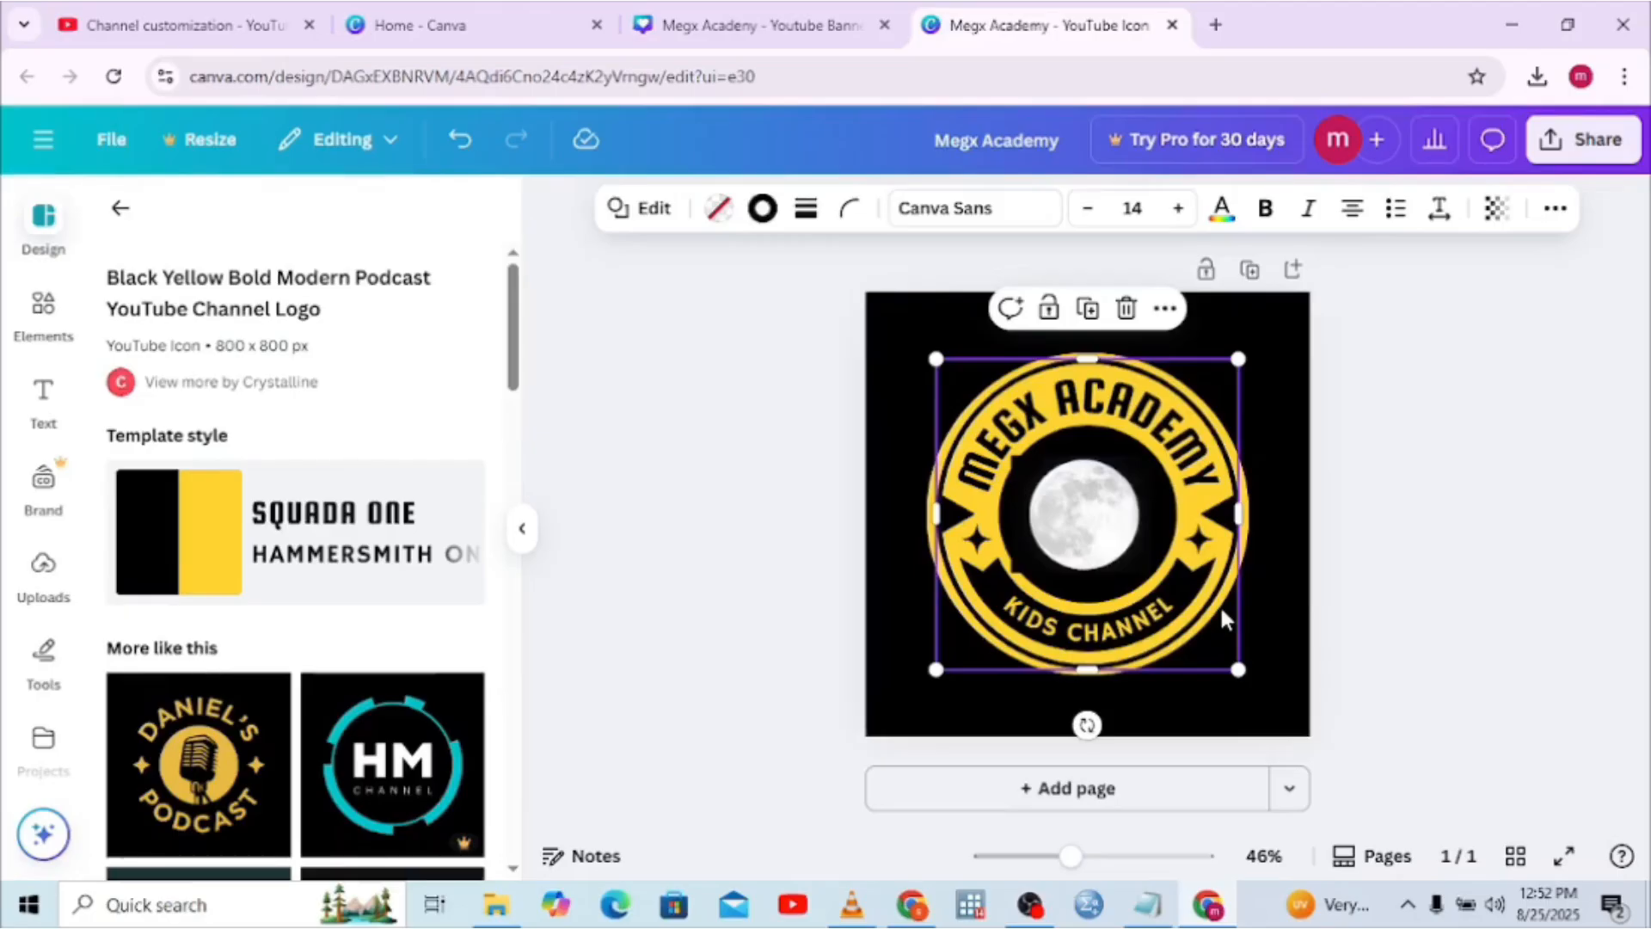
# Narrow the moon photo slightly from both sides to 215 × 212
pyautogui.click(1086, 533)
pyautogui.moveTo(1011, 508); pyautogui.dragTo(1023, 511)
pyautogui.moveTo(1151, 514); pyautogui.dragTo(1142, 513)
# Change the page background from black to yellow
pyautogui.click(1277, 485)
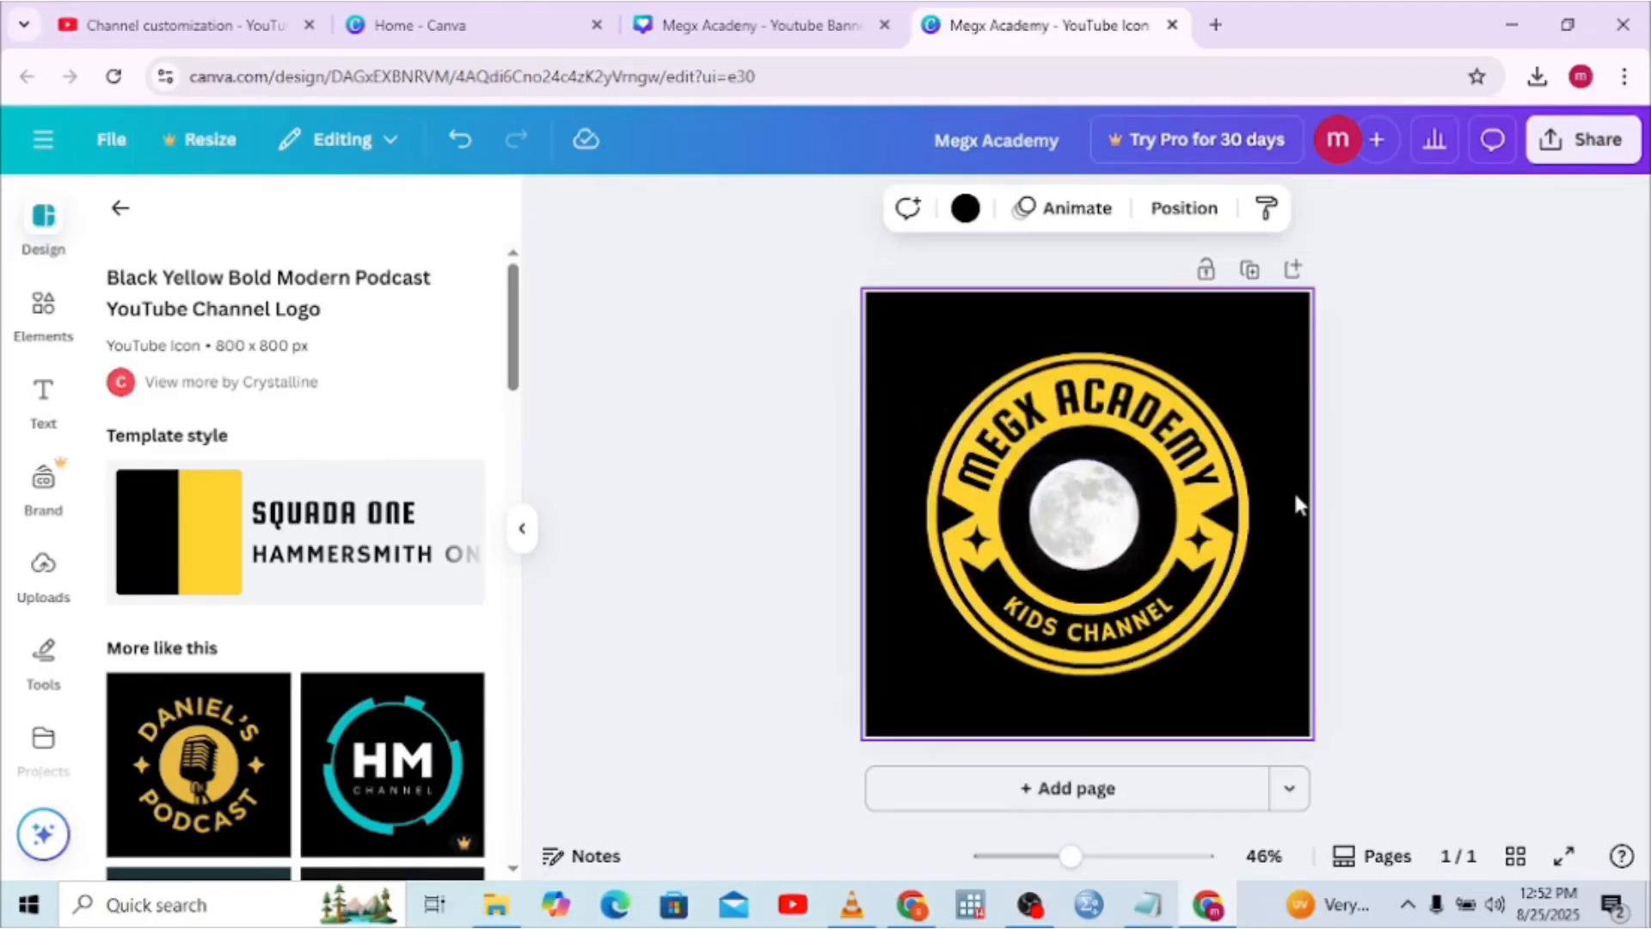
pyautogui.click(965, 208)
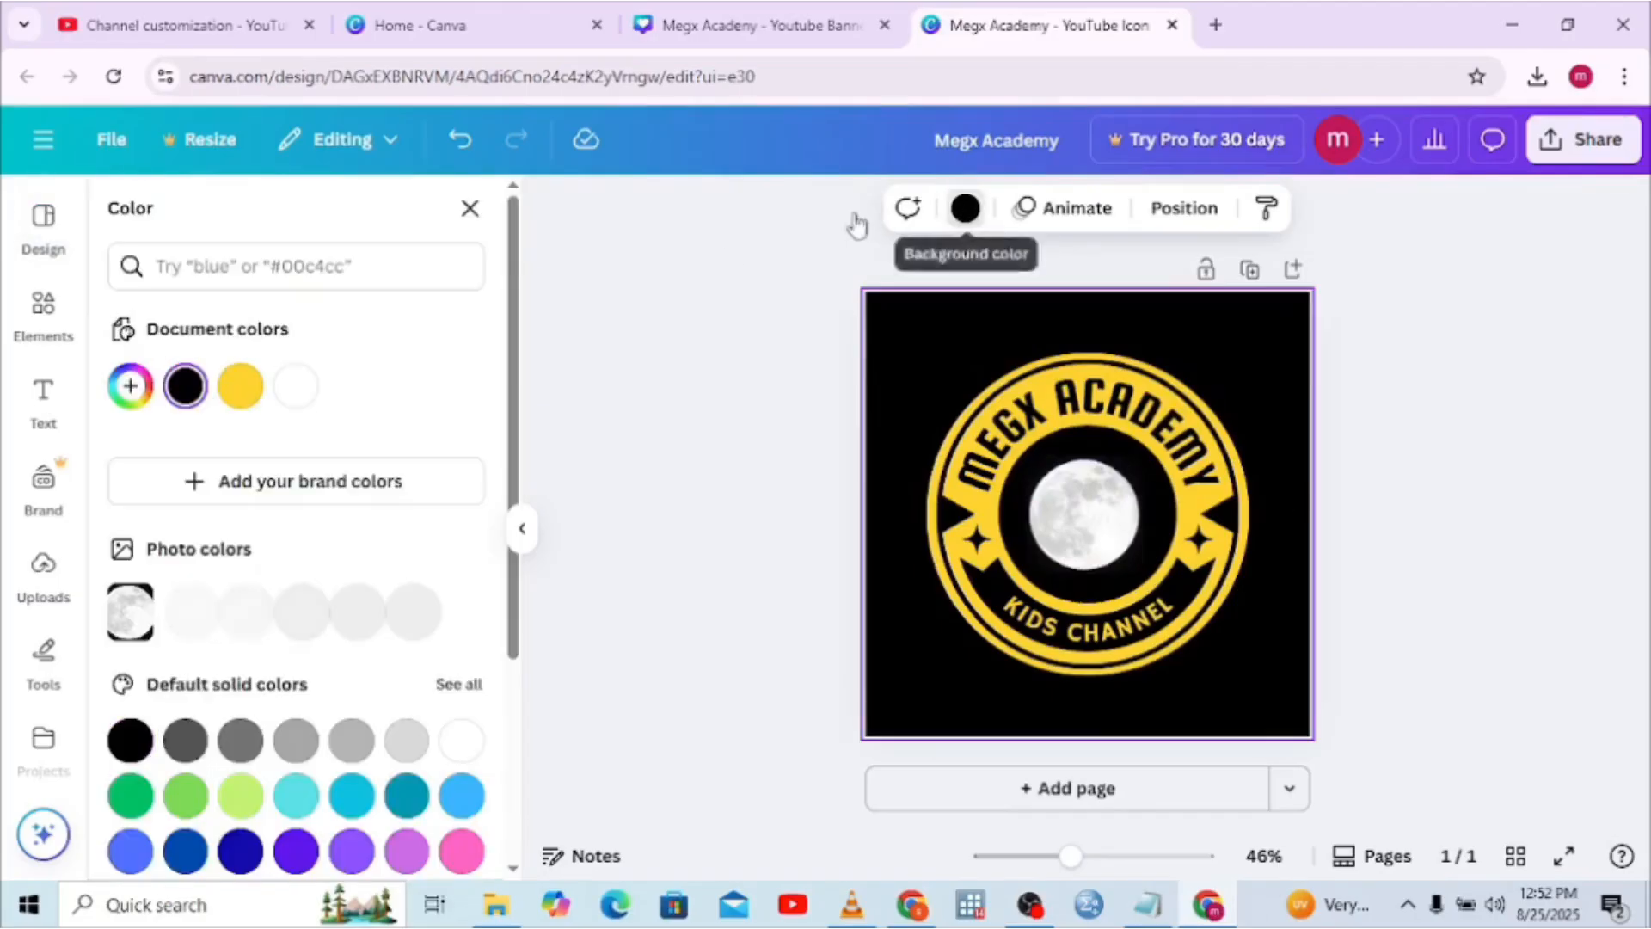
pyautogui.click(241, 386)
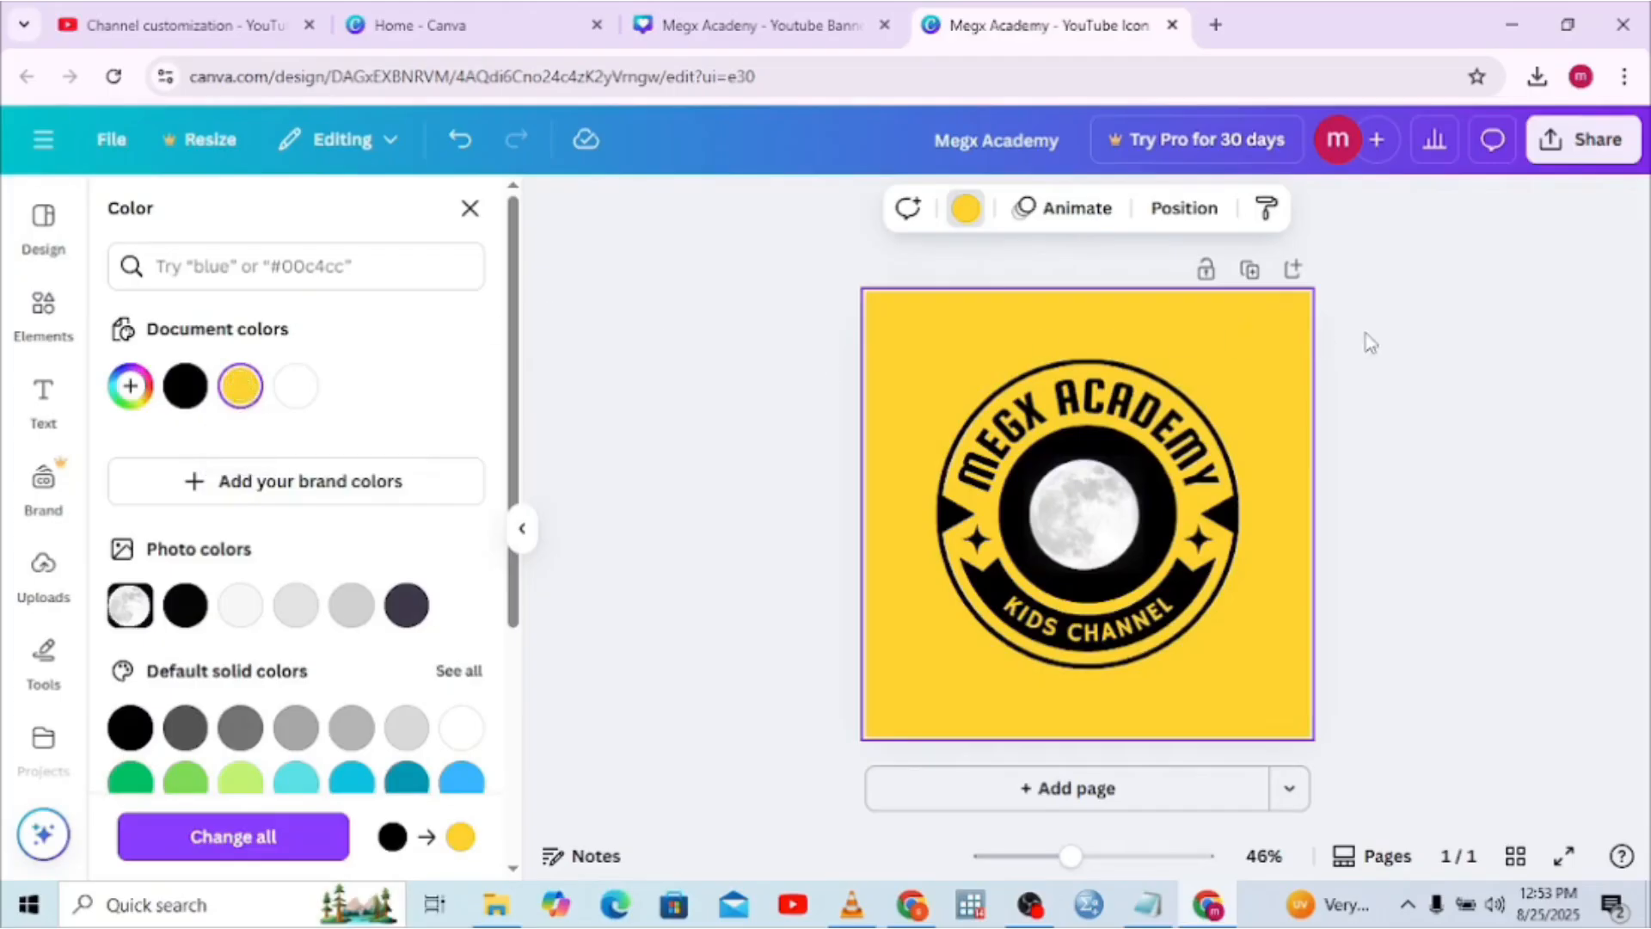
# Download the logo as a PNG, saving Megx Academy.png (111 KB)
pyautogui.click(1578, 153)
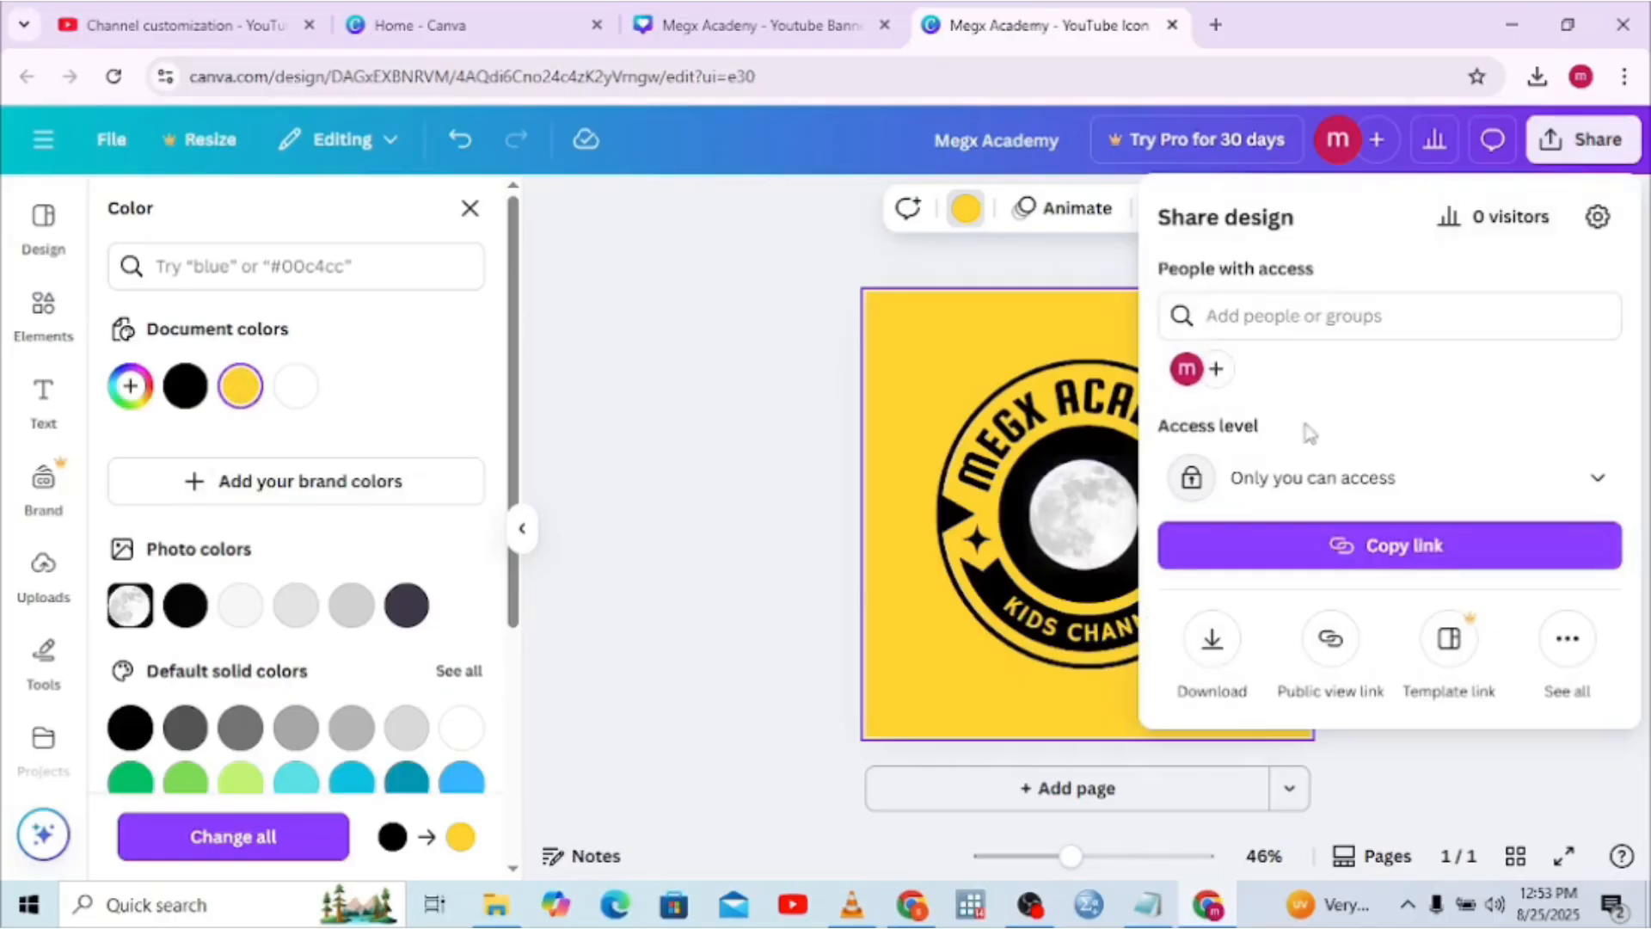
pyautogui.click(1204, 660)
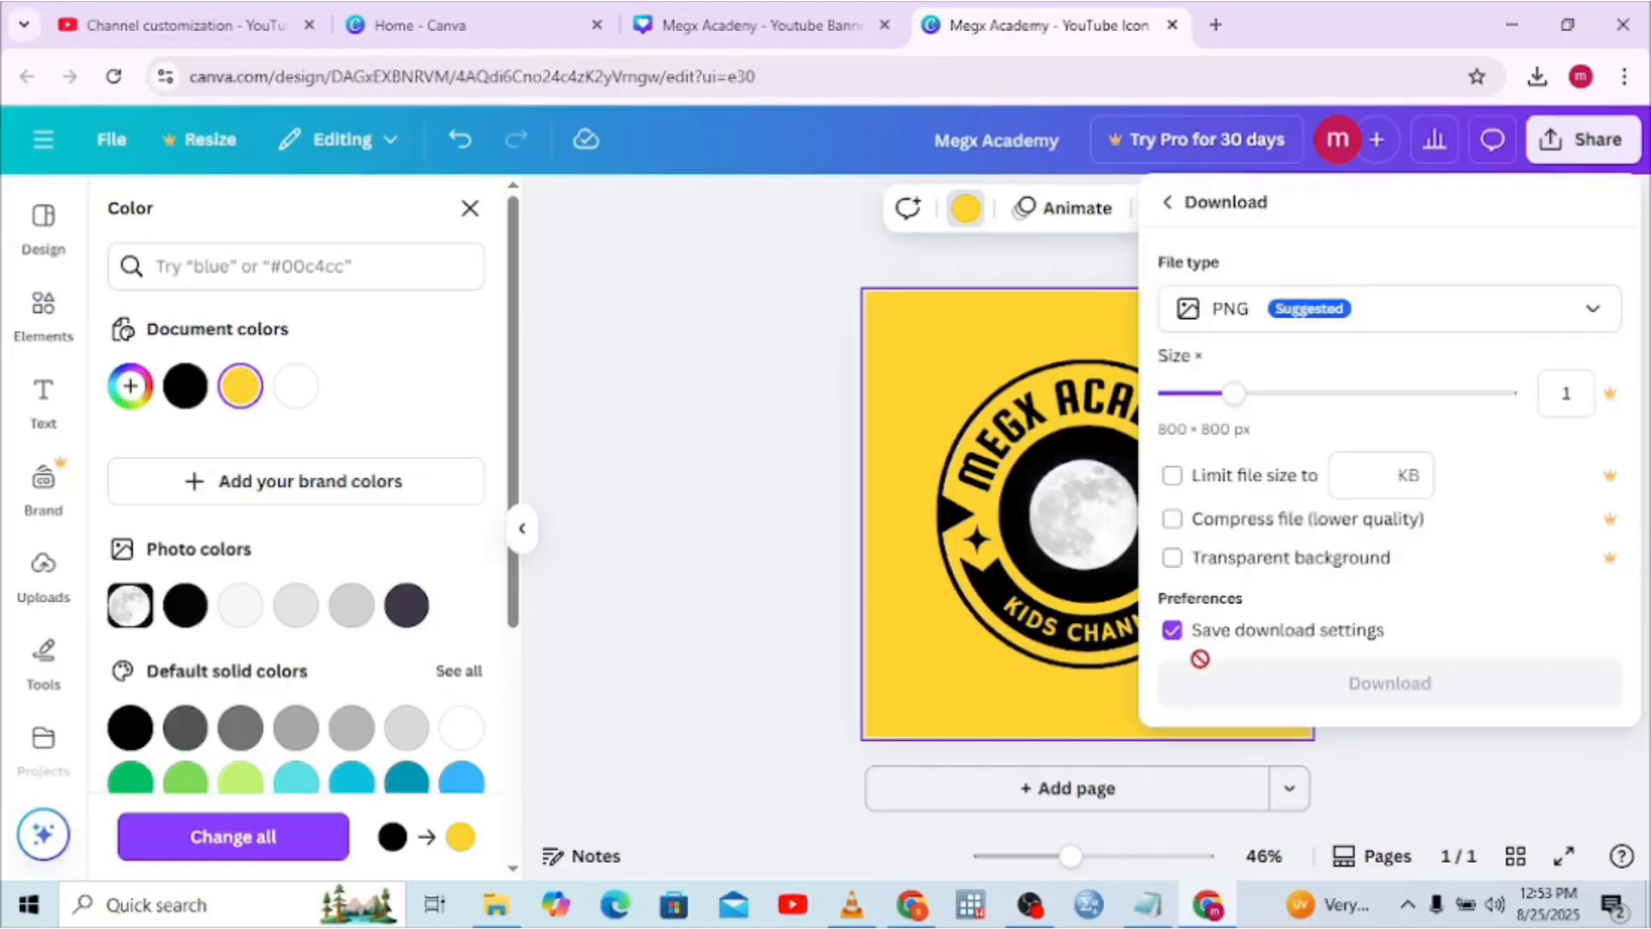
pyautogui.click(1275, 681)
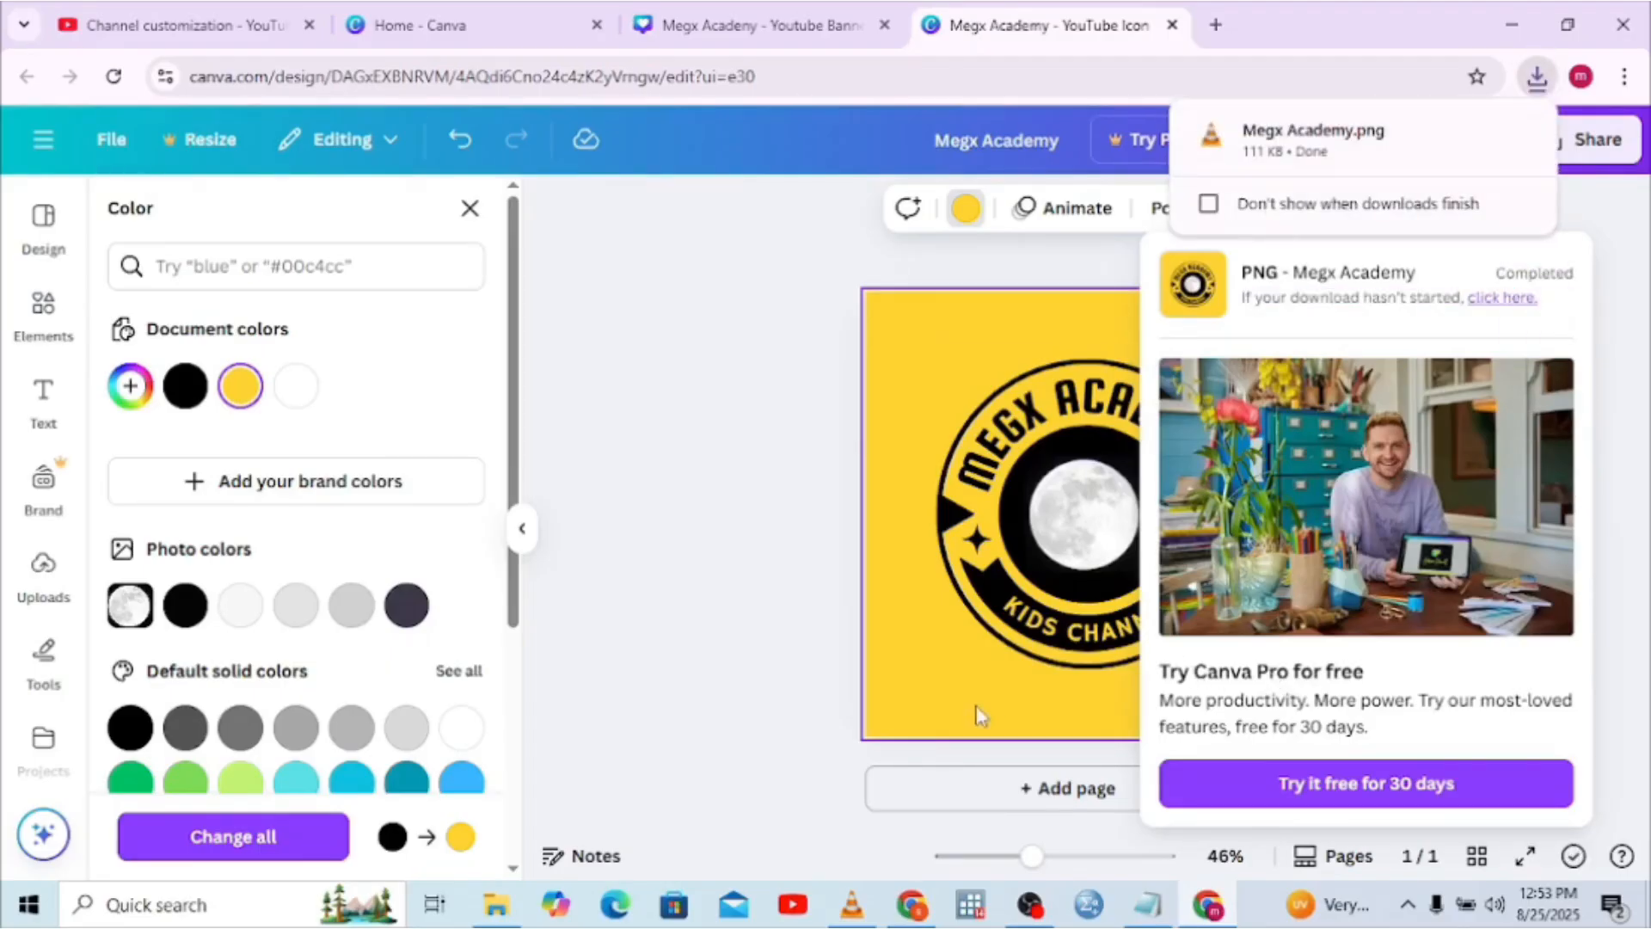
pyautogui.click(1213, 901)
pyautogui.click(1214, 902)
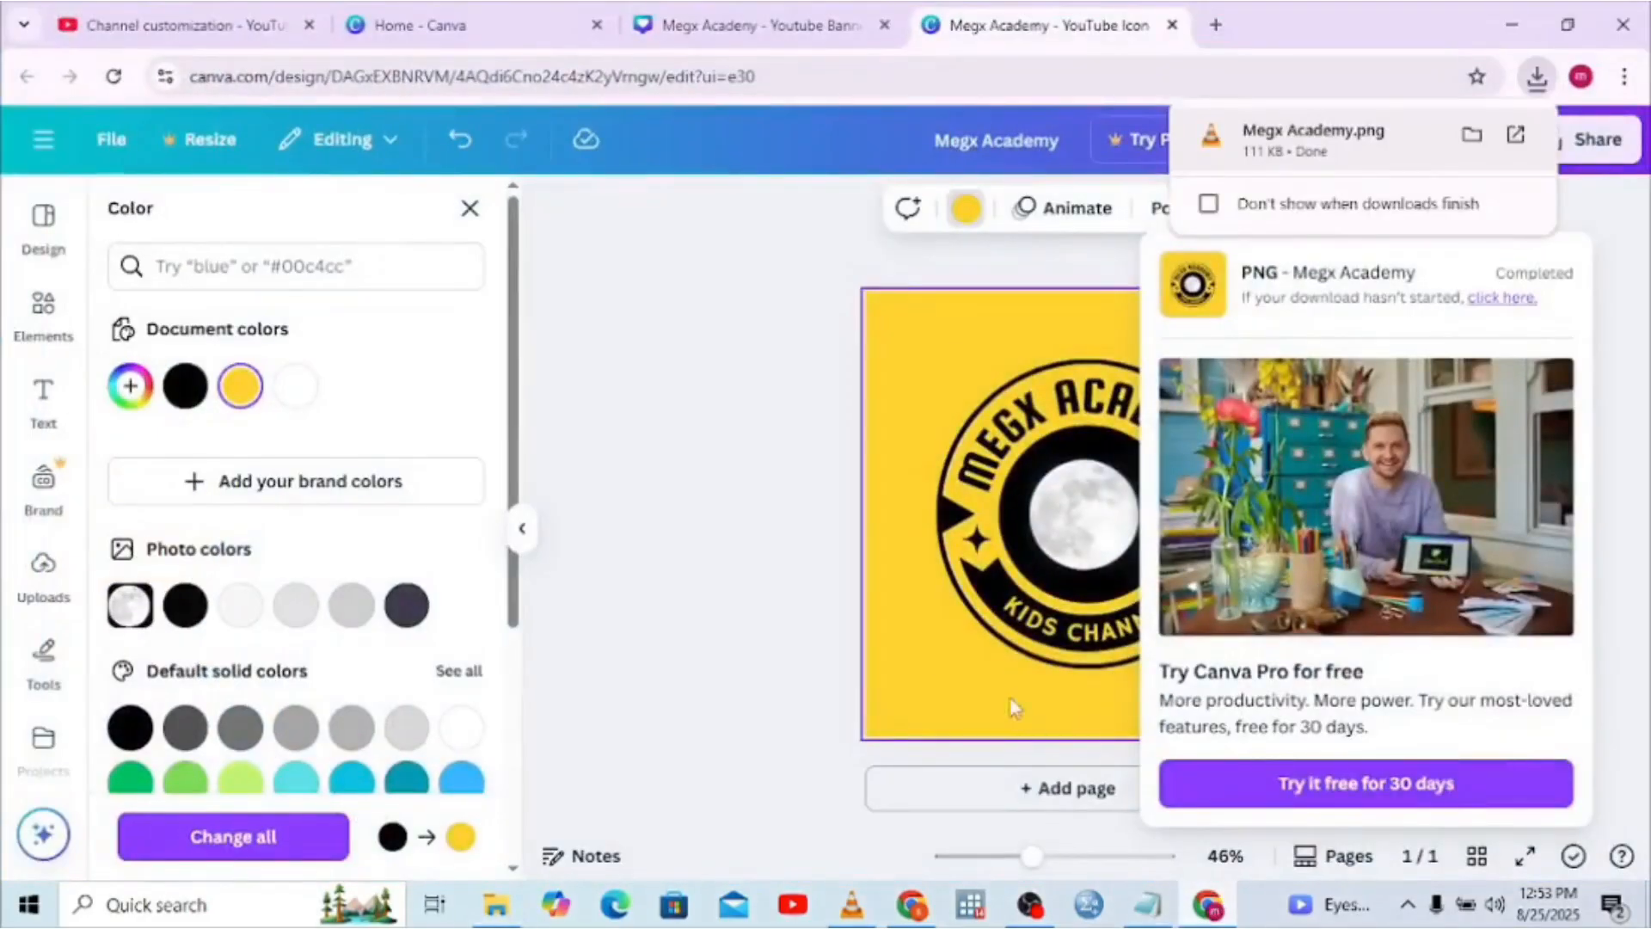
# In YouTube Studio channel customization, replace the banner image with the Megx Academy PNG
pyautogui.click(130, 40)
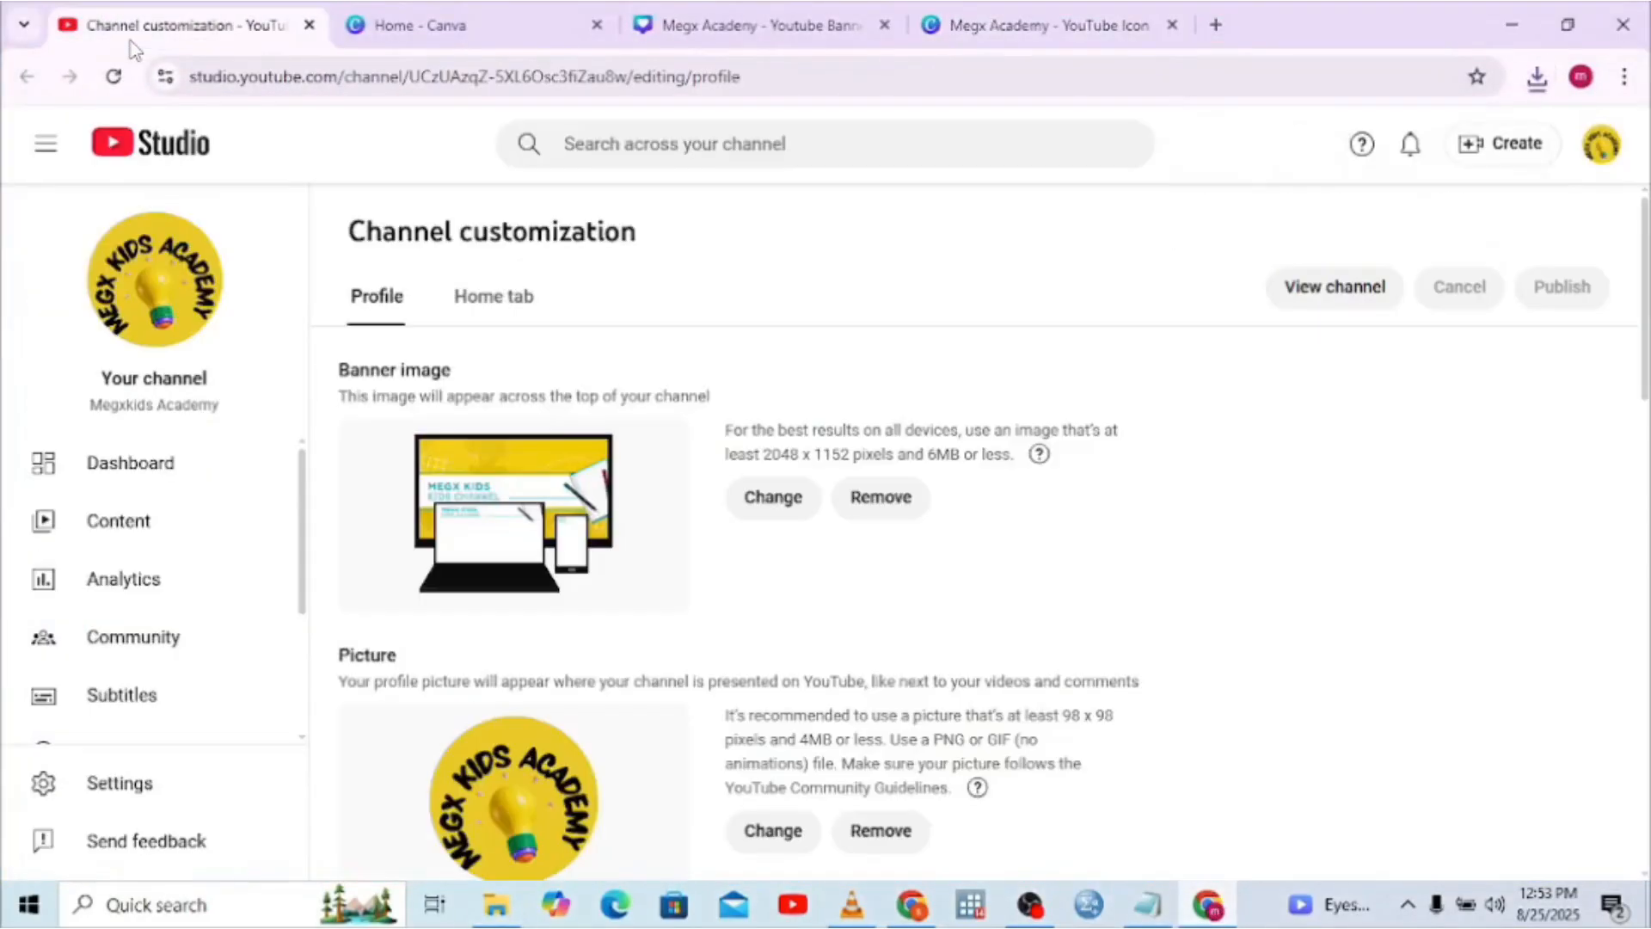
pyautogui.click(775, 503)
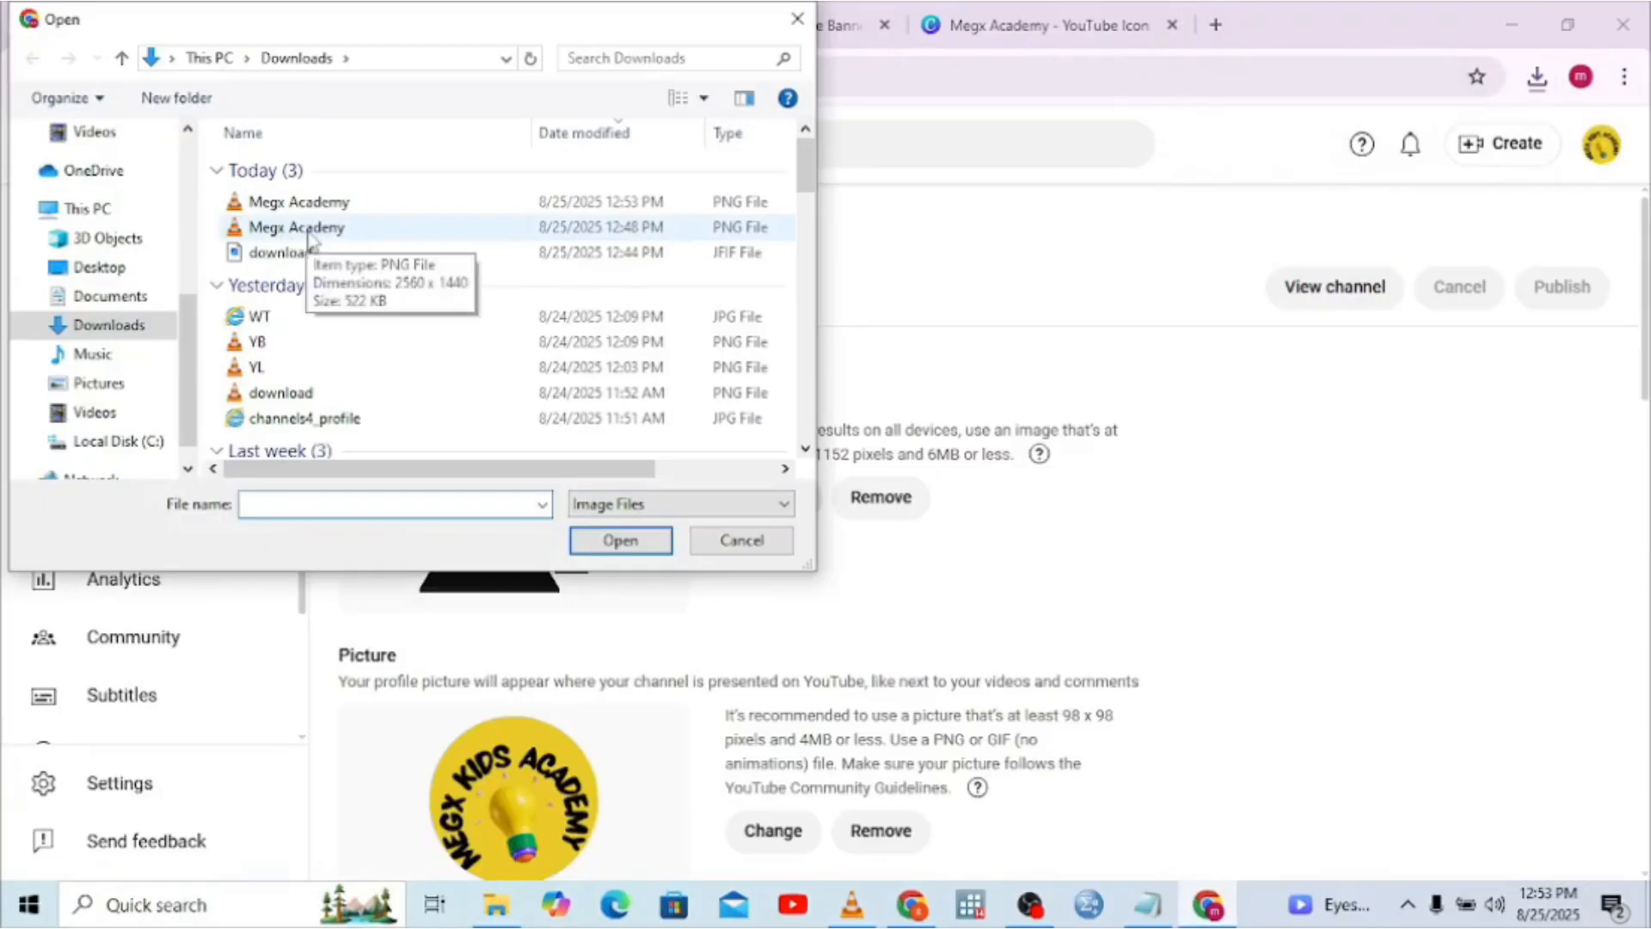
pyautogui.doubleClick(308, 230)
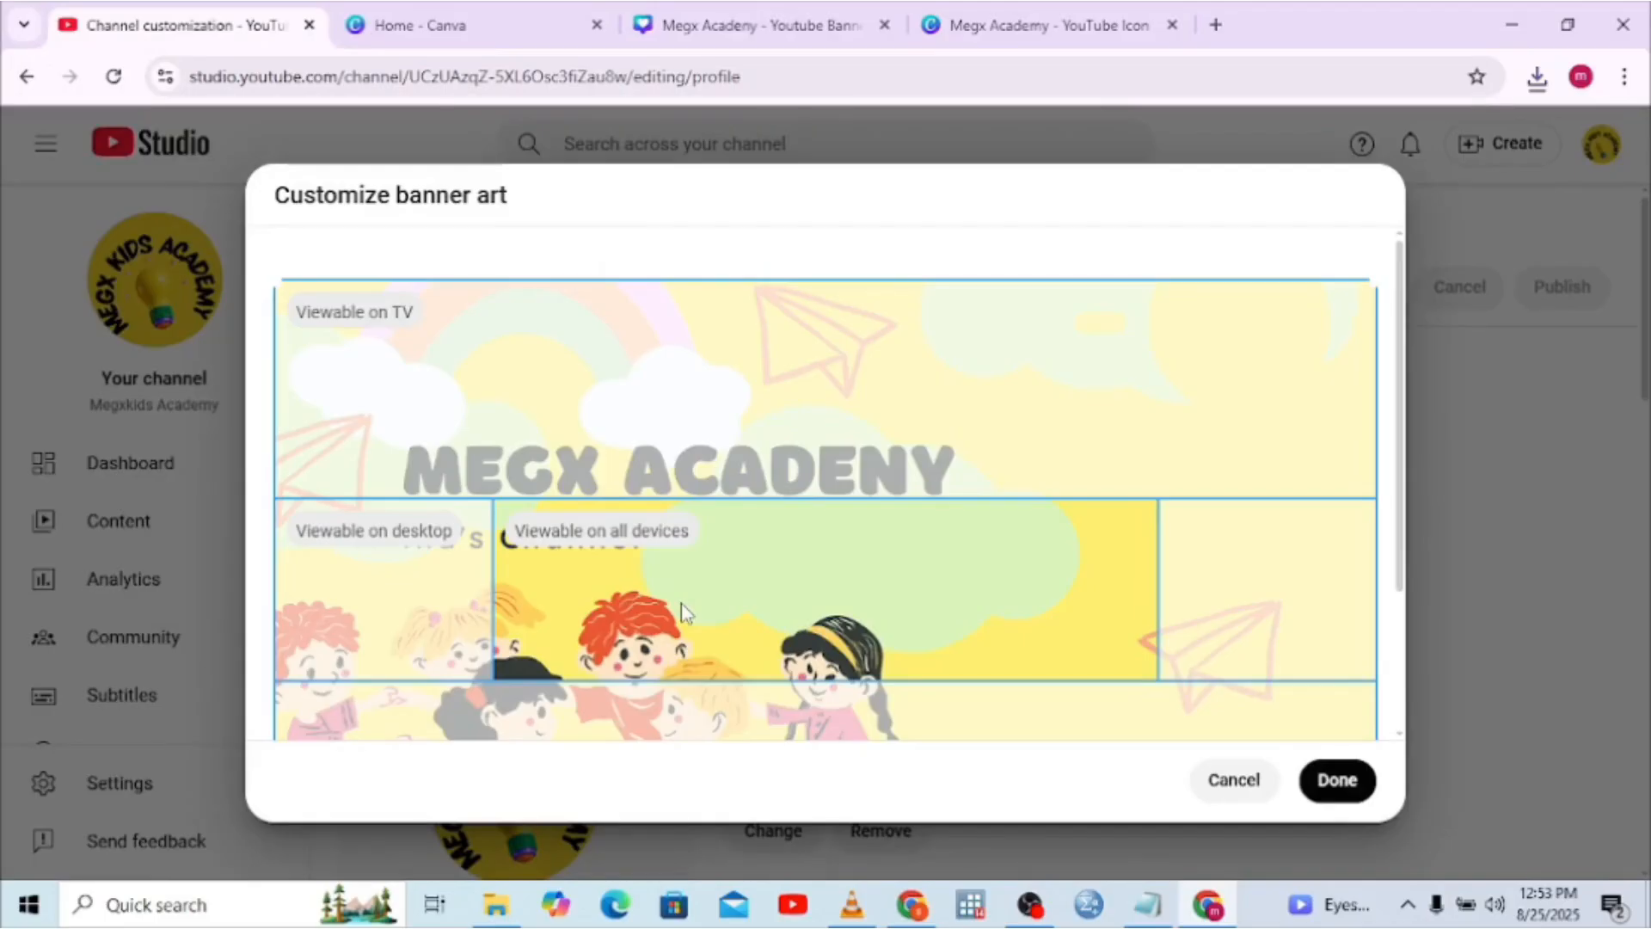
pyautogui.click(1019, 16)
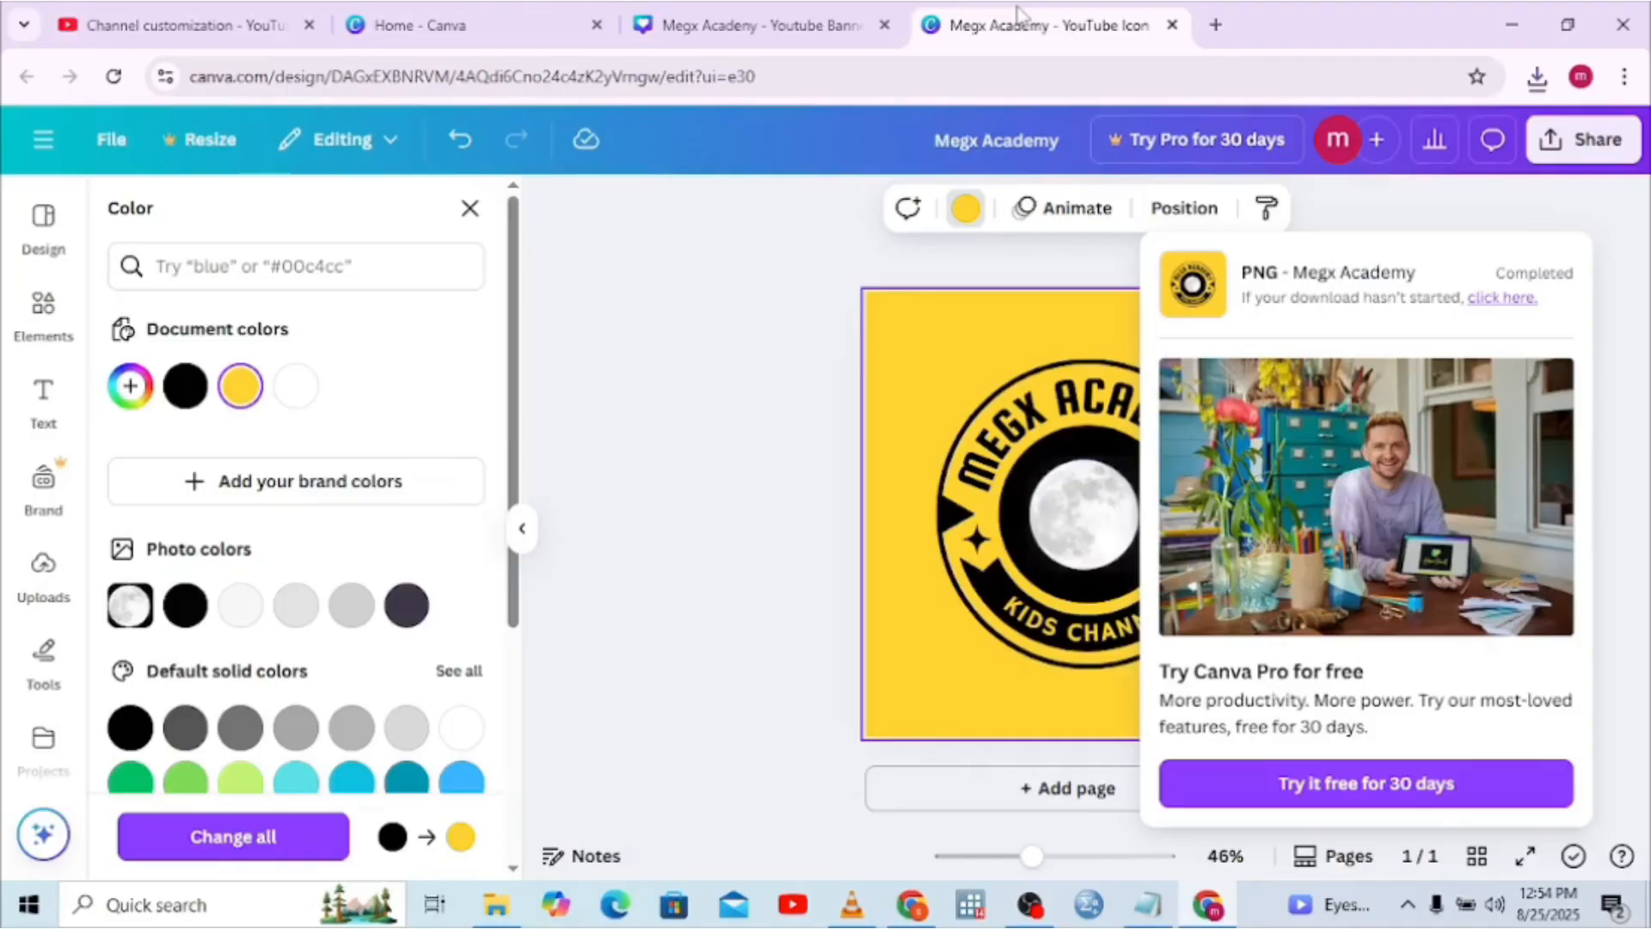
pyautogui.click(859, 24)
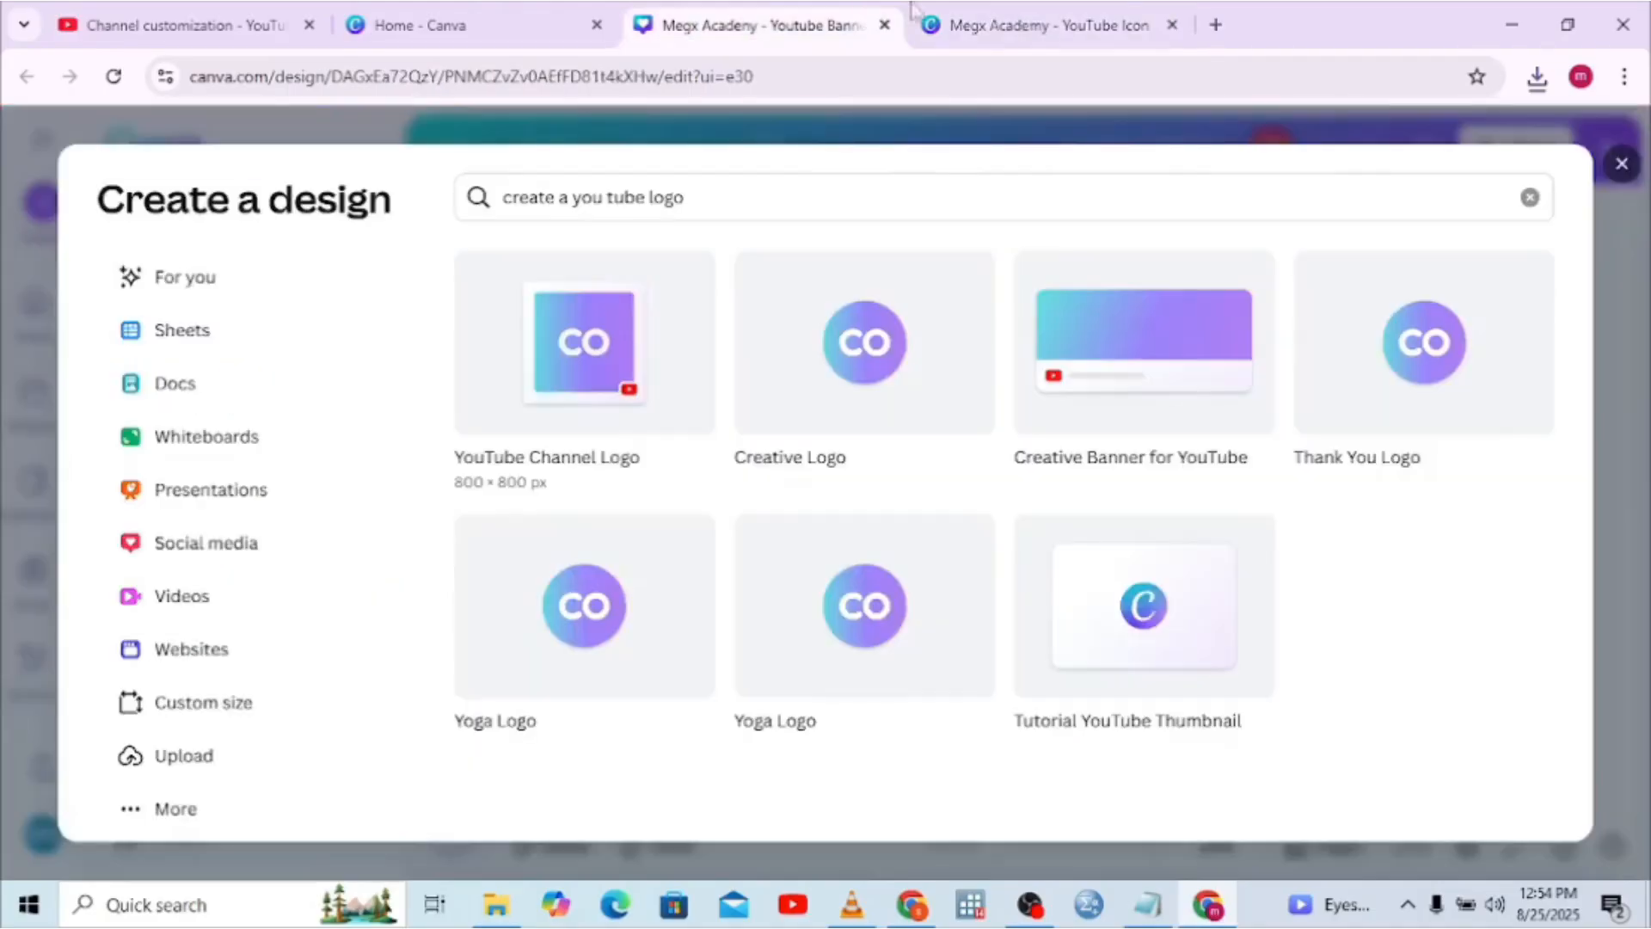
pyautogui.click(1118, 24)
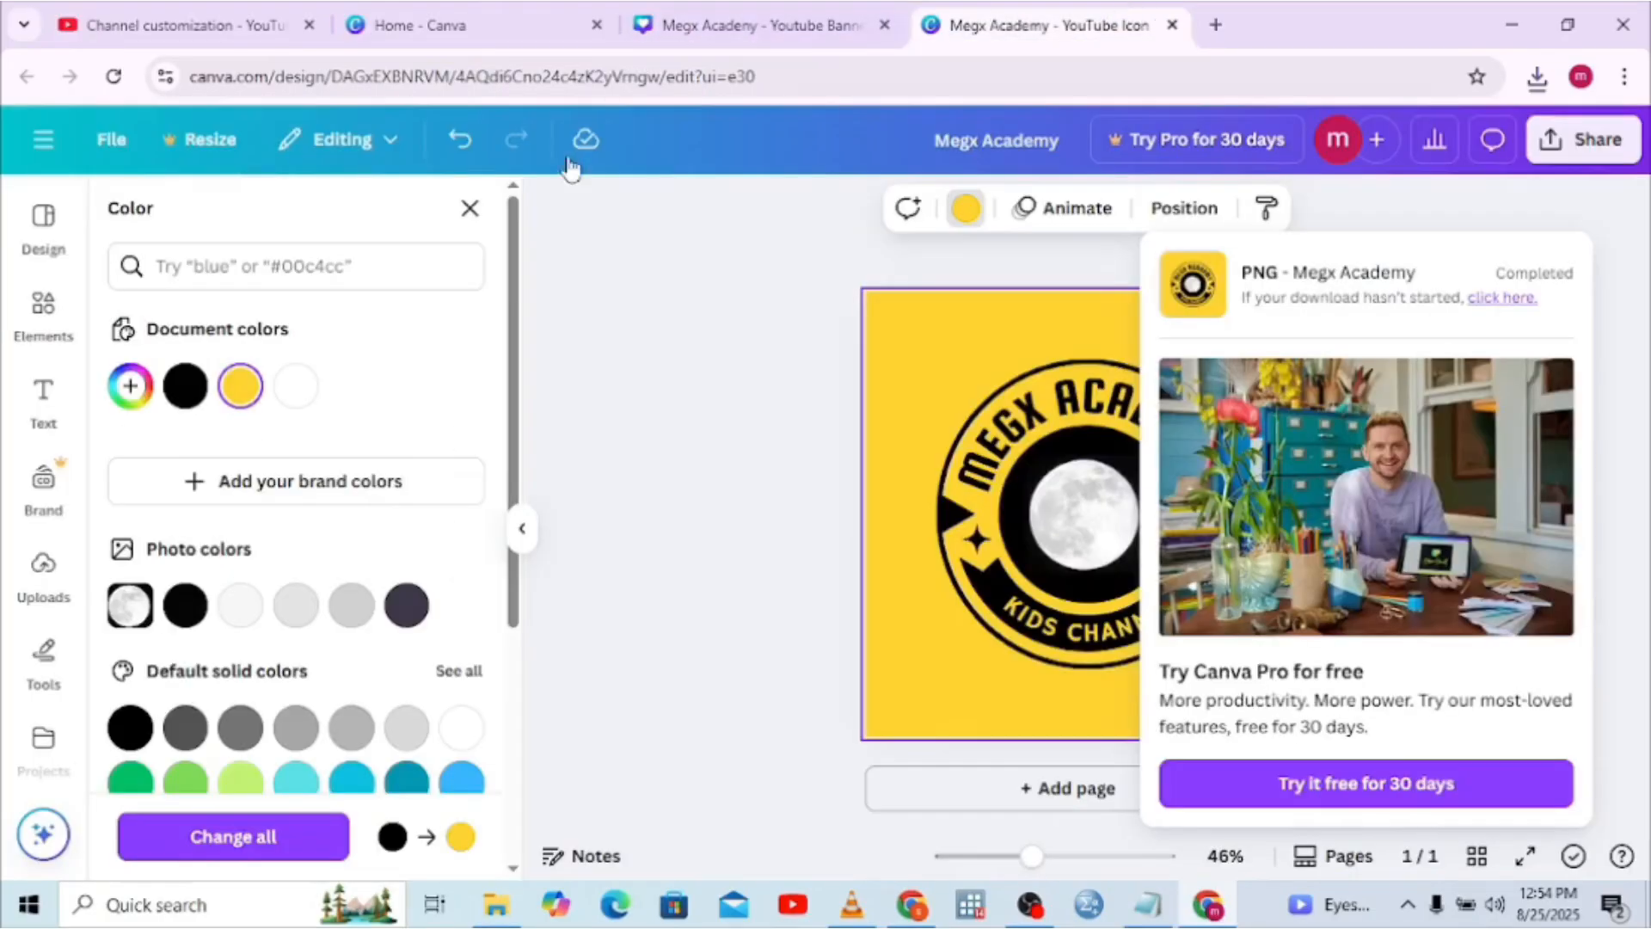
pyautogui.click(44, 140)
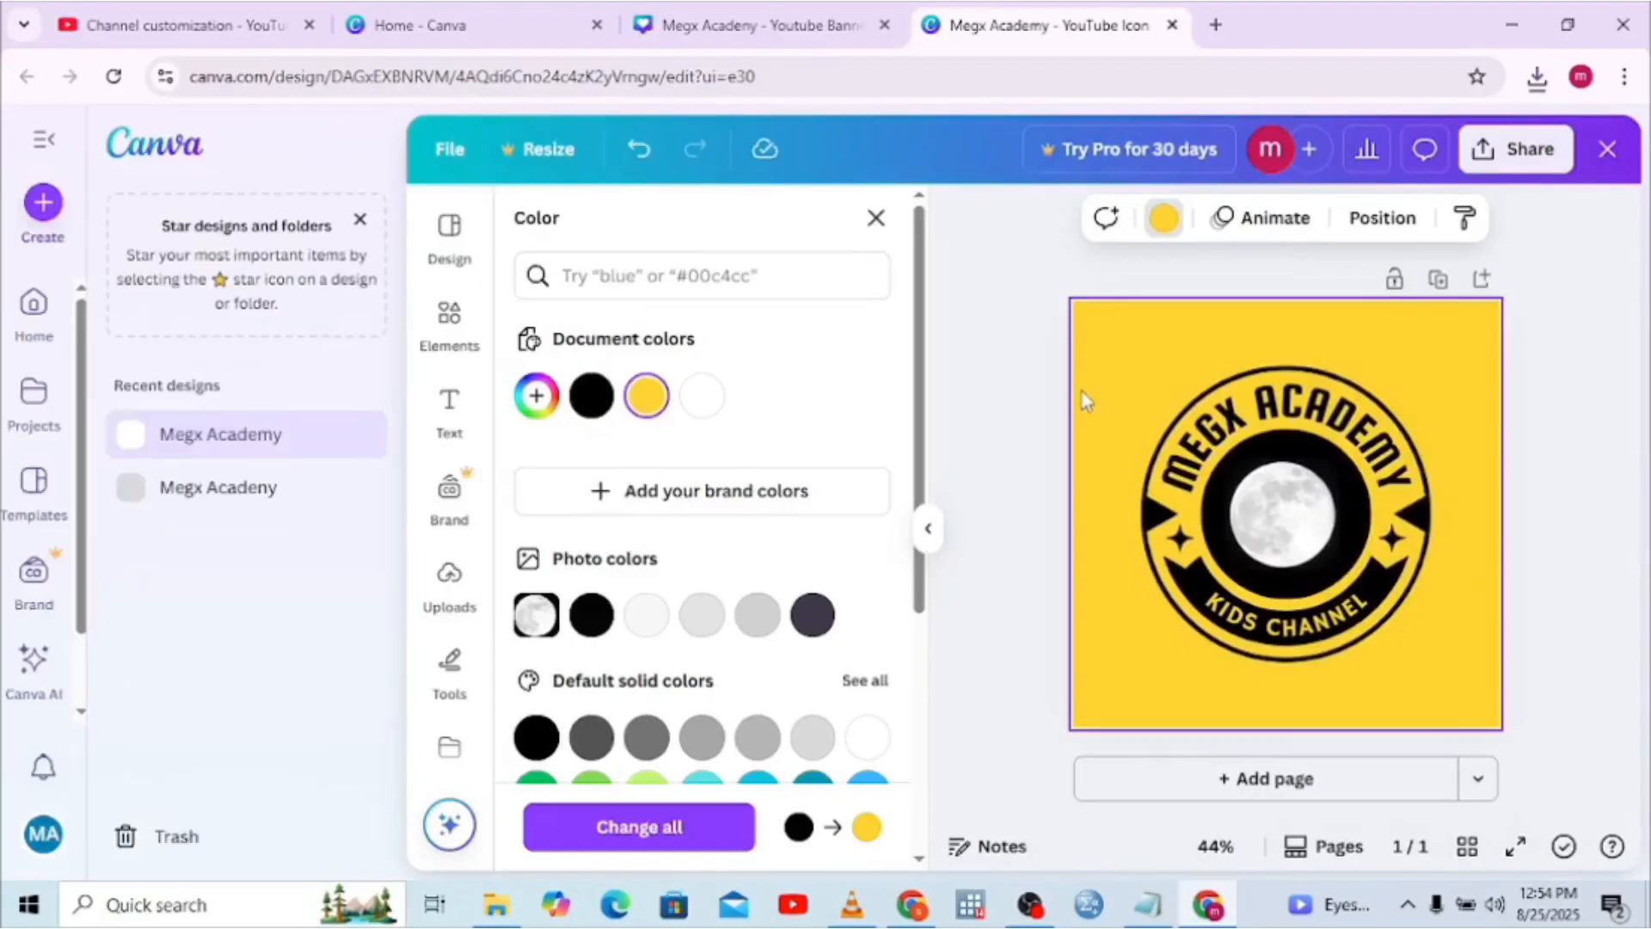
pyautogui.click(1056, 403)
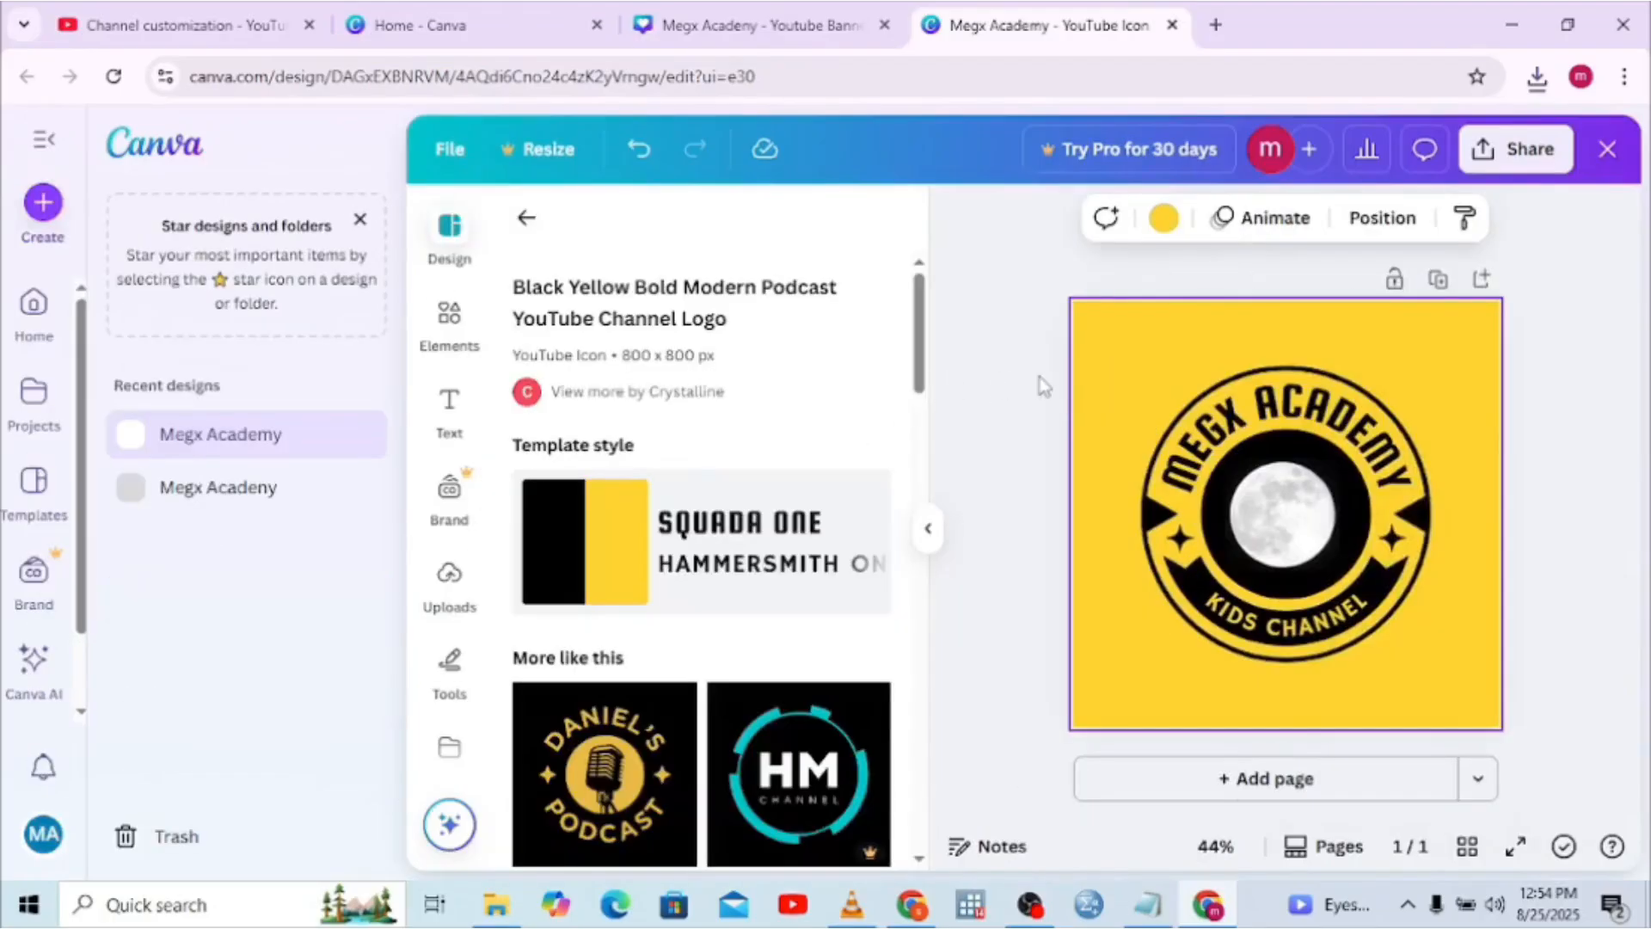
pyautogui.click(1208, 904)
pyautogui.click(1208, 905)
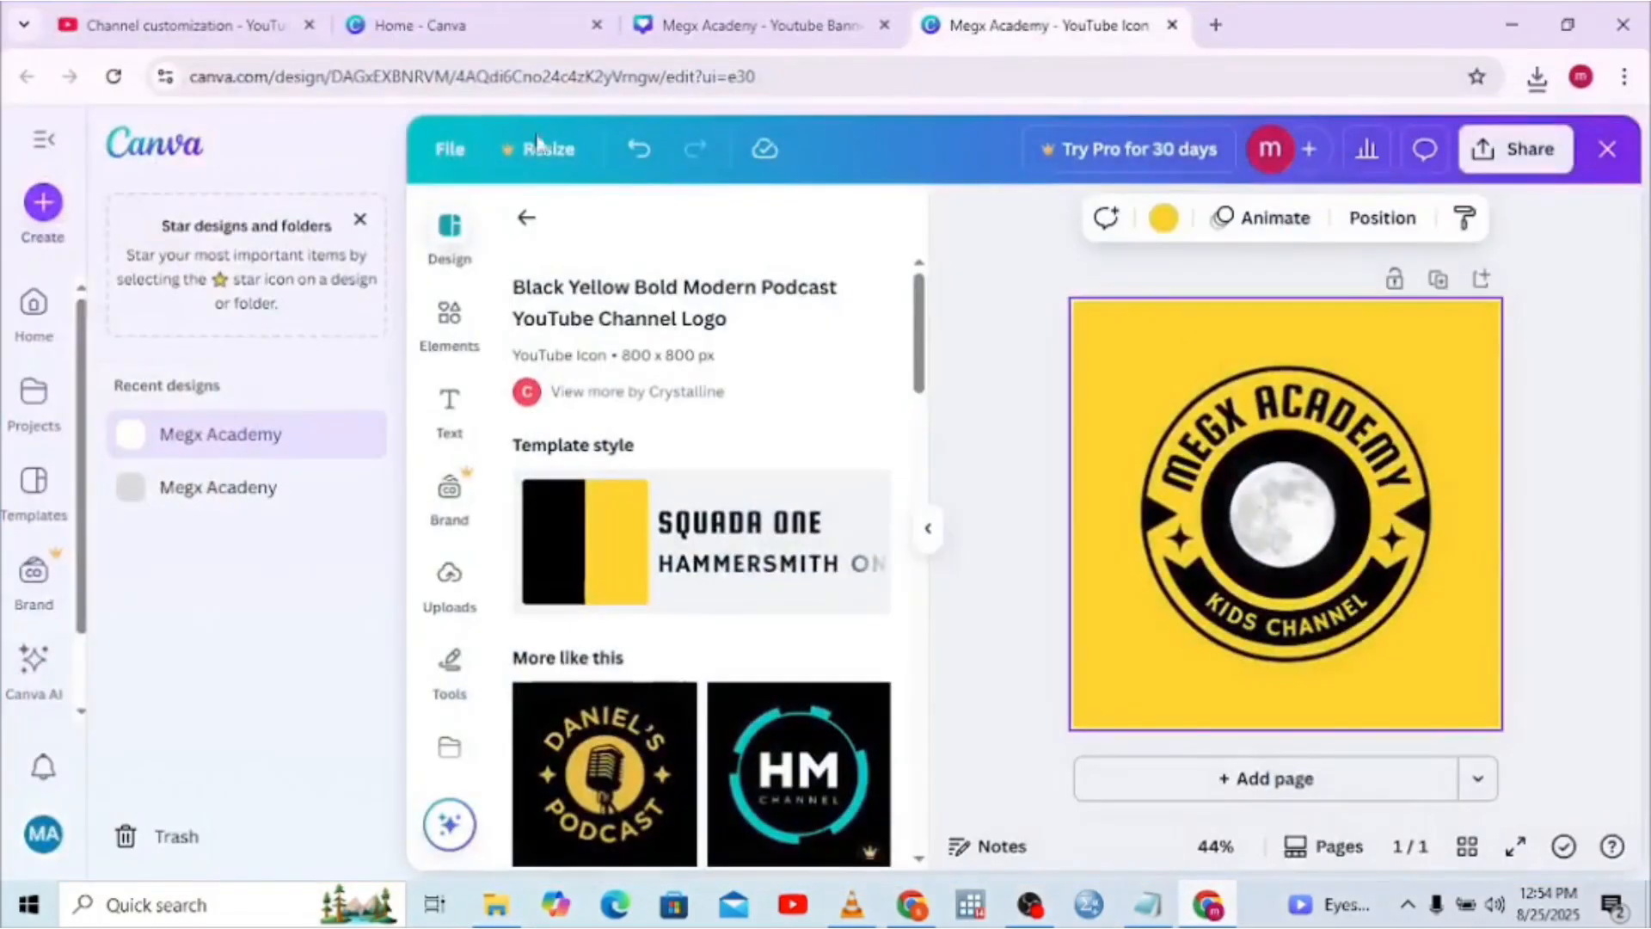
pyautogui.click(207, 27)
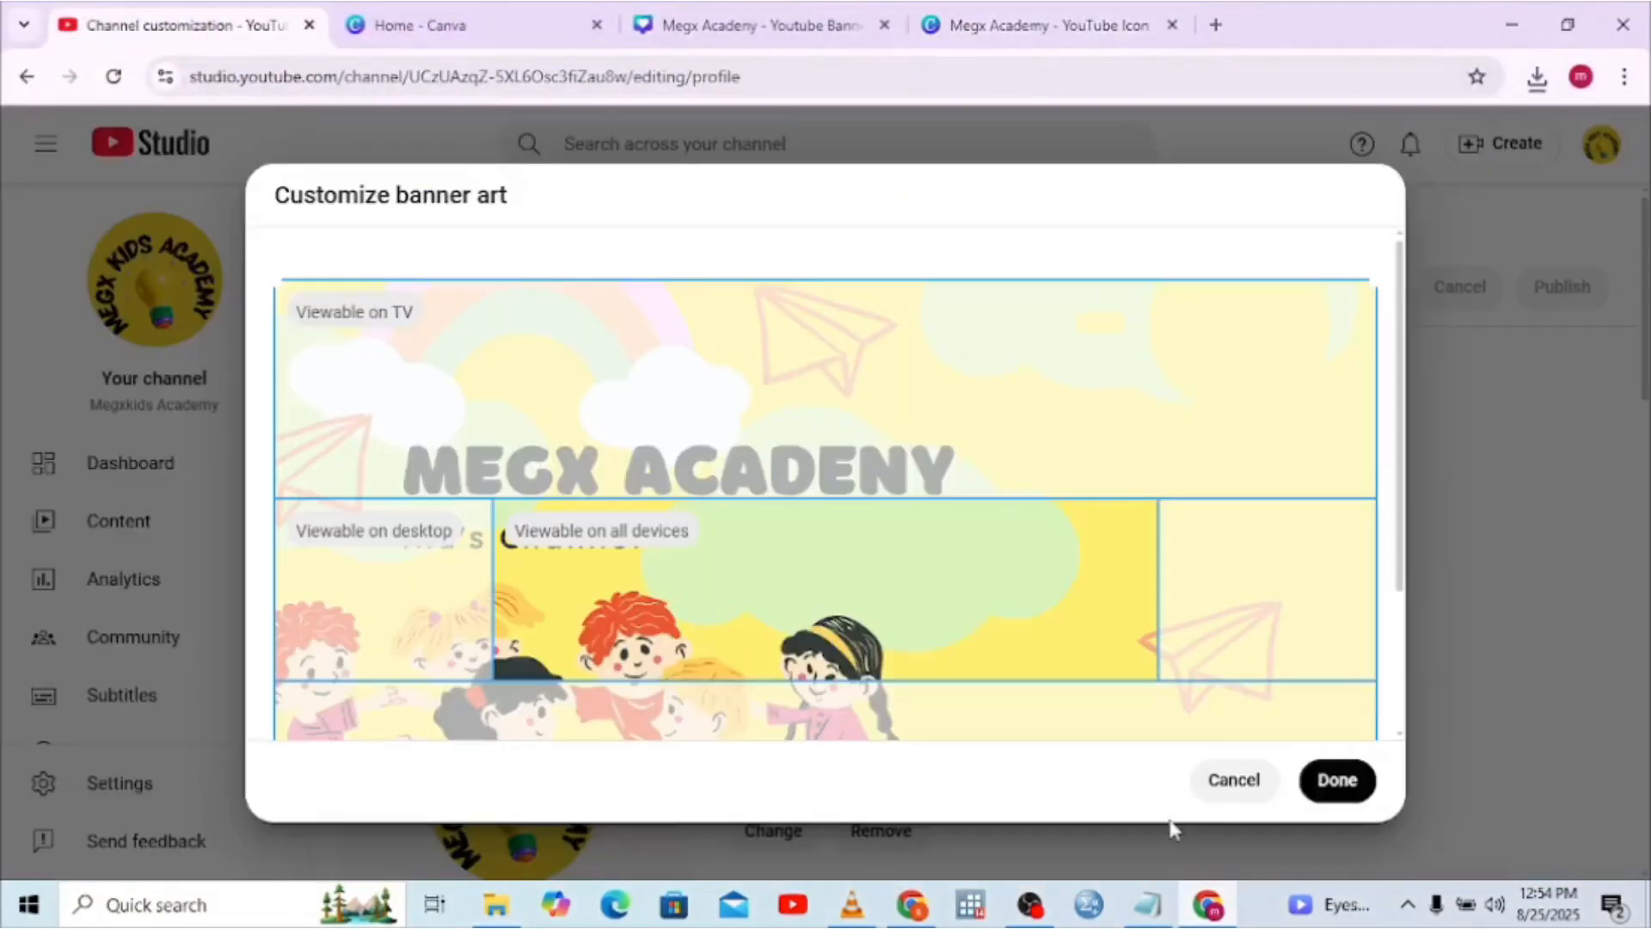
# Discard the banner crop and set the Megx Academy logo PNG as the channel profile picture
pyautogui.click(1225, 781)
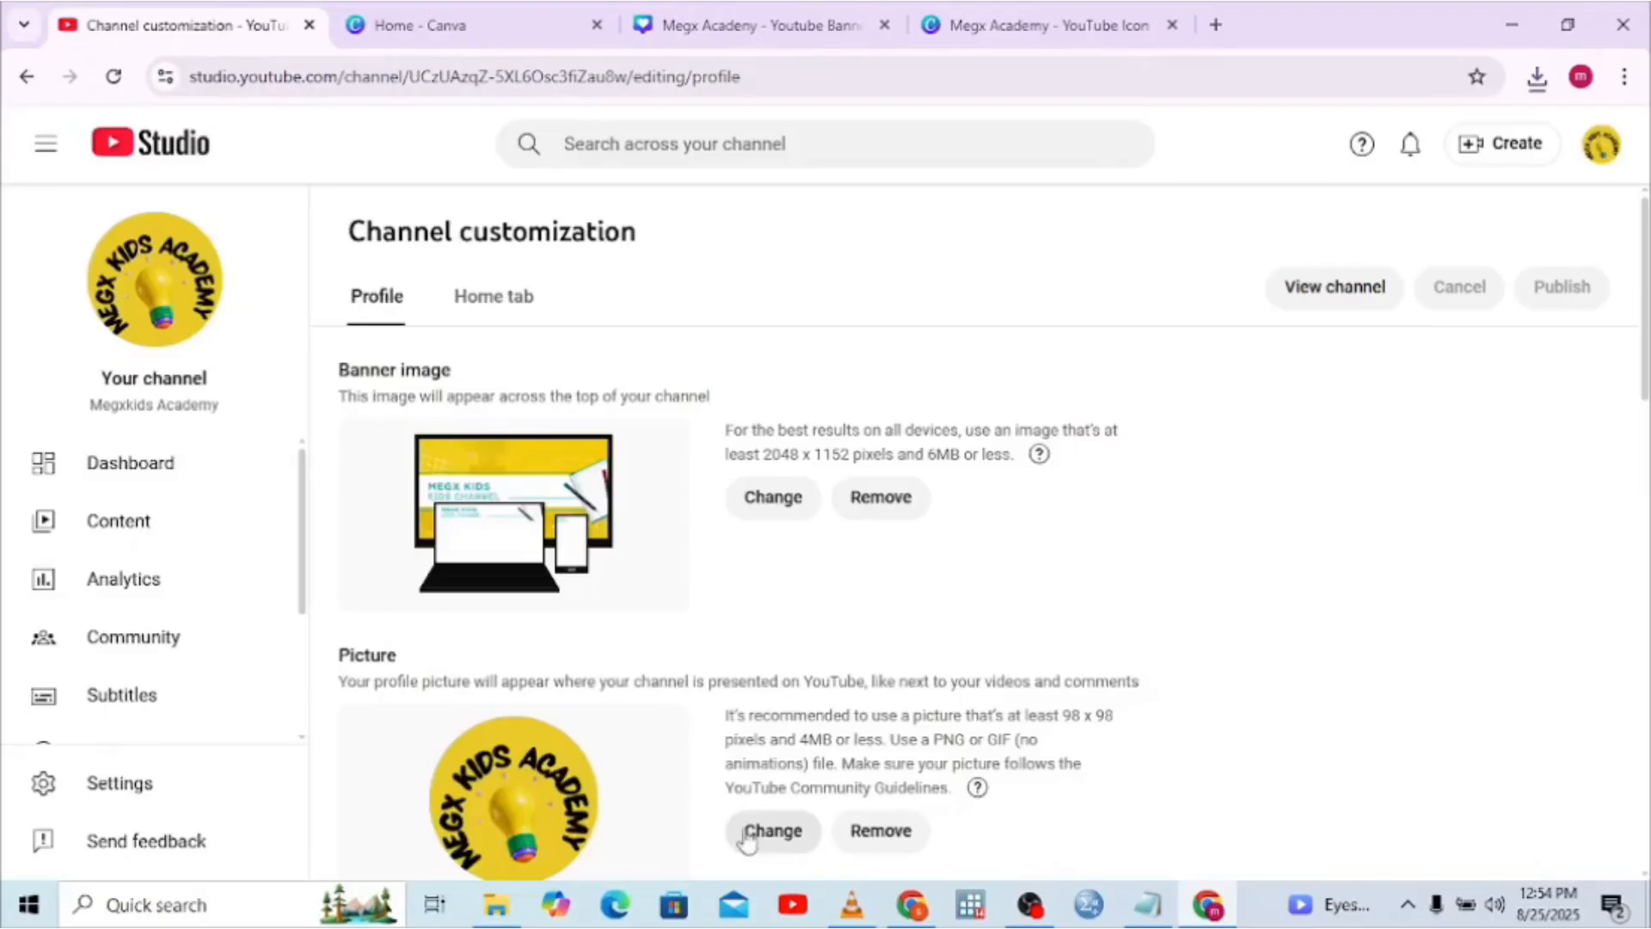
pyautogui.click(789, 850)
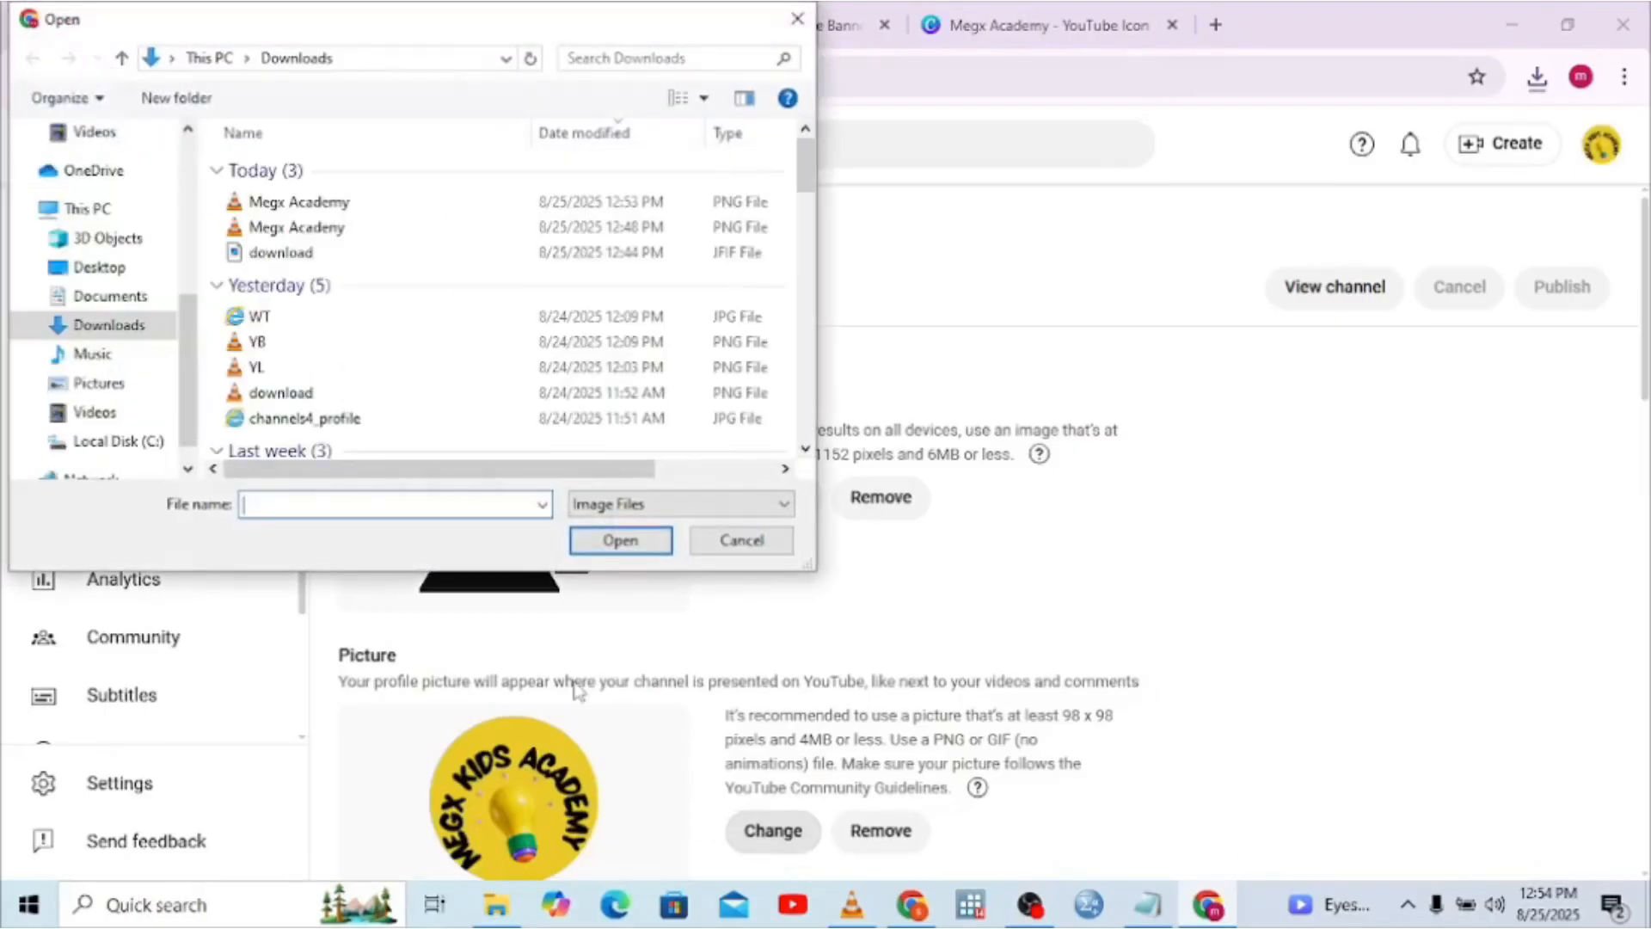
pyautogui.doubleClick(317, 206)
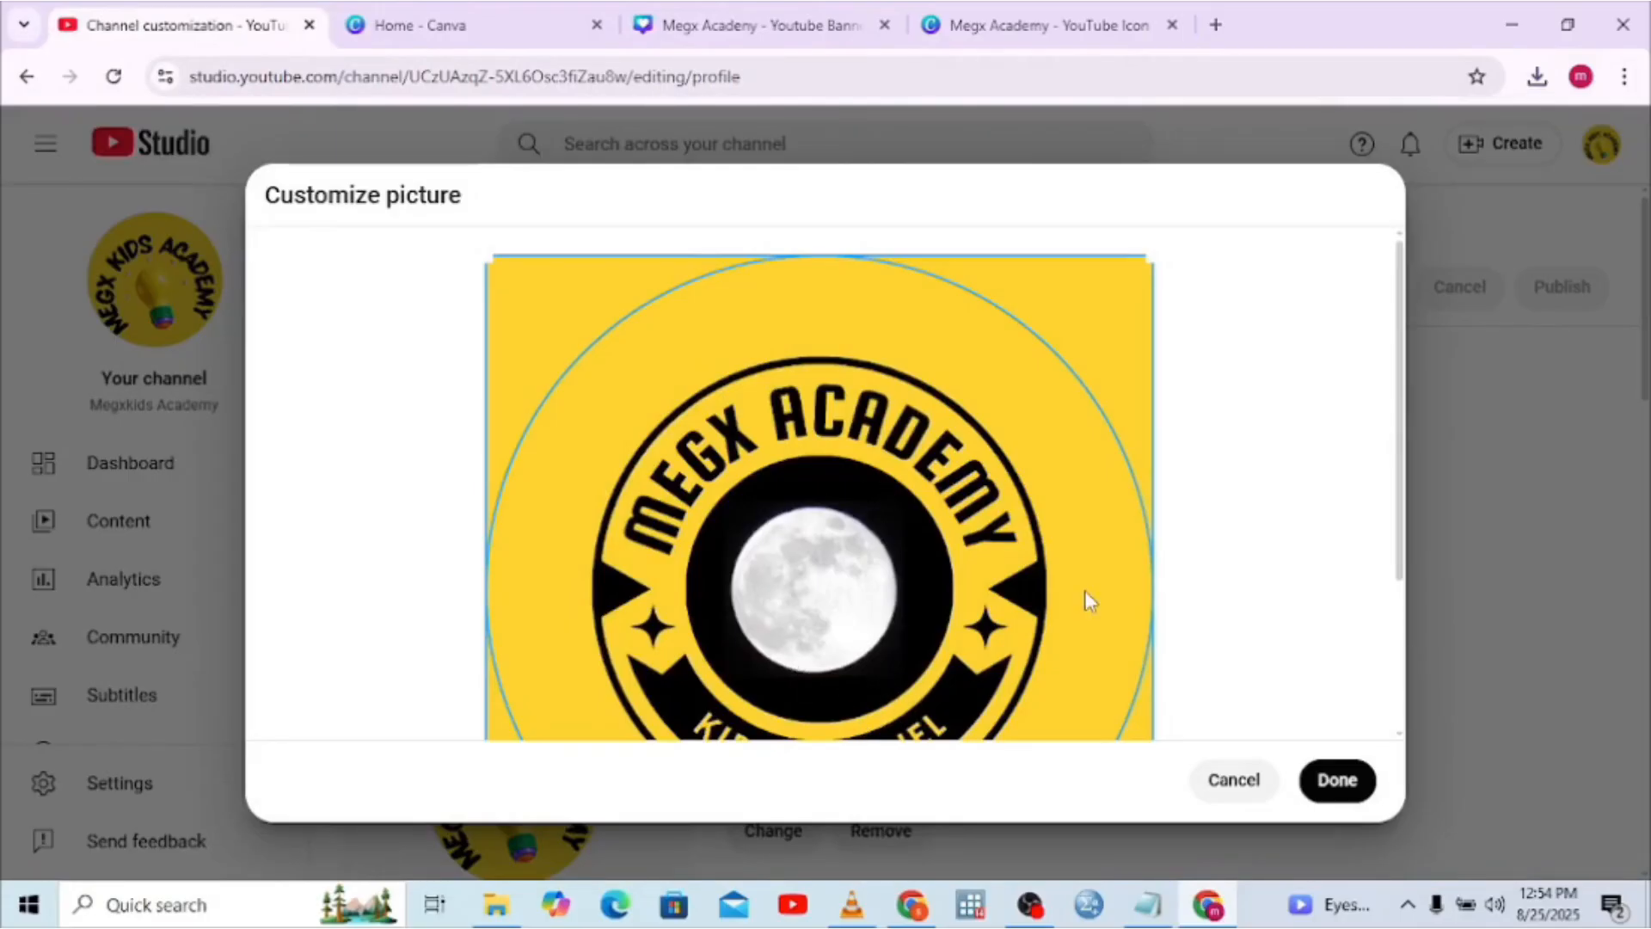
pyautogui.click(1351, 786)
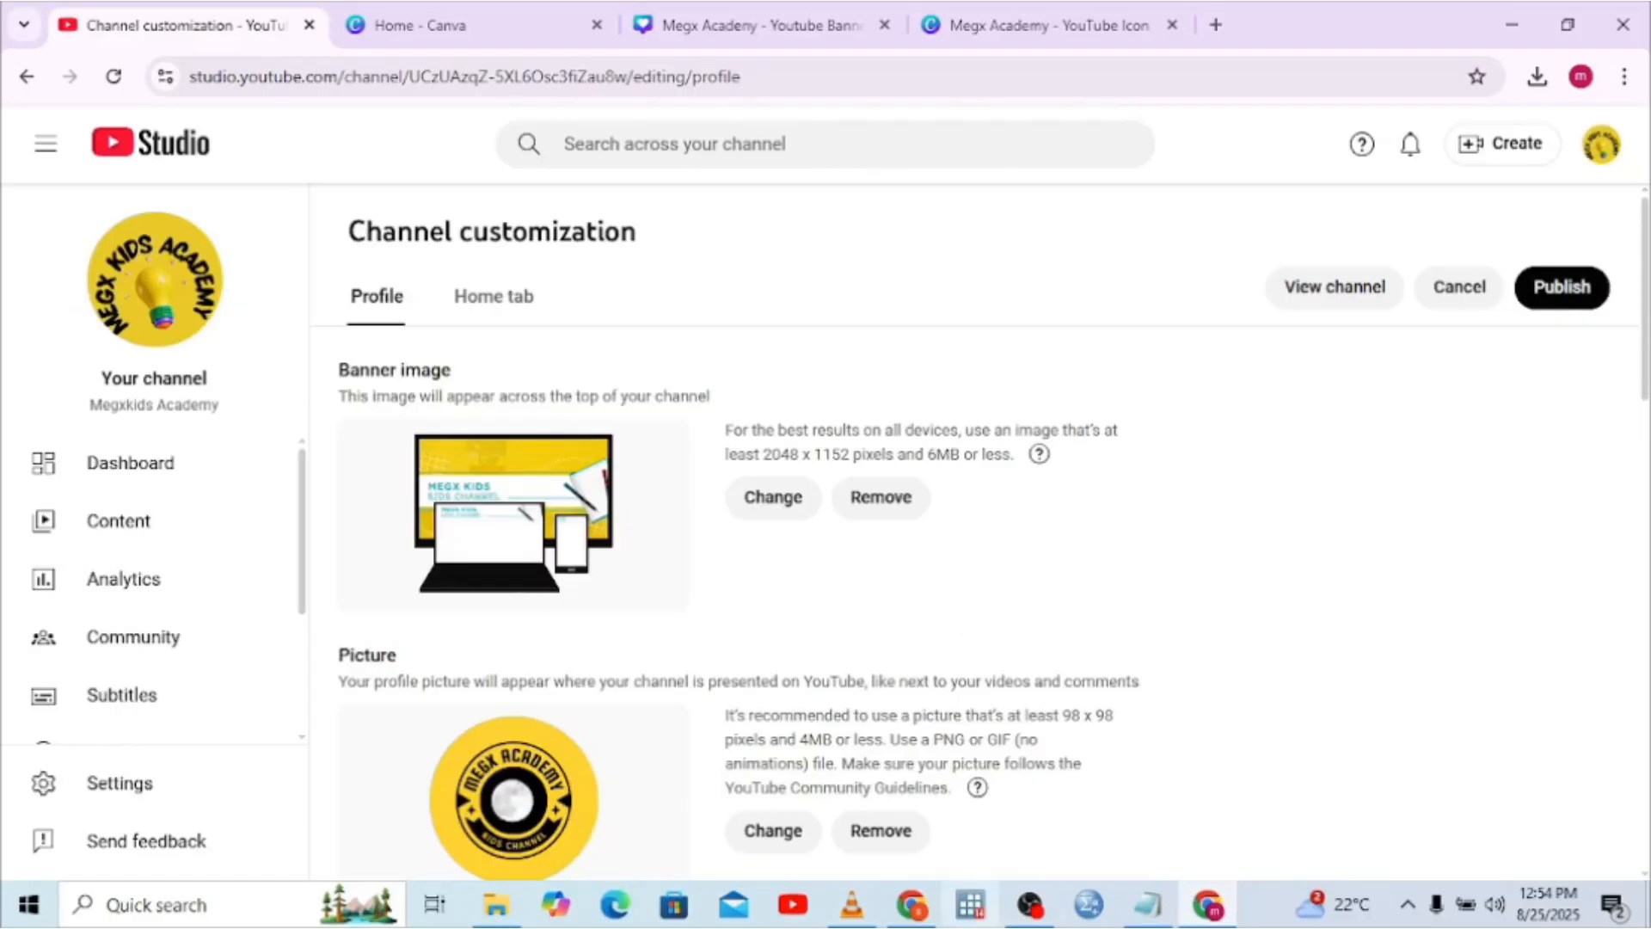
# Return to the Canva 'YouTube Icon' logo design
pyautogui.click(918, 907)
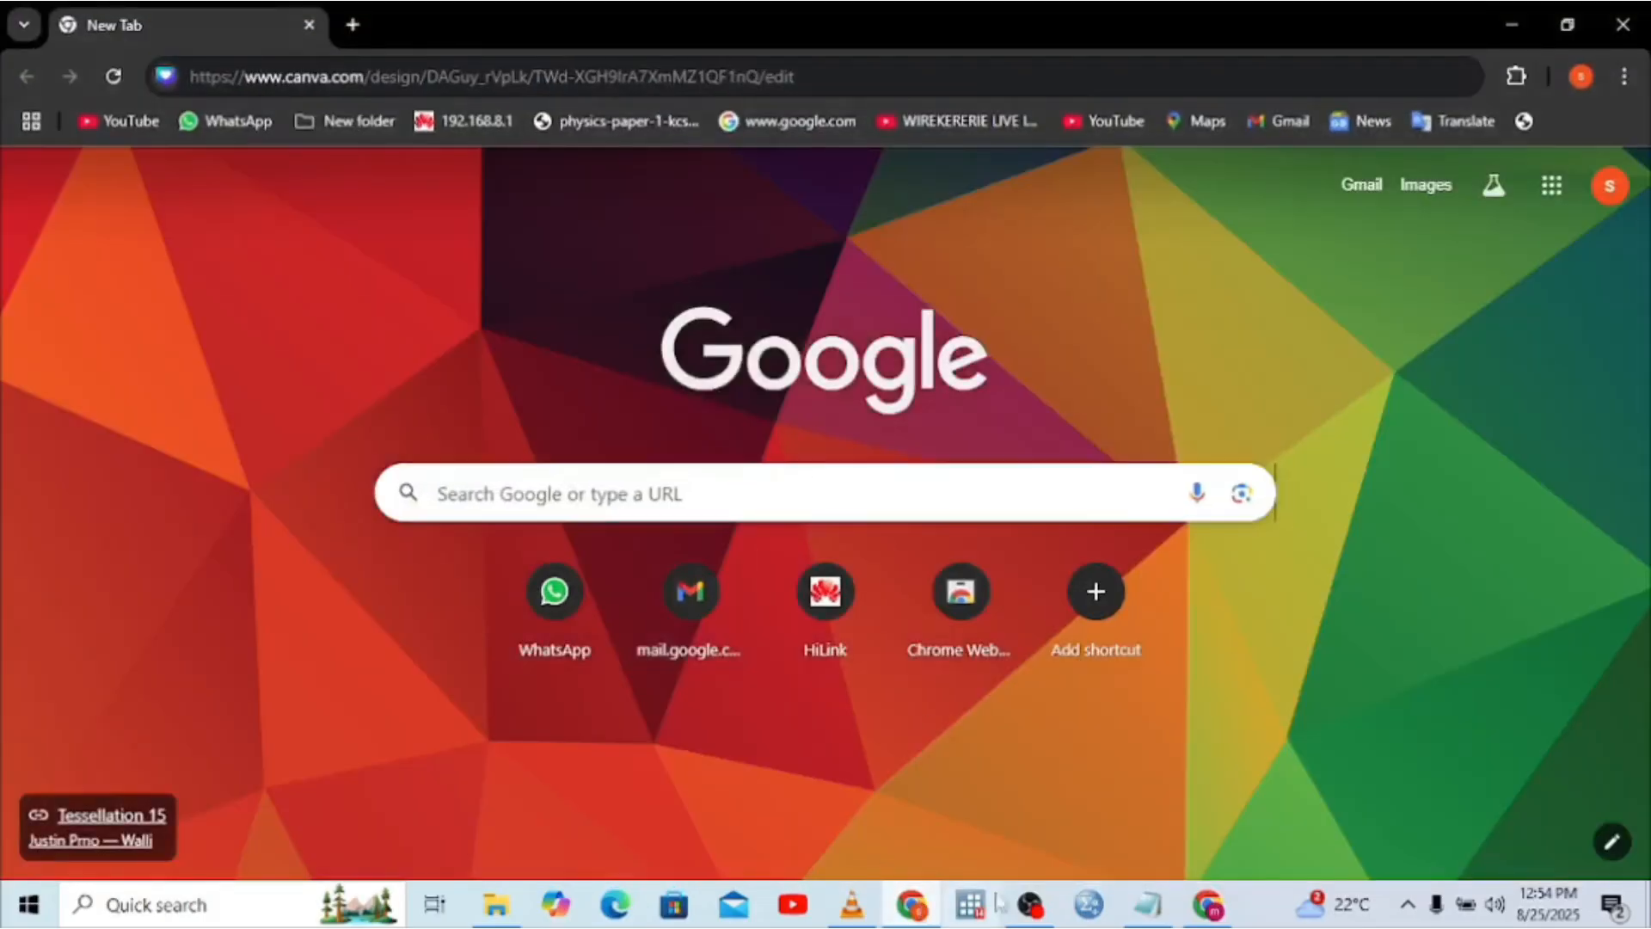
pyautogui.click(1208, 904)
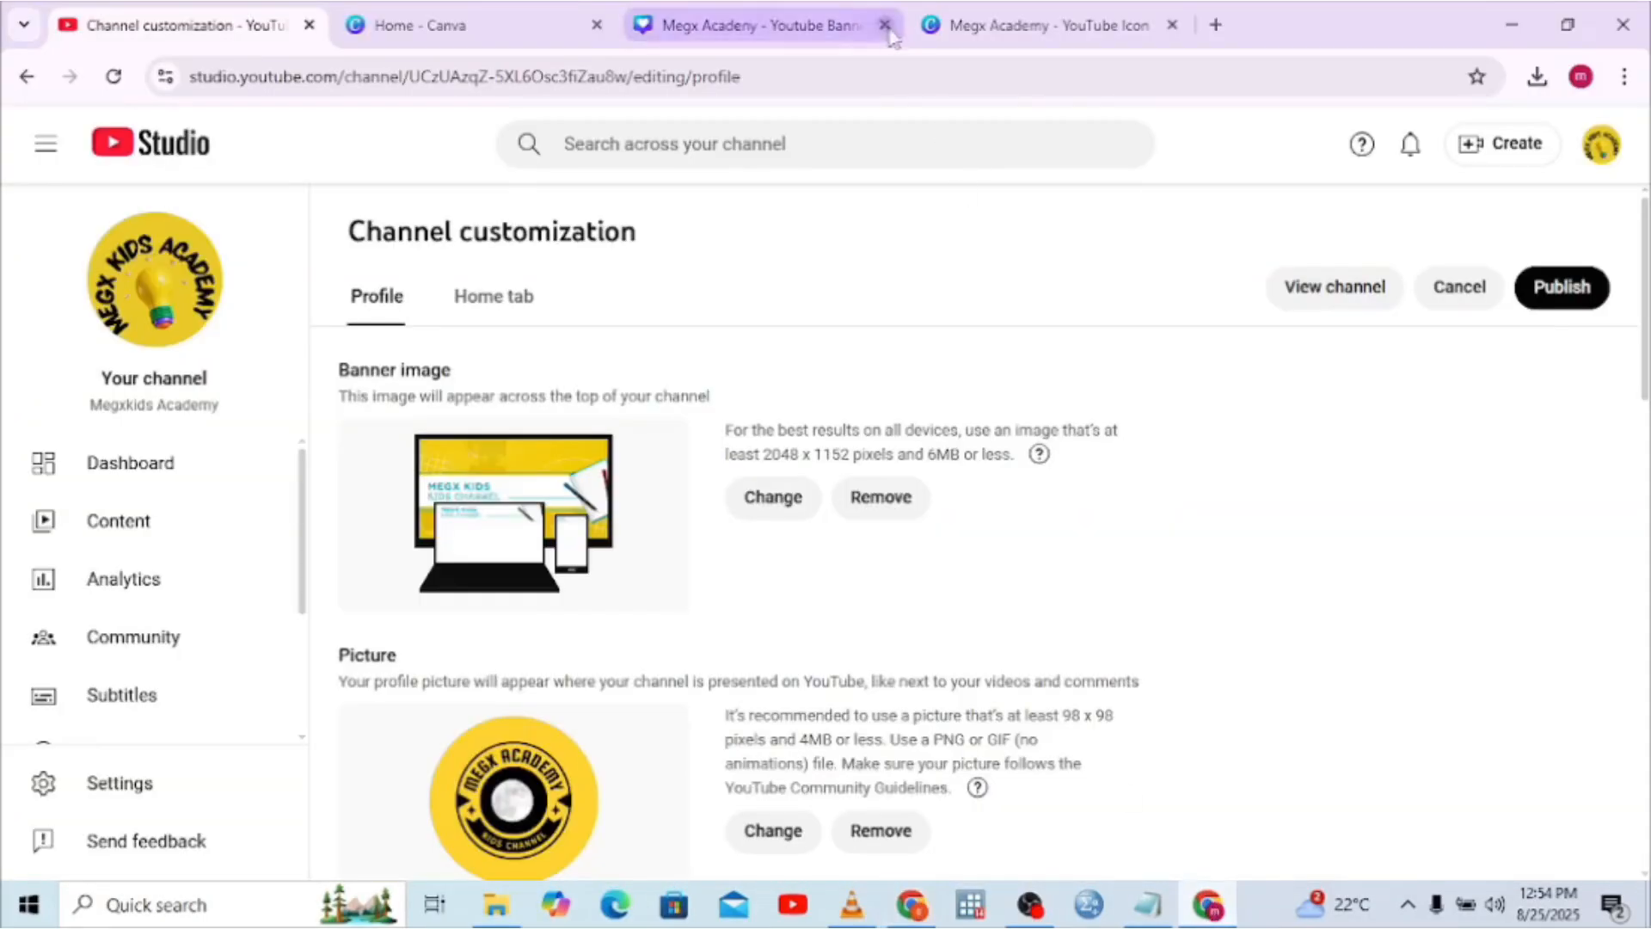
pyautogui.click(977, 25)
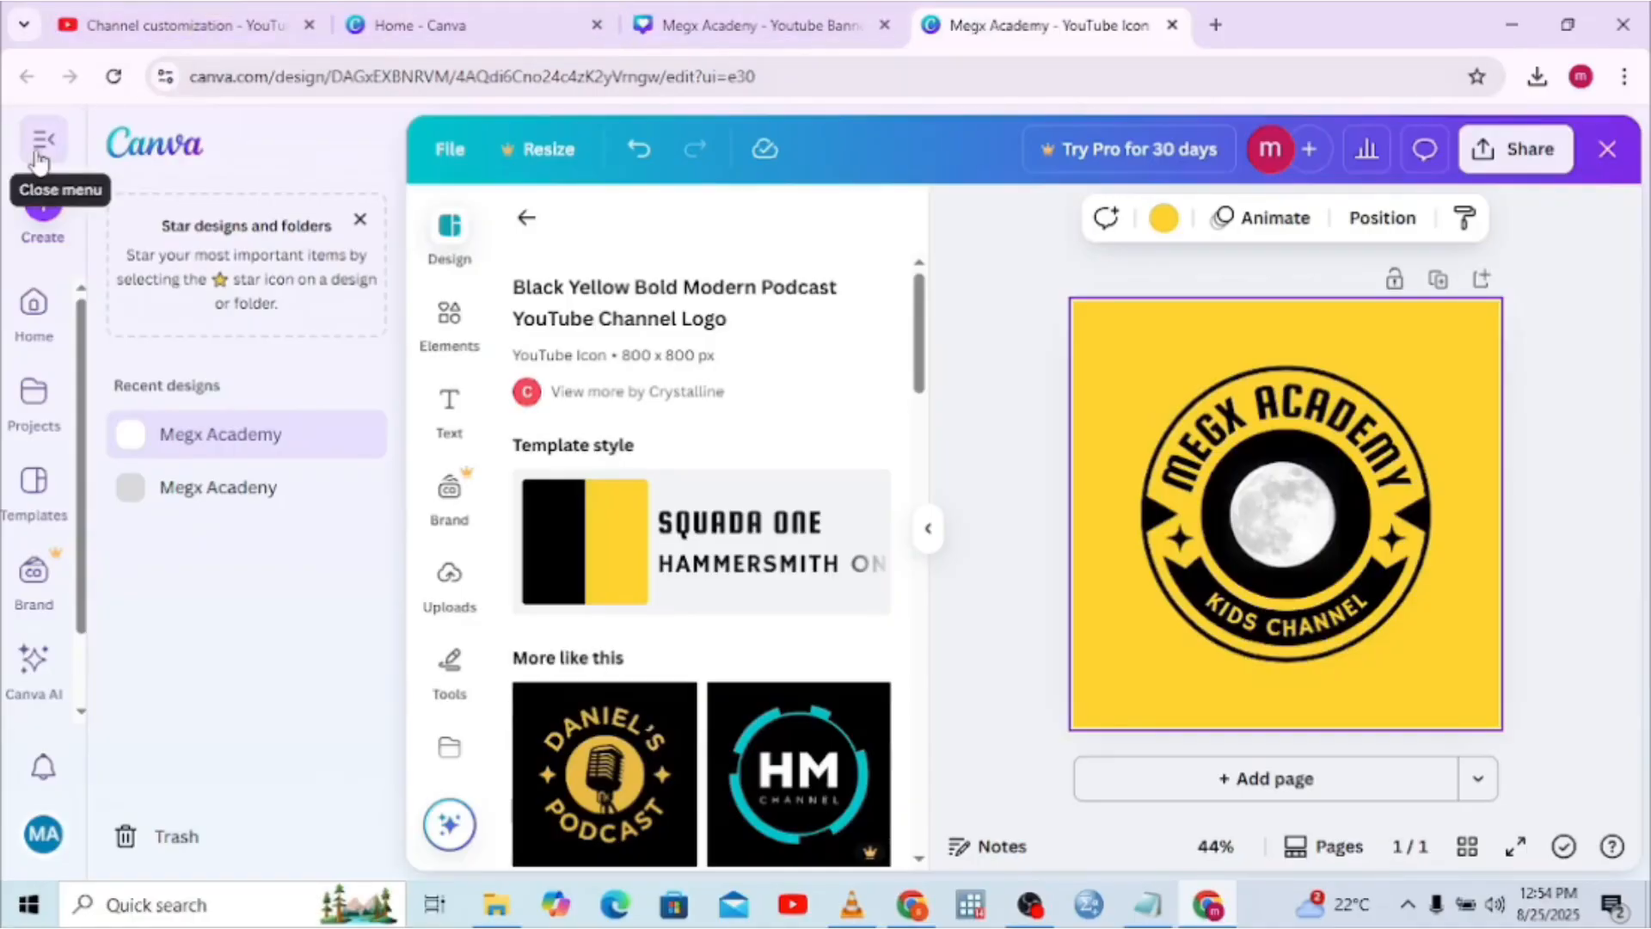
# Undo the logo's background colour and text edits, restoring the black background, then close it to the Canva home page
pyautogui.click(646, 150)
pyautogui.click(647, 150)
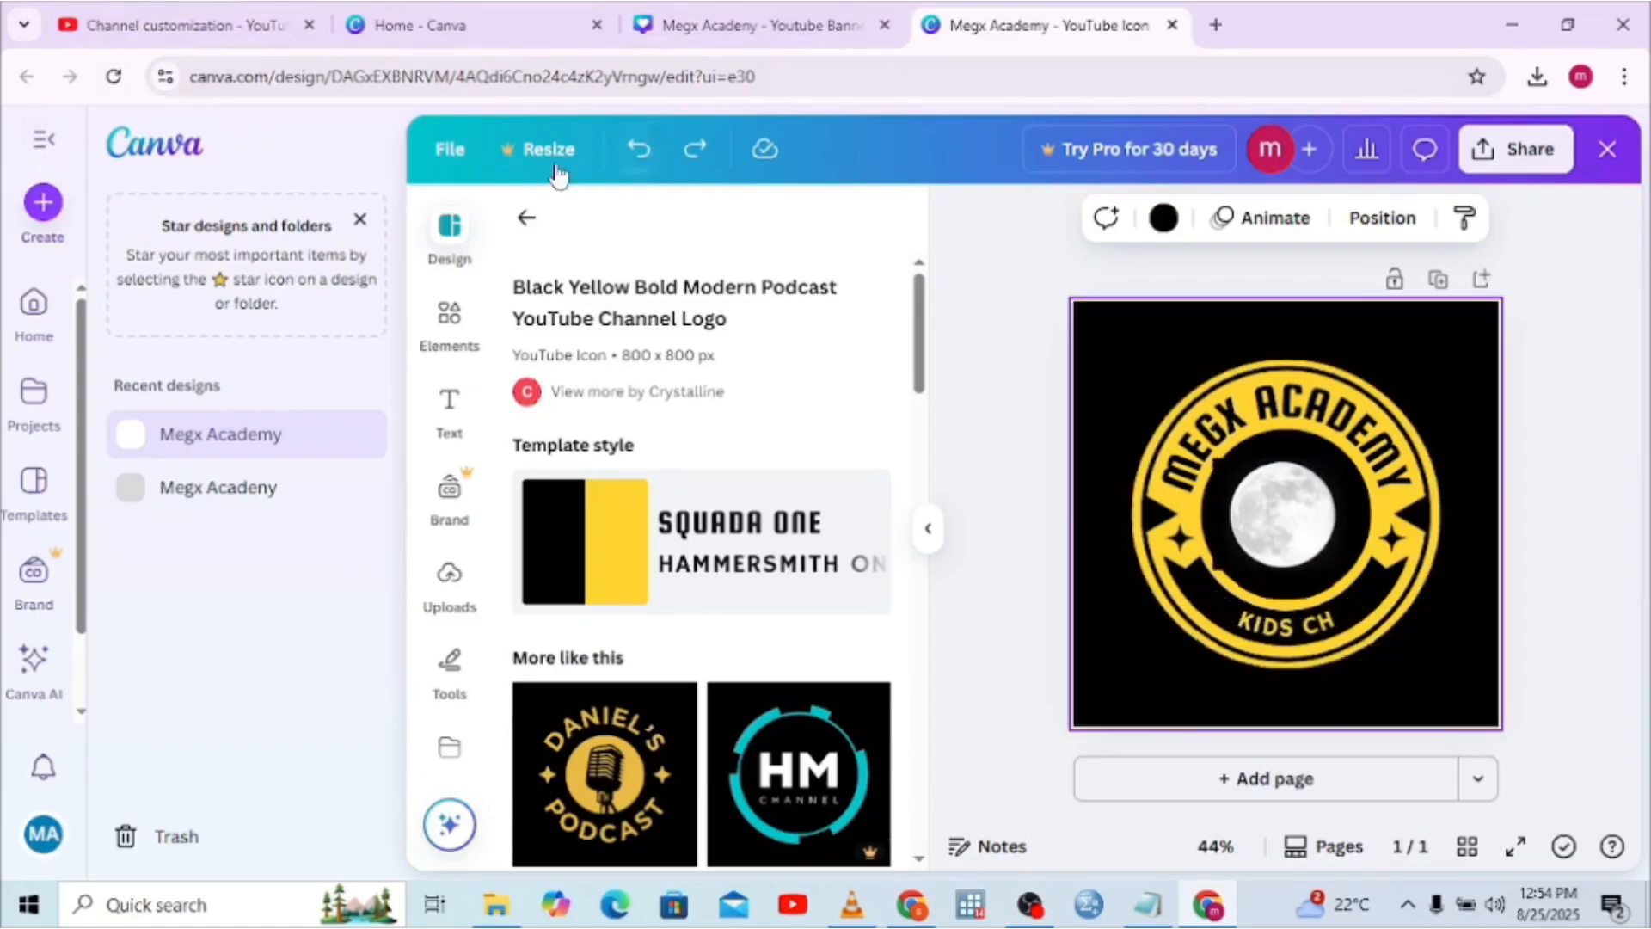
pyautogui.click(1622, 149)
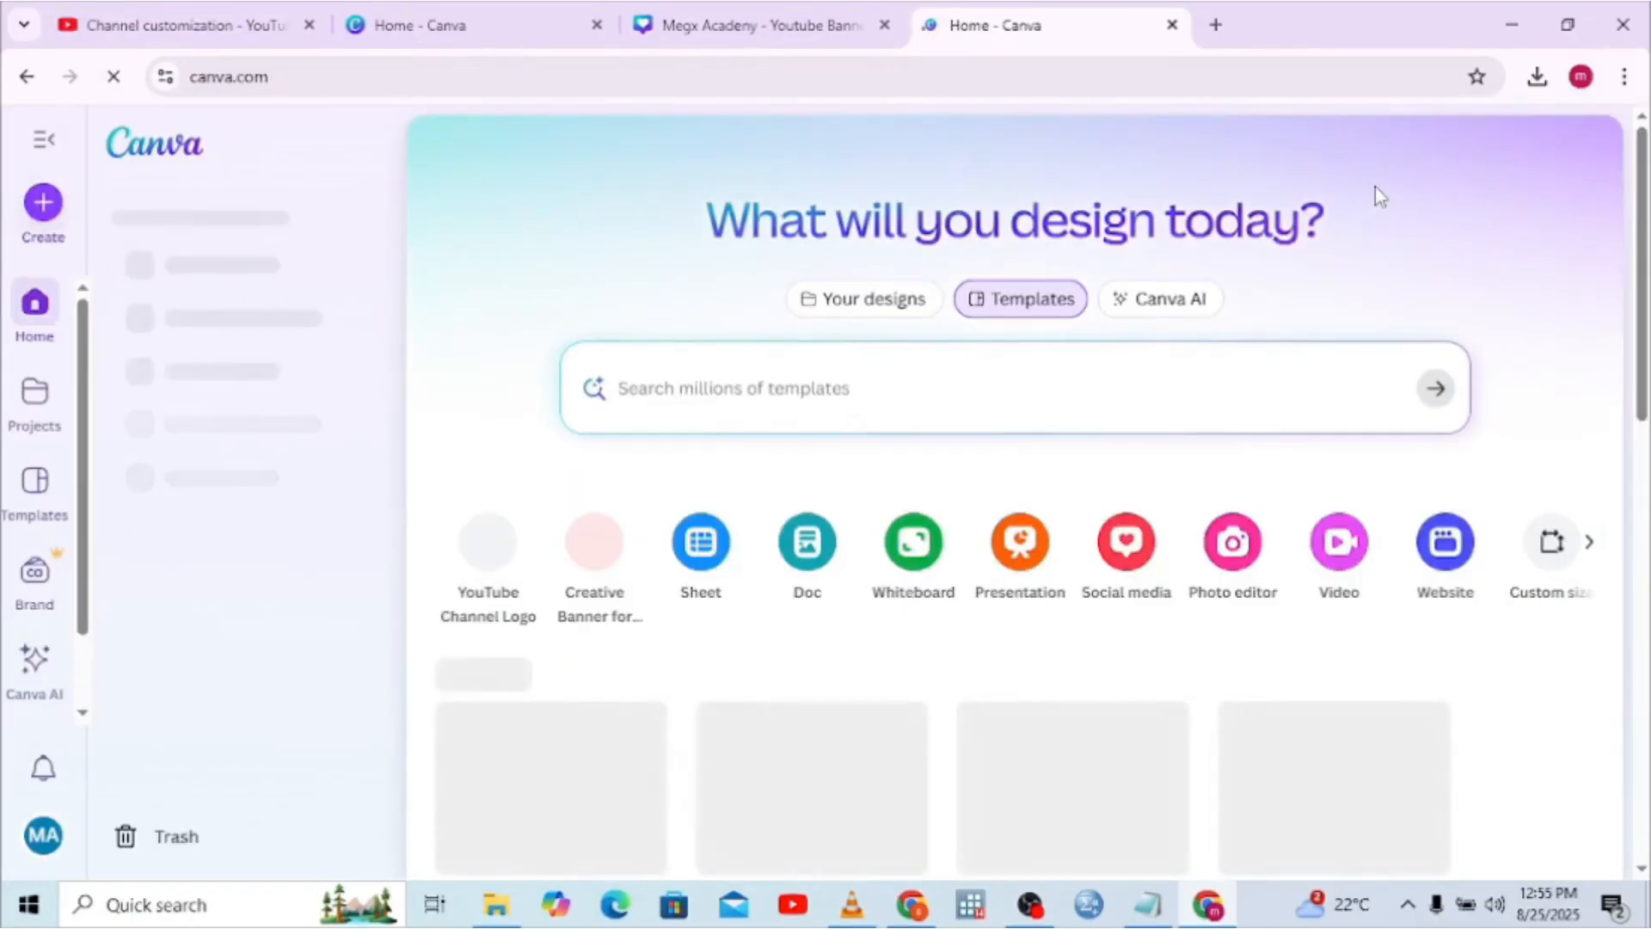
pyautogui.scroll(-2, 1640, 860)
pyautogui.click(1639, 868)
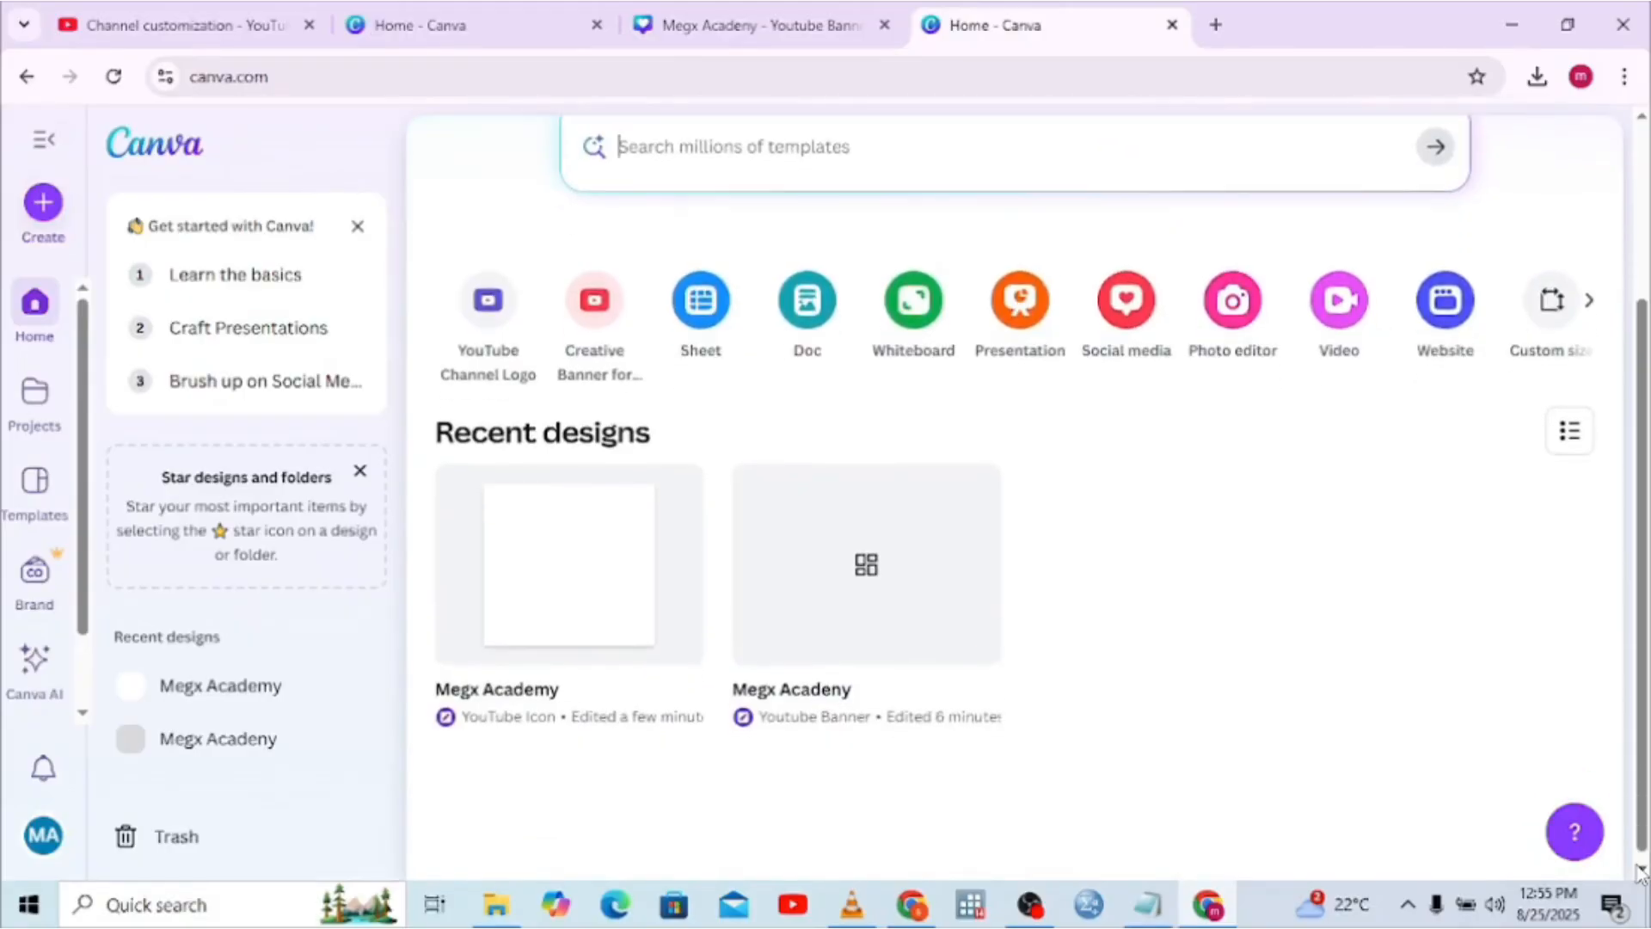
# Open the Megx Academy banner and lower the heading, with Kid's Channel under its right end
pyautogui.click(886, 654)
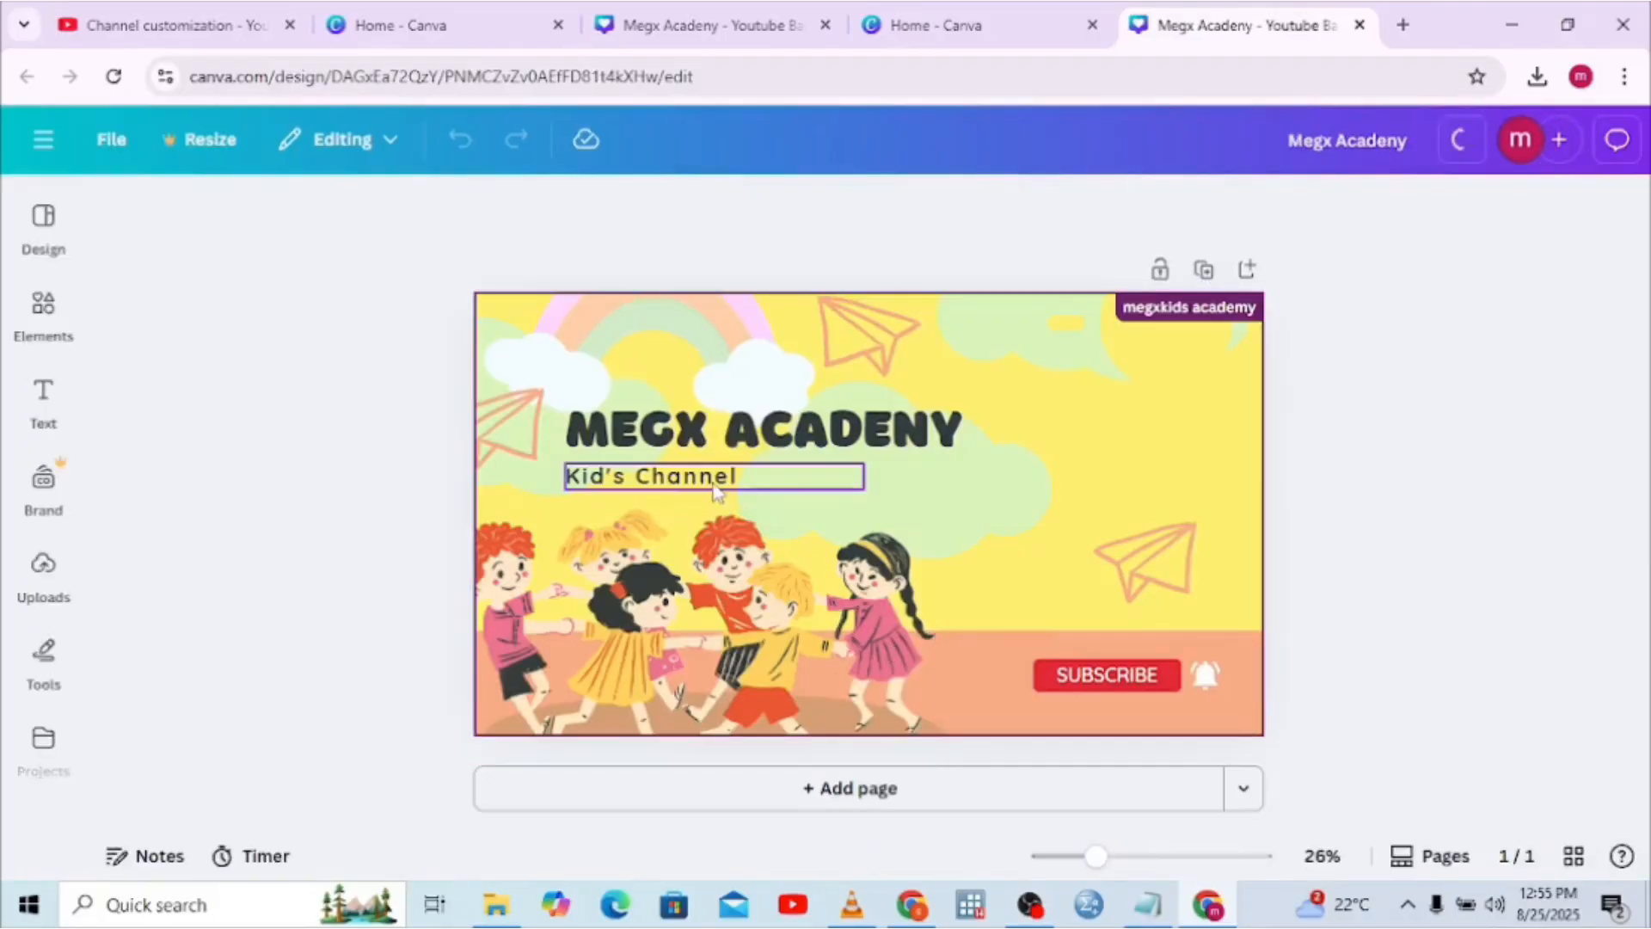
pyautogui.moveTo(706, 479); pyautogui.dragTo(925, 583)
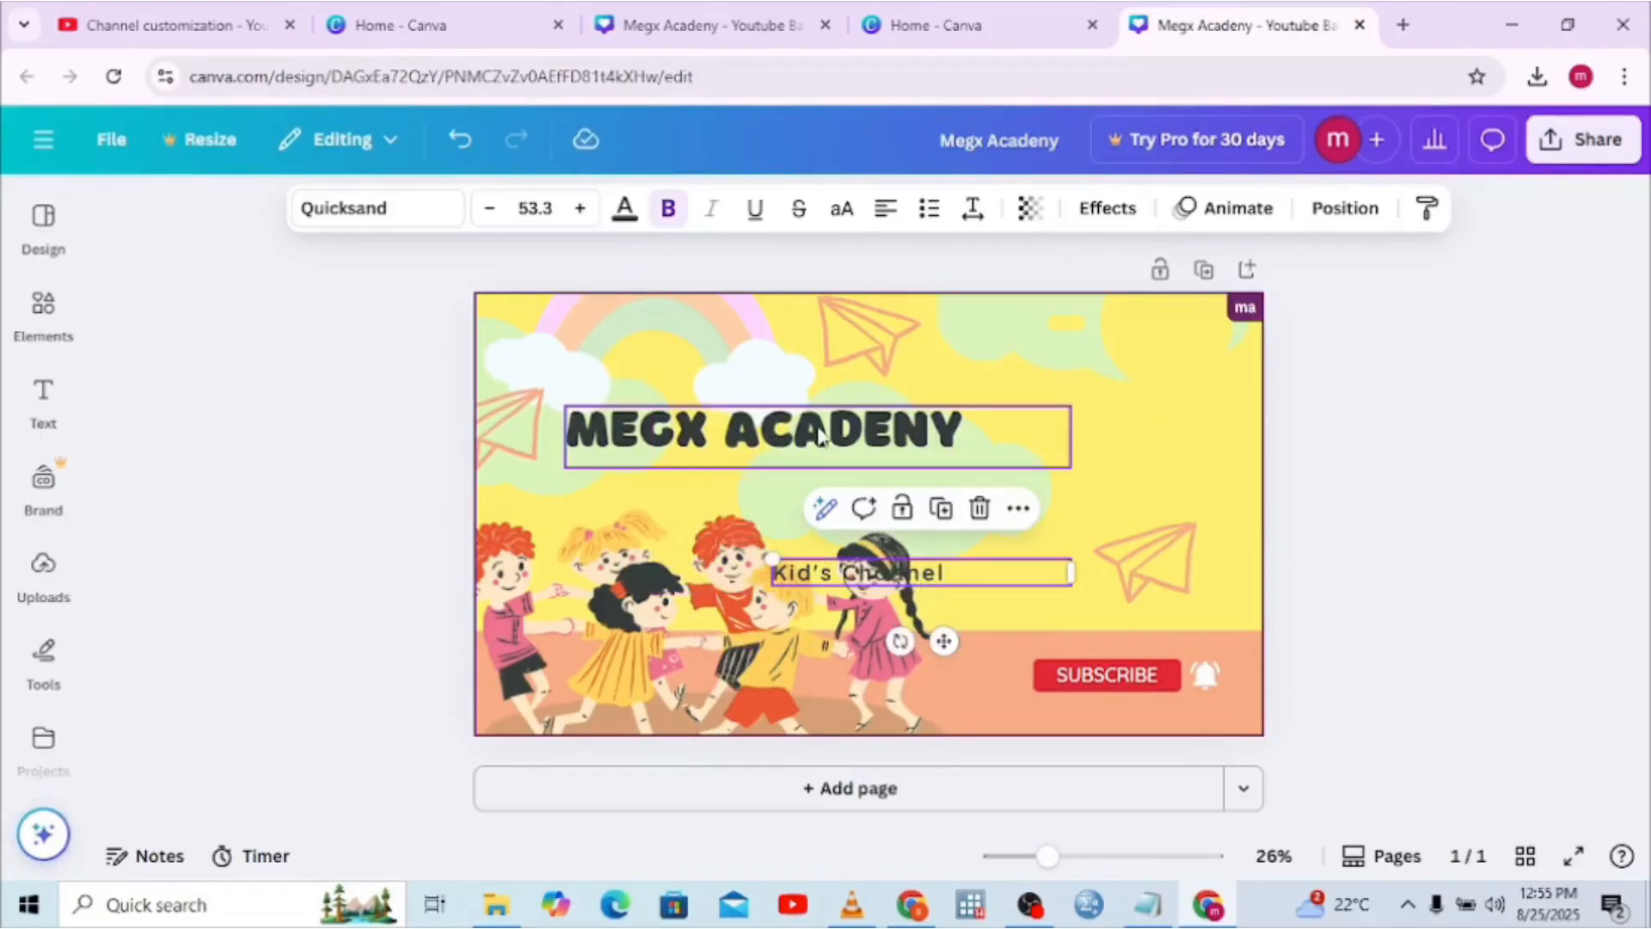
pyautogui.moveTo(820, 430); pyautogui.dragTo(842, 498)
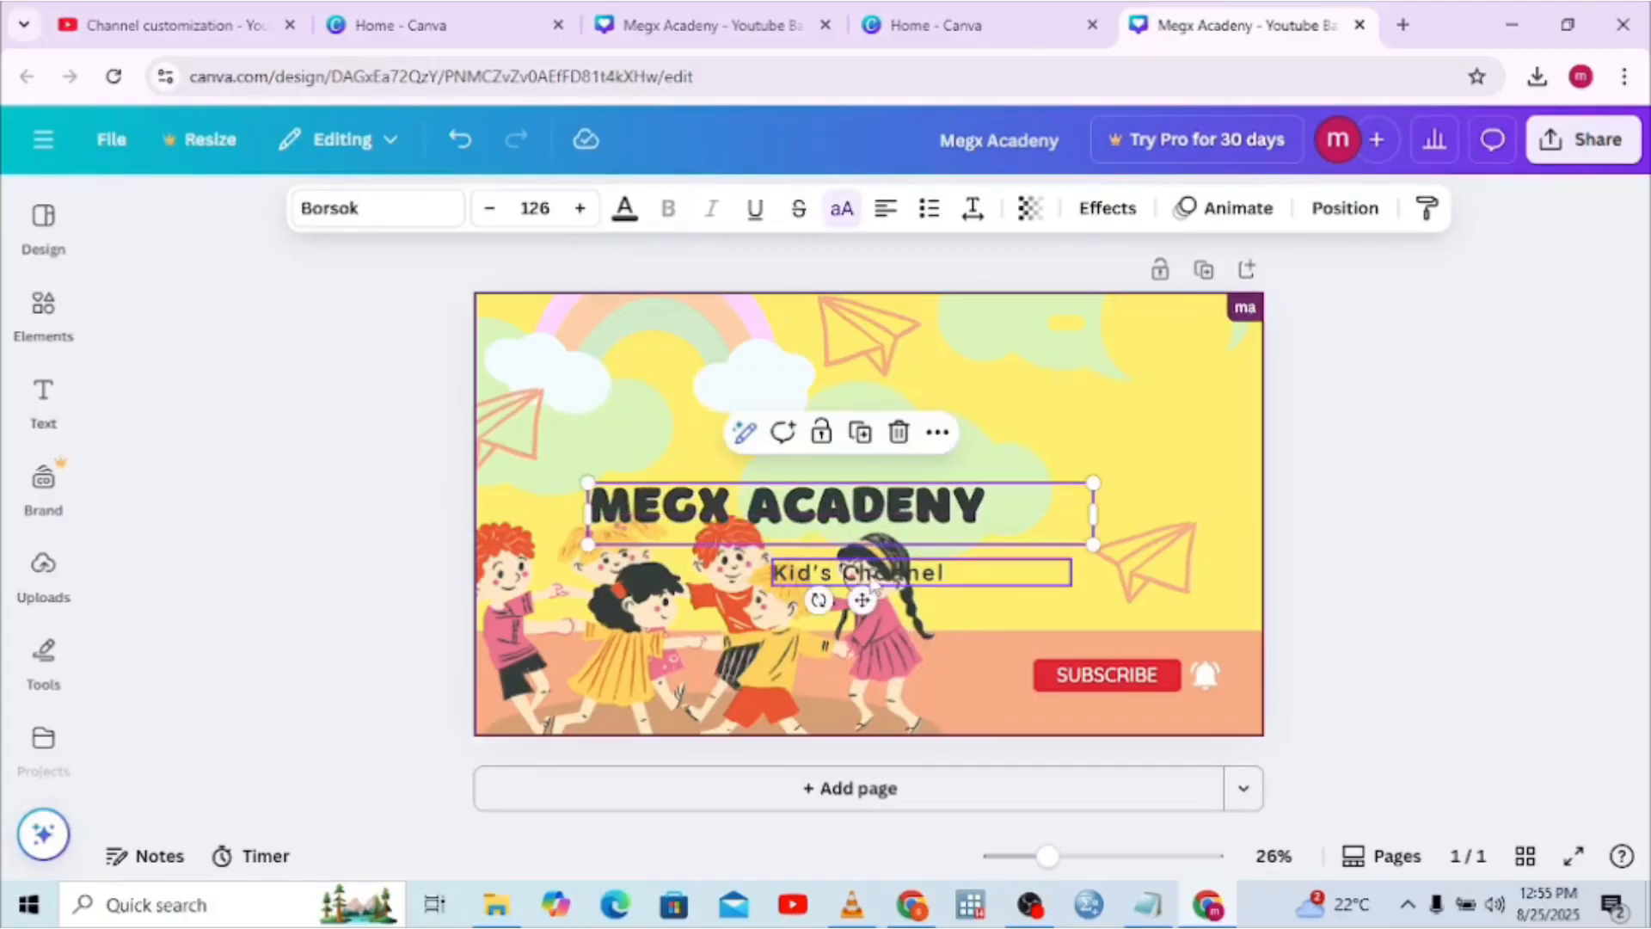
pyautogui.moveTo(873, 585); pyautogui.dragTo(872, 621)
pyautogui.moveTo(821, 507); pyautogui.dragTo(821, 533)
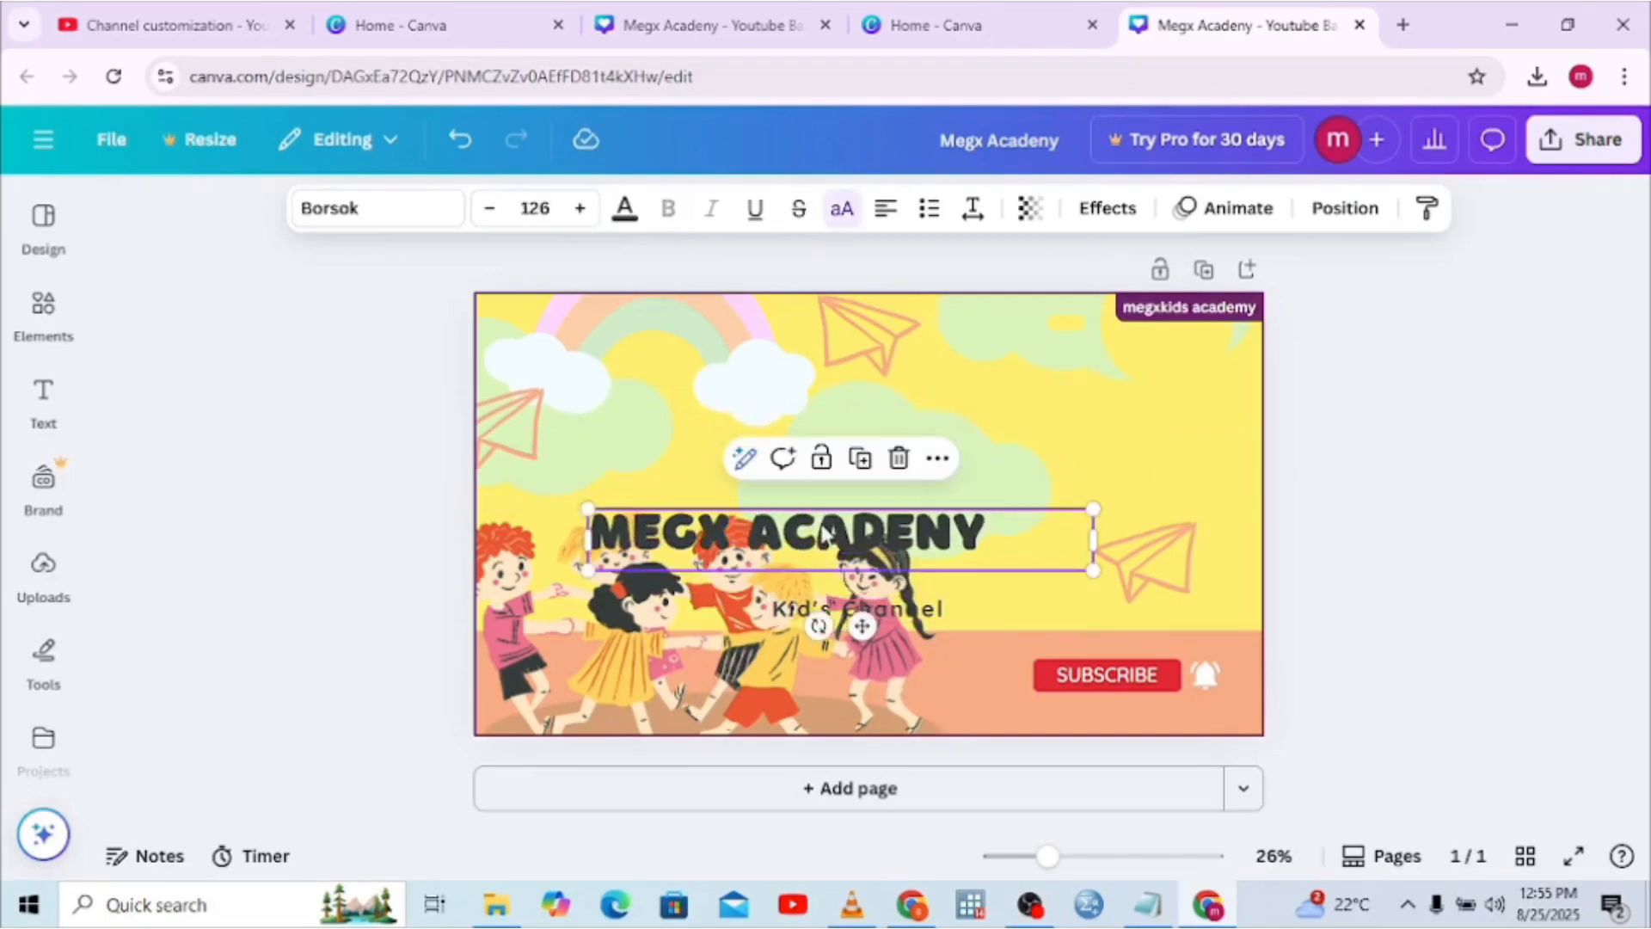
pyautogui.moveTo(870, 604); pyautogui.dragTo(1023, 578)
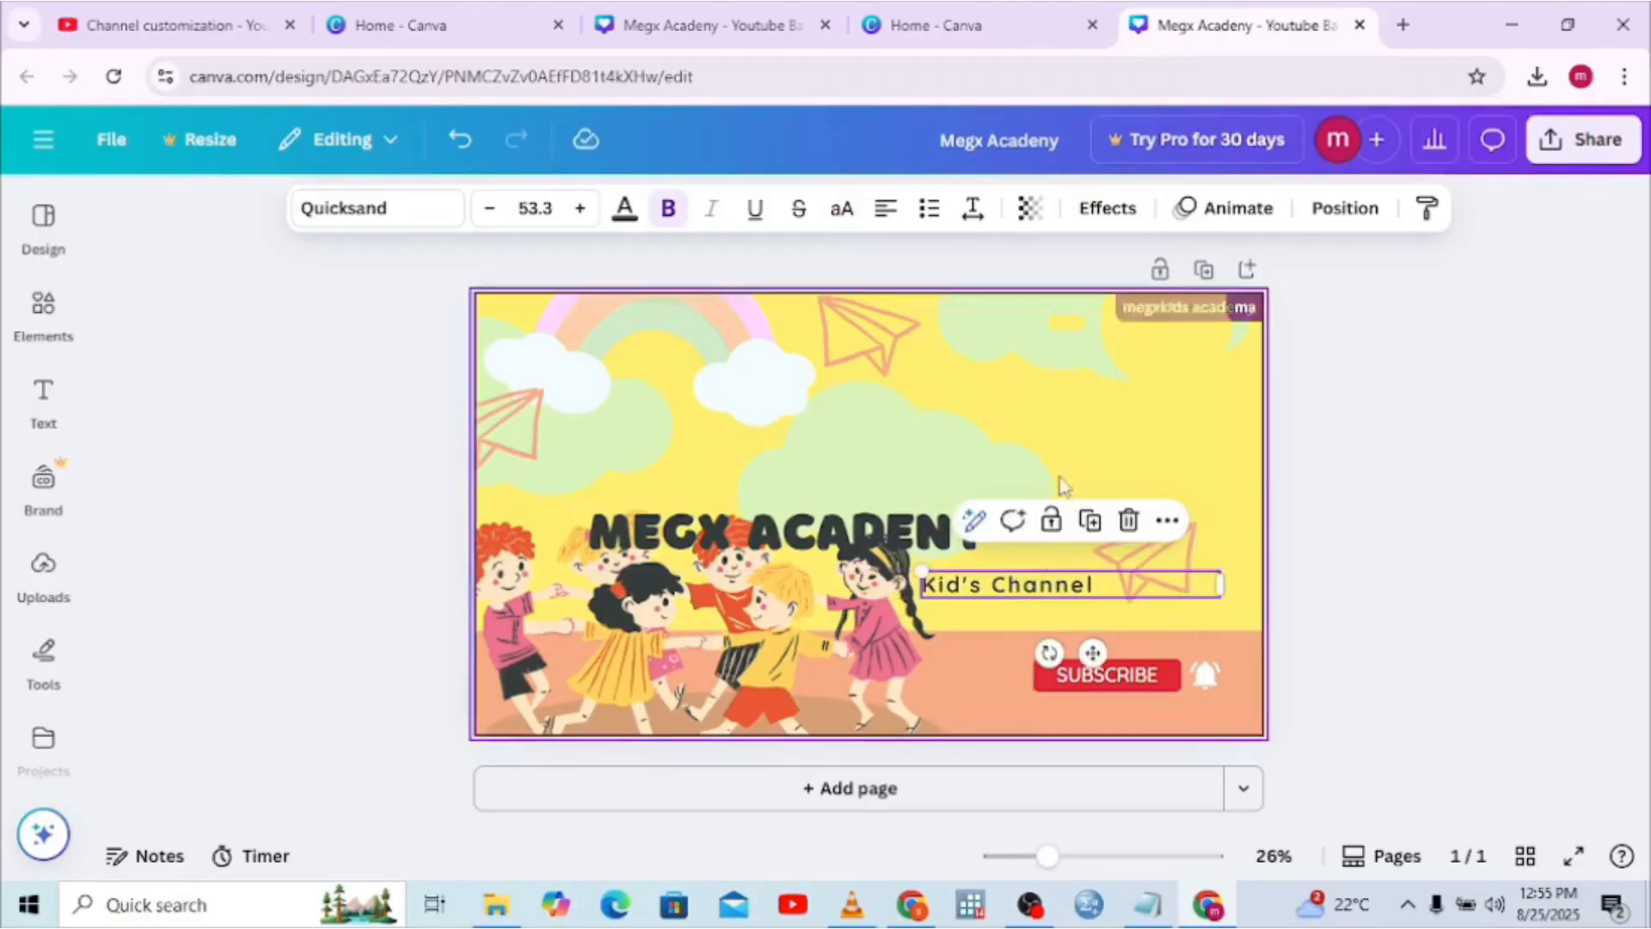
# Change the MEGX ACADENY heading text colour to black
pyautogui.click(988, 461)
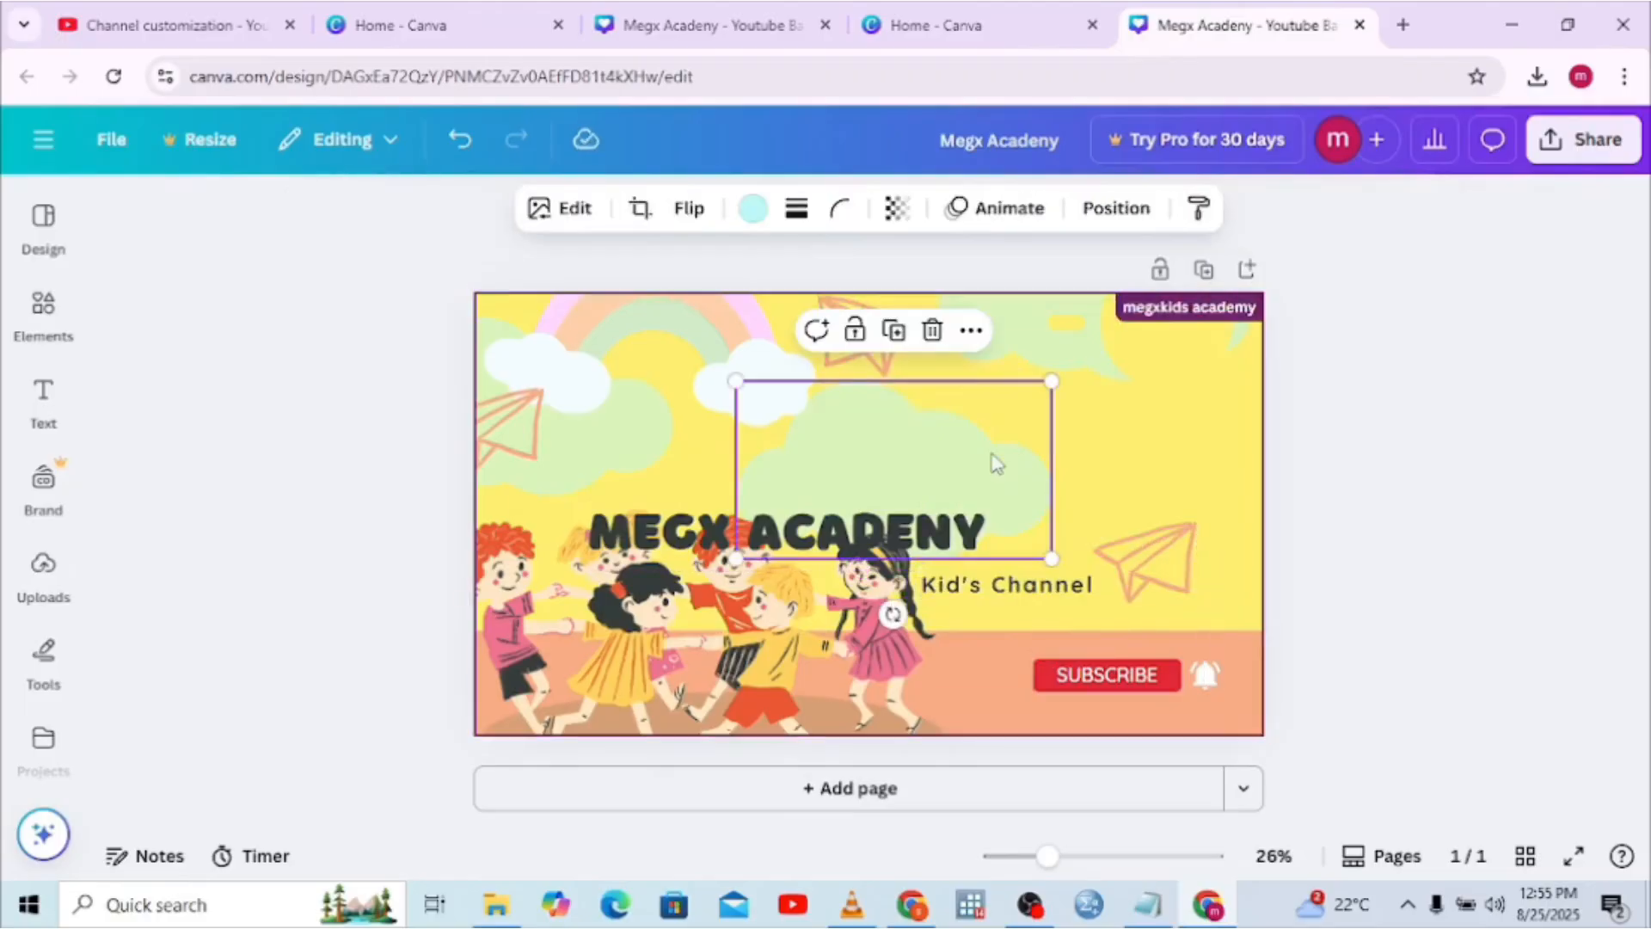
pyautogui.click(771, 516)
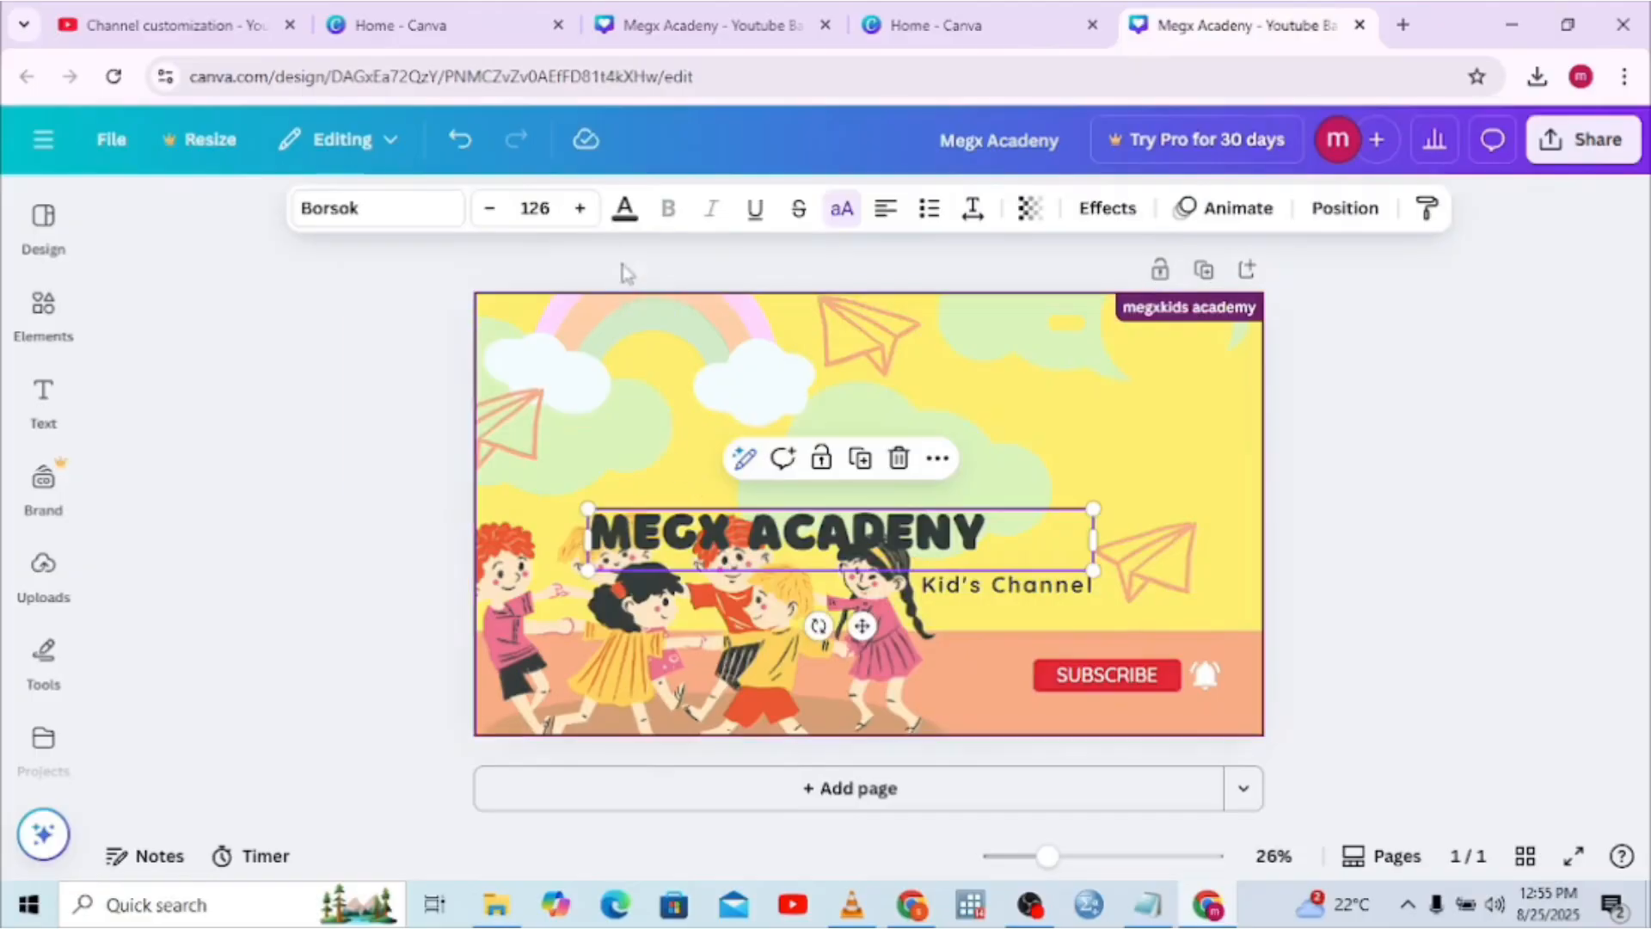
pyautogui.click(624, 210)
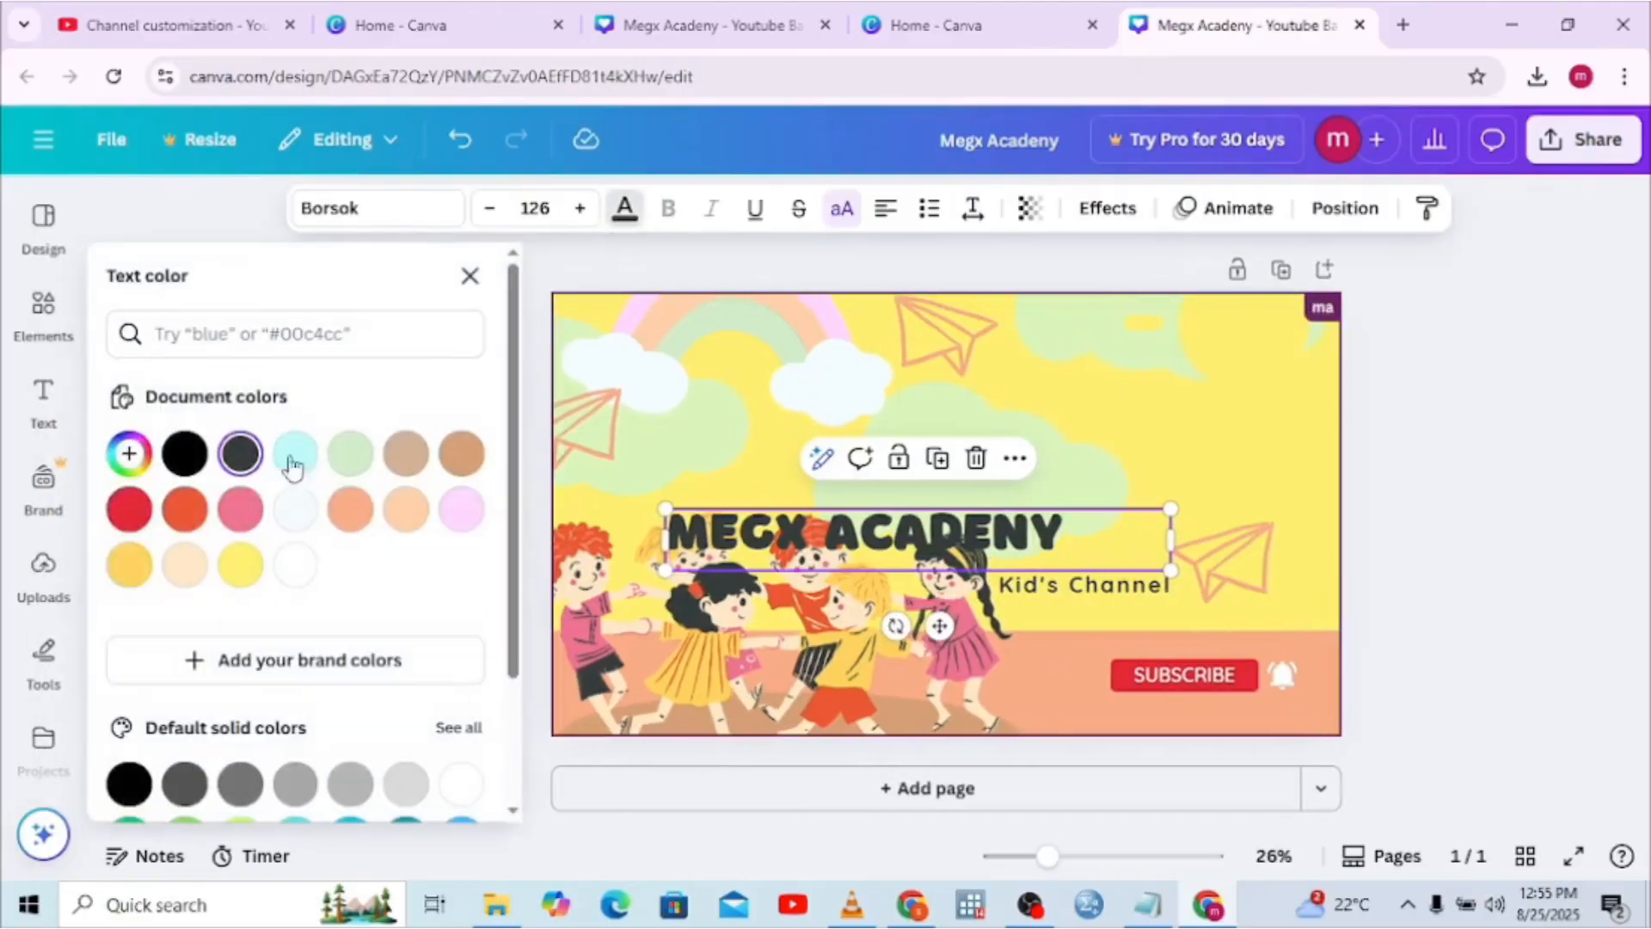
pyautogui.click(133, 514)
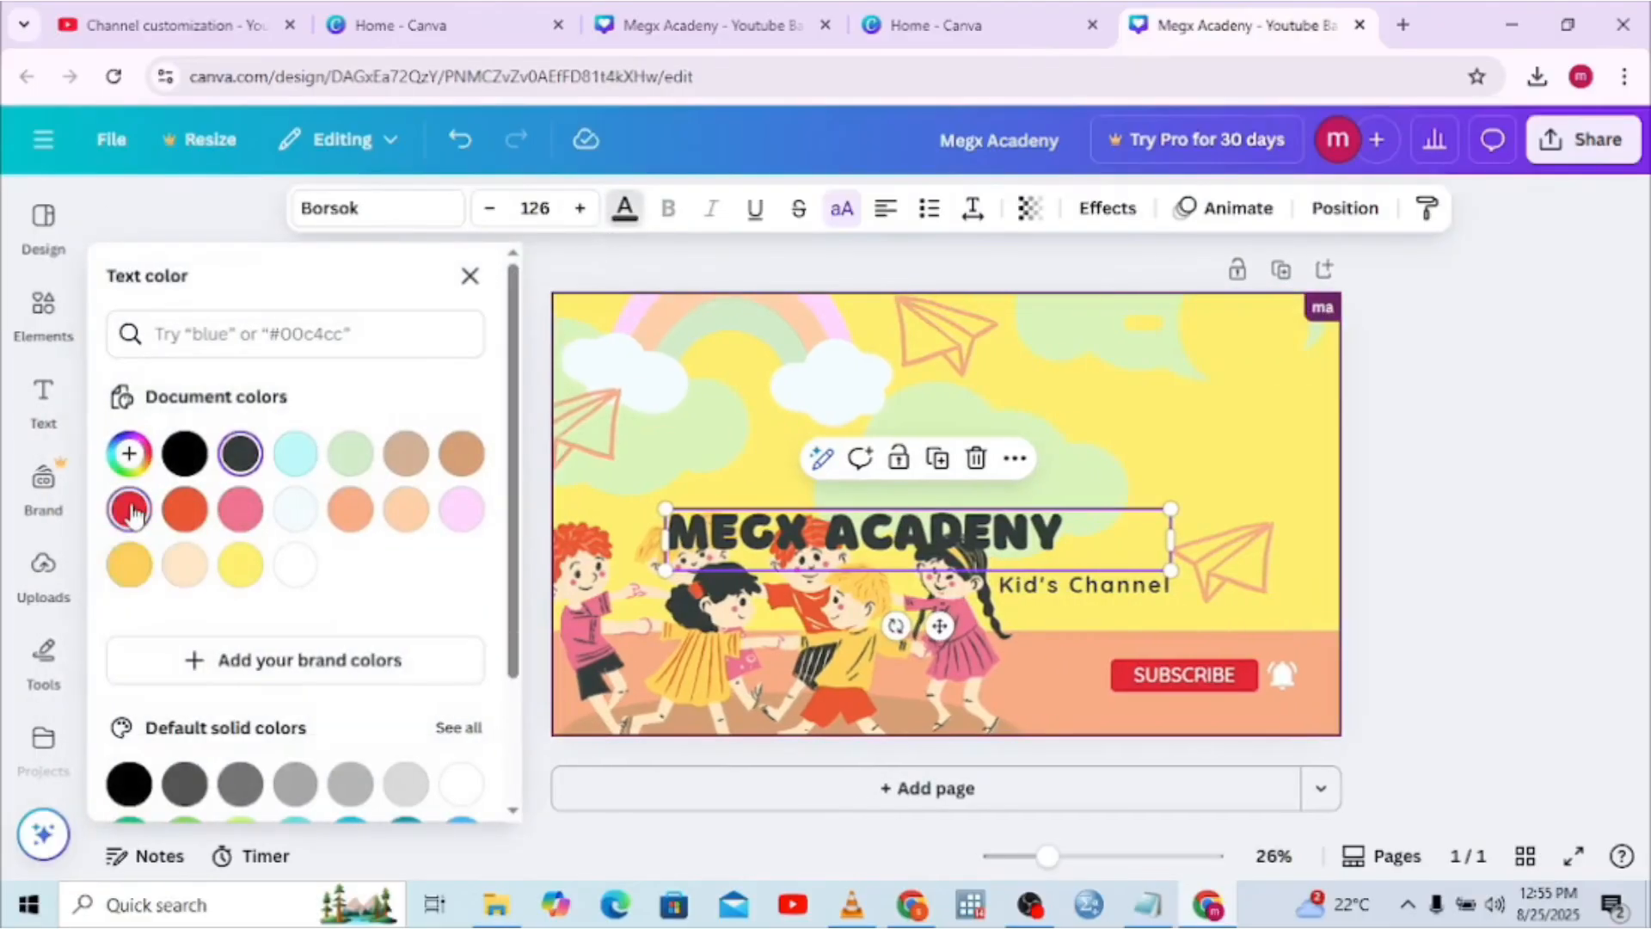
pyautogui.click(185, 456)
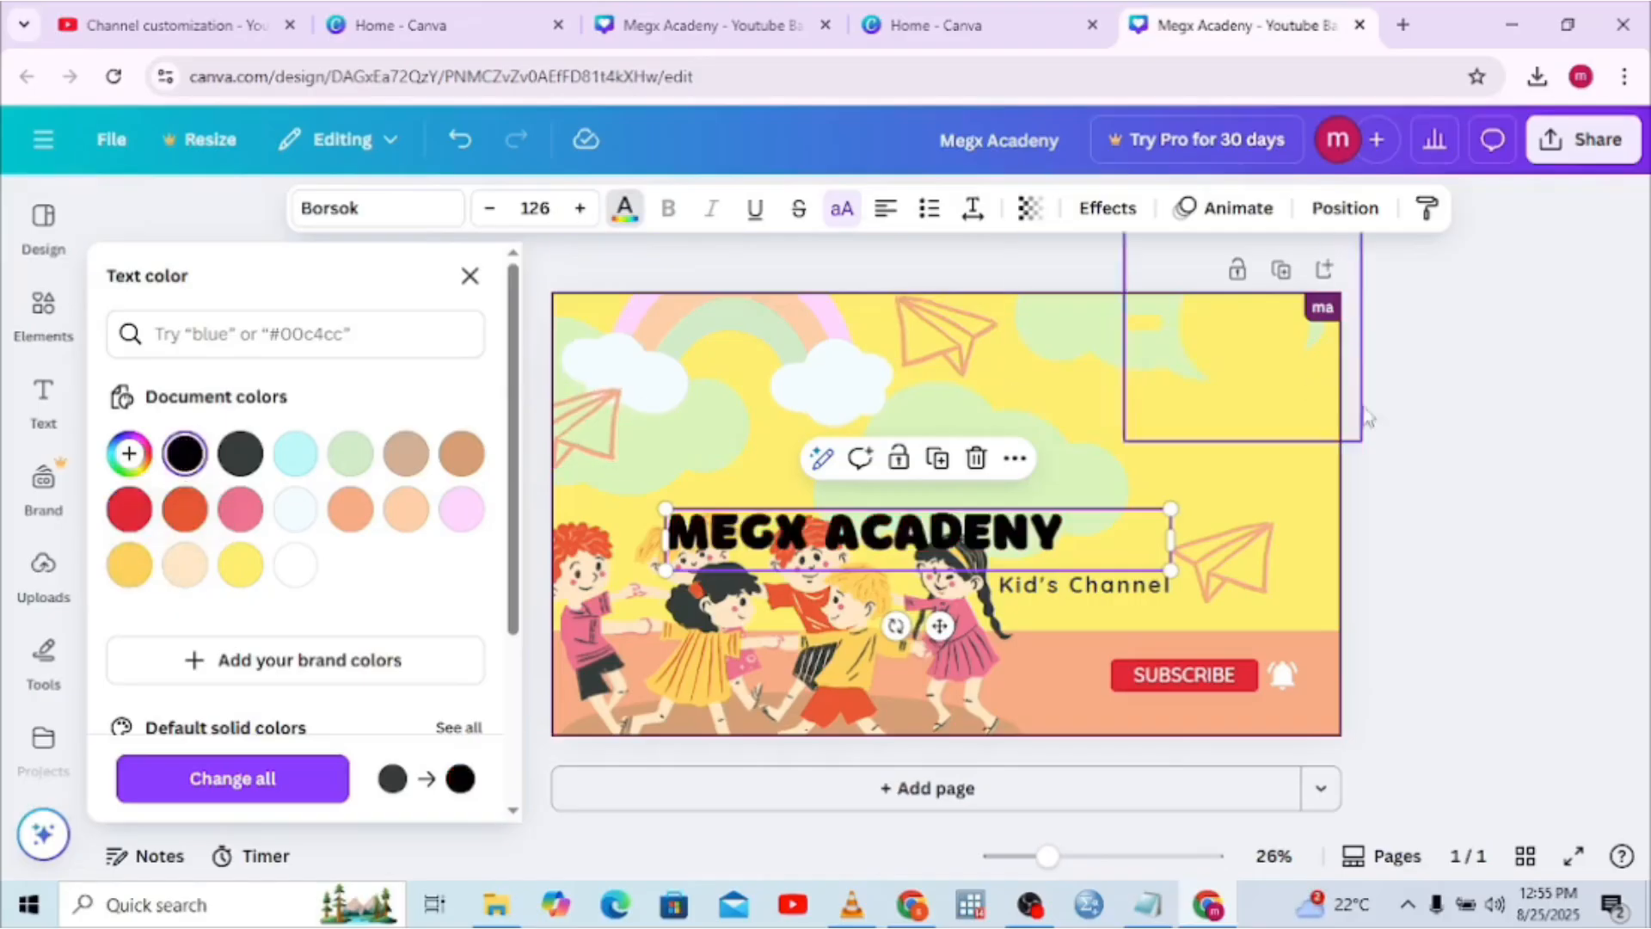
pyautogui.press('Escape')
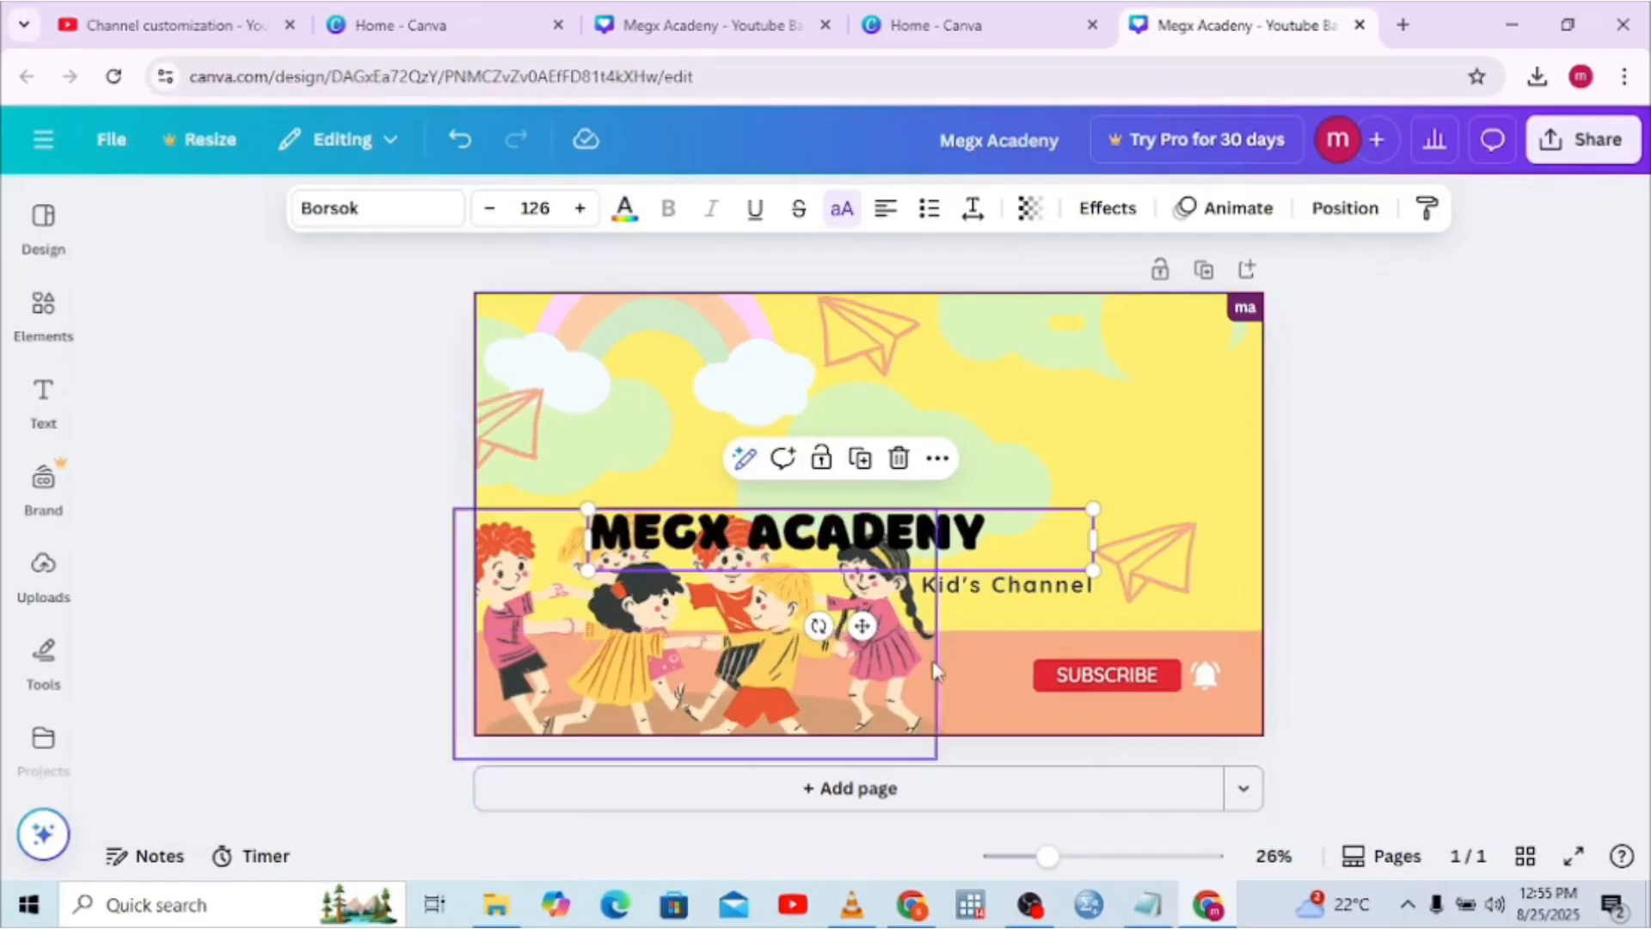
pyautogui.click(969, 664)
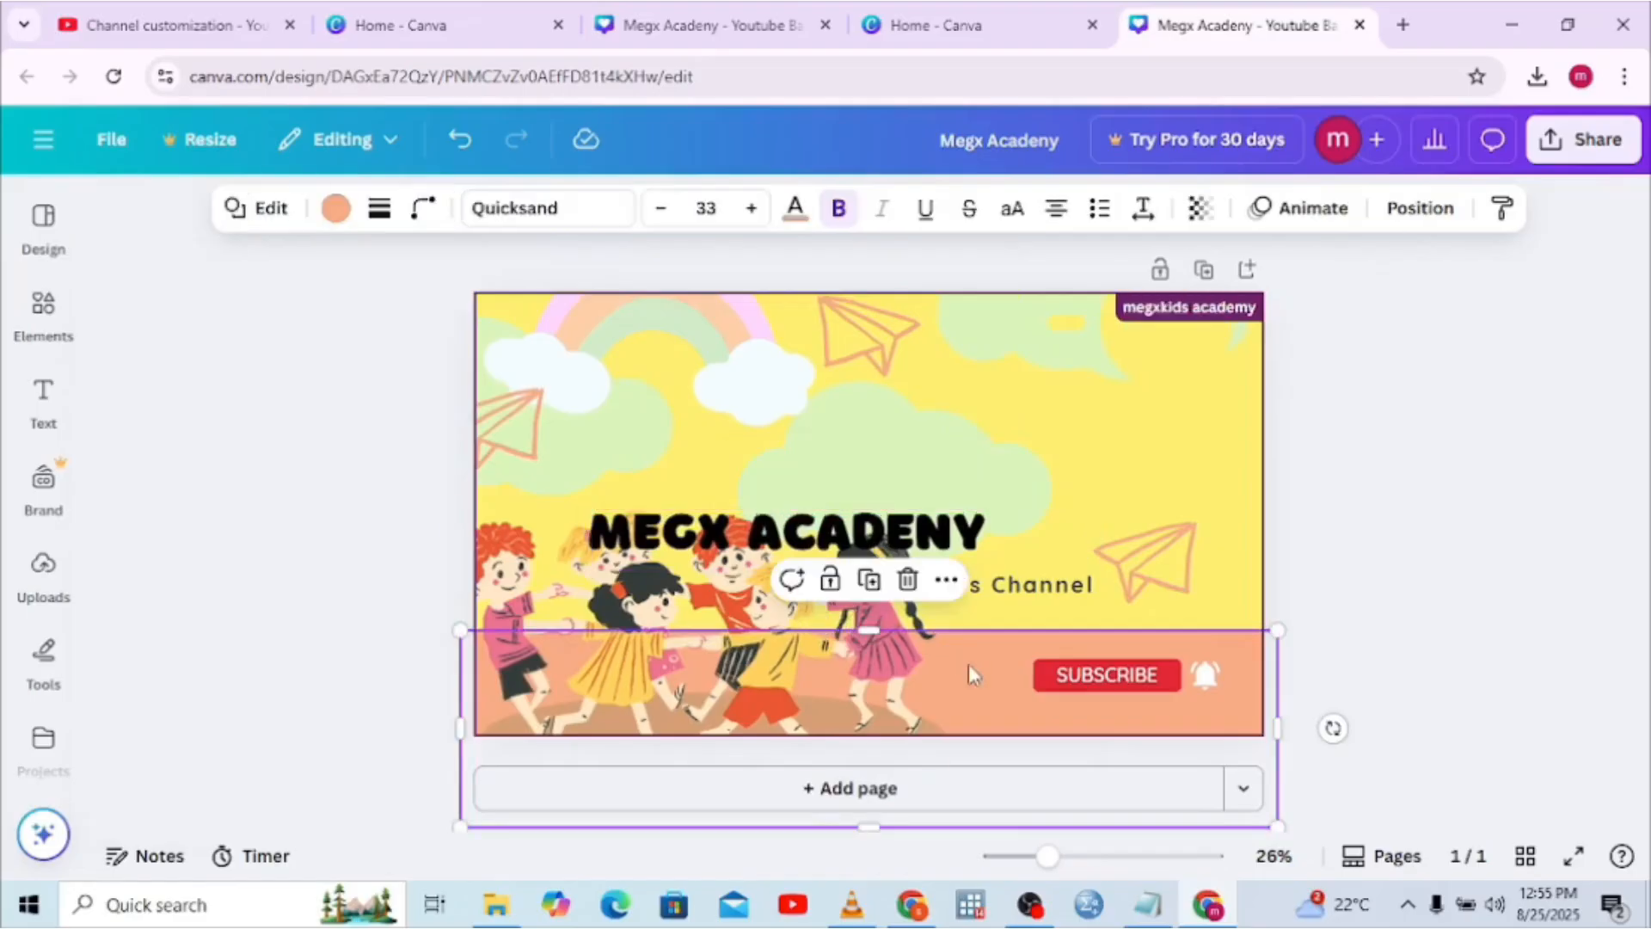
pyautogui.click(769, 515)
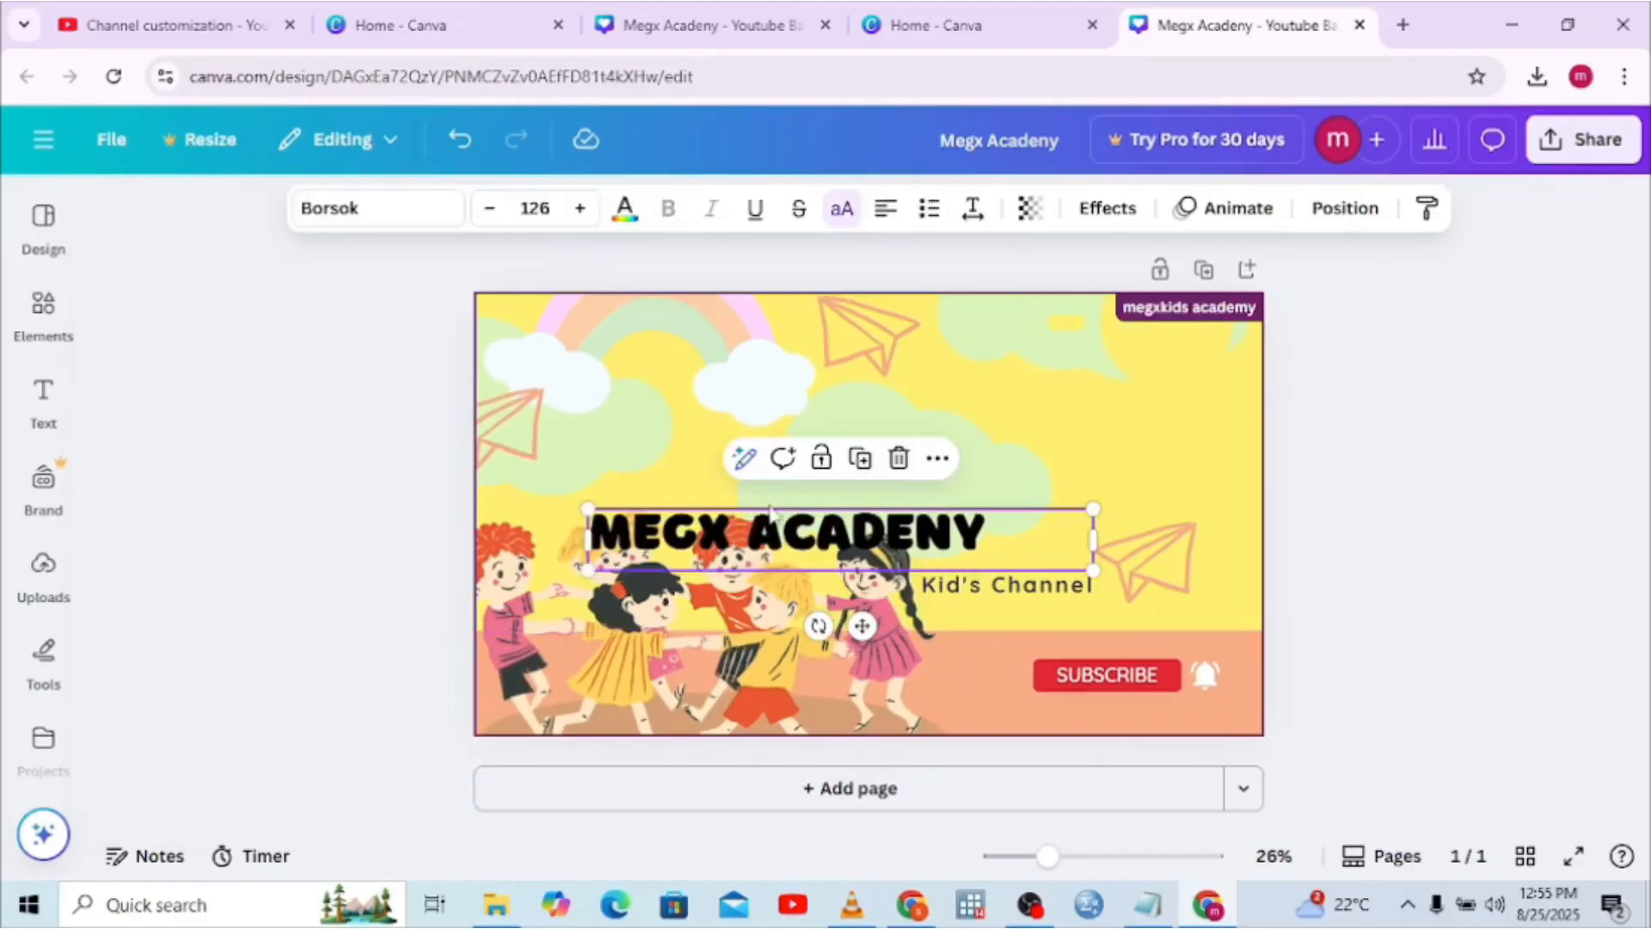
pyautogui.click(1209, 440)
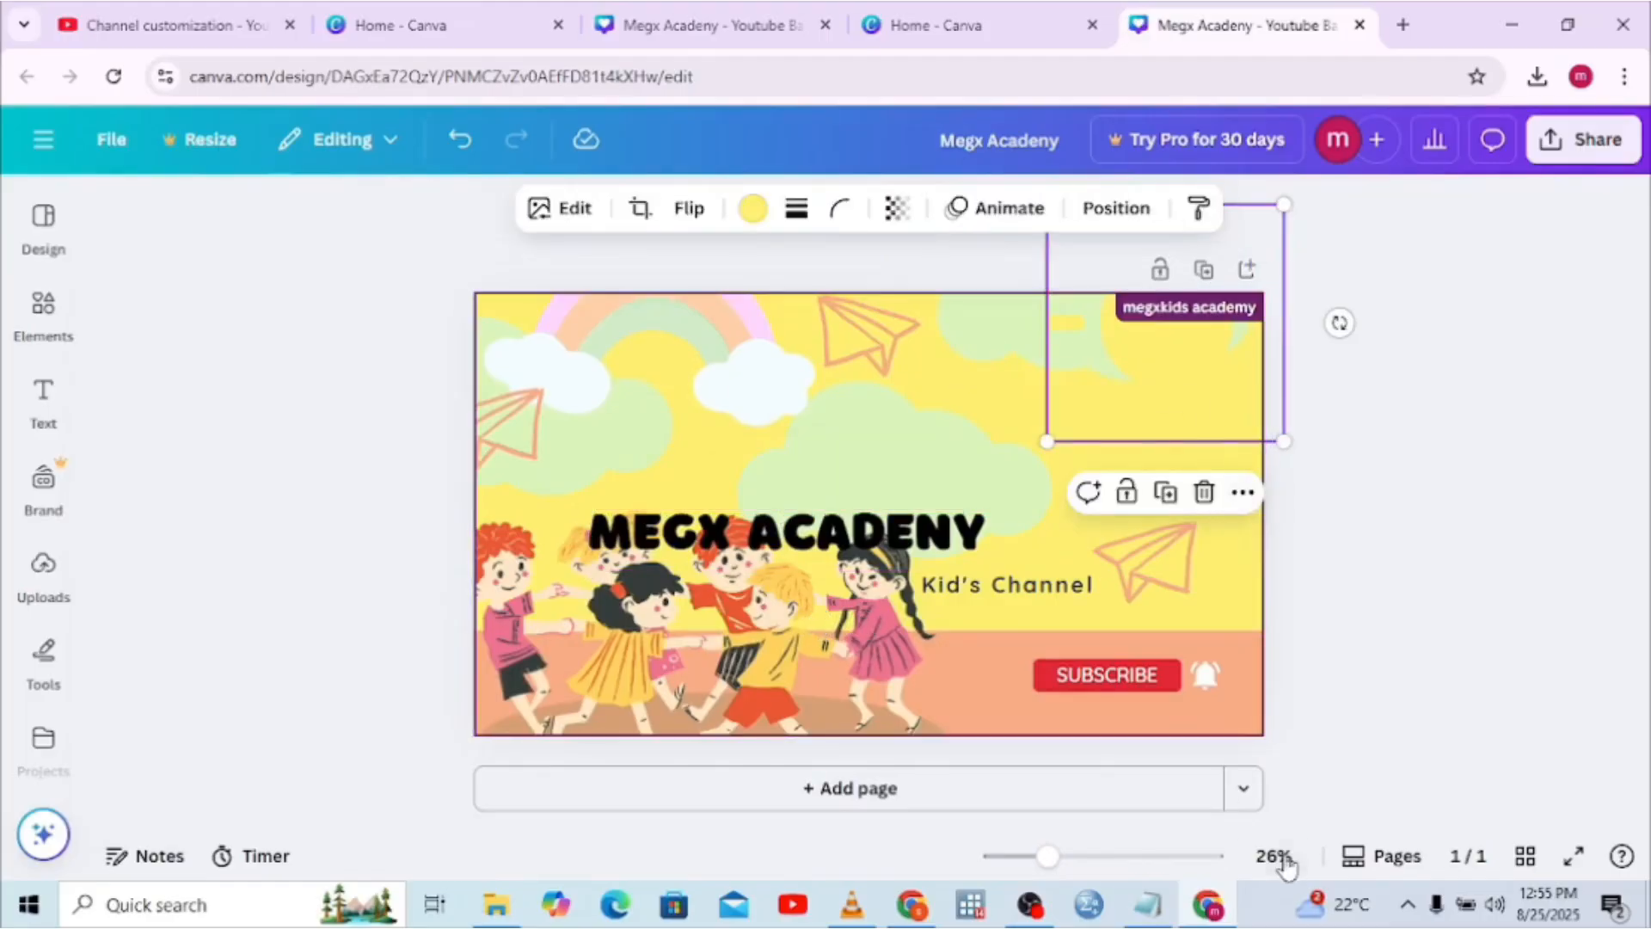
# Go to the YouTube Studio channel customization page
pyautogui.click(1208, 906)
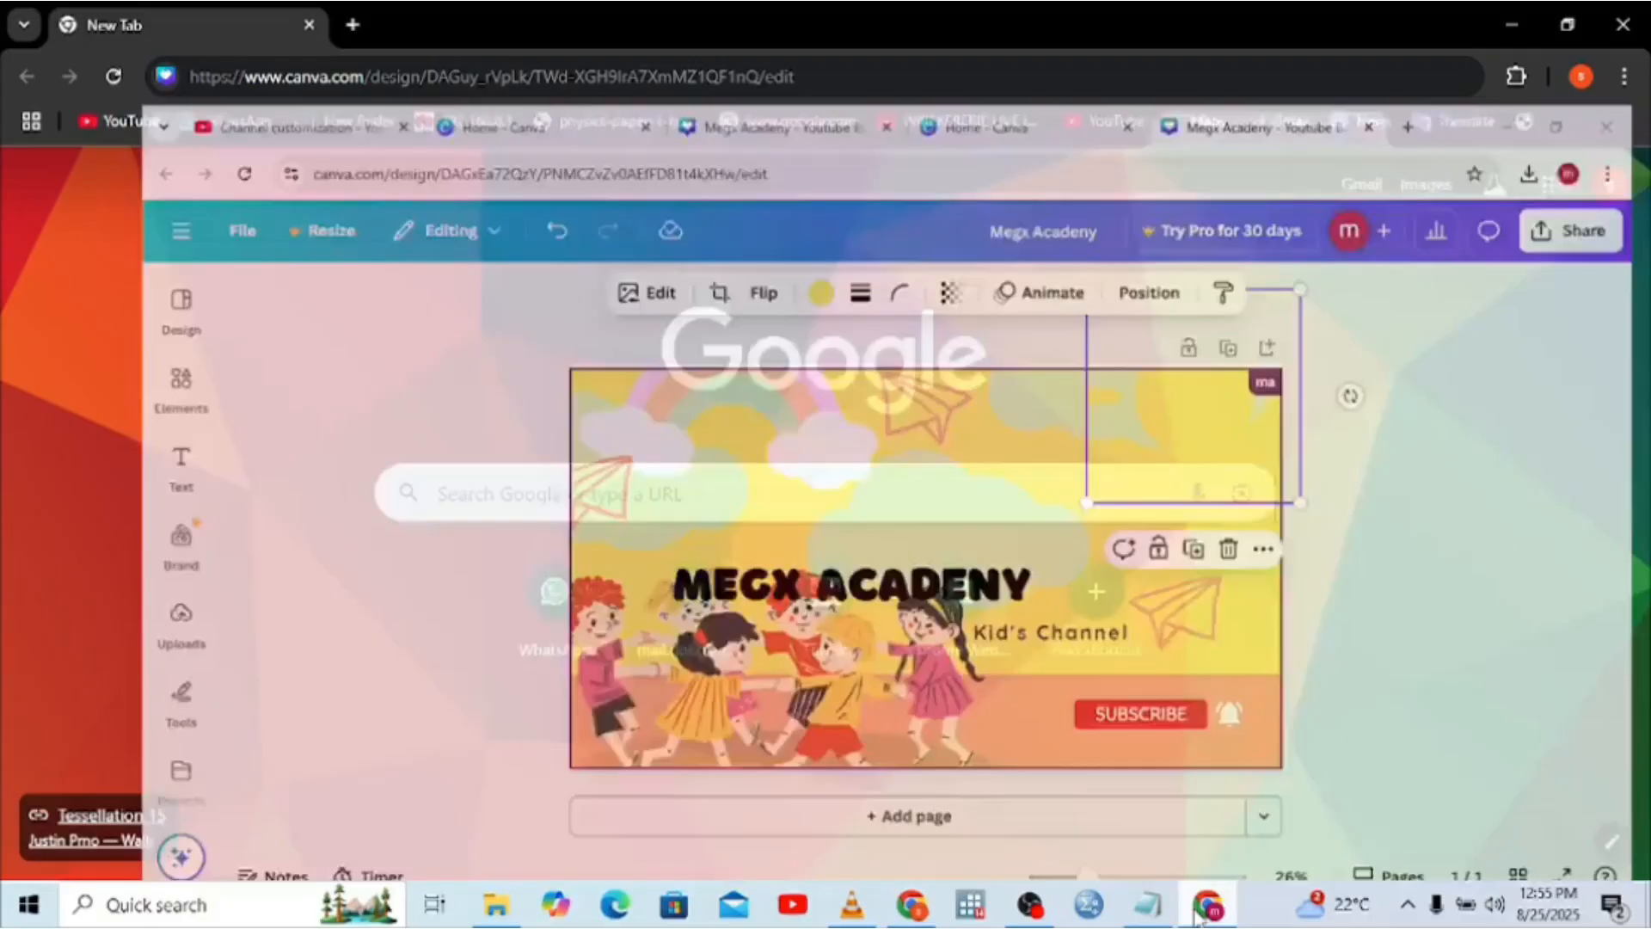
pyautogui.click(1210, 904)
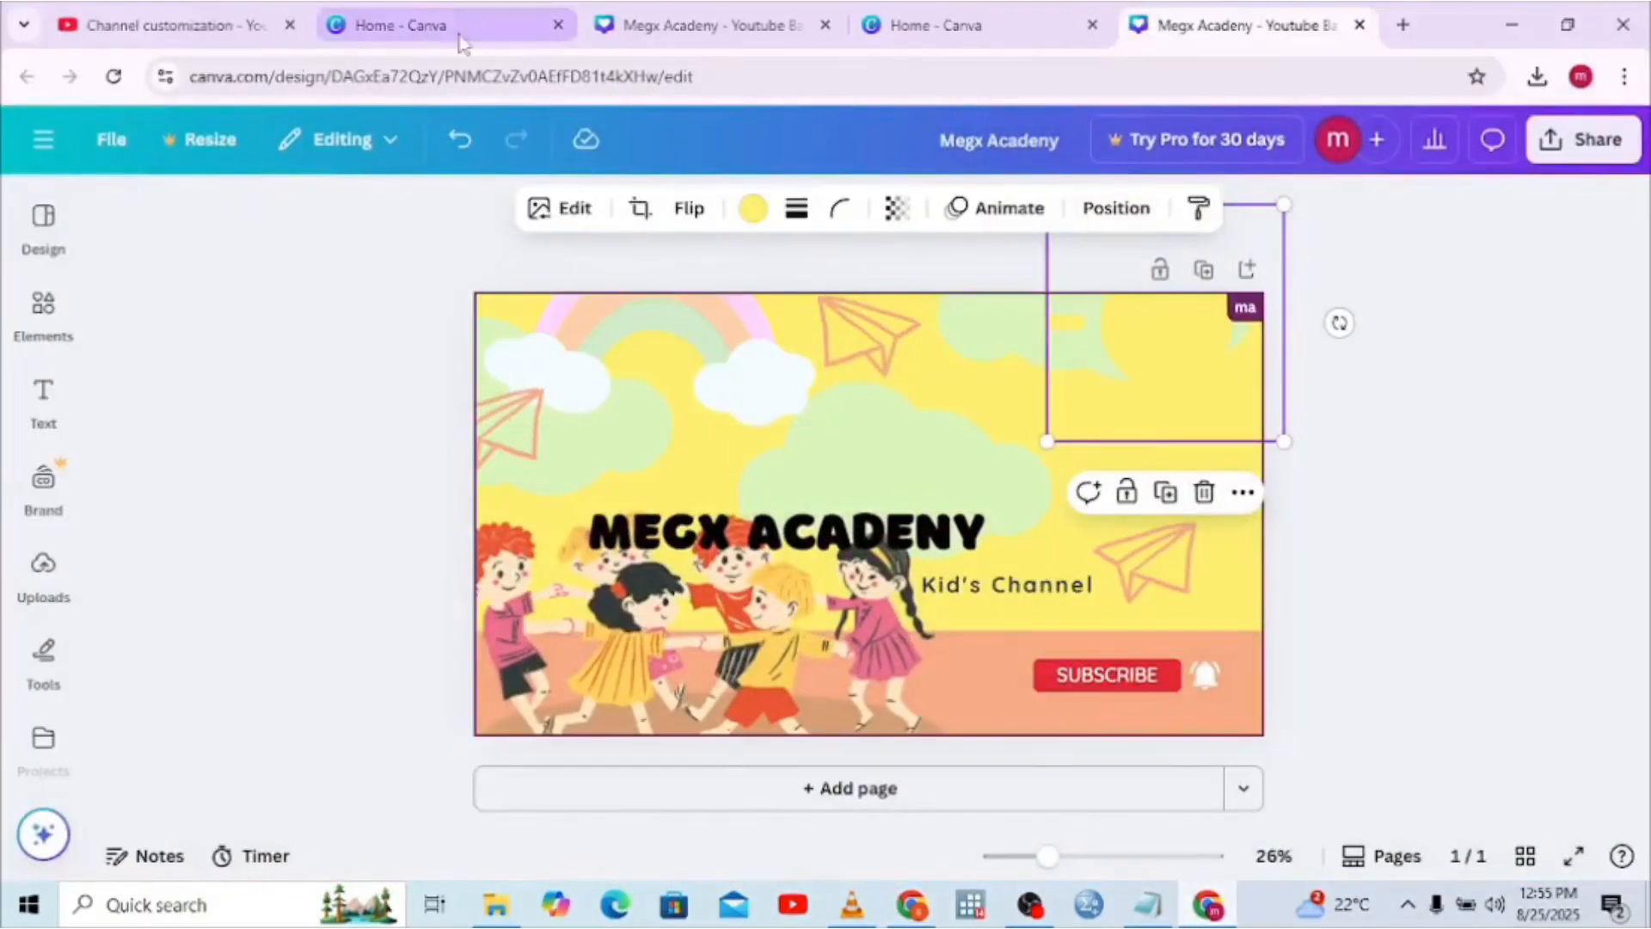
pyautogui.click(157, 12)
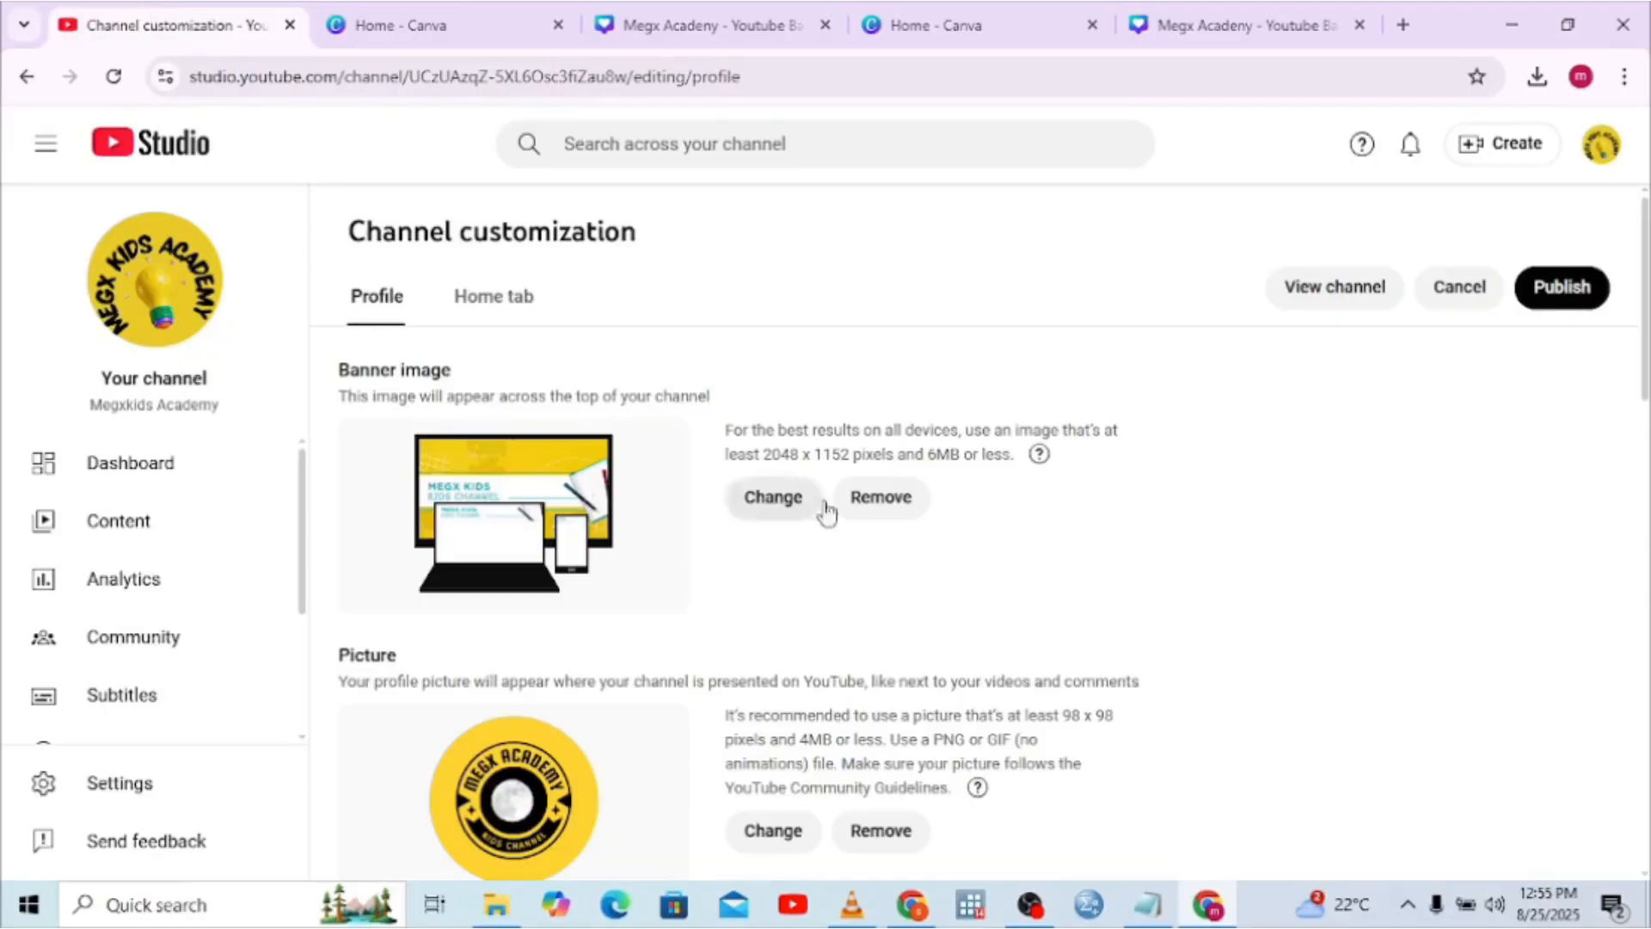
# Load the second Megx Academy PNG from Downloads as the channel banner image for cropping
pyautogui.click(778, 509)
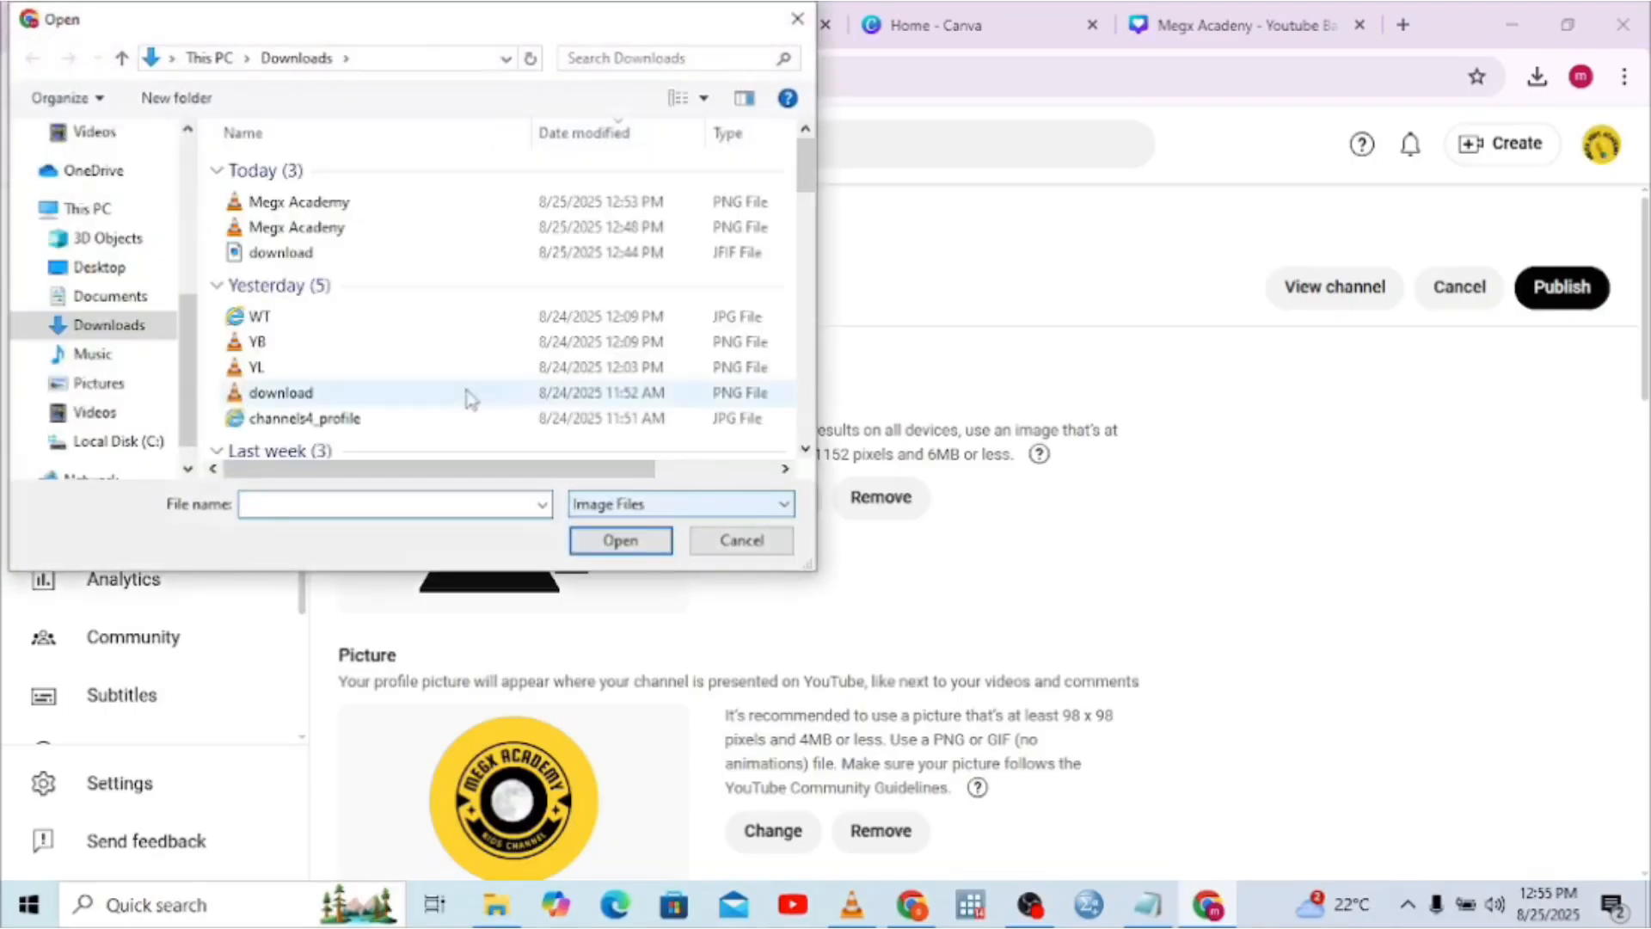
pyautogui.click(280, 226)
pyautogui.doubleClick(280, 226)
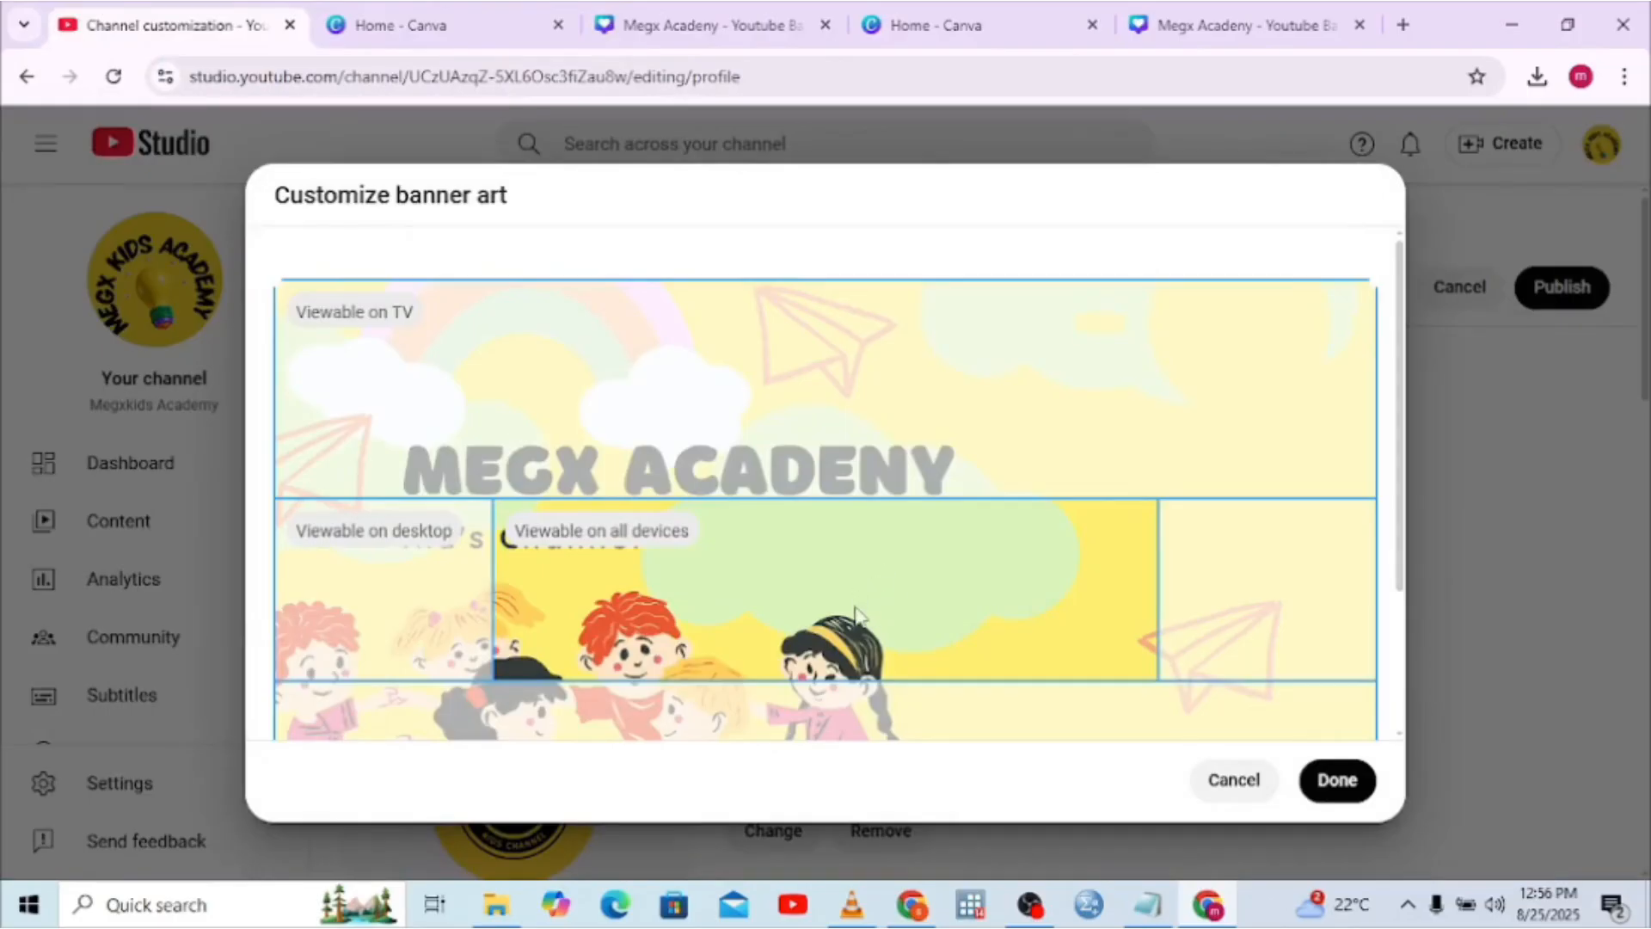
pyautogui.click(1230, 25)
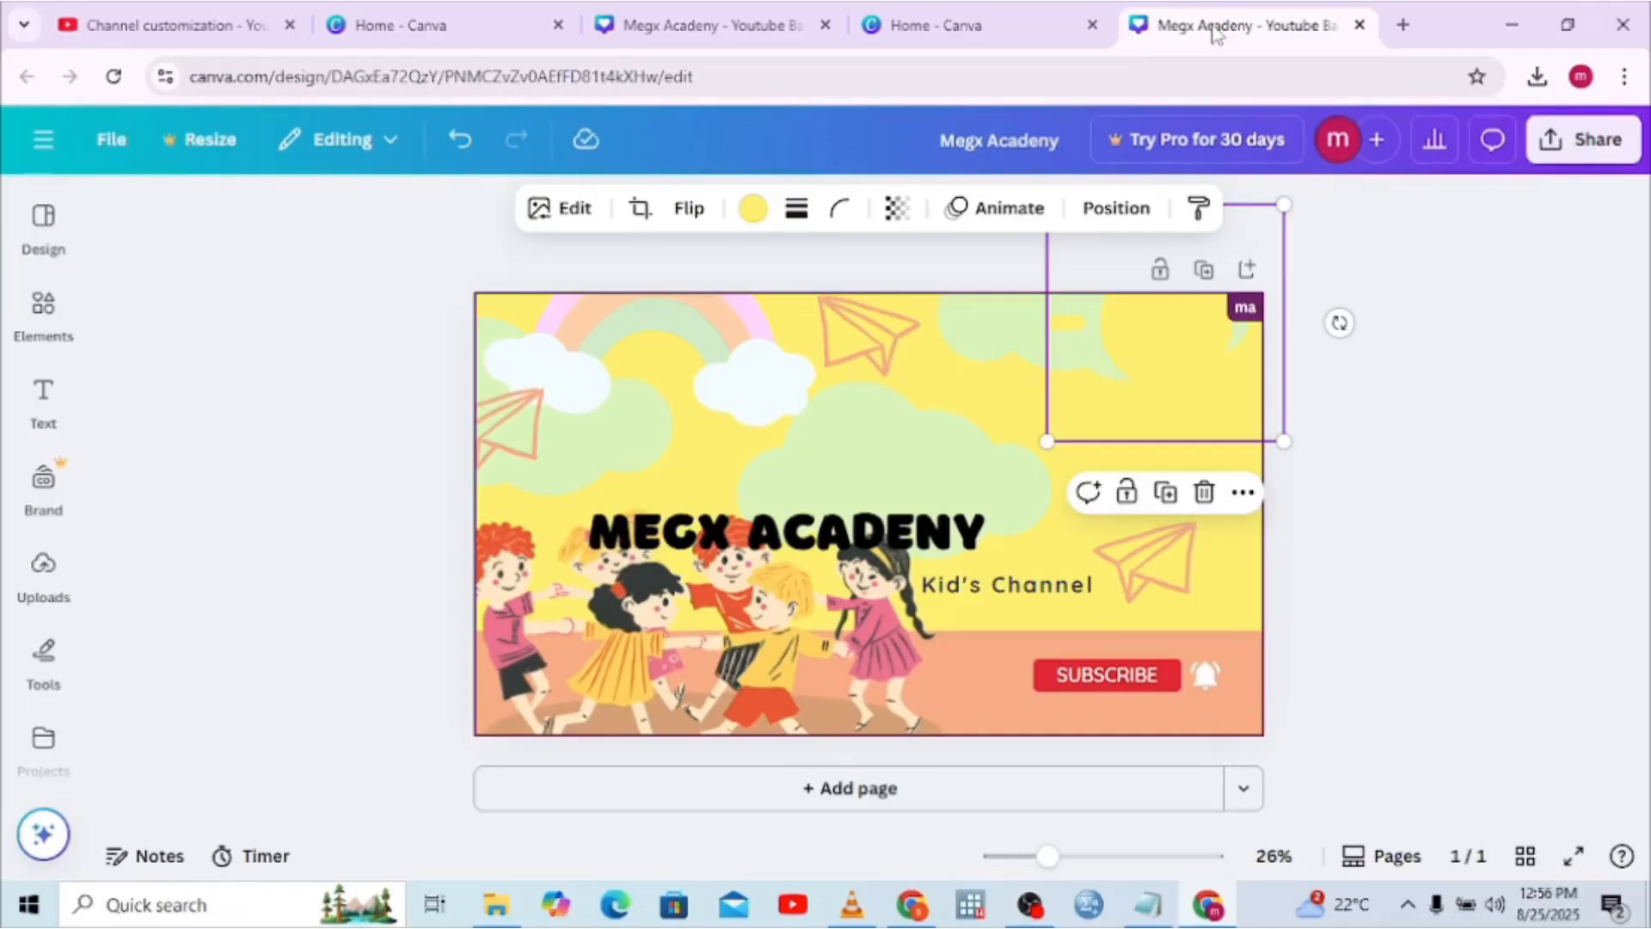
# Move the MEGX ACADENY title and Kid's Channel line up and to the right
pyautogui.moveTo(829, 539); pyautogui.dragTo(1004, 513)
pyautogui.moveTo(1002, 585); pyautogui.dragTo(1041, 543)
pyautogui.click(982, 643)
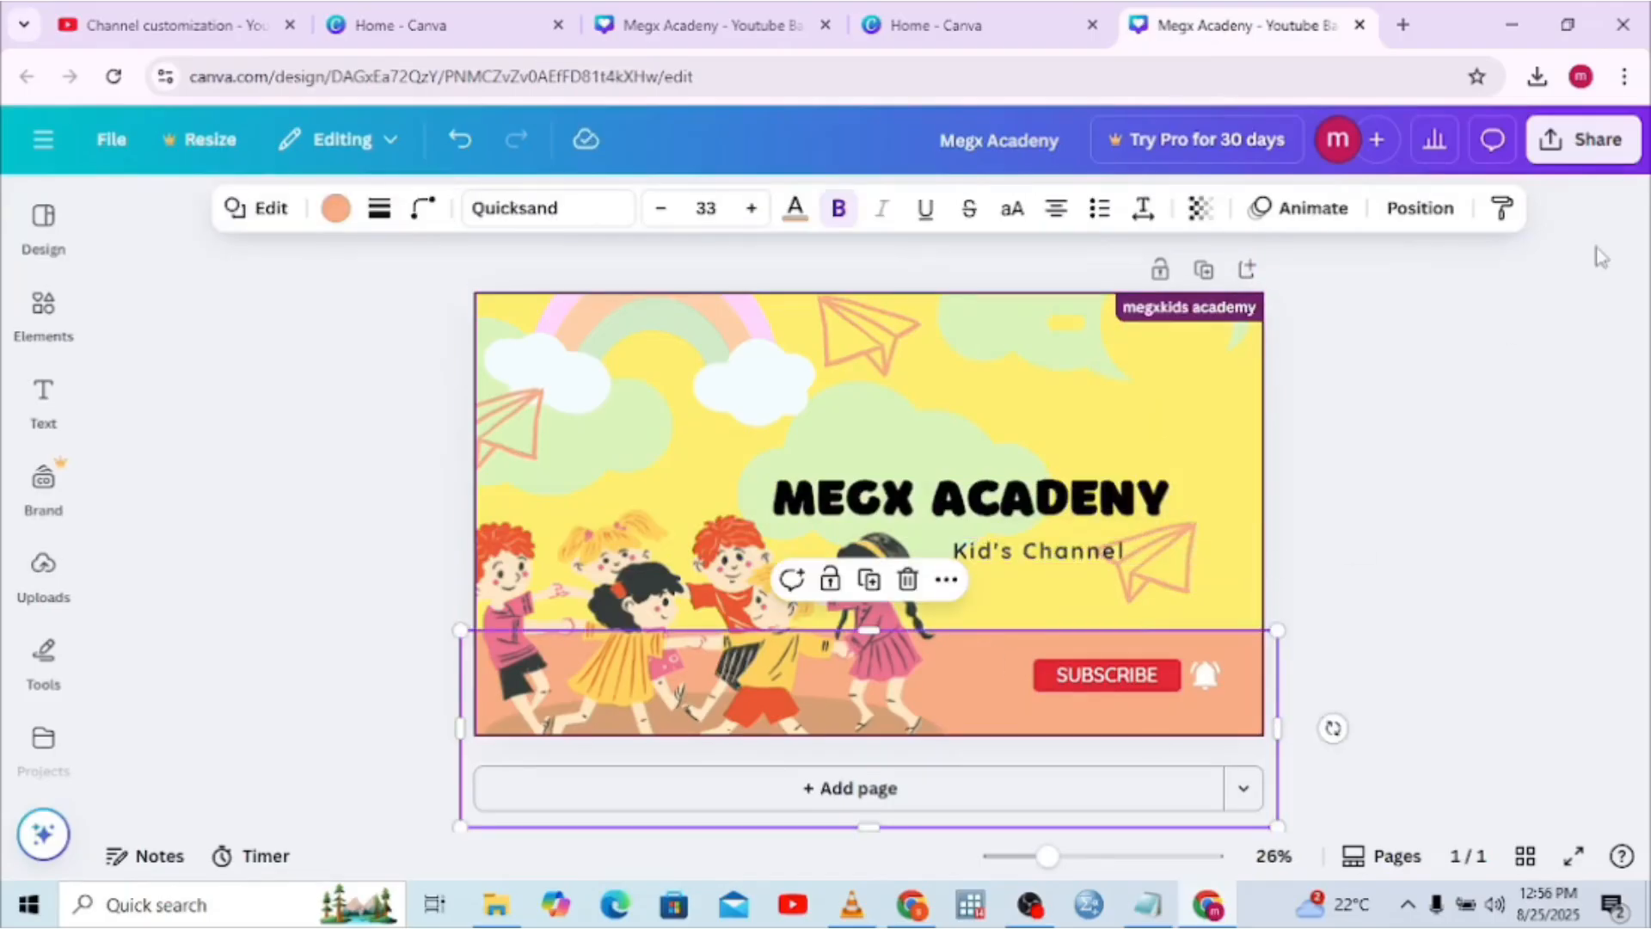
# Download the banner as a 2,560 × 1,440 PNG, Megx Academy (1).png
pyautogui.click(1583, 142)
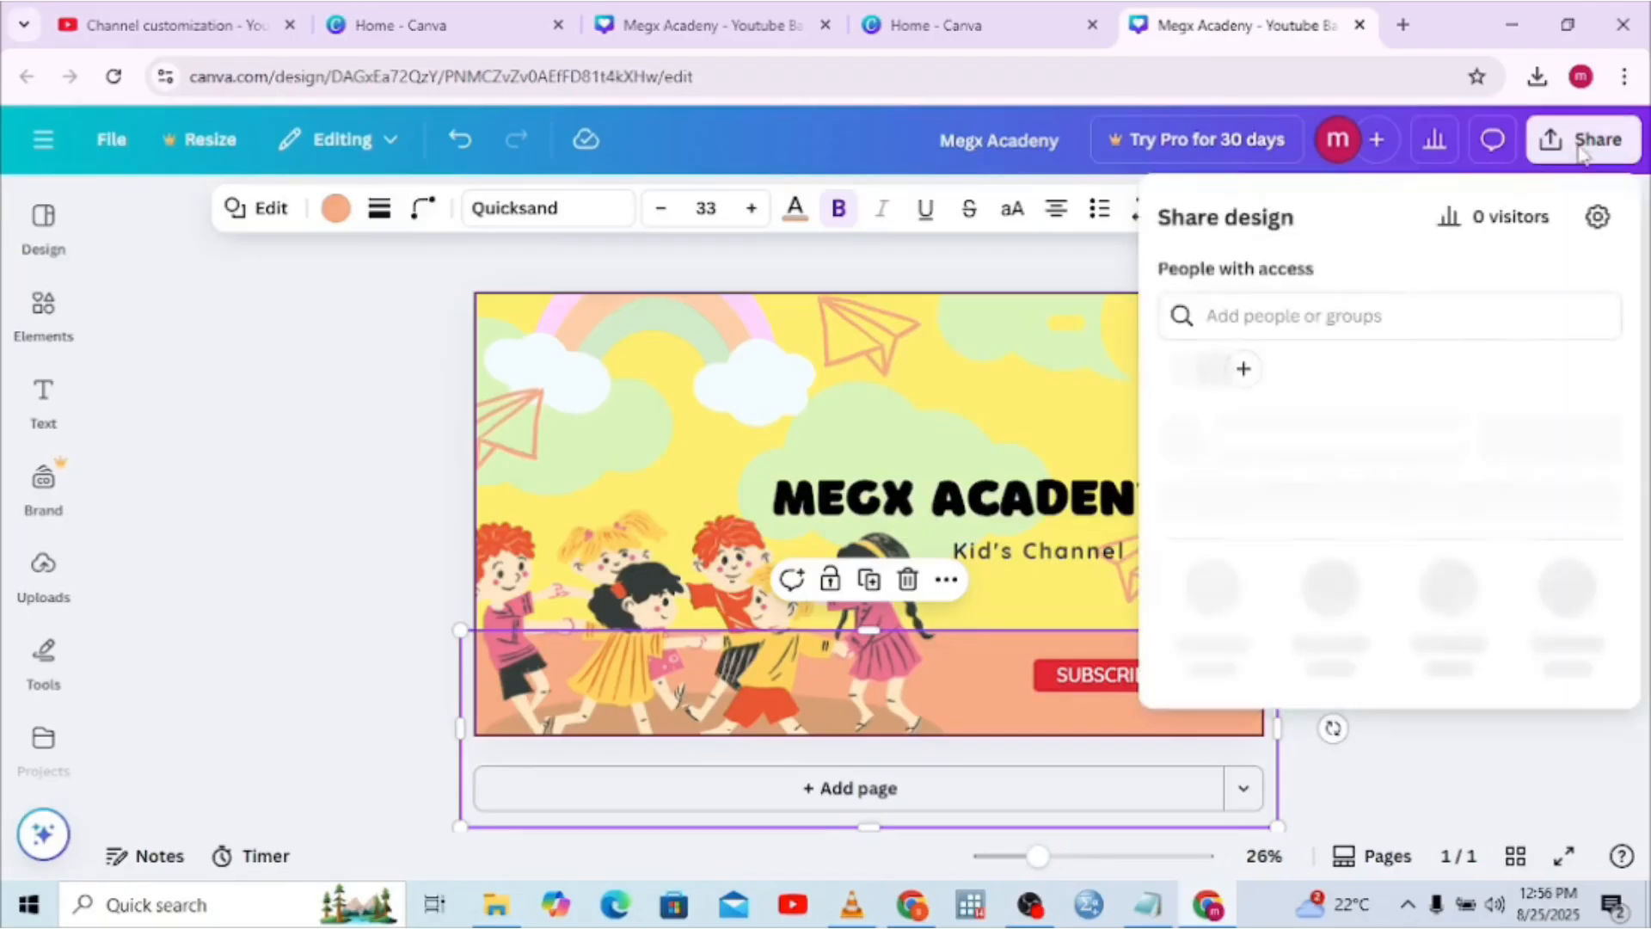
pyautogui.click(1210, 645)
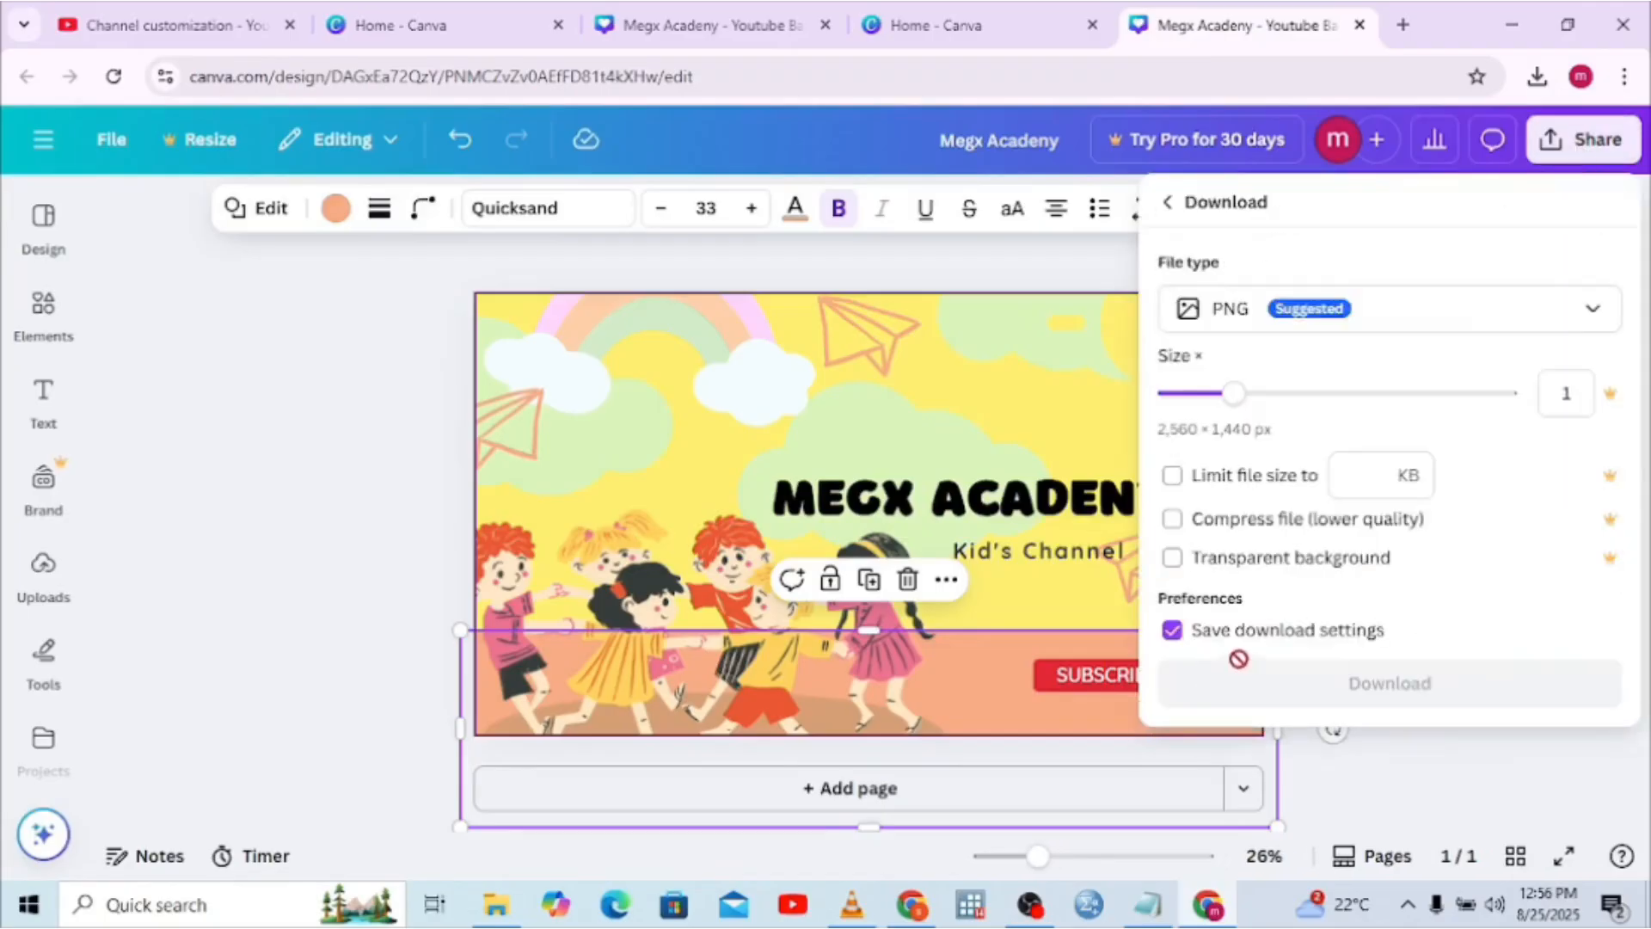
pyautogui.click(1260, 684)
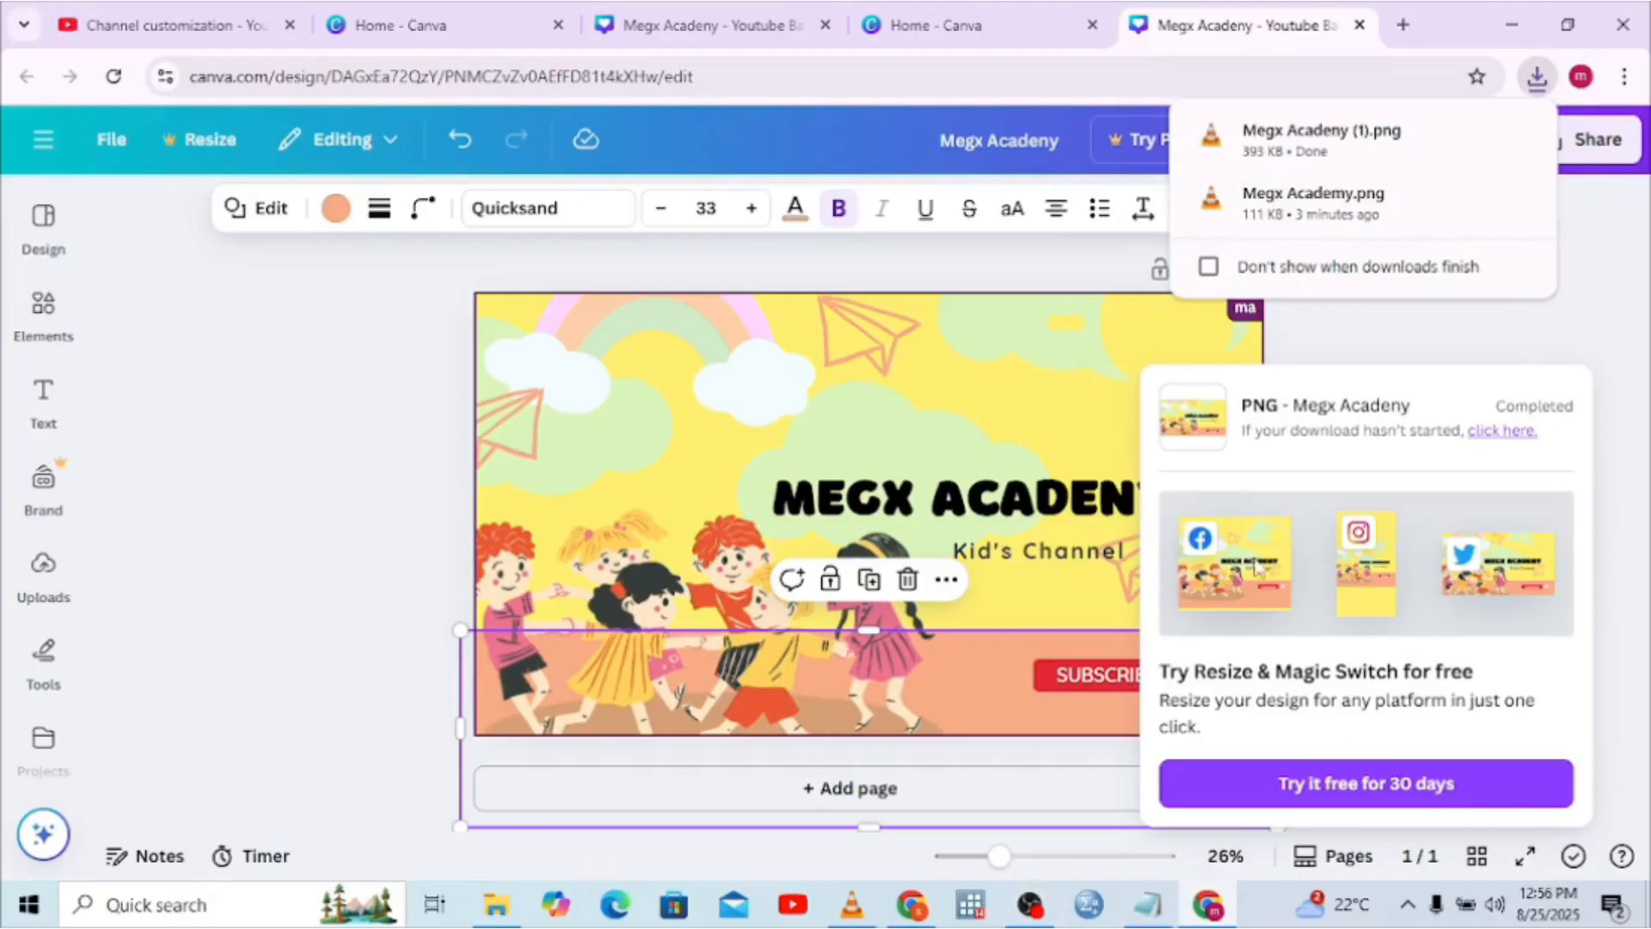
pyautogui.click(220, 19)
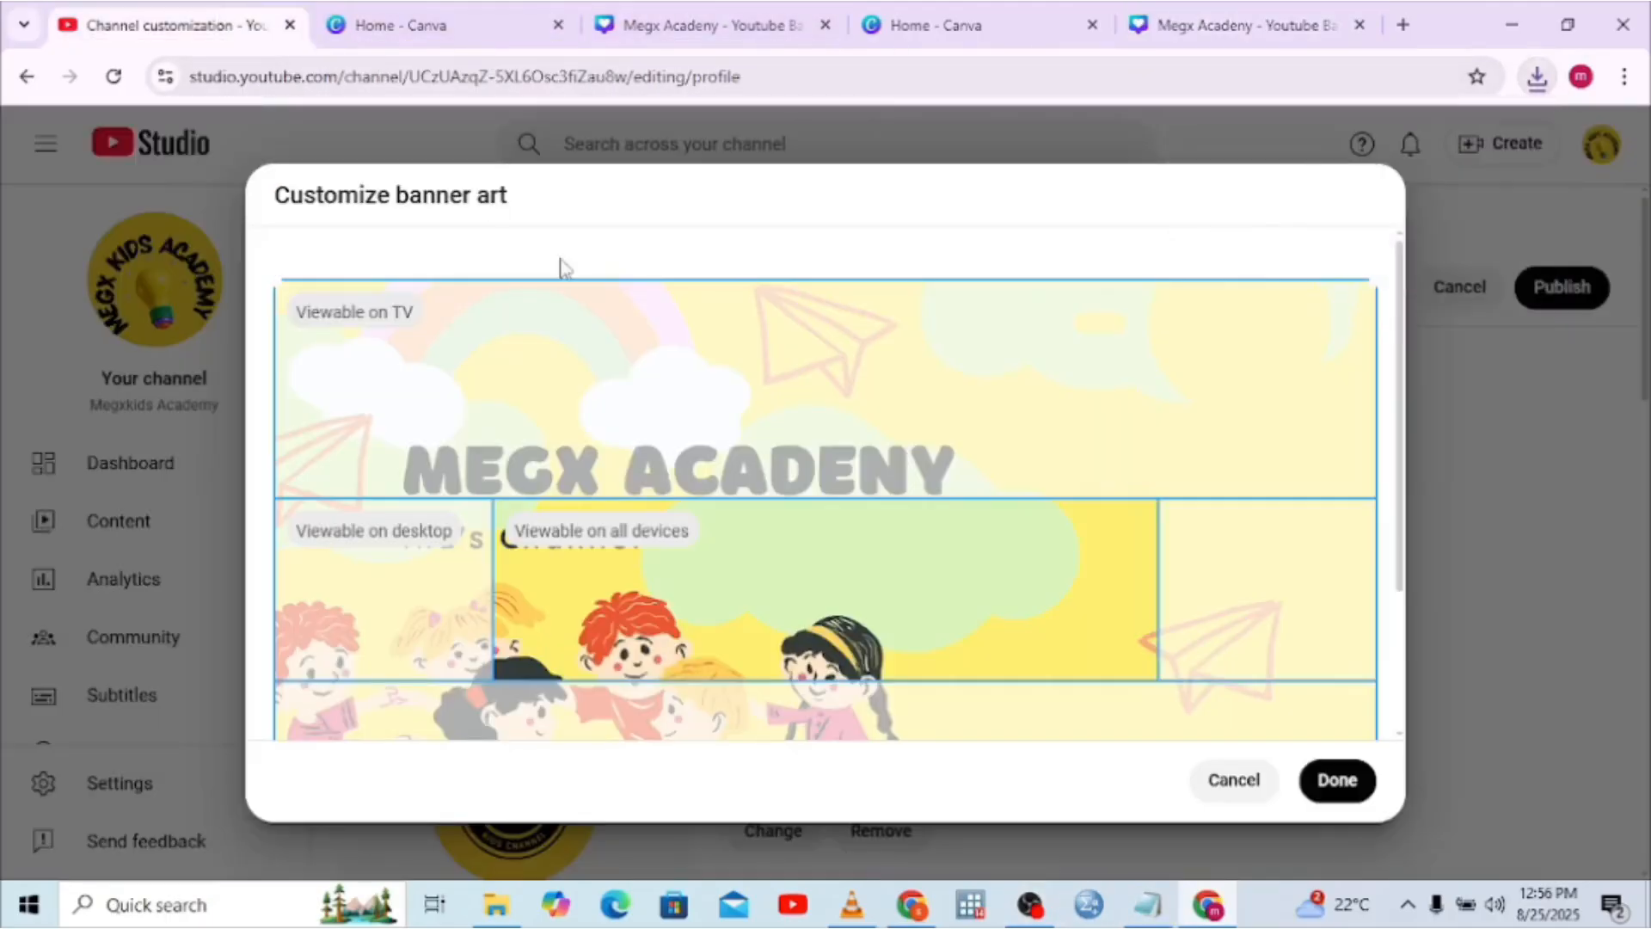
# Replace the banner preview with the newly downloaded Megx Acadeny (1) image
pyautogui.click(1242, 789)
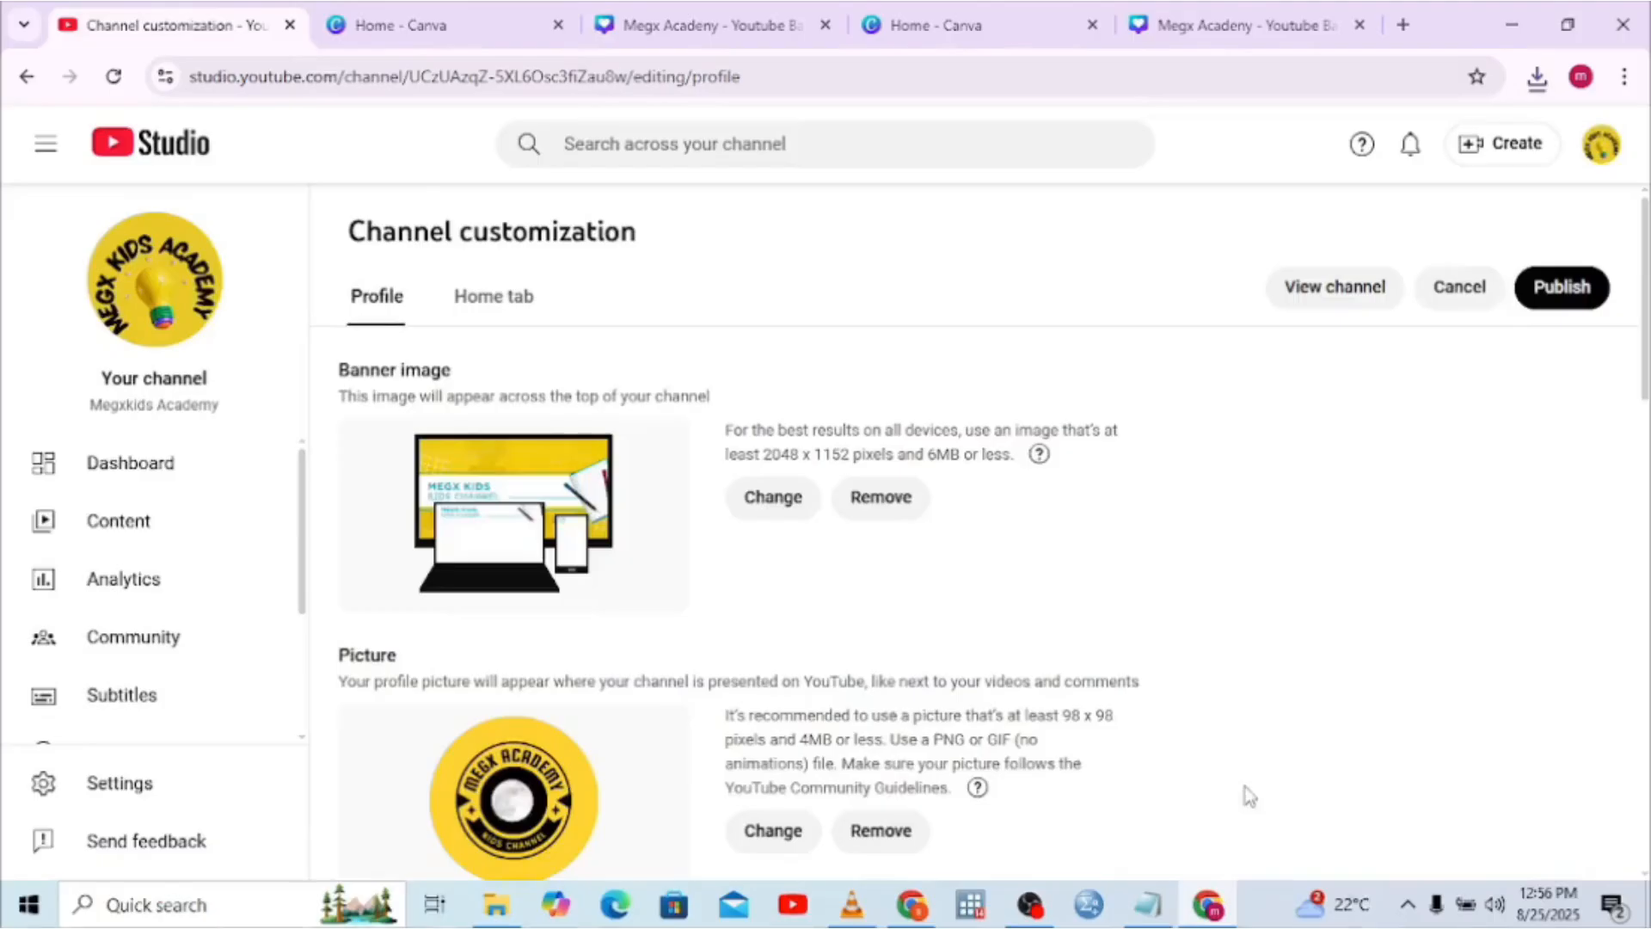
pyautogui.click(793, 505)
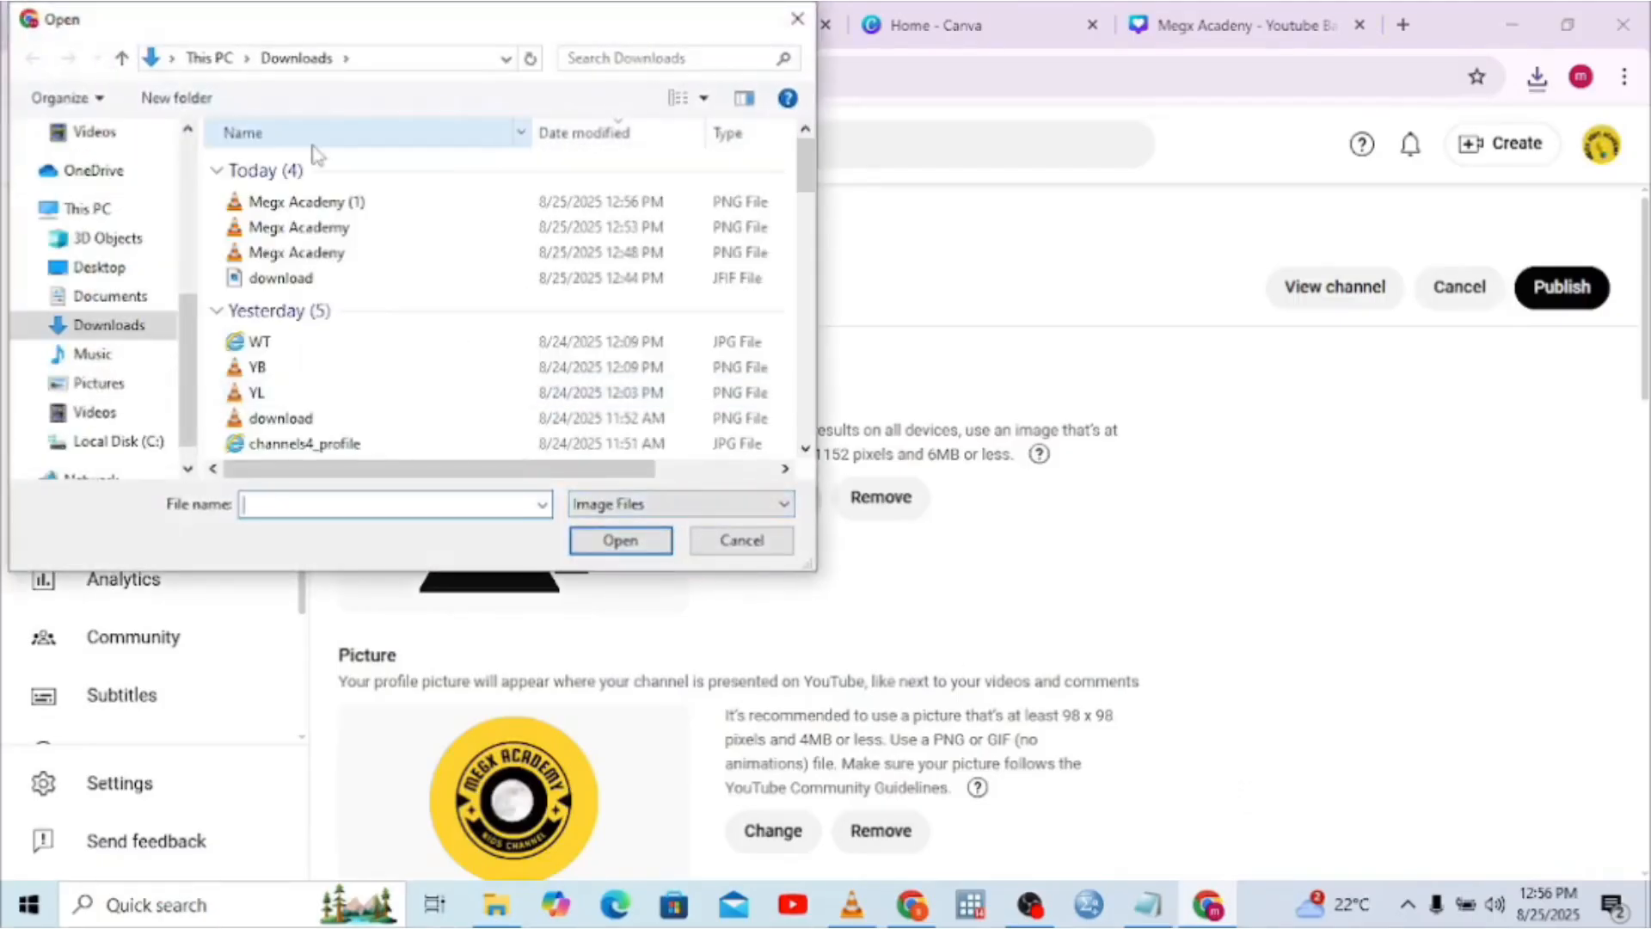
pyautogui.doubleClick(327, 206)
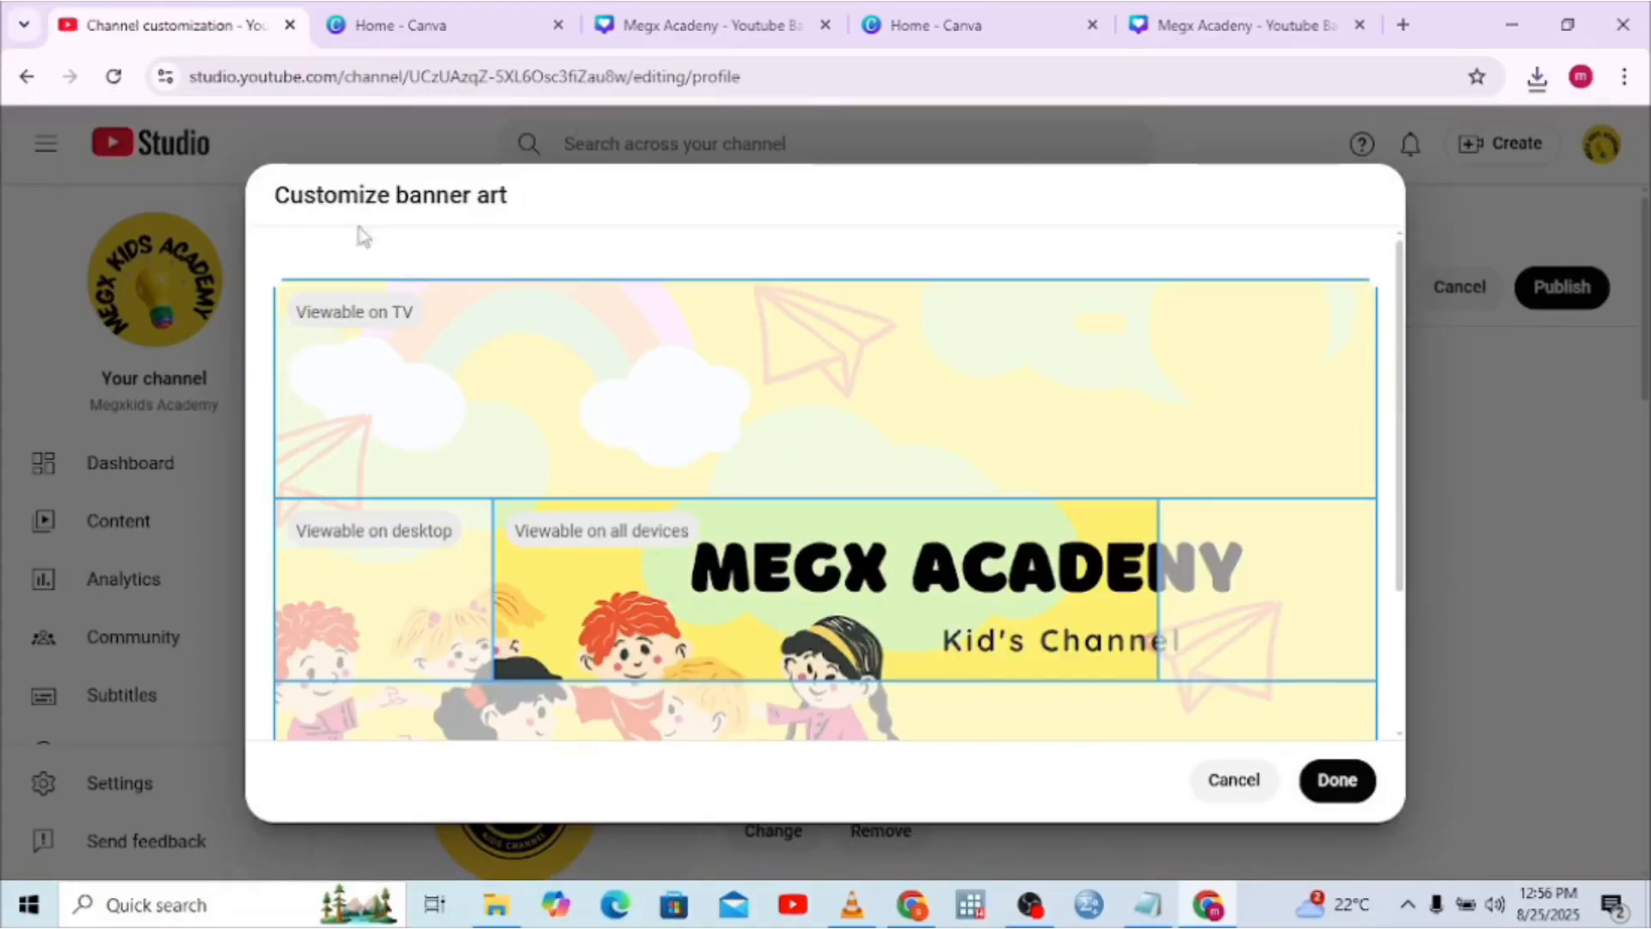
pyautogui.click(1208, 903)
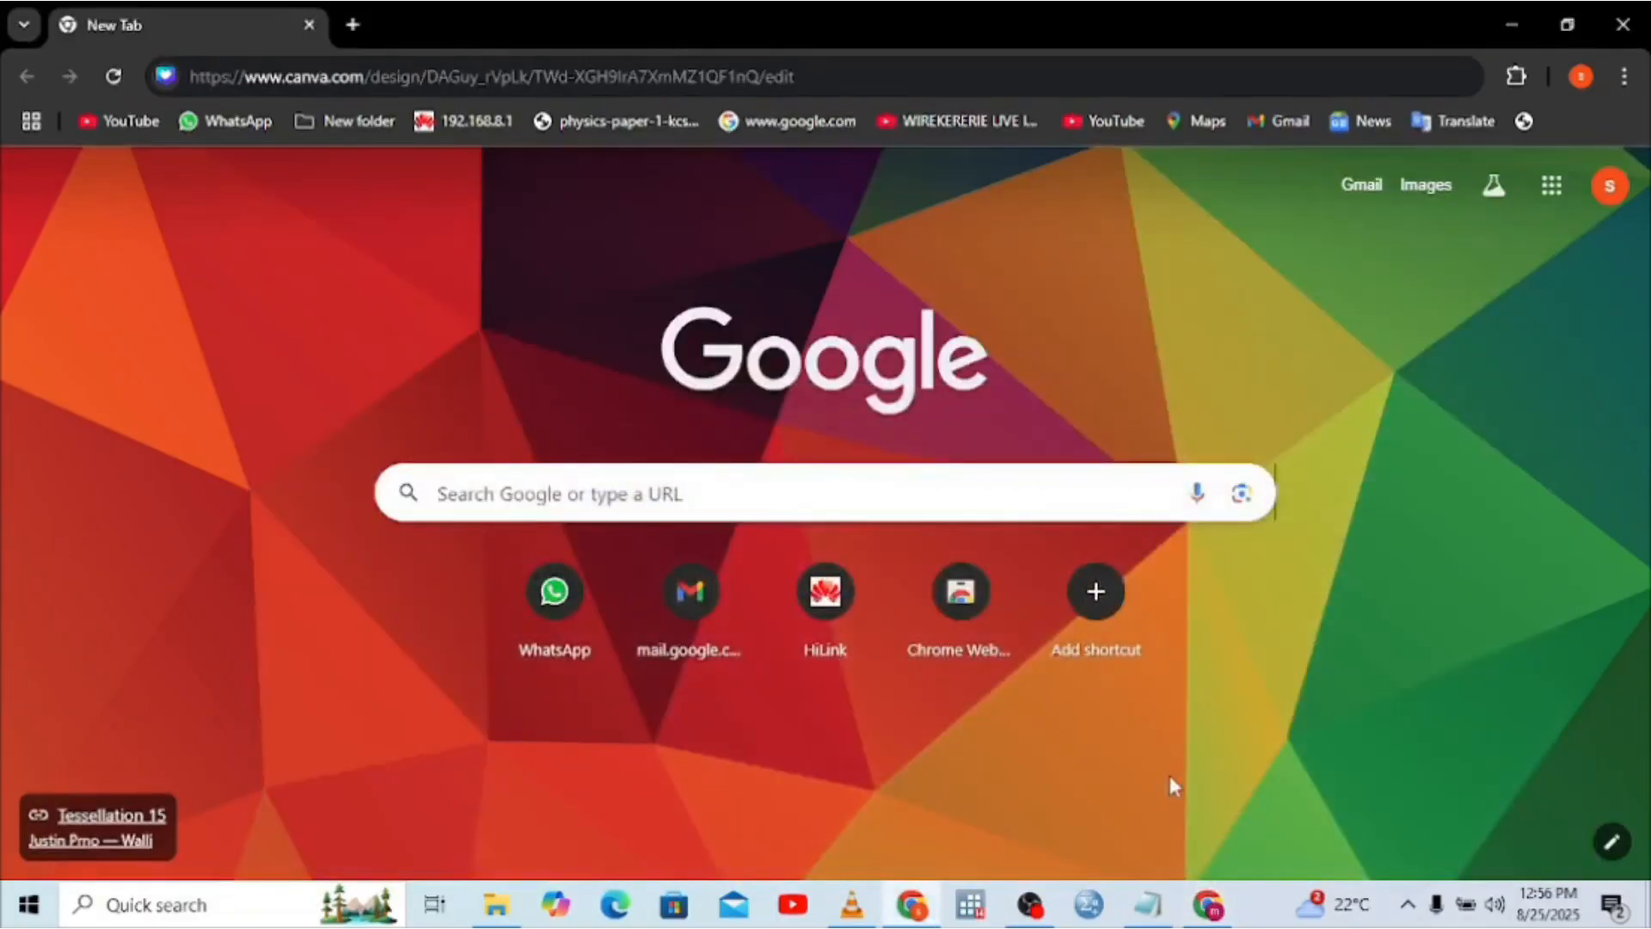
# Correct the banner title's spelling from MEGX ACADENY to MEGX ACADEMY
pyautogui.click(1208, 903)
pyautogui.click(1156, 28)
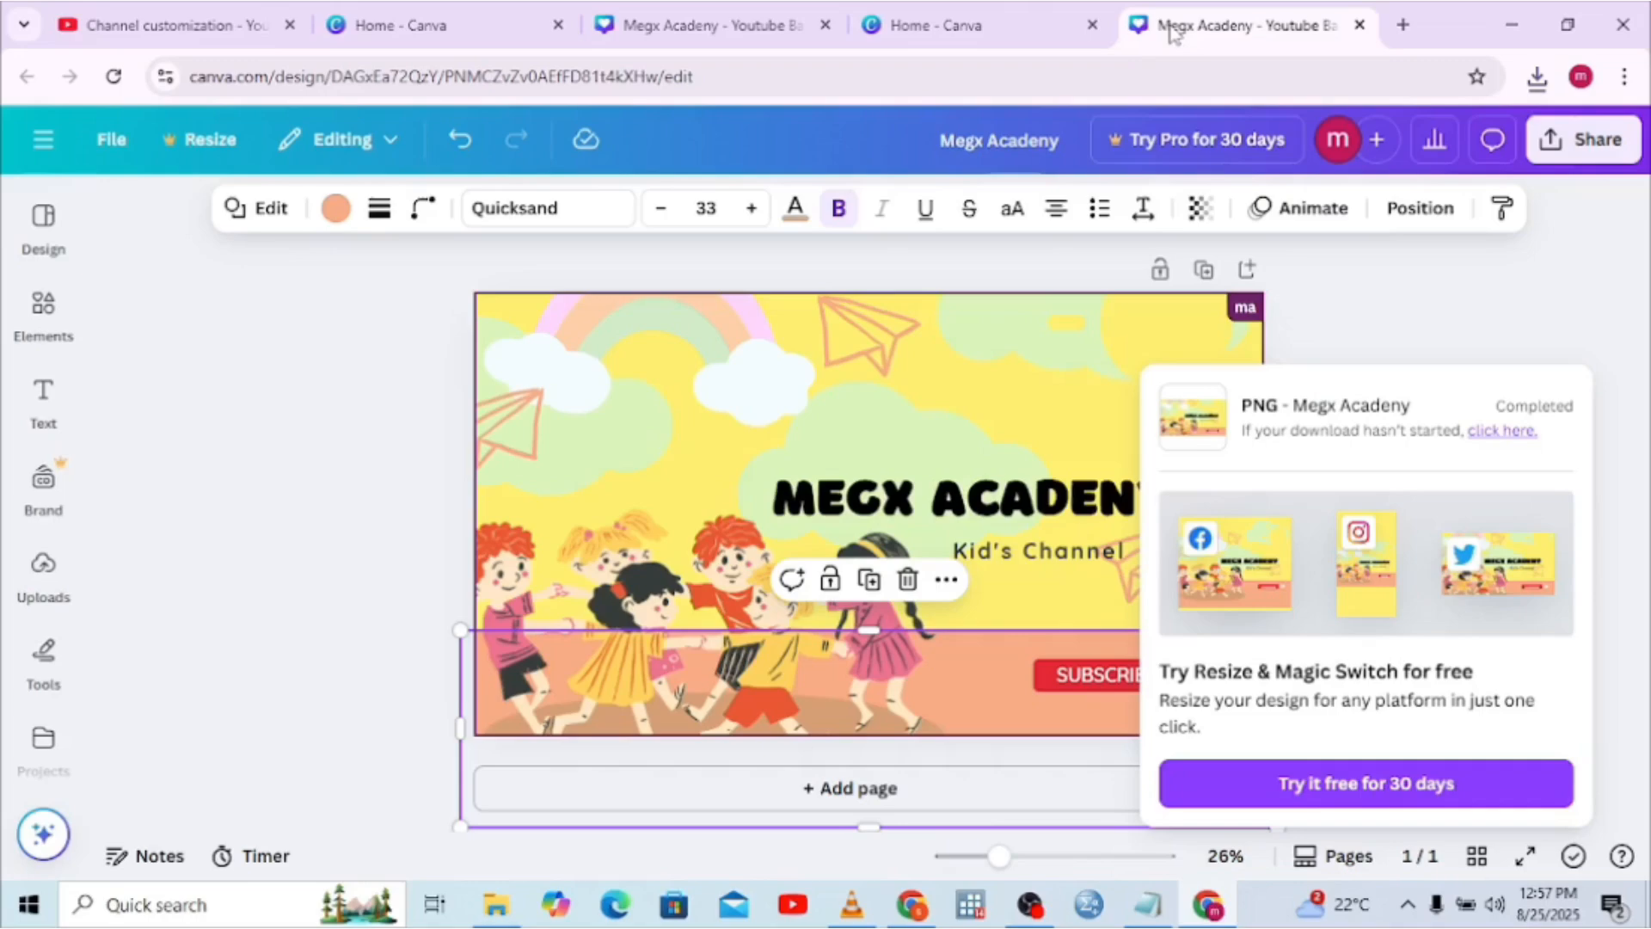
pyautogui.click(1056, 474)
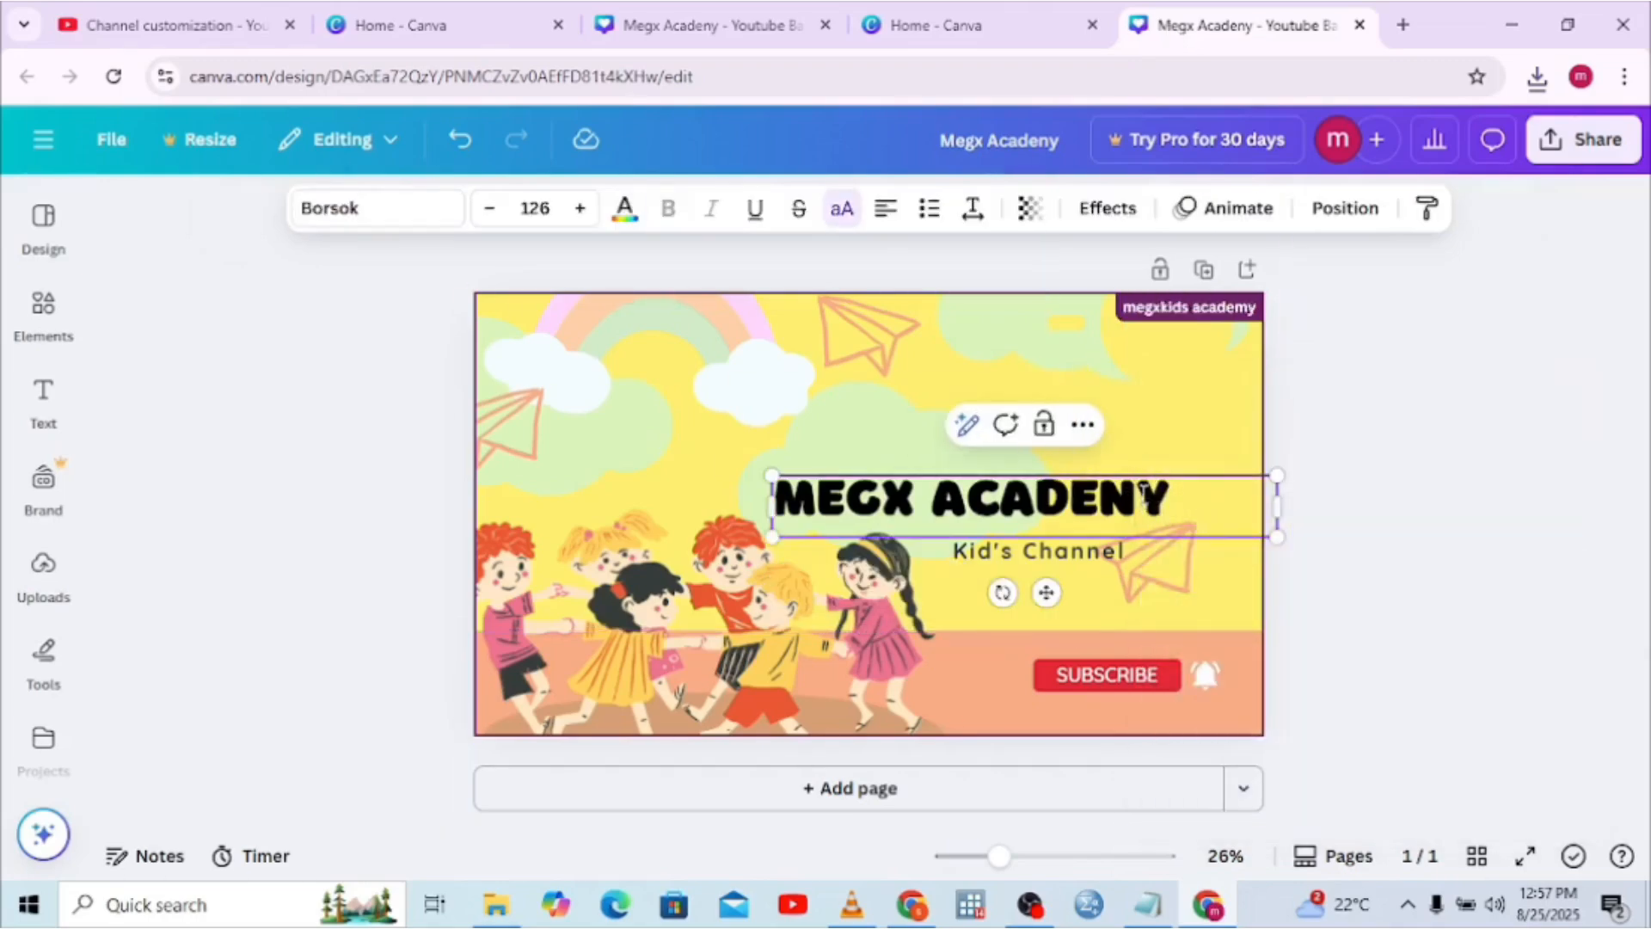
pyautogui.click(1143, 490)
pyautogui.press('BackSpace')
pyautogui.write('M')
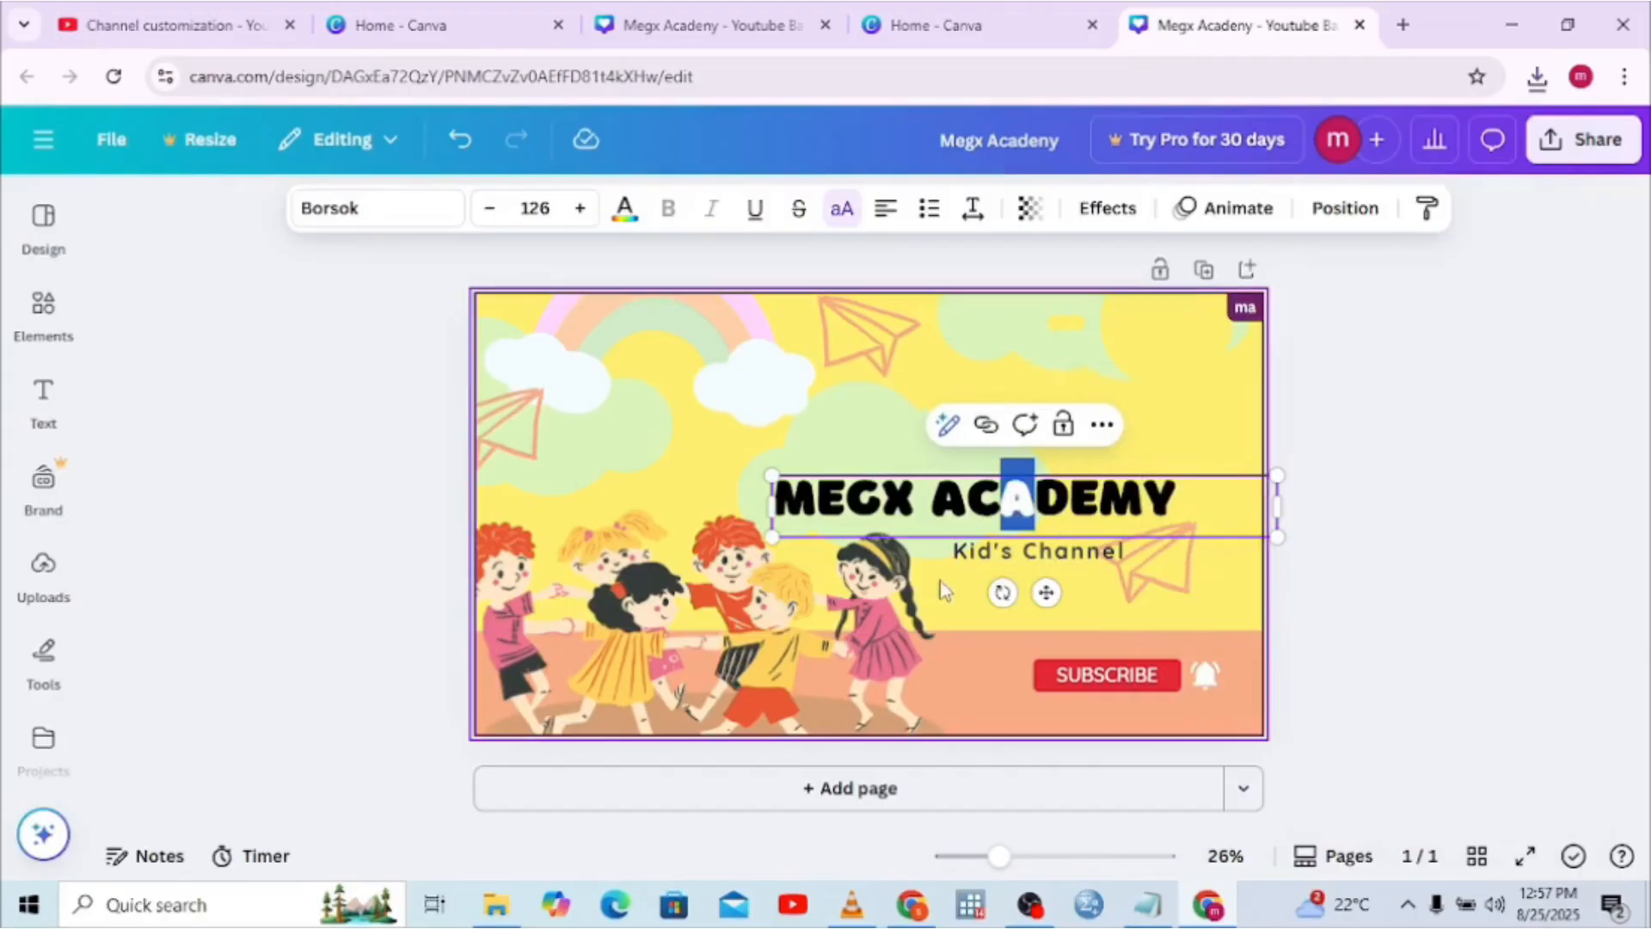
pyautogui.click(946, 590)
# Shift the MEGX ACADEMY title and Kid's Channel line left to re-centre them
pyautogui.moveTo(959, 529); pyautogui.dragTo(876, 509)
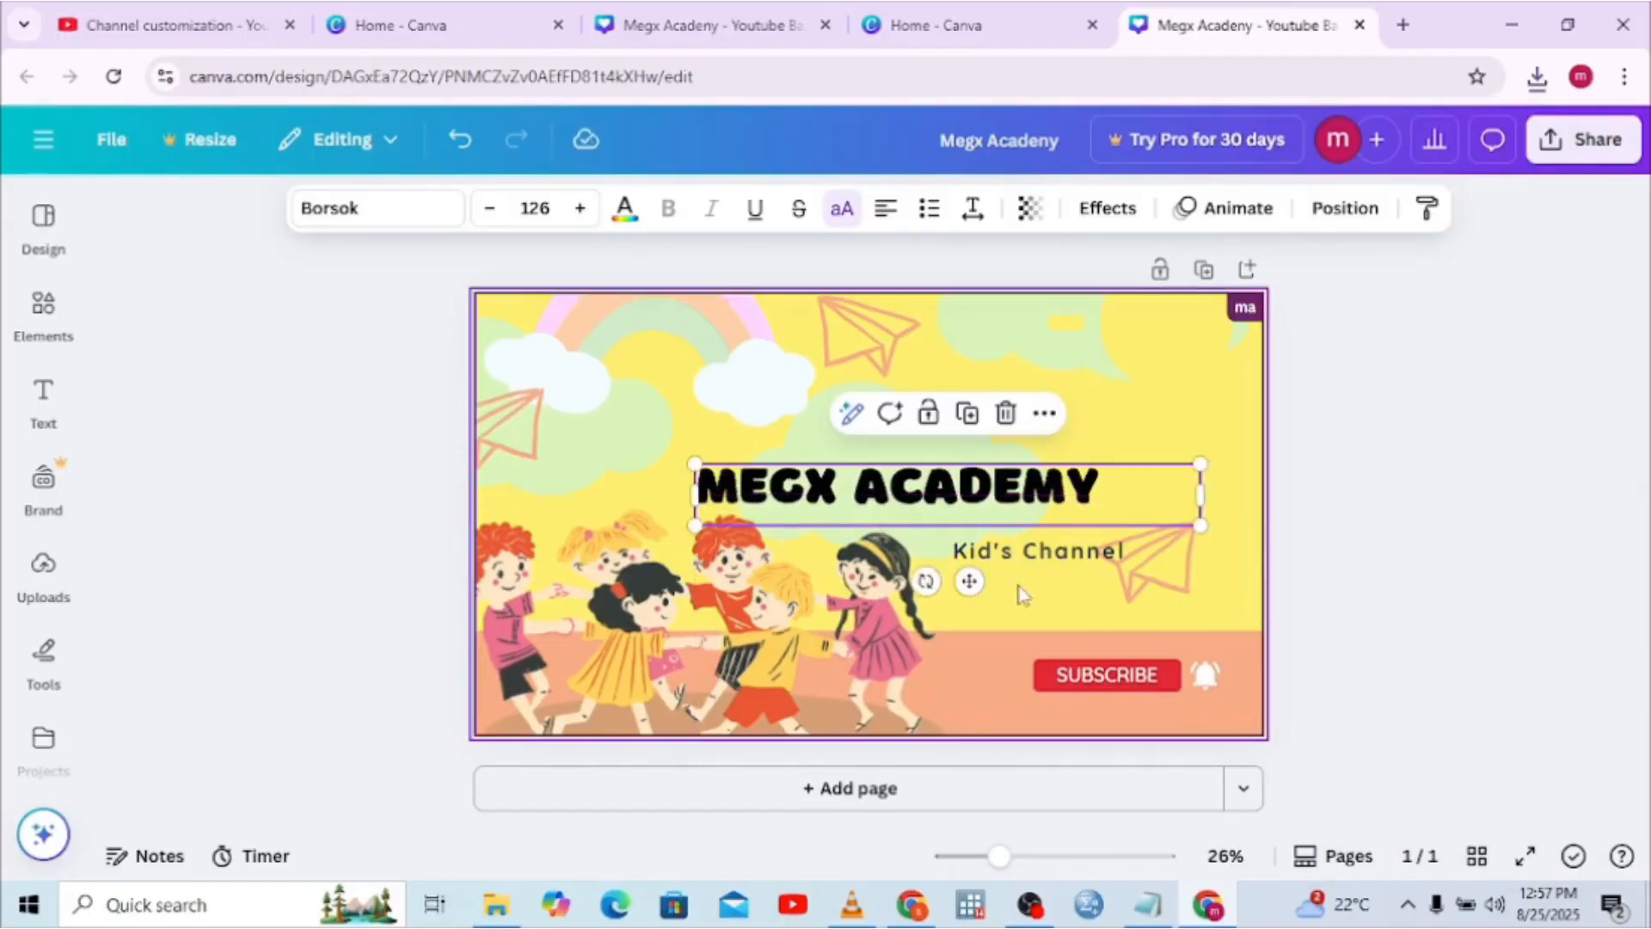
pyautogui.moveTo(1024, 568); pyautogui.dragTo(1000, 551)
pyautogui.click(981, 636)
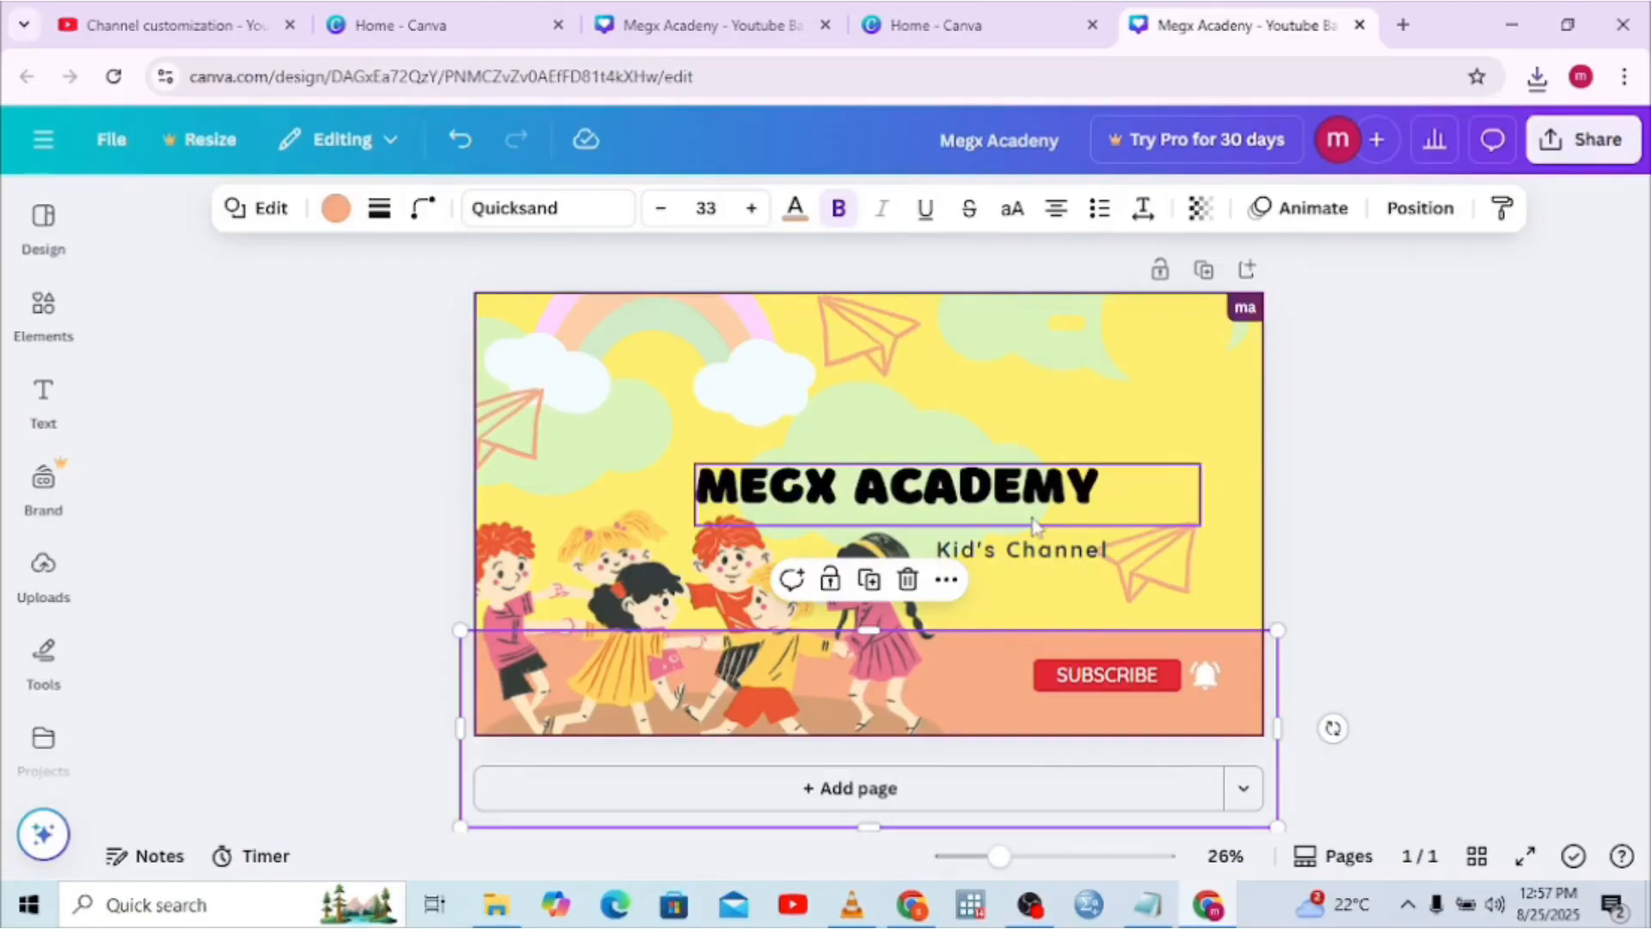
pyautogui.moveTo(1034, 526); pyautogui.dragTo(1069, 555)
# Download the corrected banner again as a PNG, Megx Academy (2).png
pyautogui.click(1580, 140)
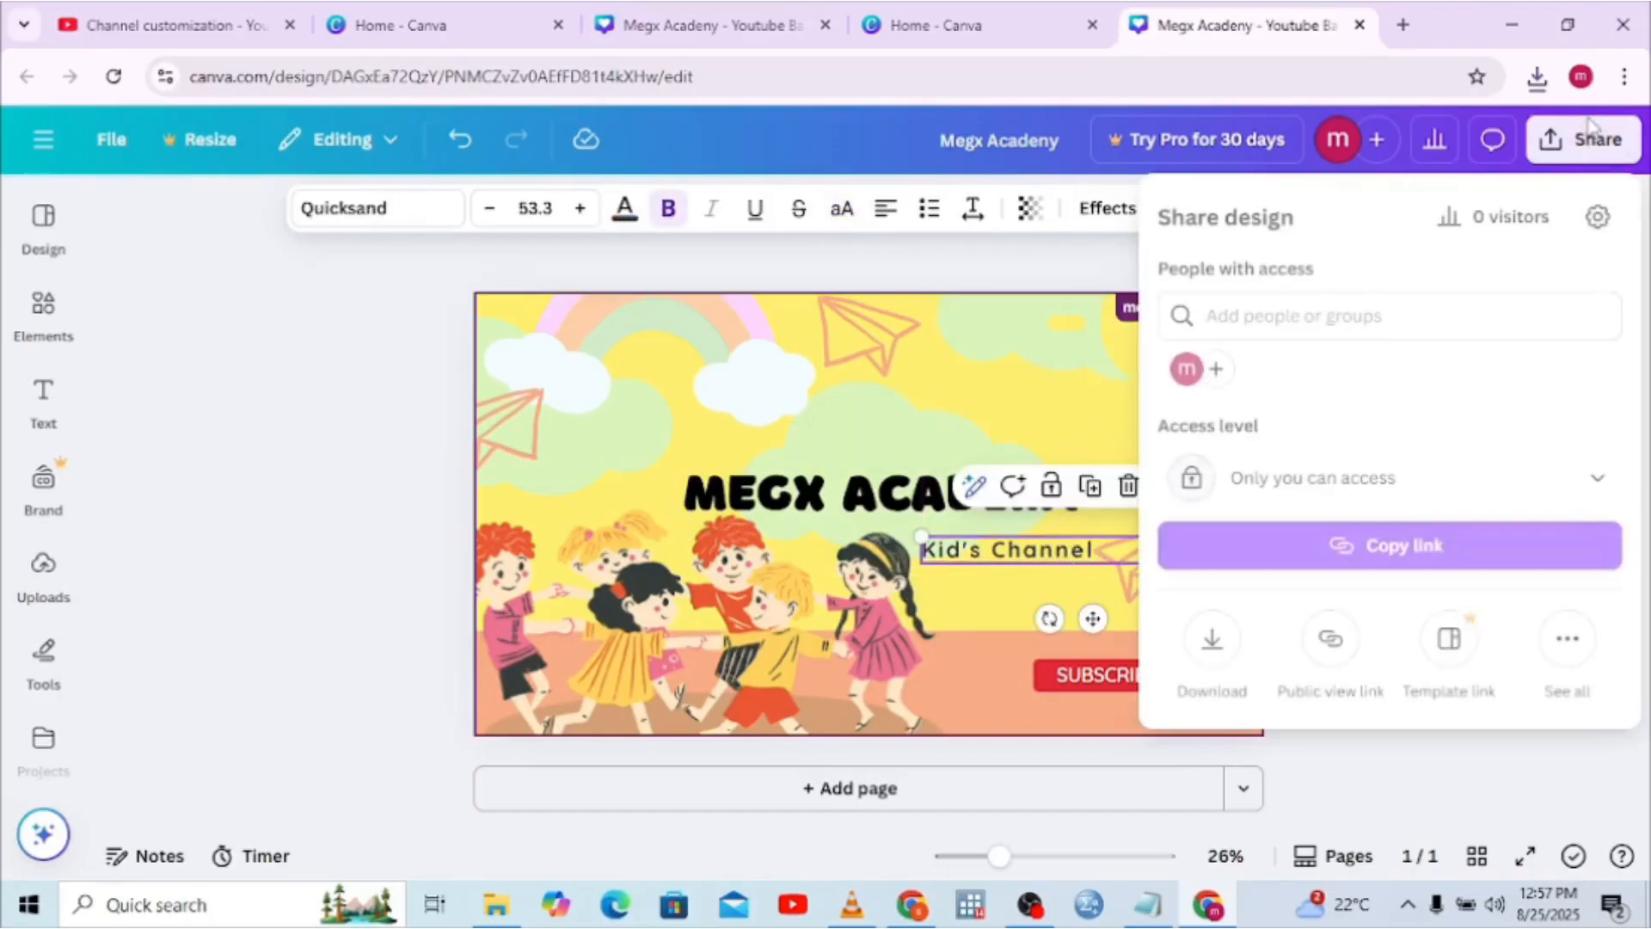
pyautogui.click(1212, 638)
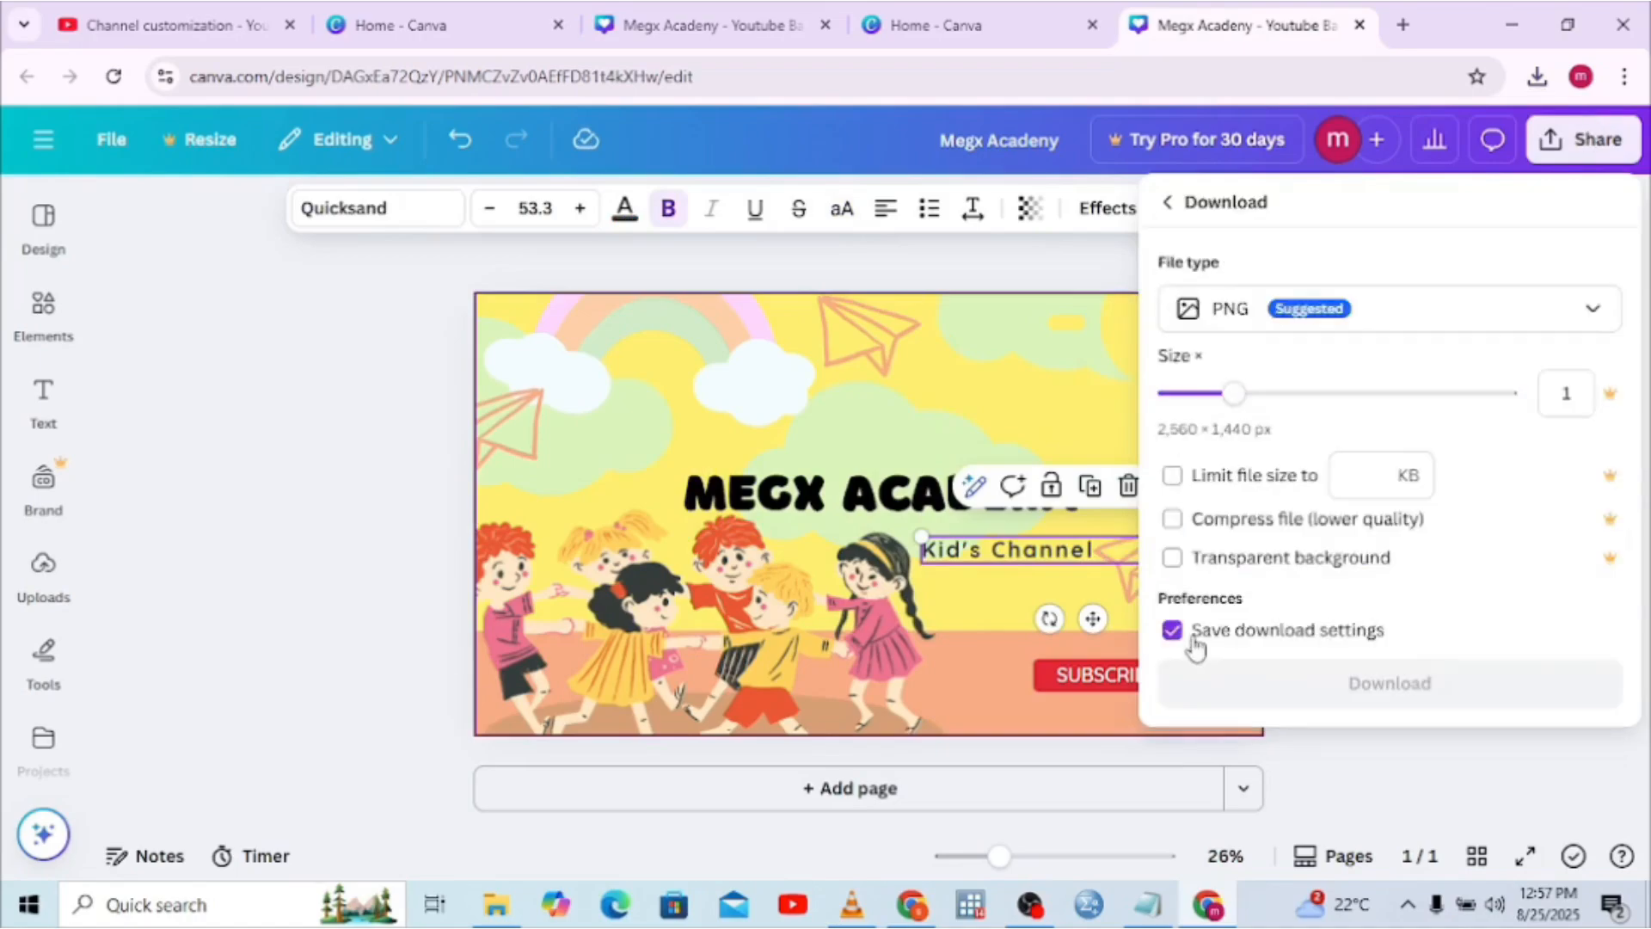
pyautogui.click(1257, 685)
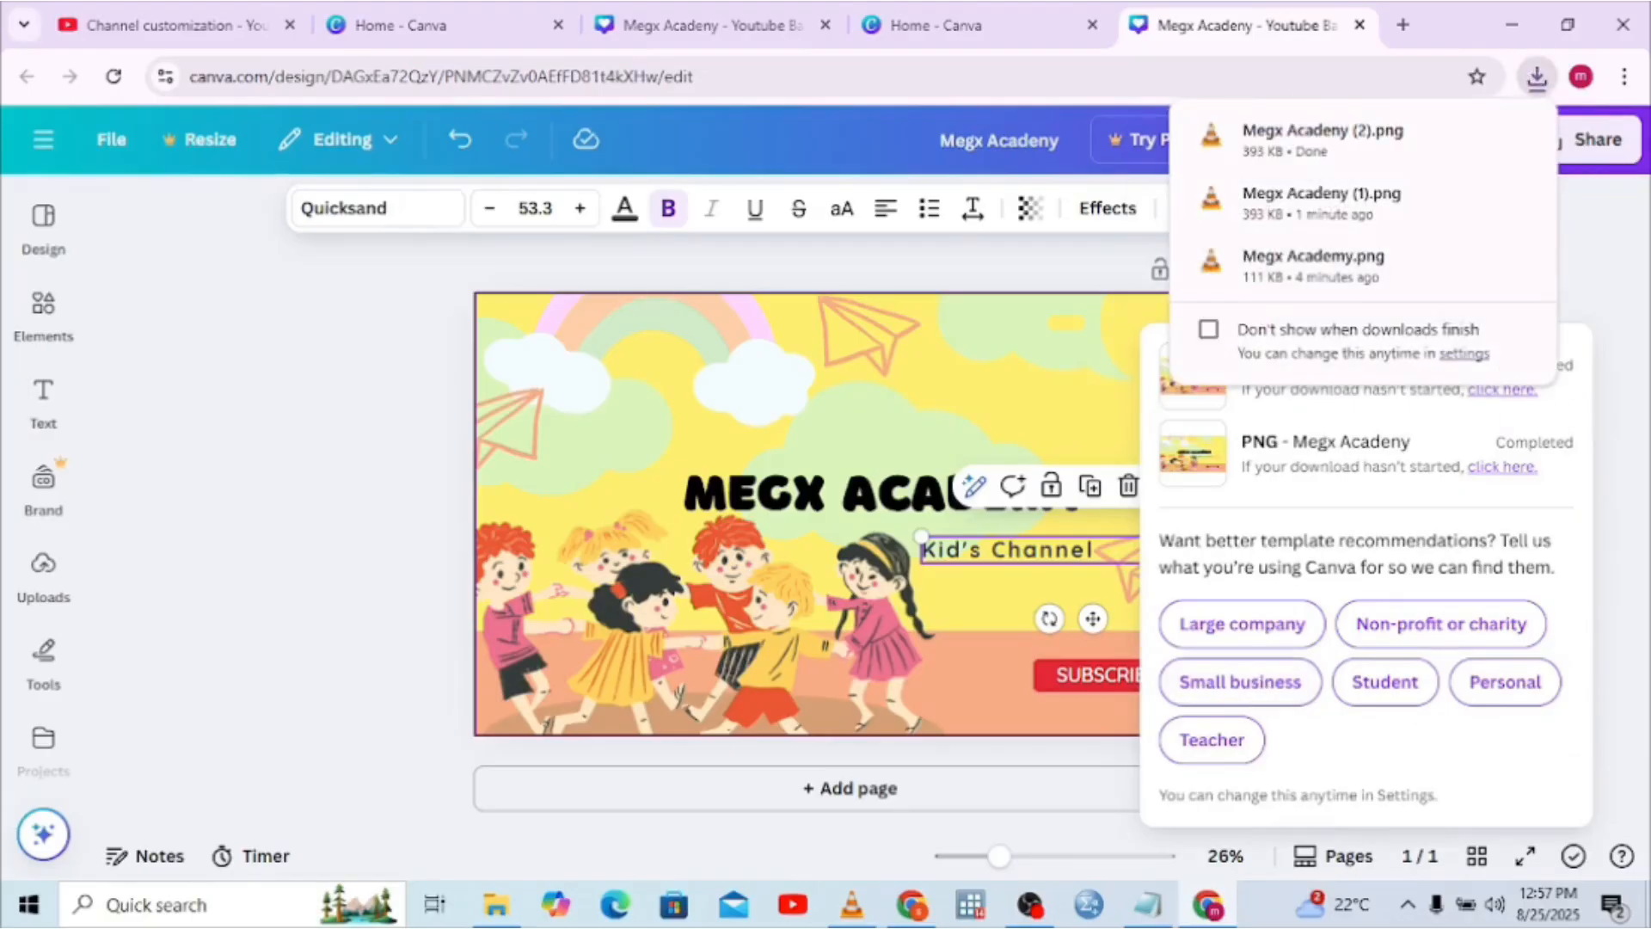
pyautogui.click(1213, 909)
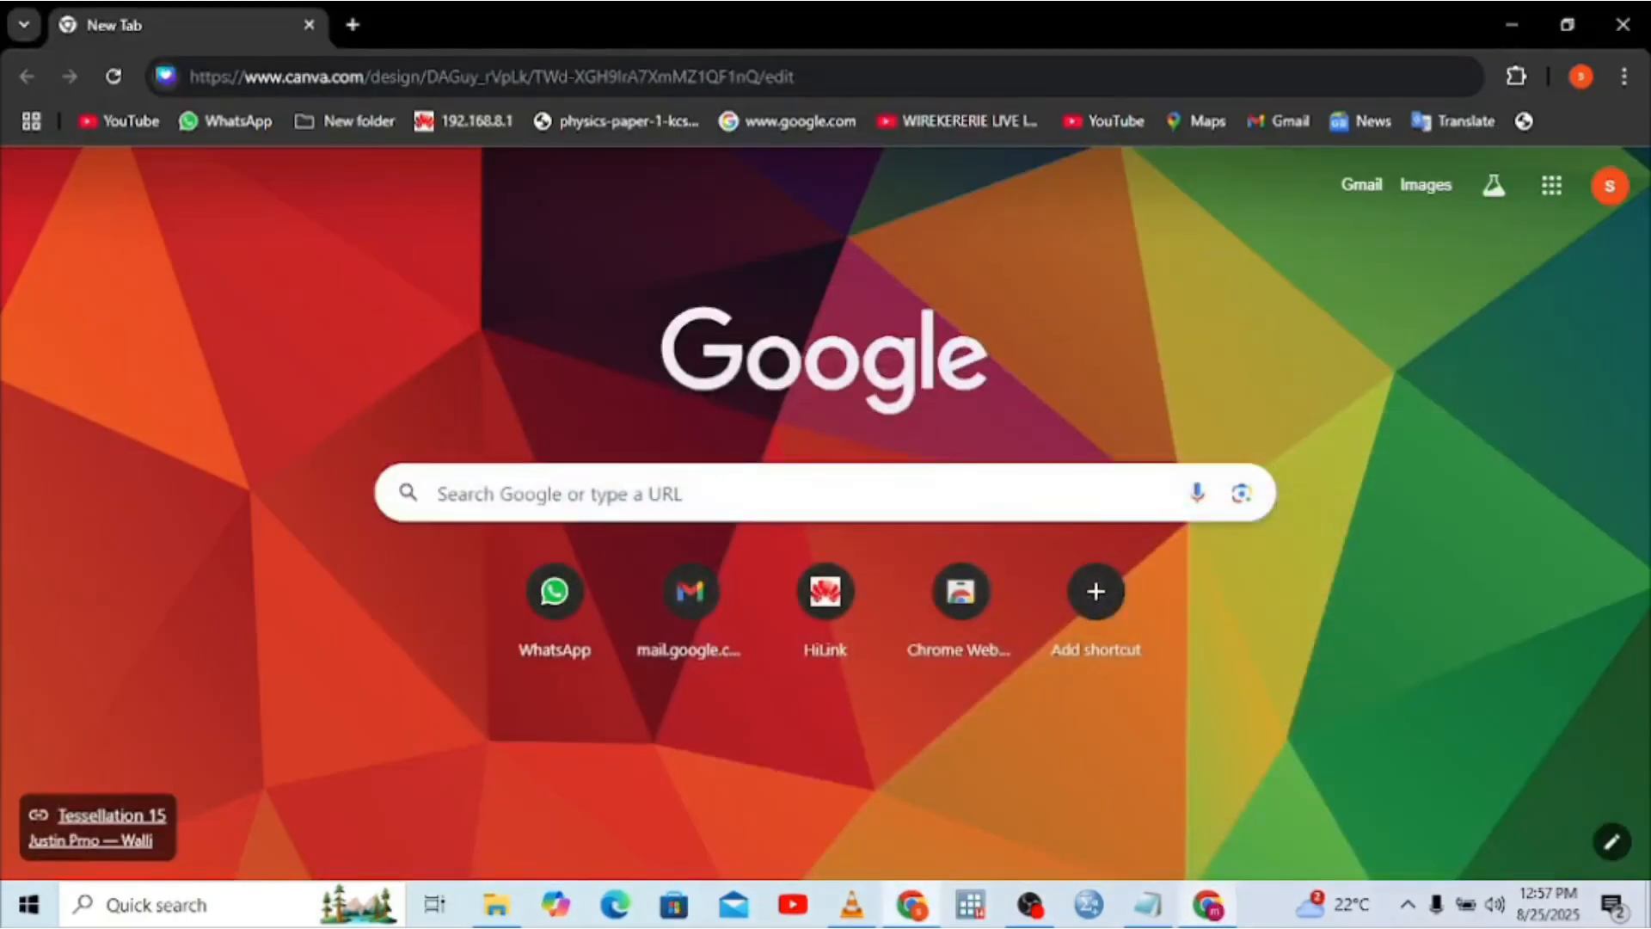
pyautogui.click(1200, 903)
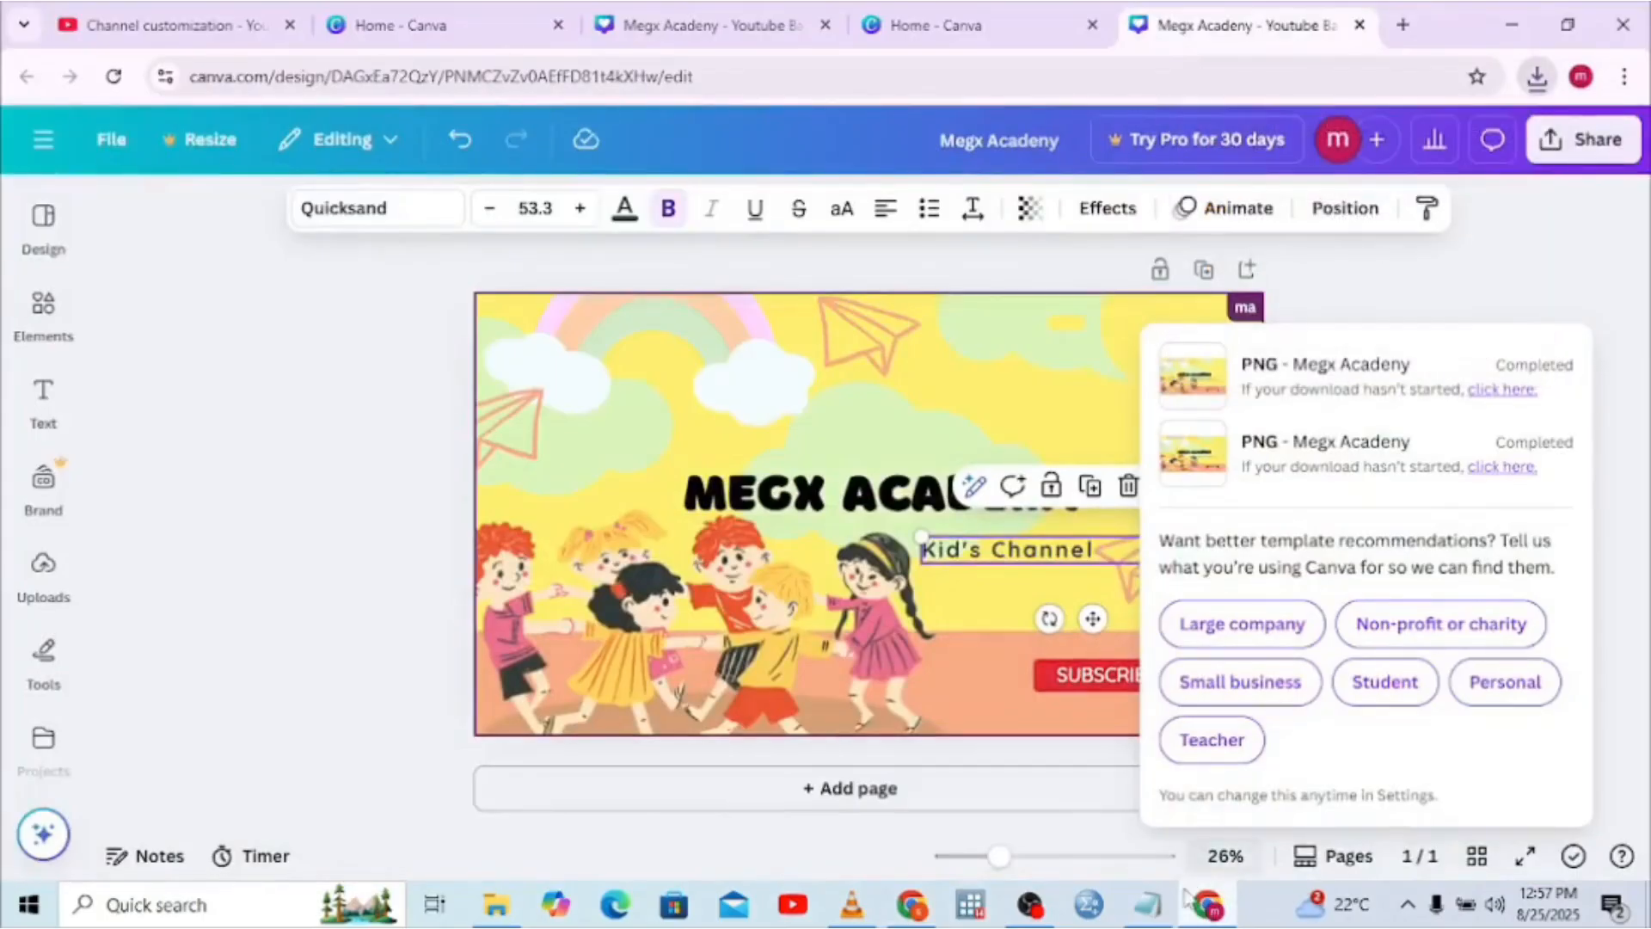
pyautogui.click(240, 34)
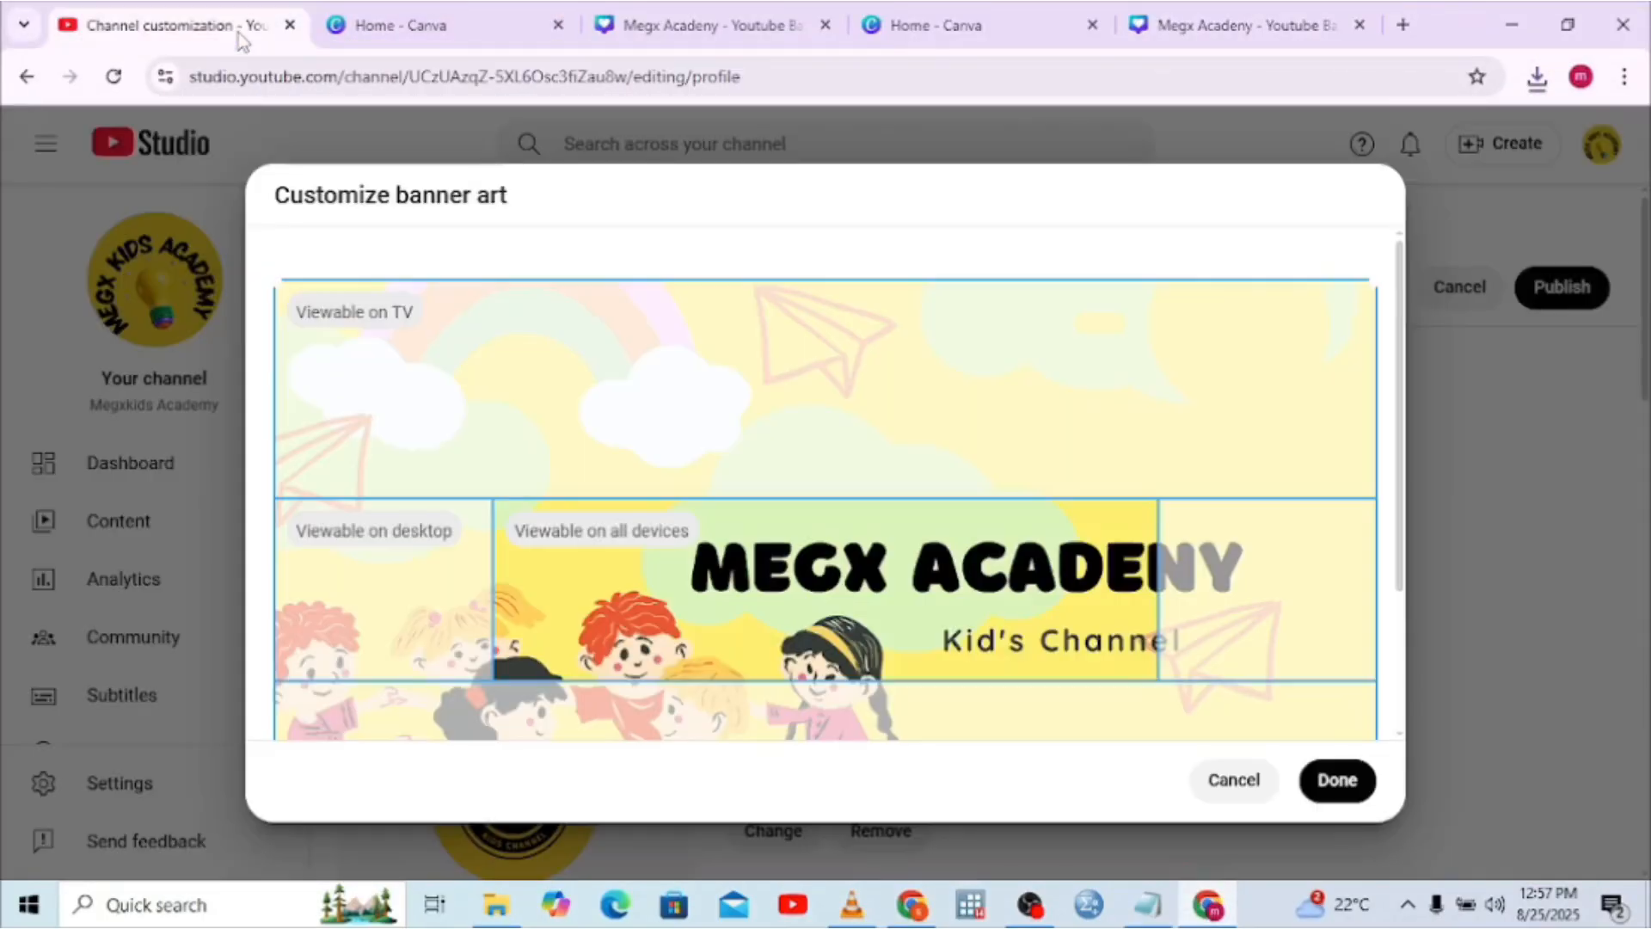
# Swap the outdated banner preview for the corrected Megx Acadeny (2) image
pyautogui.click(1254, 783)
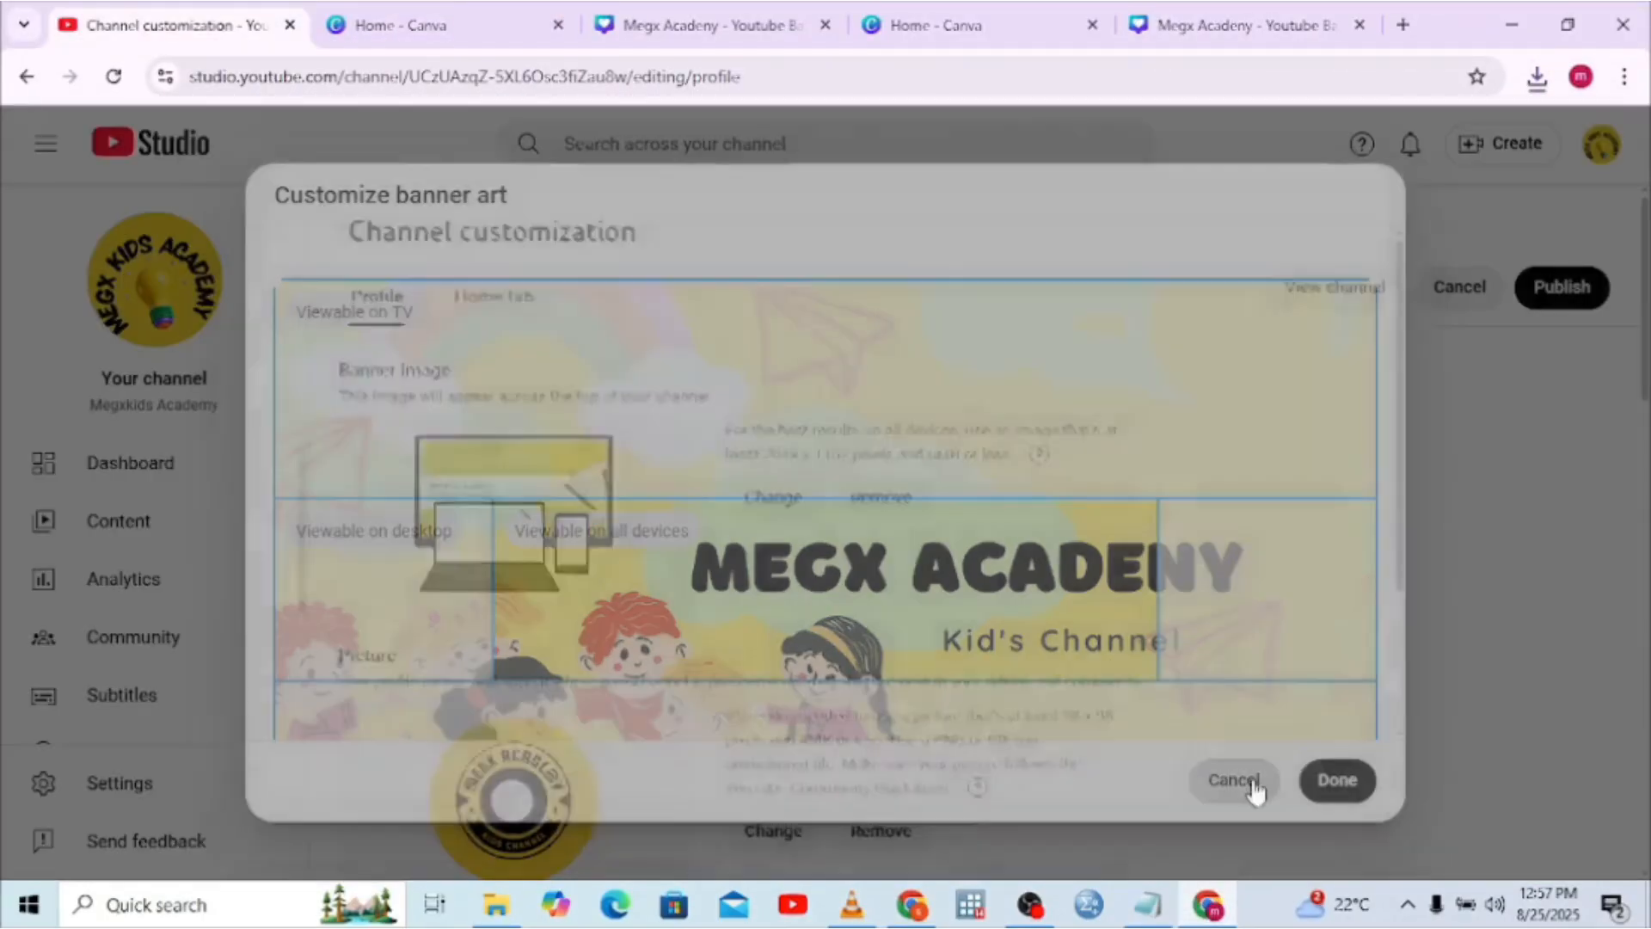
pyautogui.click(784, 497)
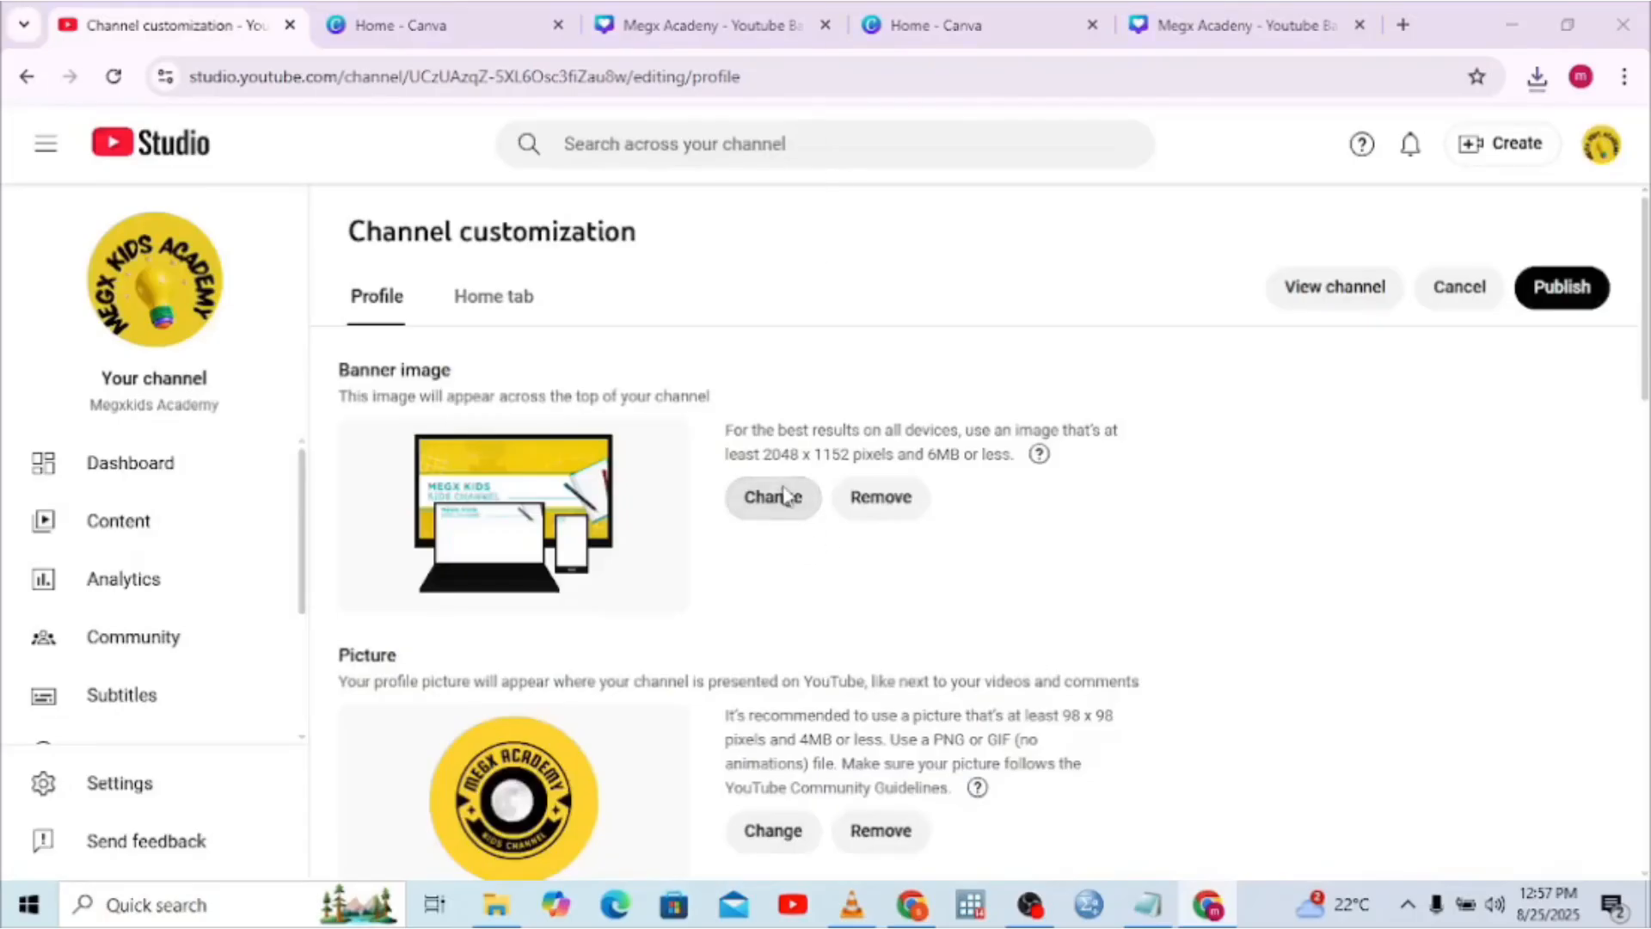
pyautogui.click(348, 206)
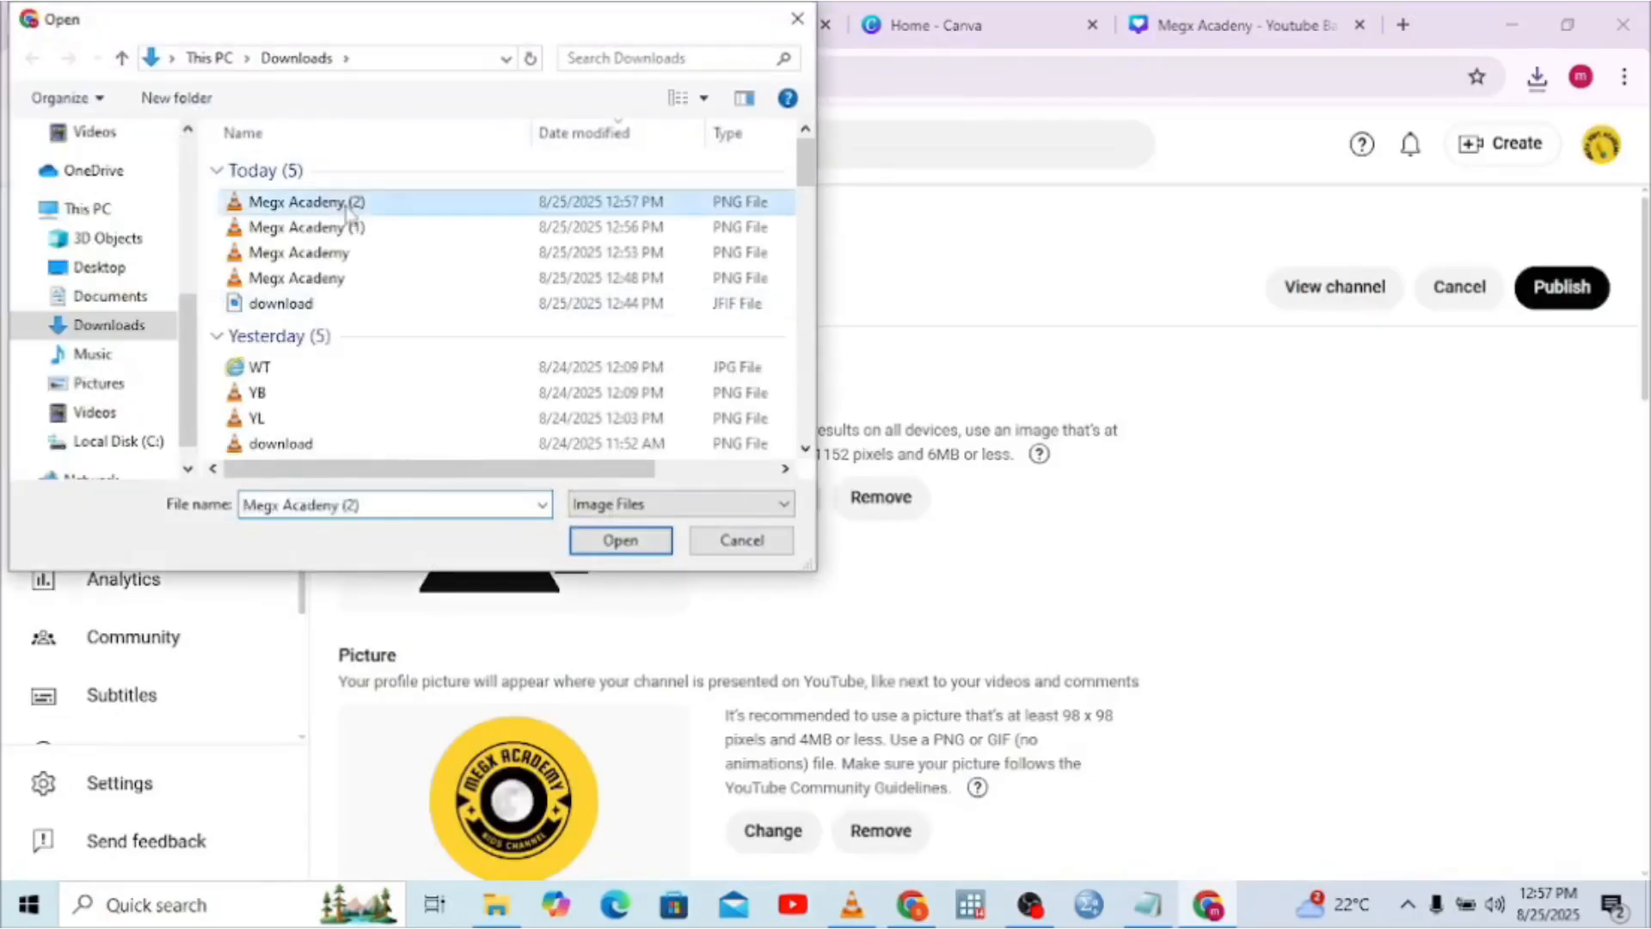
pyautogui.doubleClick(349, 206)
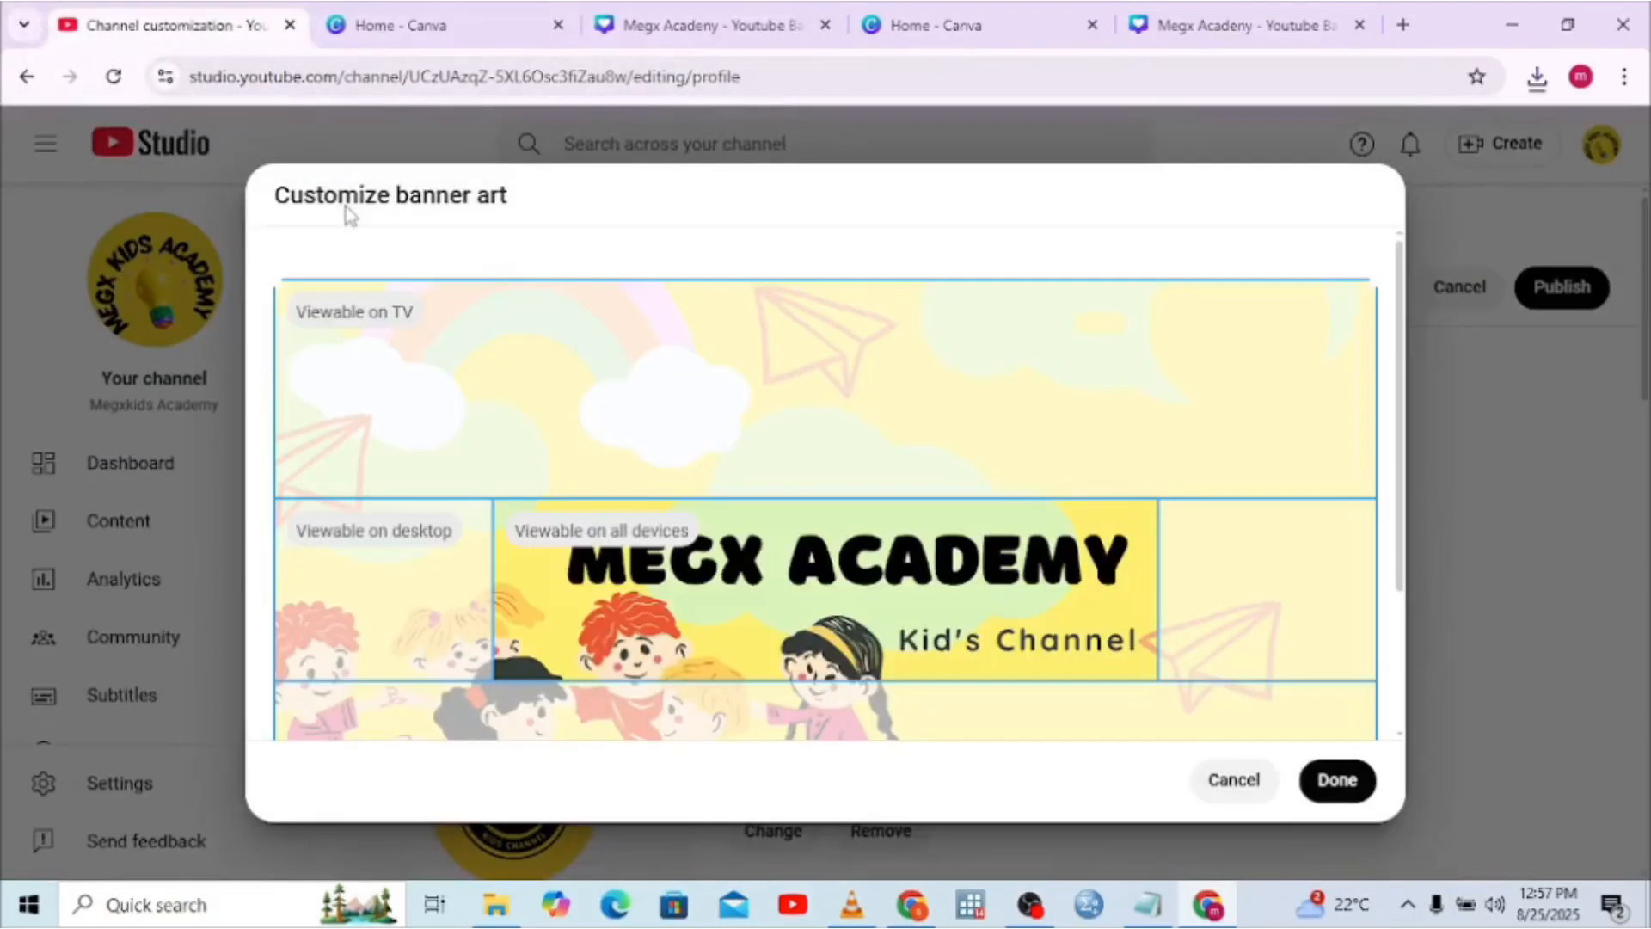